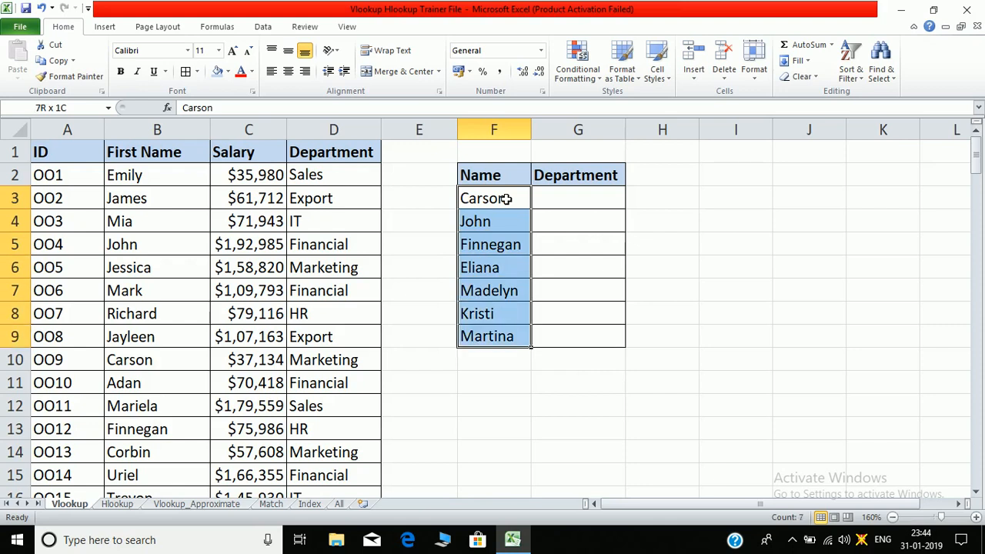
Look over the ID column and the seven-name lookup table, ending at Carson's empty department cell.
left_click(67, 185)
key("Up")
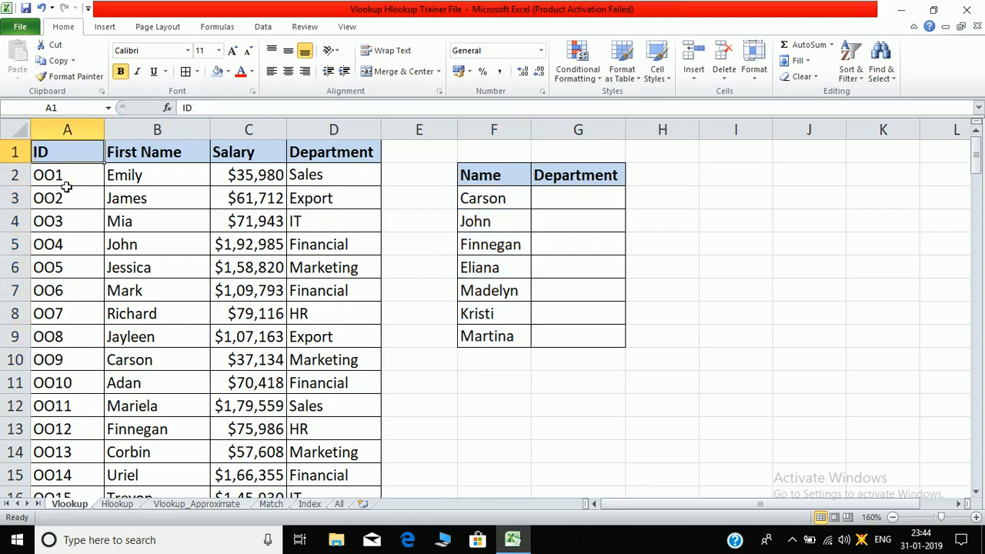
key("shift+Down")
key("ctrl+shift+Down")
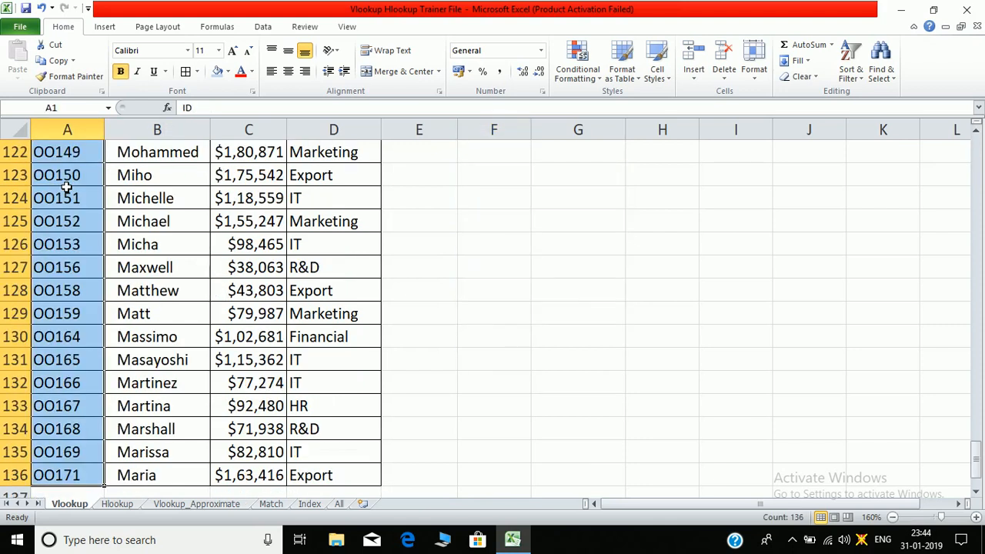
key("ctrl+Up")
key("Down")
key("Up")
key("Right")
key("Right")
key("Right")
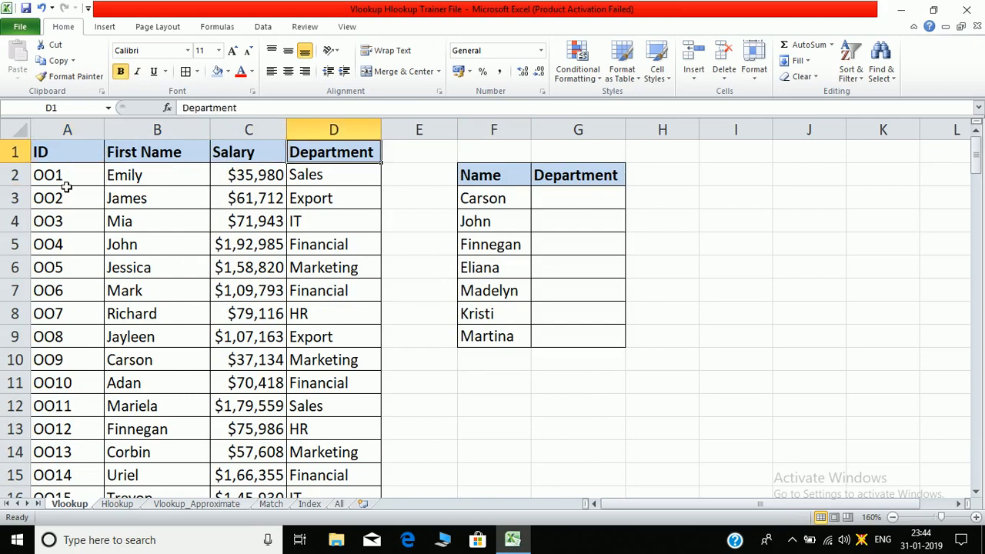
key("Right")
key("Down")
key("Right")
key("Down")
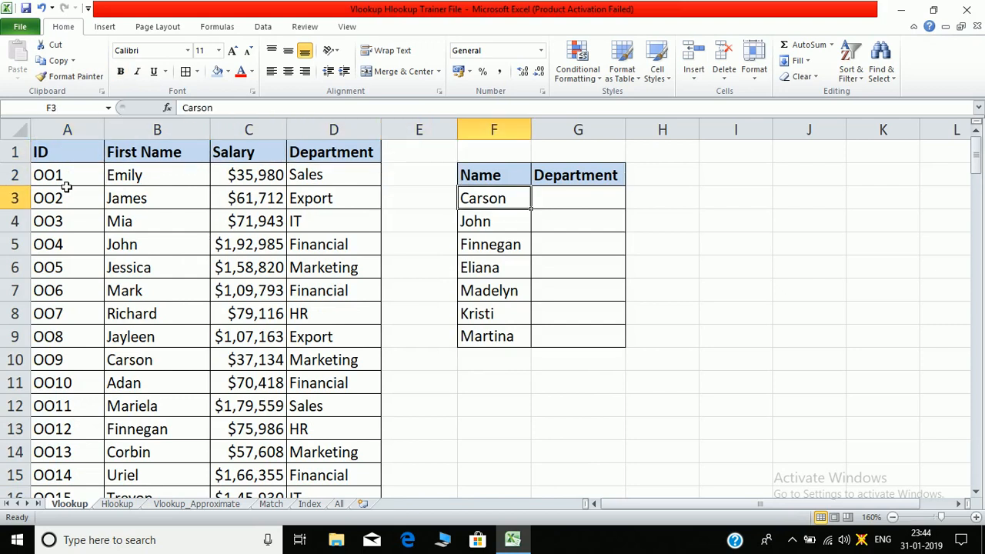
key("shift+Down")
key("shift+Down")
key("shift+Down")
key("shift+Down")
key("shift+Down")
key("shift+Down")
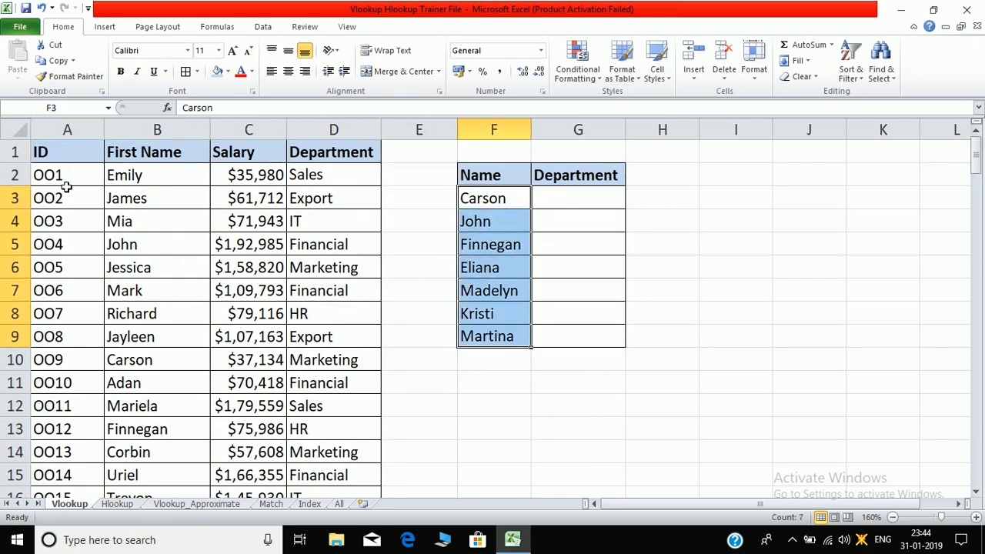
key("Up")
key("Down")
key("Right")
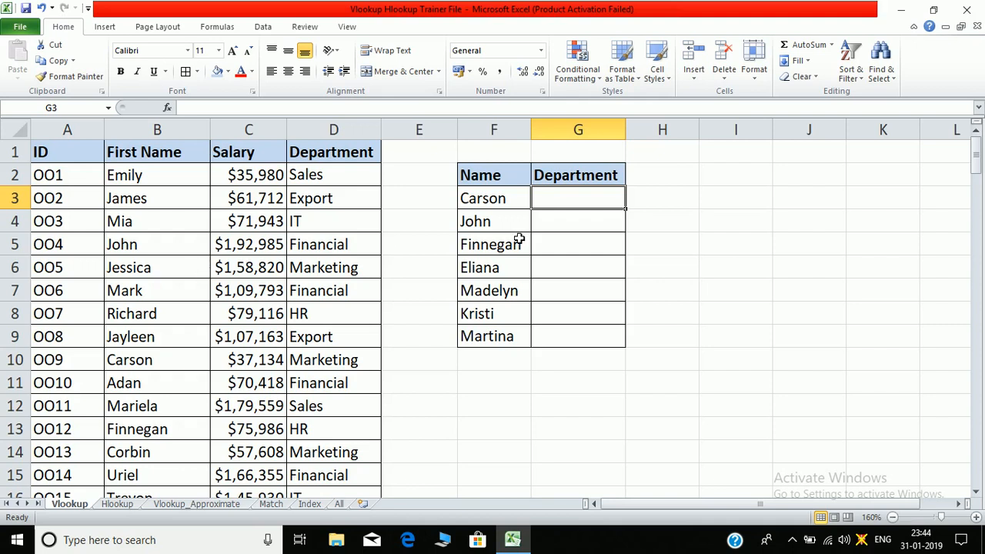
Type the labels Extraction, Vlookup, Hlookup and Index down I2:I5.
left_click(697, 183)
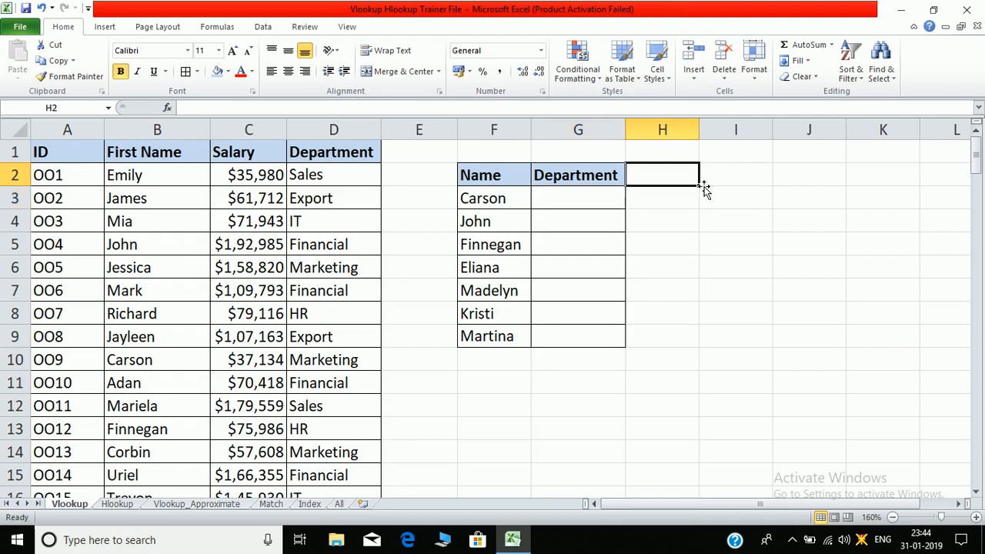
key("Right")
key("Right")
key("Right")
key("Right")
key("Left")
key("Left")
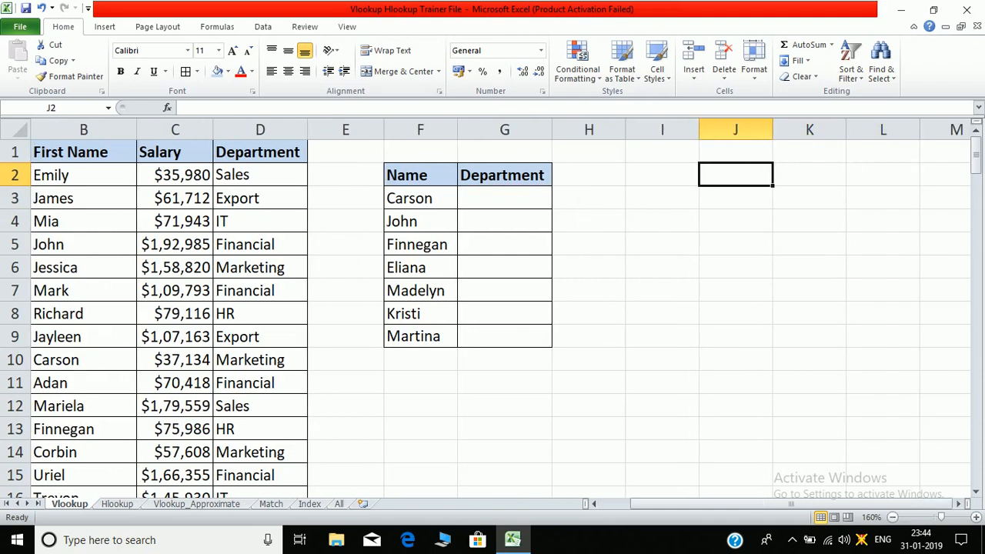
key("Left")
type("Exyr")
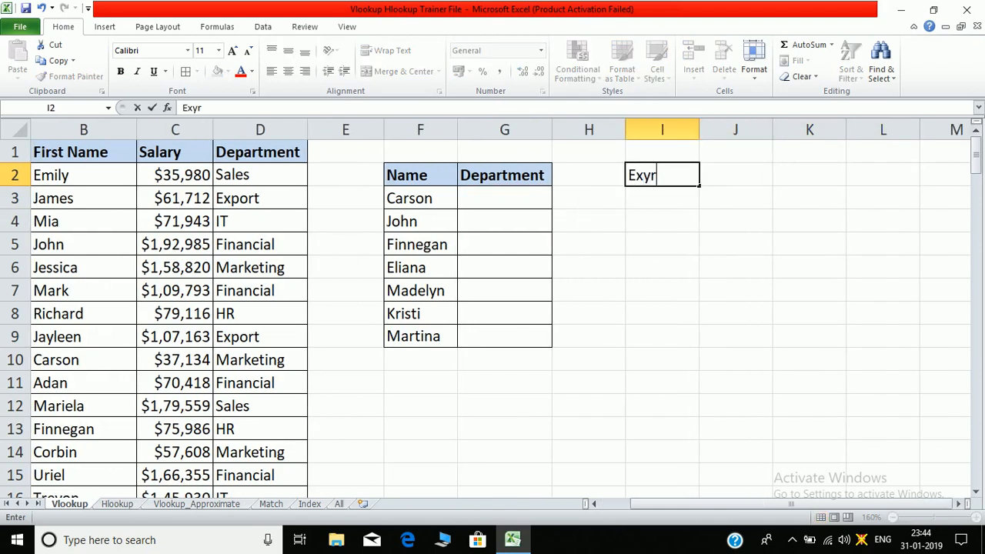
key("BackSpace")
key("BackSpace")
type("traction")
key("Return")
type("Vlookup")
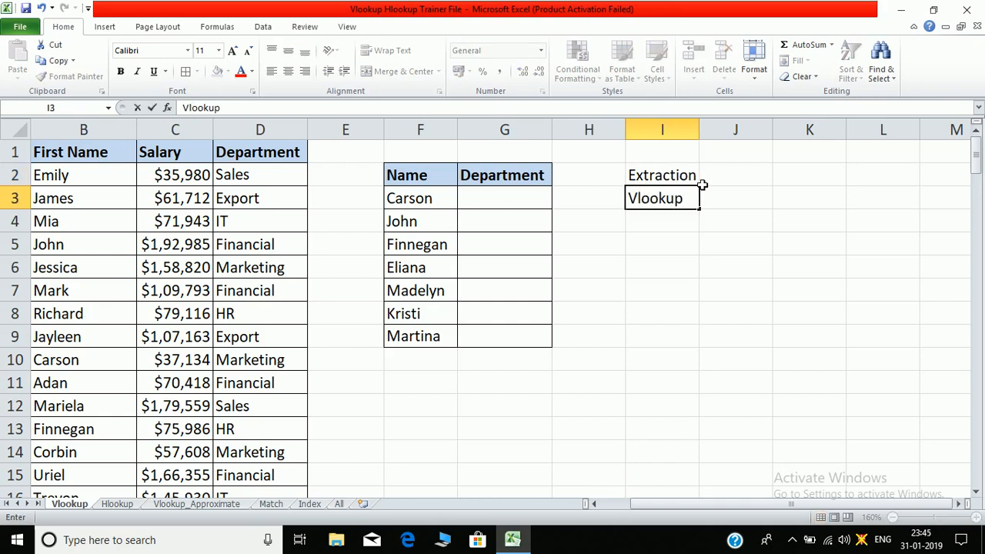
key("Return")
type("Hlook")
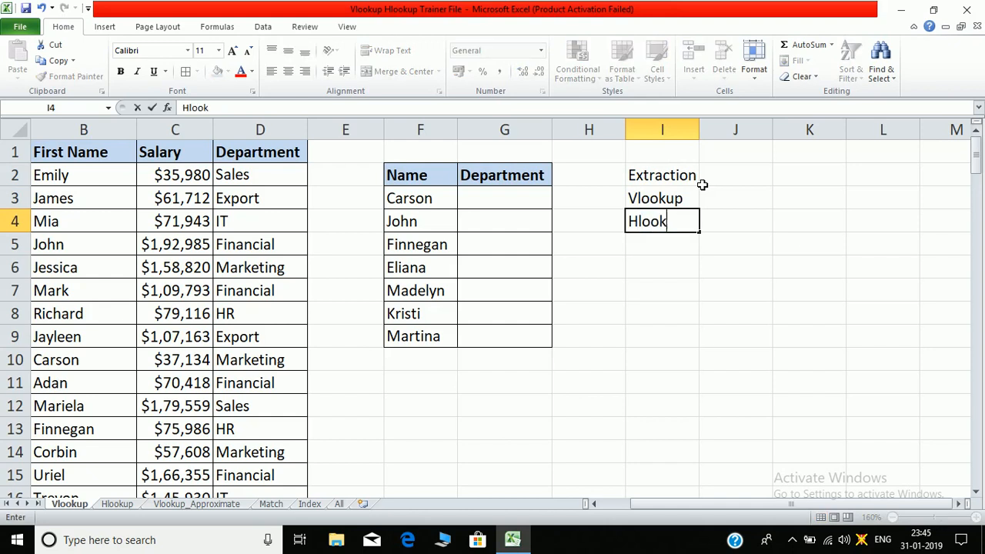
type("up")
key("Return")
type("I")
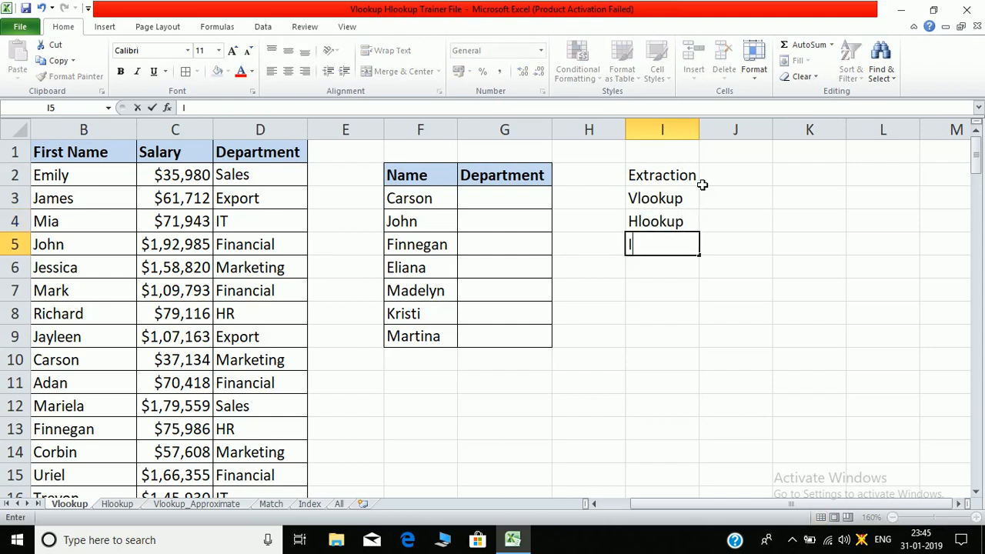
type("ndex")
key("Return")
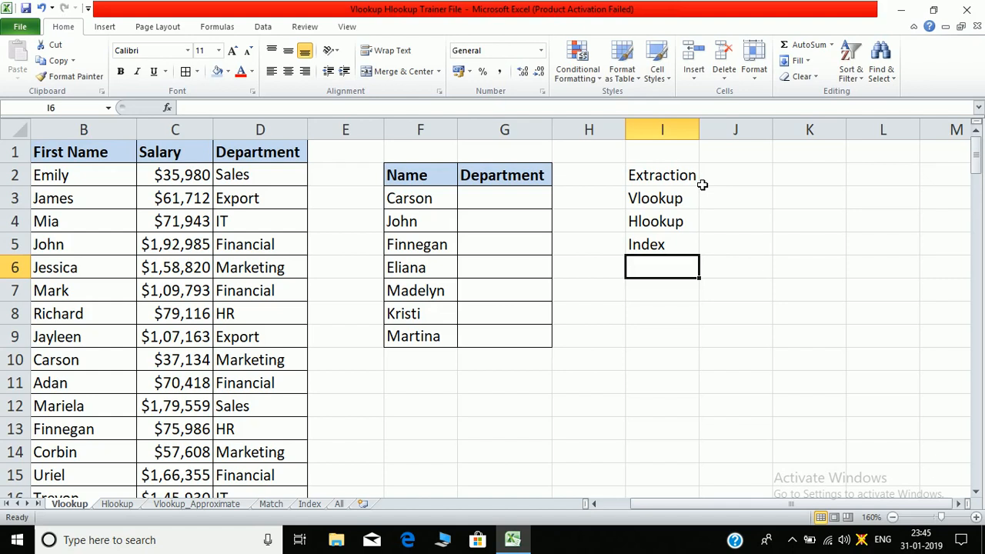
Select J3:J4 beside the Vlookup and Hlookup labels.
key("Up")
key("Up")
key("Up")
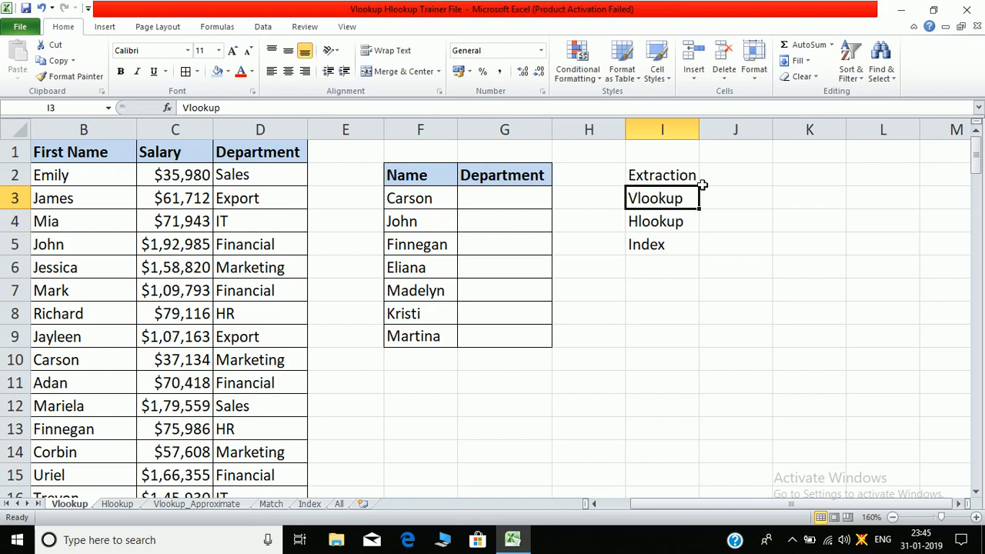
key("Right")
key("shift+Down")
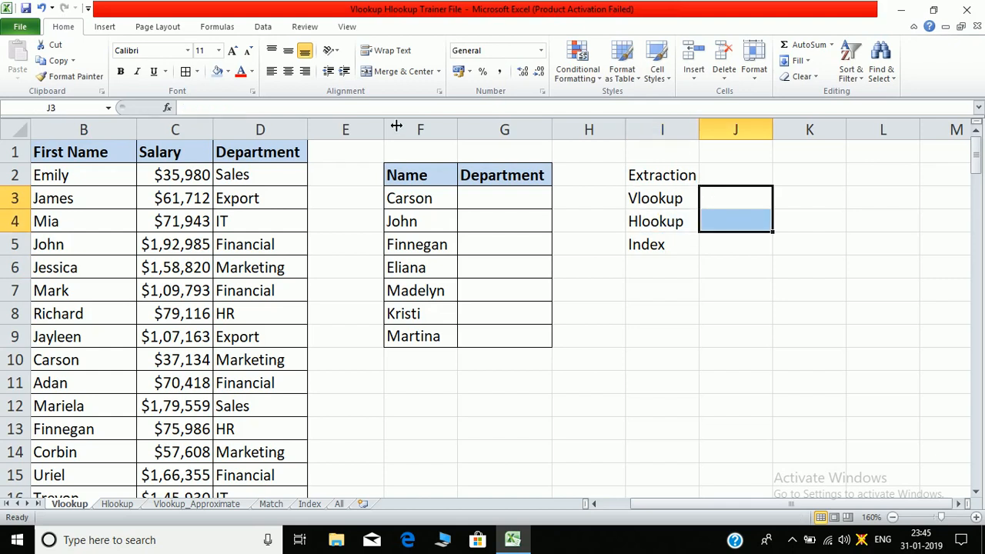
Merge J3:J4 with the note 'Extraction based on refrence value' and autofit column J.
left_click(401, 71)
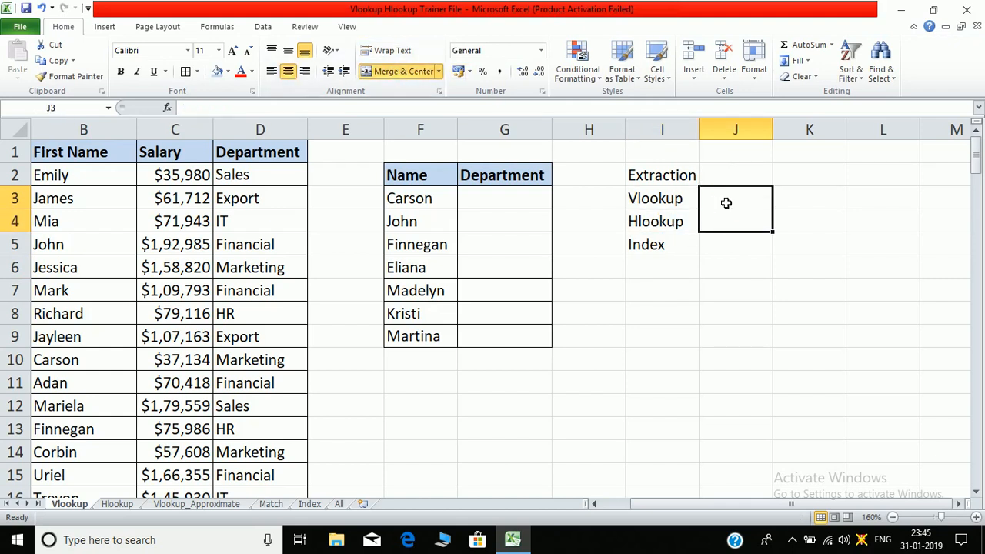
type("Extra")
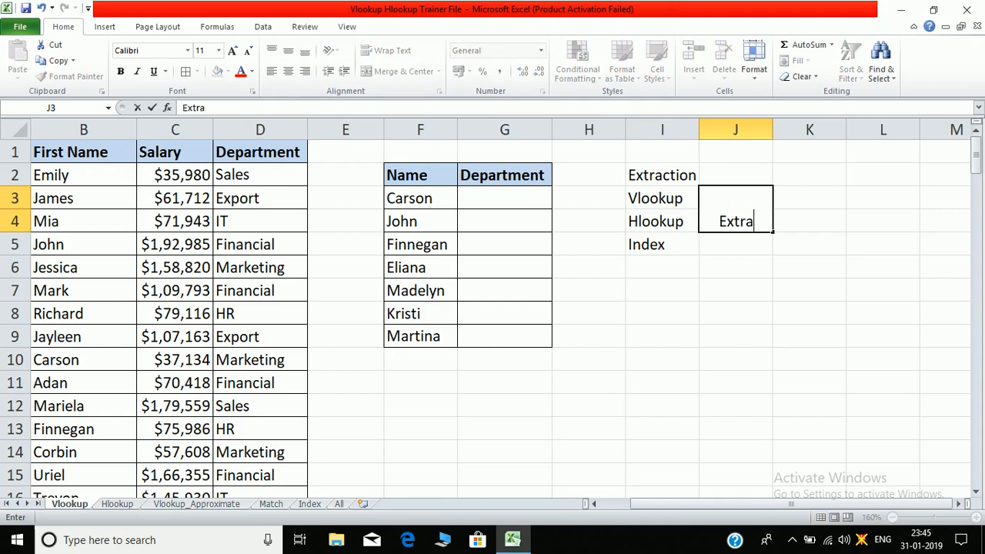
type("ction base")
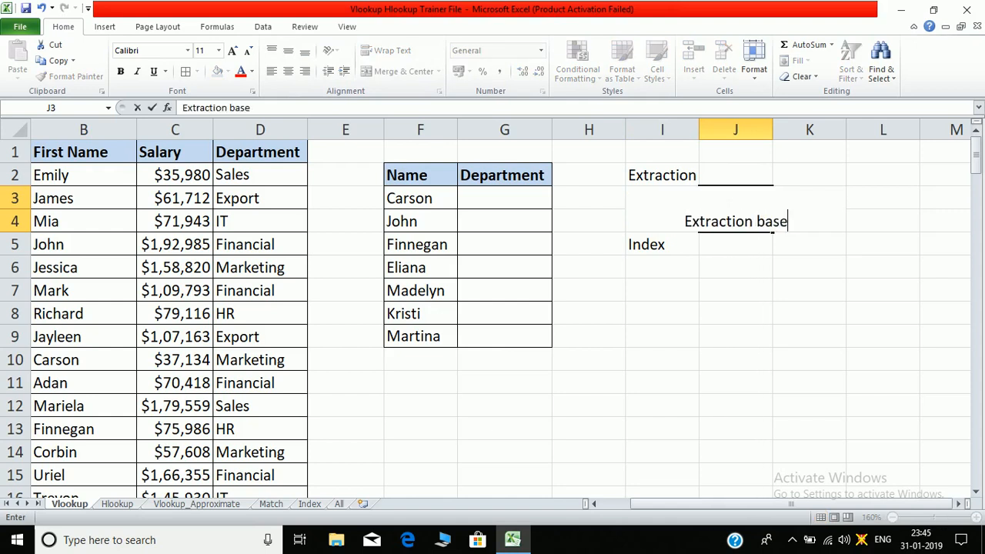
type("d on refre")
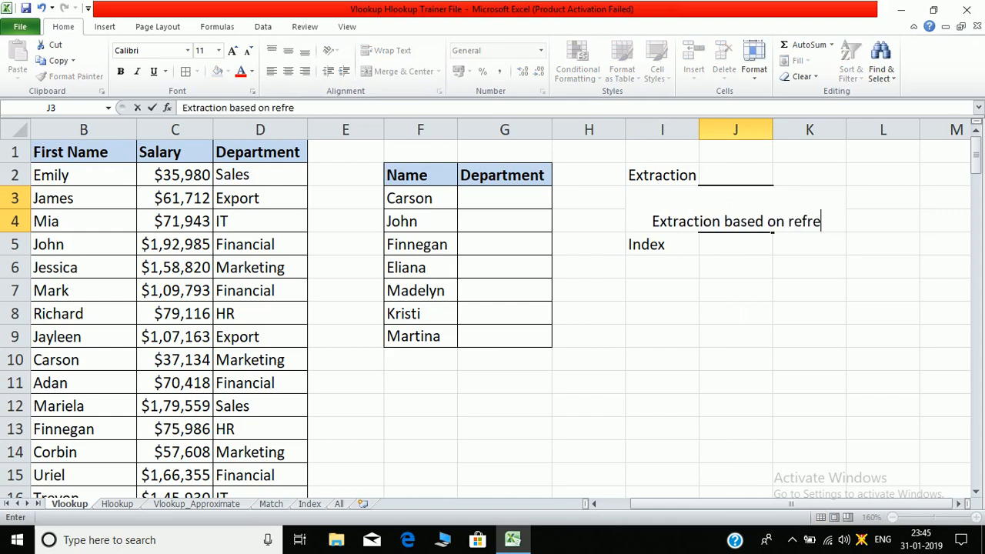
type("nce value")
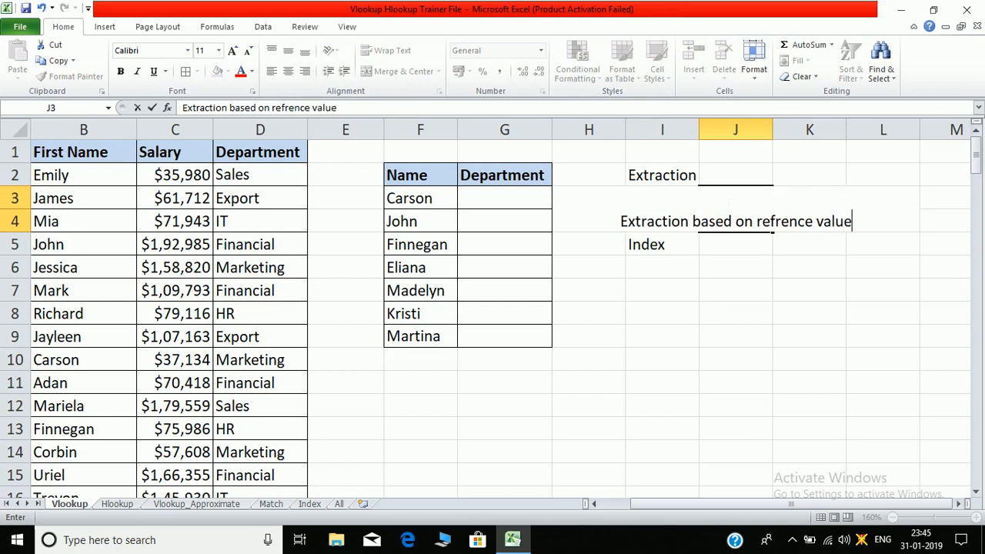
key("Return")
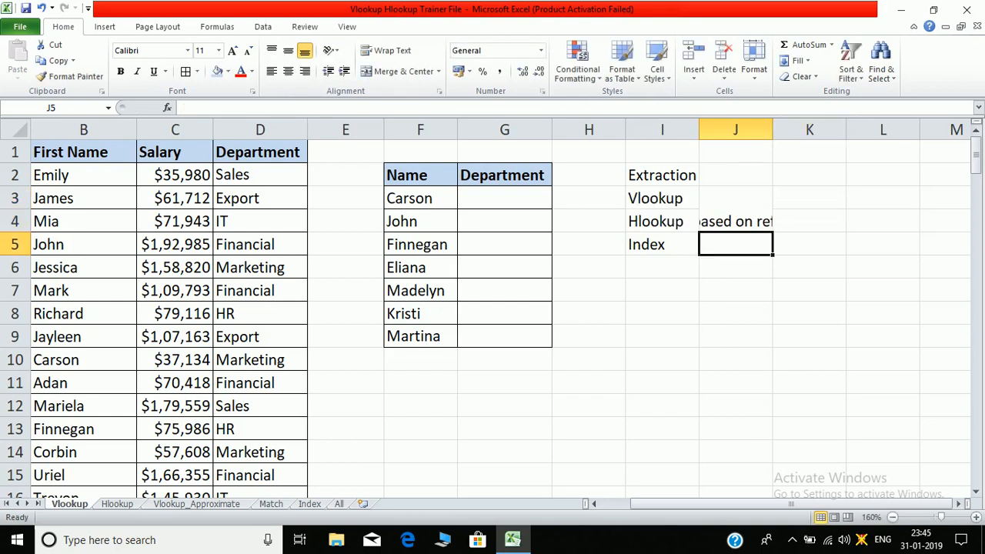
double_click(773, 131)
Enter 'Position Based Extraction' in J5 beside Index.
left_click(760, 250)
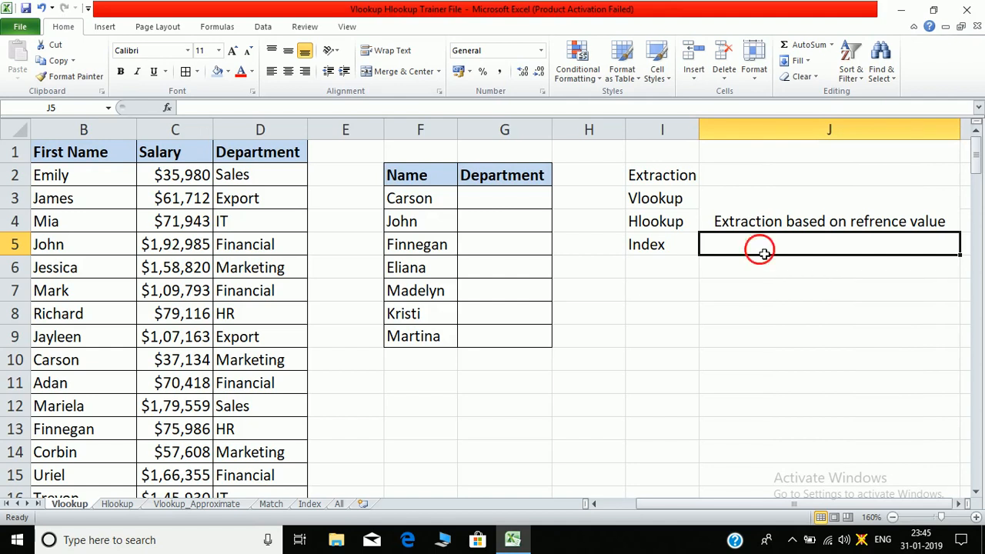
type("Positi")
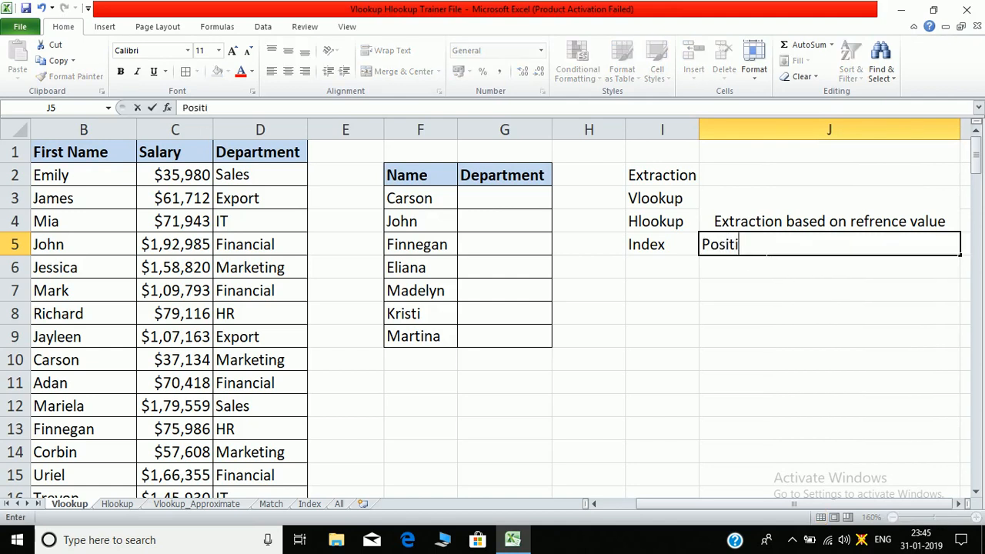
type("on Based")
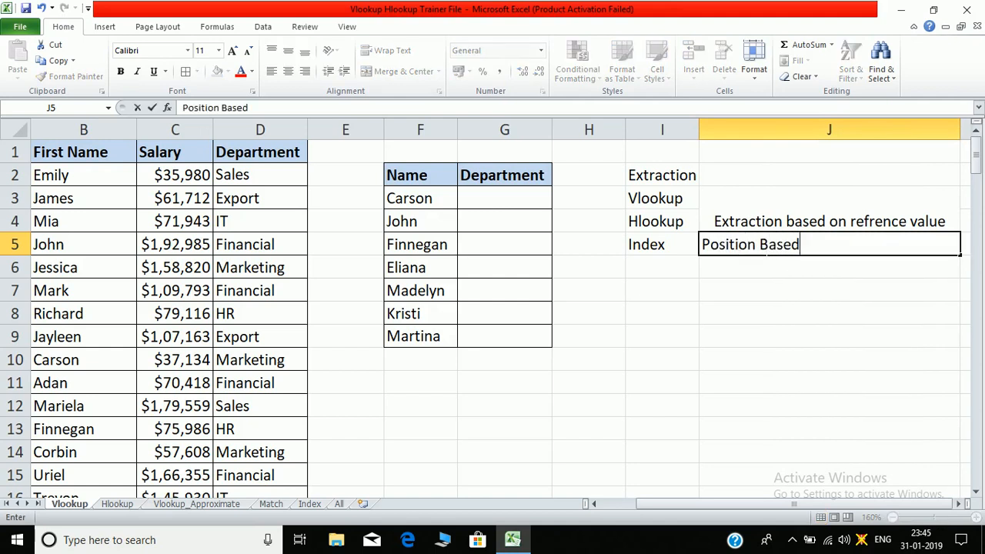
type(" Extracti")
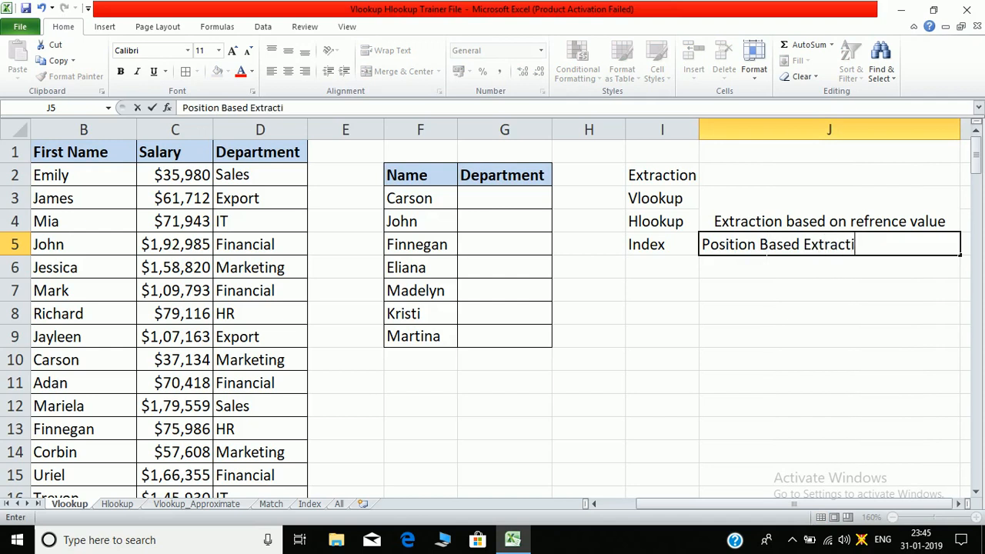
type("on")
key("Return")
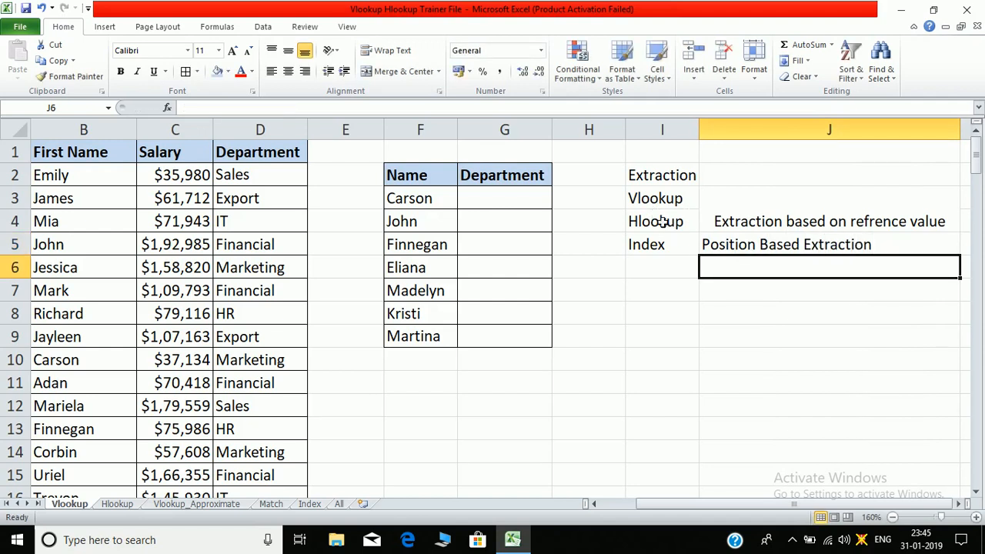
left_click(731, 245)
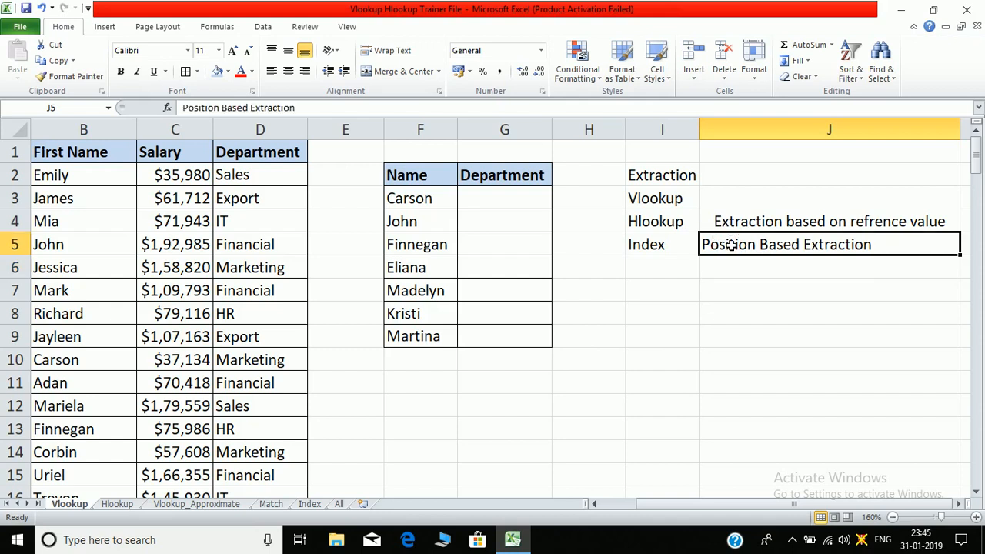
left_click(767, 216)
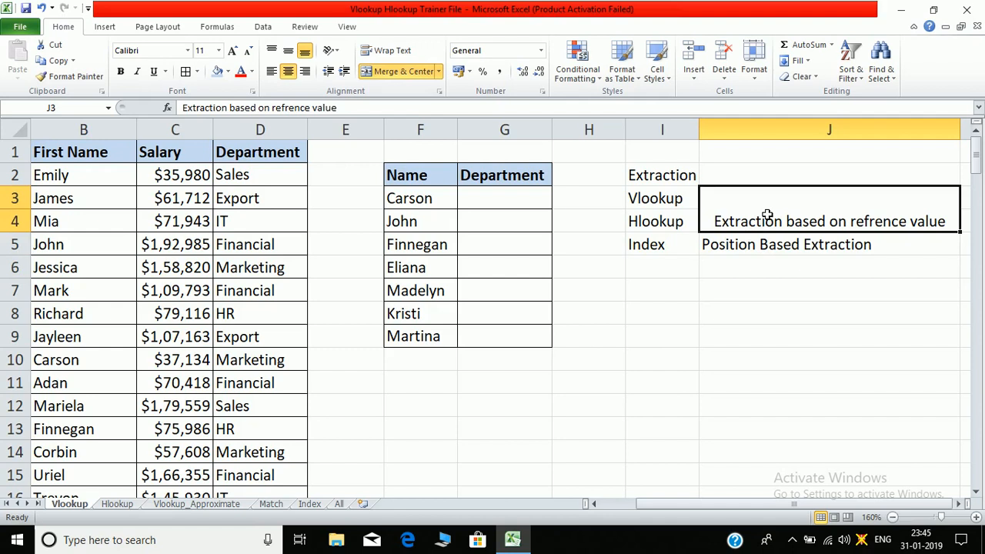
left_click(429, 200)
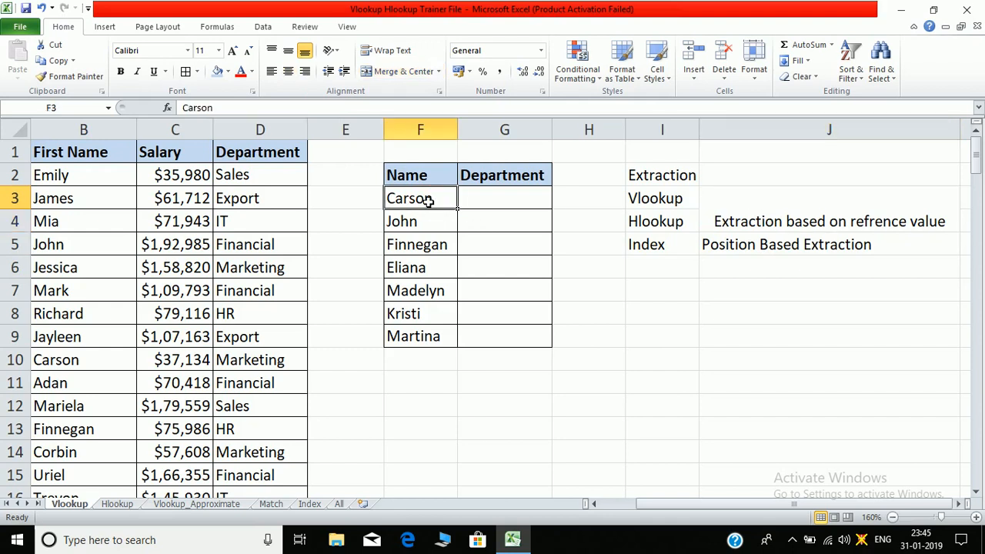
left_click(467, 200)
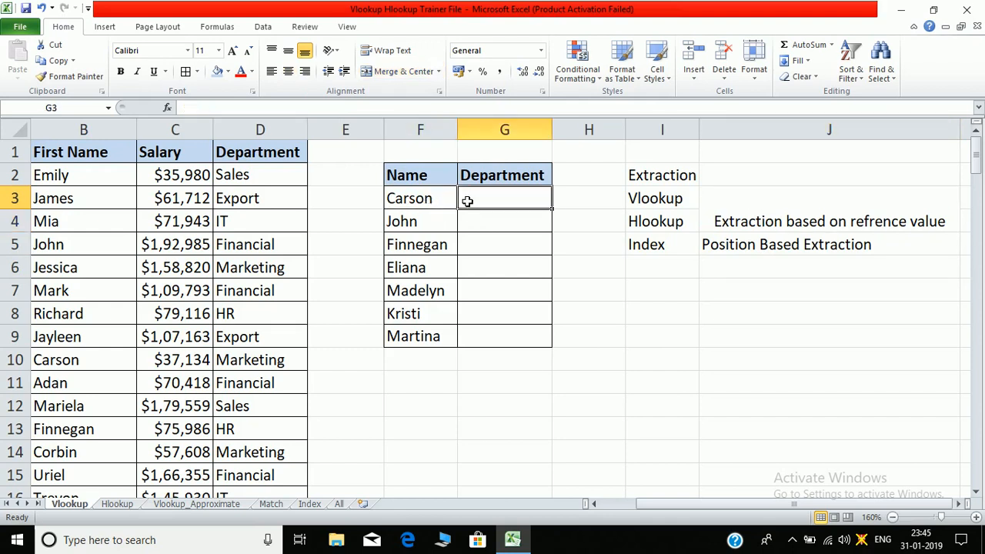
left_click(428, 200)
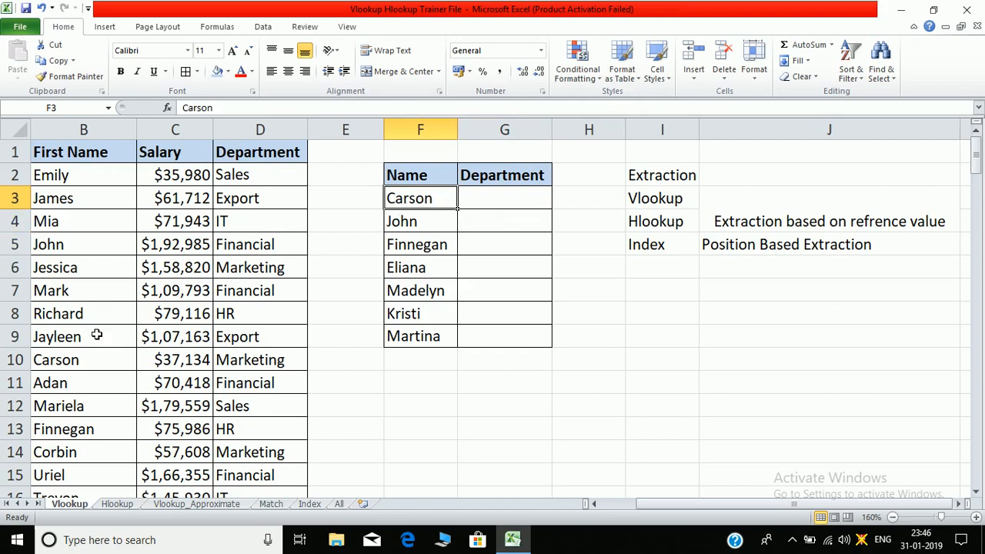
left_click(84, 359)
key("Right")
key("Right")
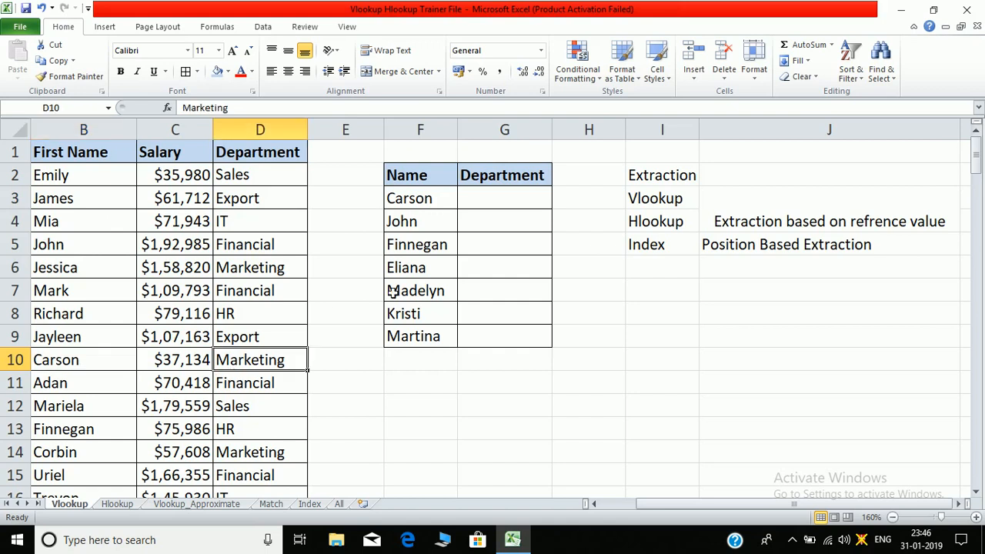
left_click(648, 254)
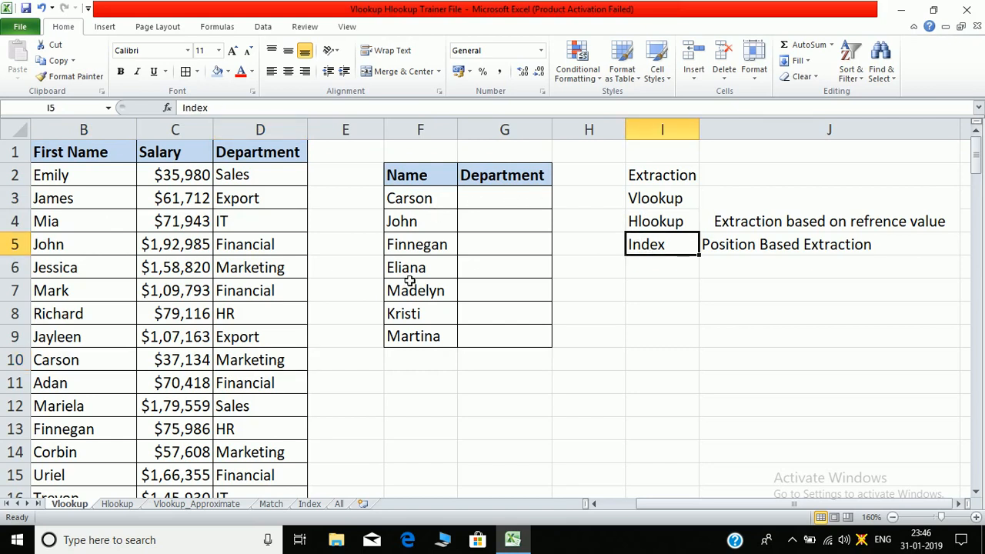
left_click(400, 205)
key("shift+Down")
key("shift+Down")
key("shift+Down")
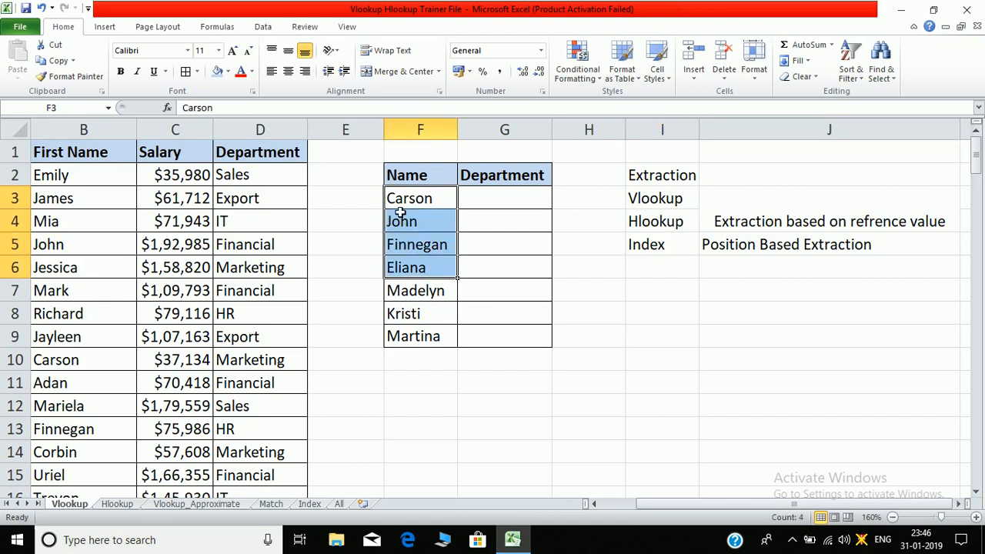
left_click(401, 214)
left_click(414, 274)
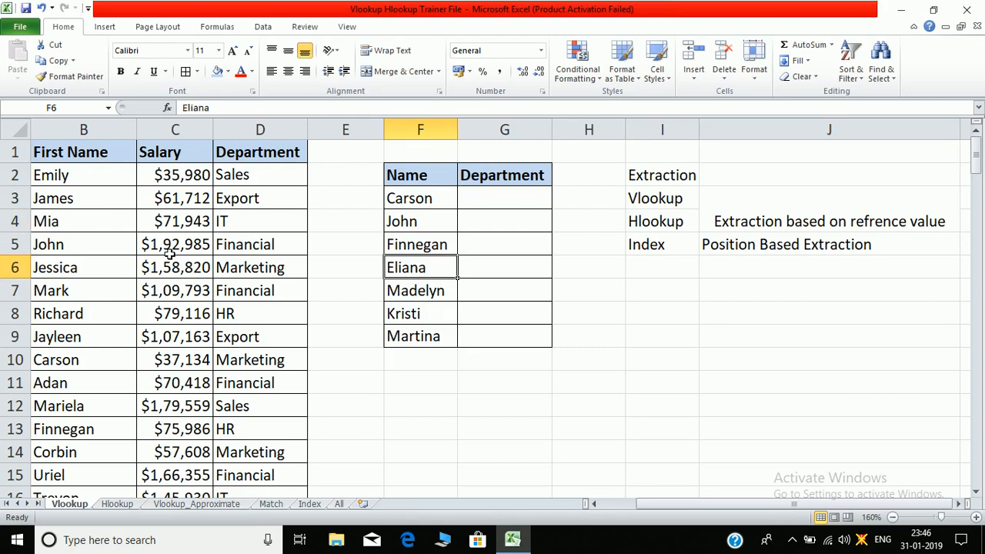
left_click(491, 274)
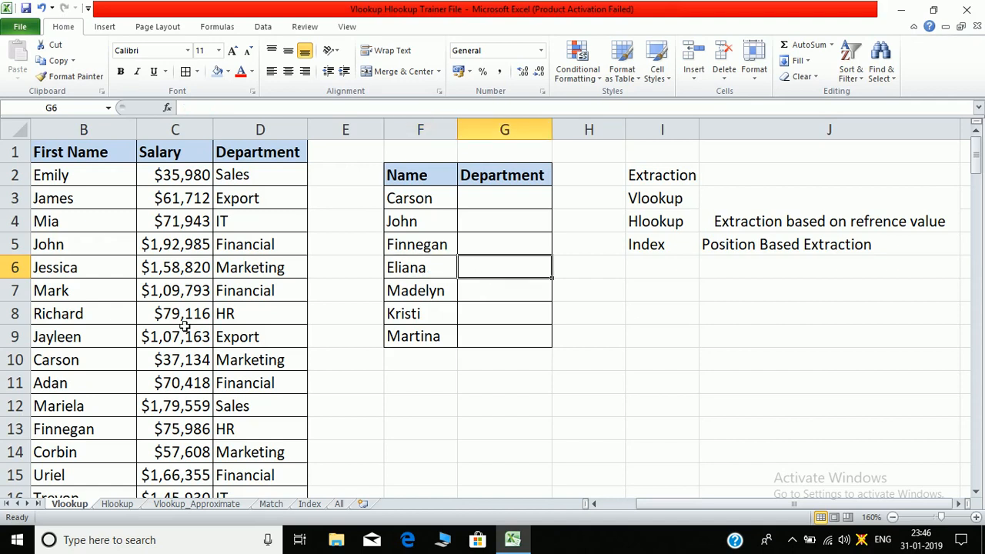
left_click(92, 184)
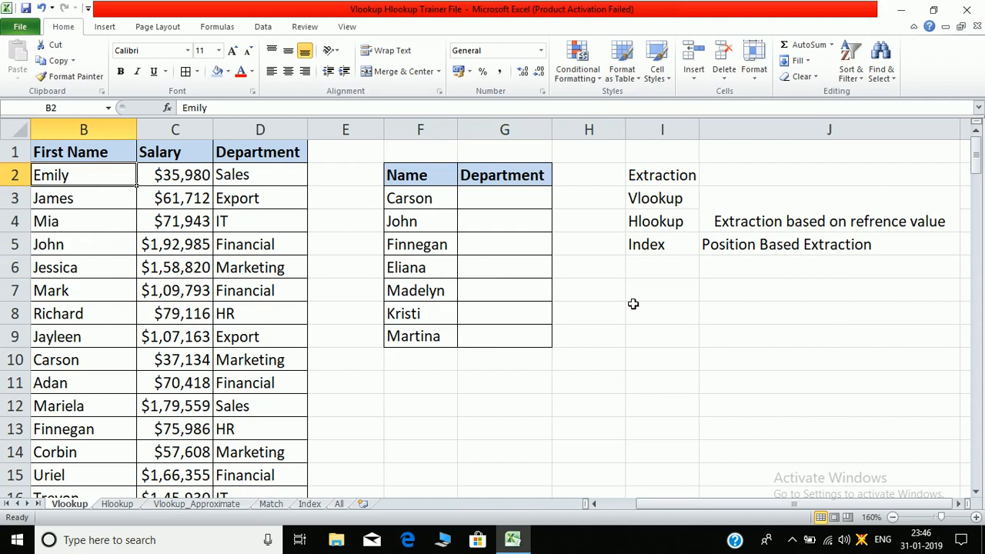
left_click(639, 257)
left_click(652, 204)
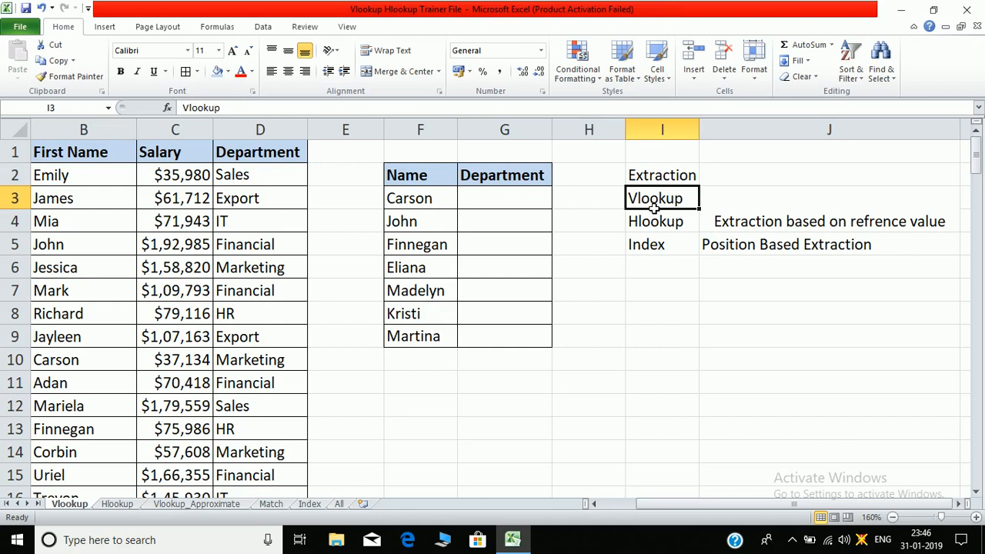
left_click(510, 206)
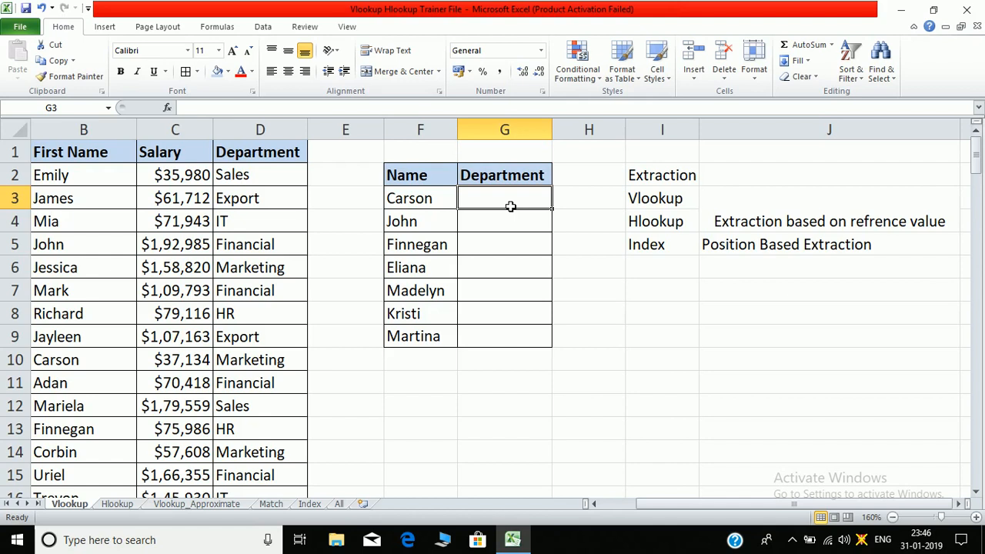
Start a =VLOOKUP formula in G3, then abandon it.
type("=vlo")
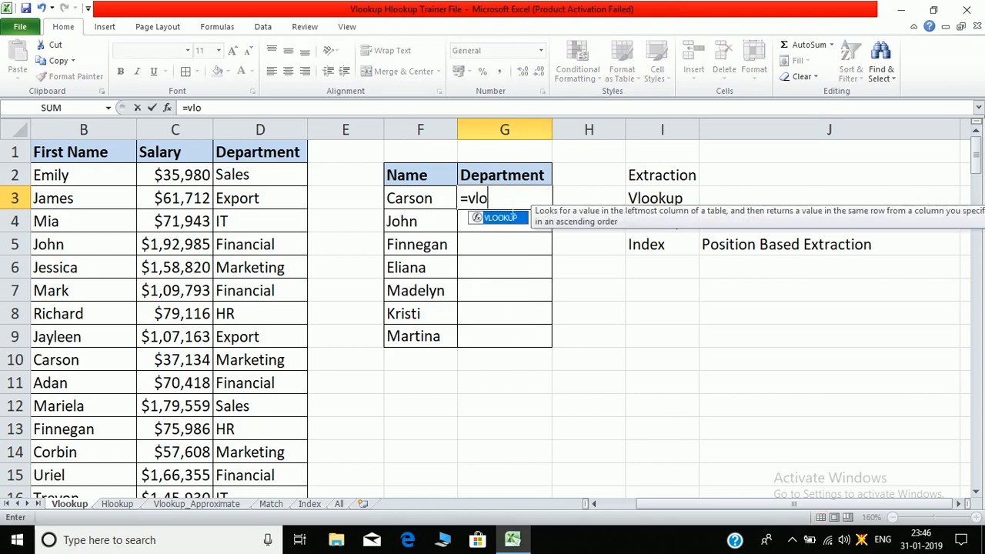
key("Tab")
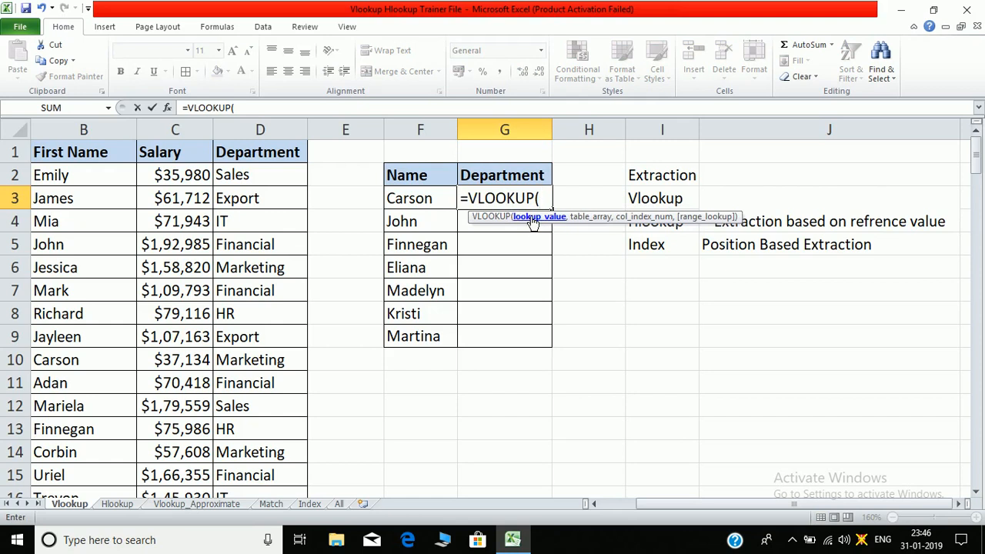
key("Escape")
Enter the label lookup_value in I7 below the Index note.
left_click(666, 298)
type("loo")
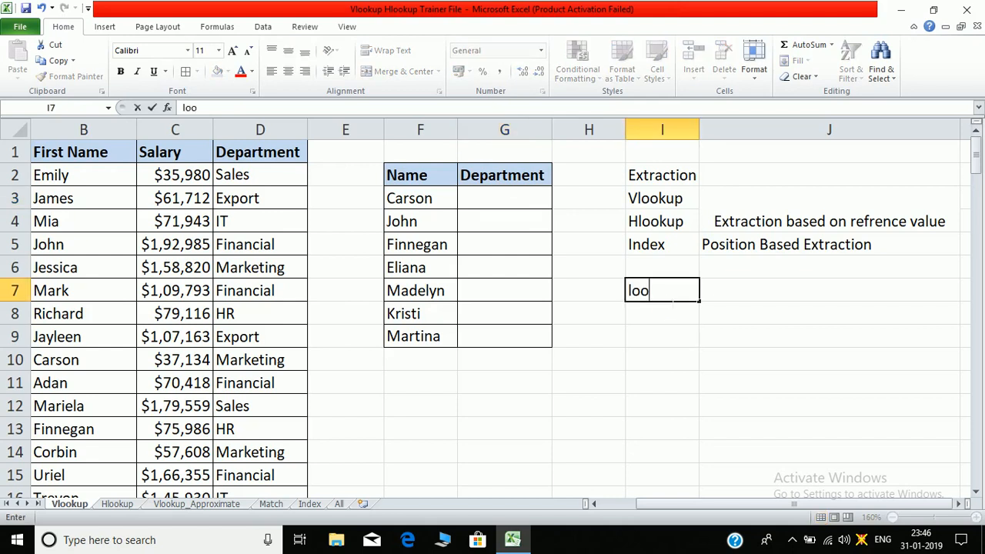
type("kup_value")
key("Return")
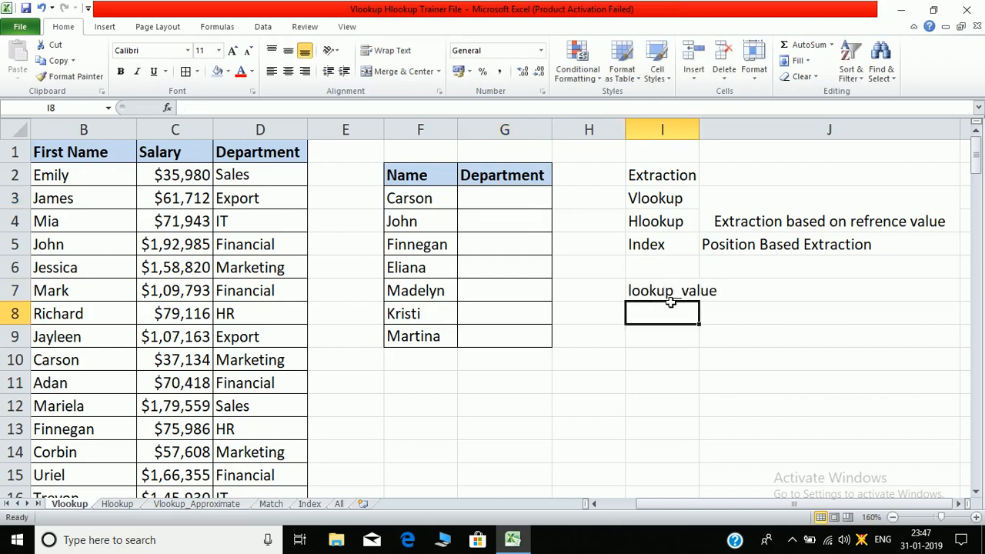
left_click(716, 296)
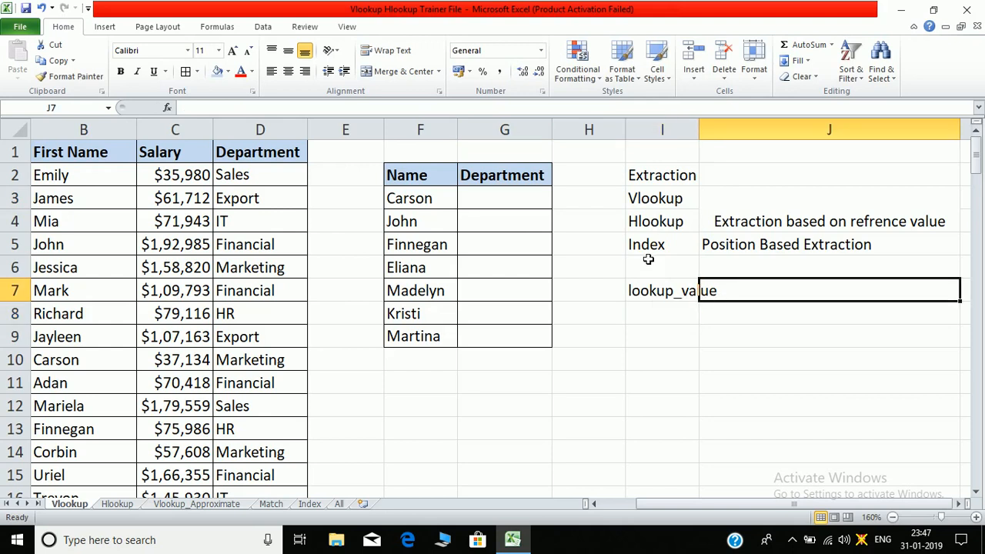
Retry =VLOOKUP in G3 with Carson as lookup value, cancel it, and check Carson's department, Marketing.
left_click(429, 204)
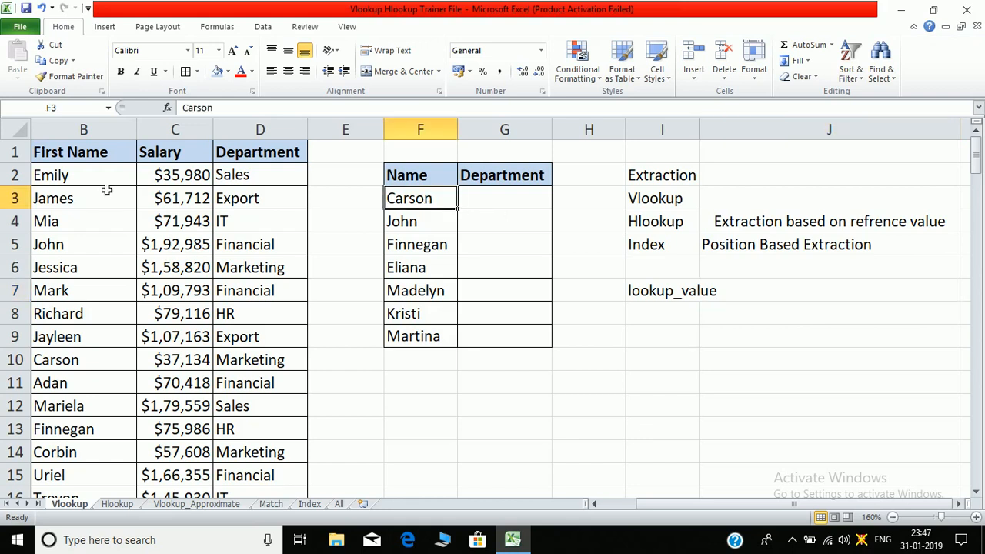
left_click(85, 197)
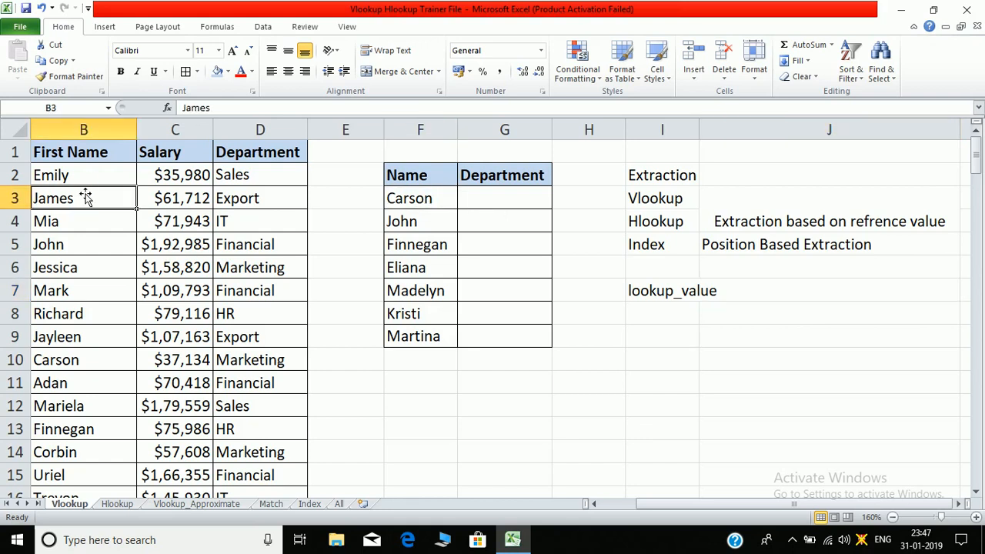
left_click(493, 206)
type("=vl")
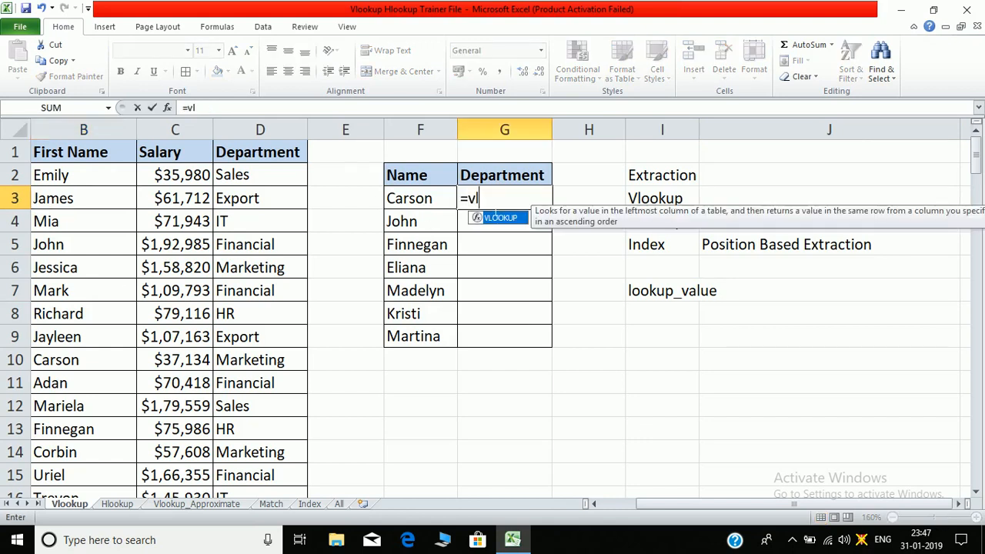
key("Tab")
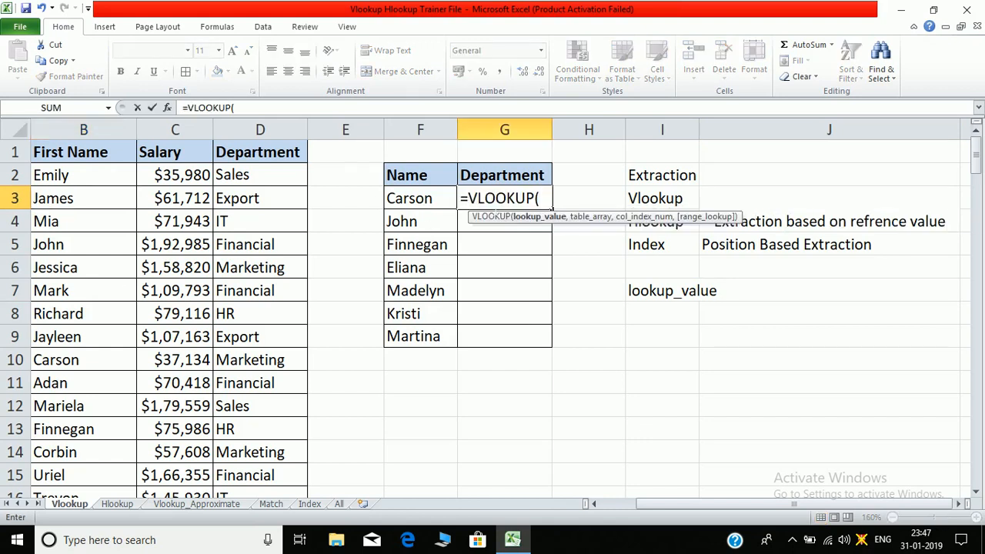
left_click(410, 200)
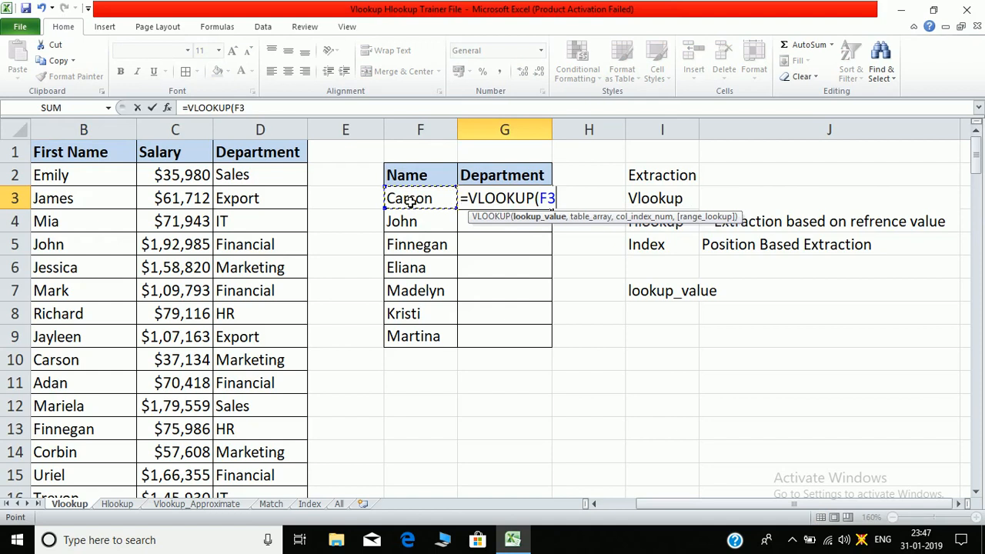
key("Escape")
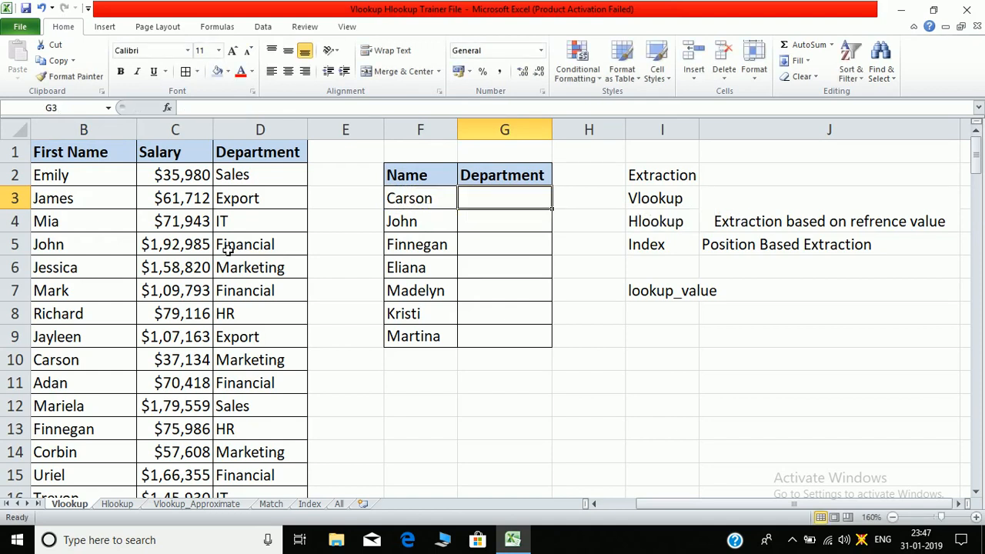
left_click(50, 339)
left_click(51, 358)
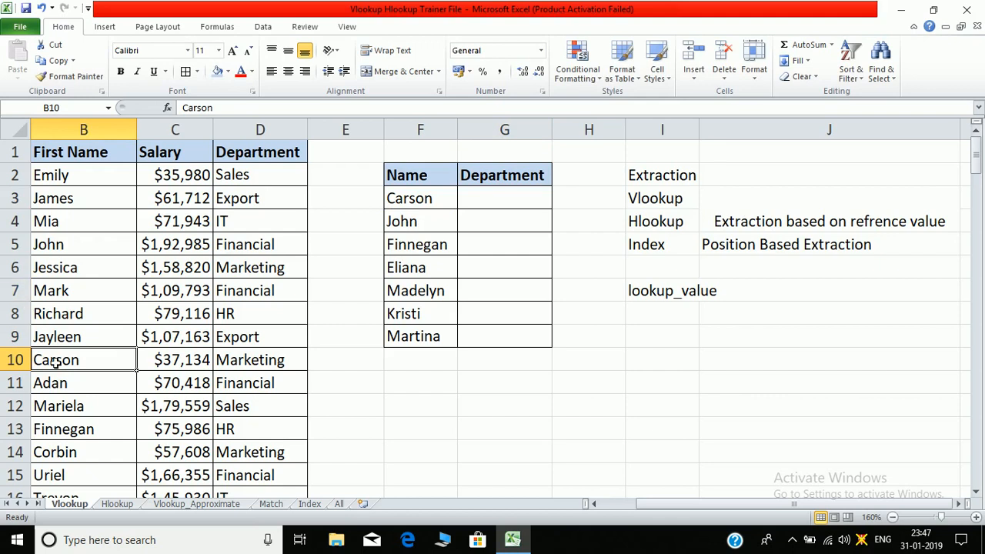
left_click(230, 369)
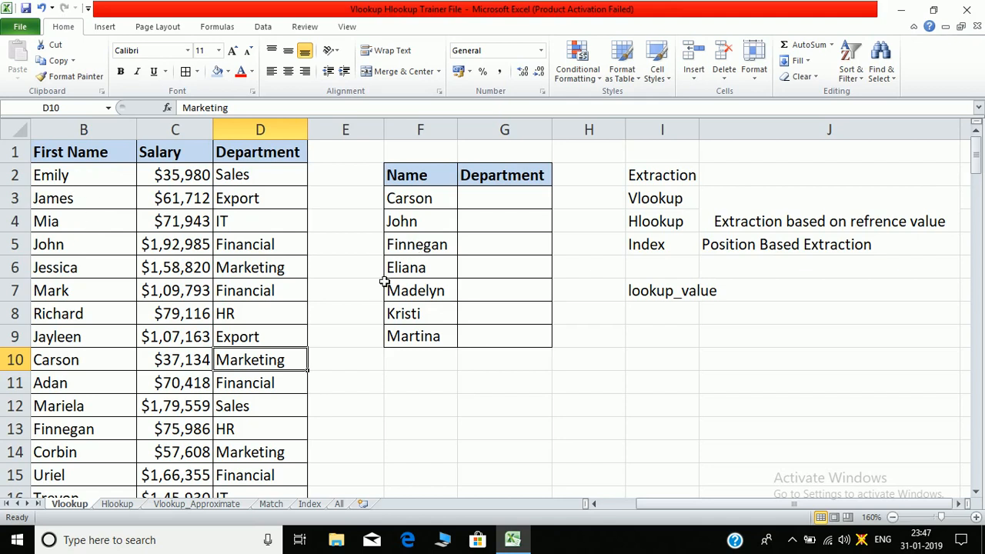
Type 'refrence value, always in the table in which you want to populate/extract information' in J7.
left_click(731, 301)
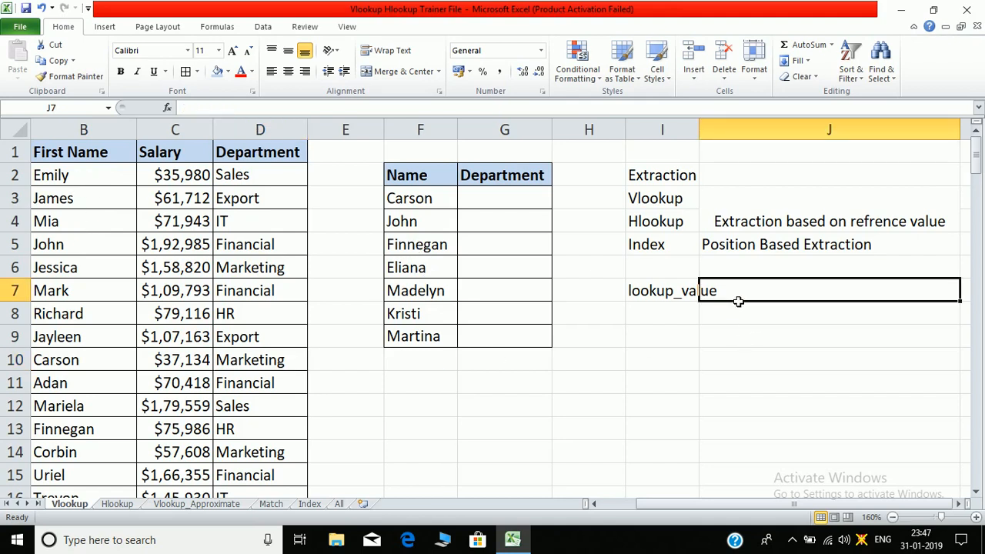
type("=")
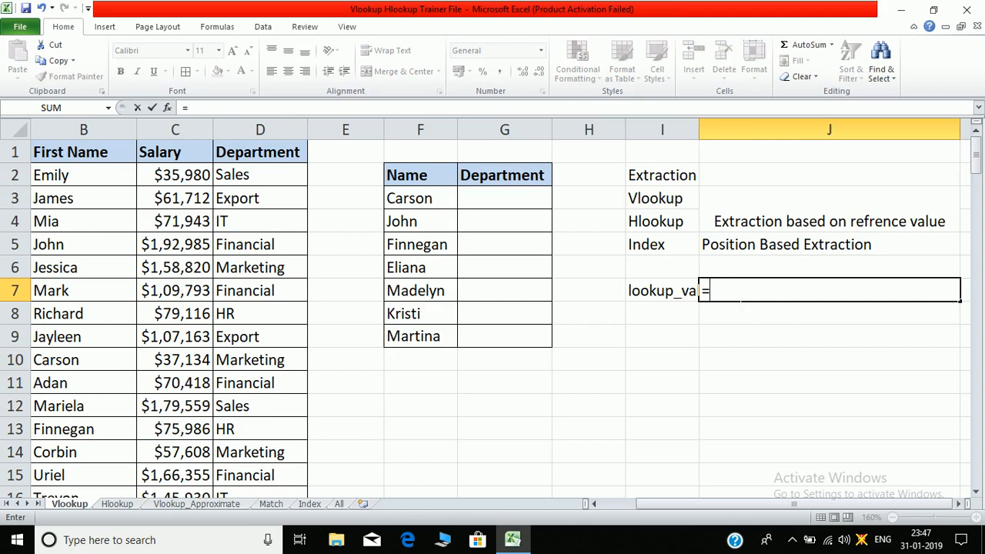
type("refre")
key("BackSpace")
key("BackSpace")
key("BackSpace")
key("BackSpace")
key("BackSpace")
type("refre")
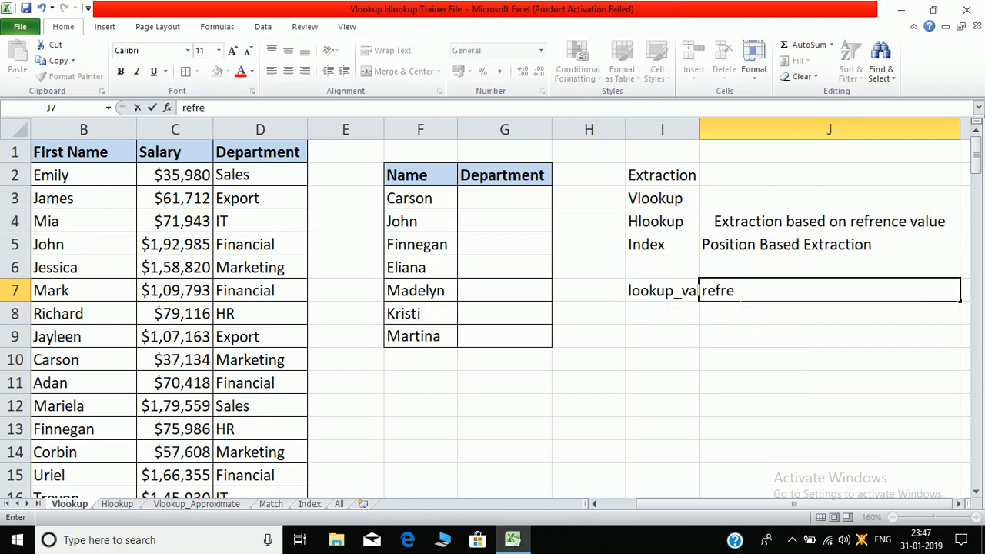
type("nce value")
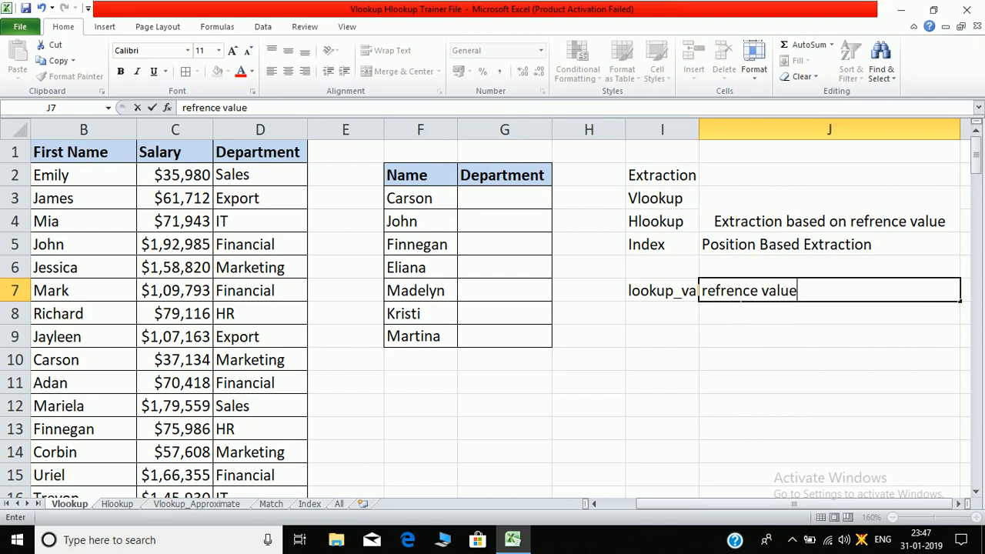
type(", always in the t")
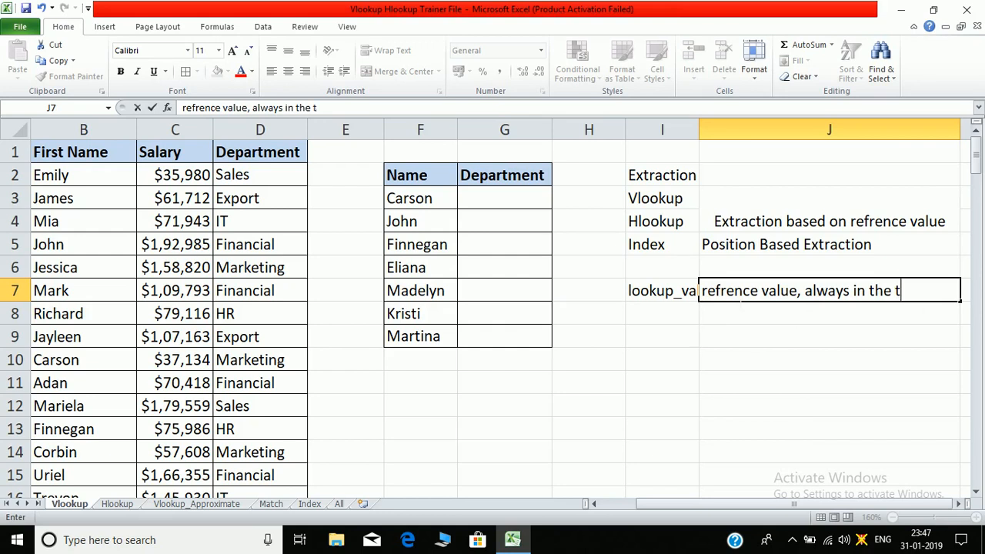
type("able in w")
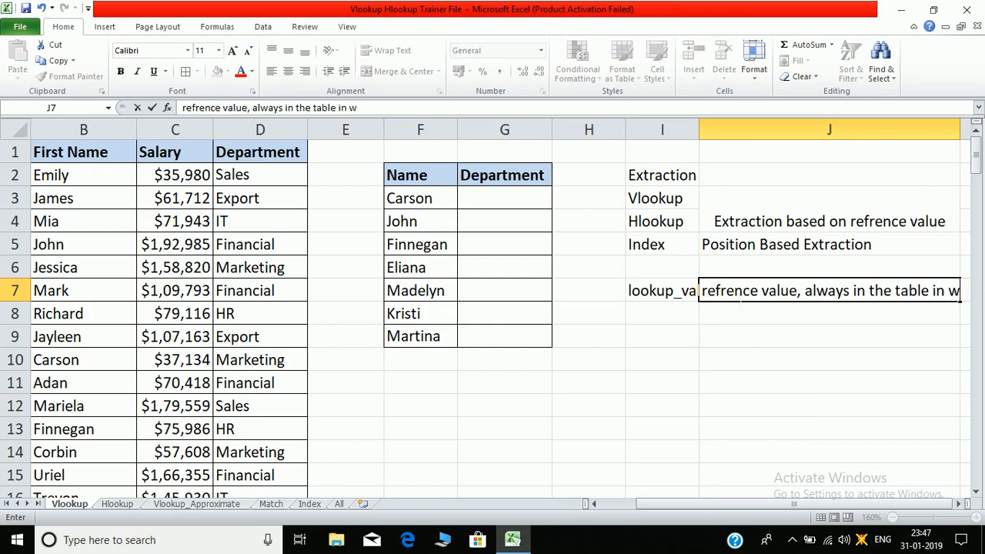
type("huch you")
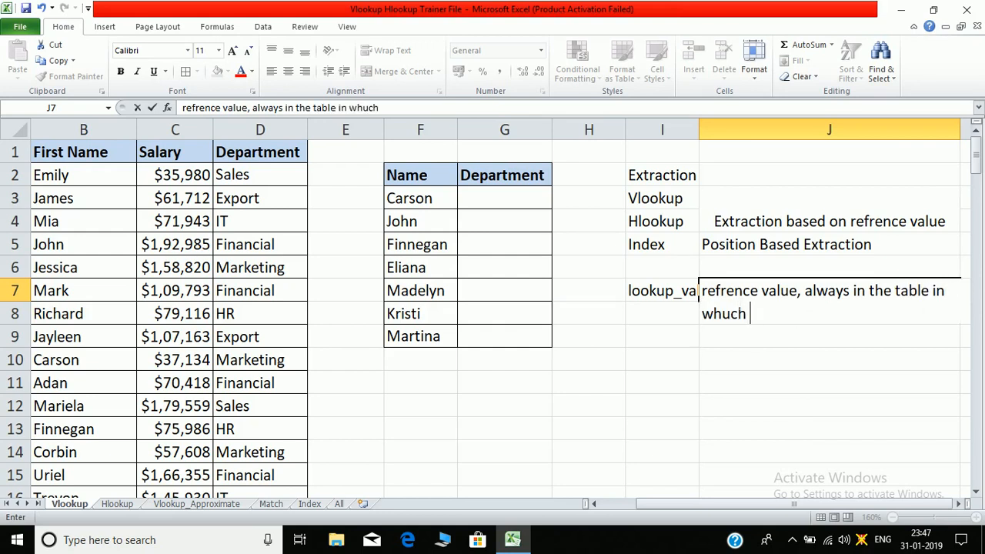
key("BackSpace")
key("BackSpace")
key("BackSpace")
key("BackSpace")
key("BackSpace")
key("BackSpace")
key("BackSpace")
key("BackSpace")
type("ich you wa")
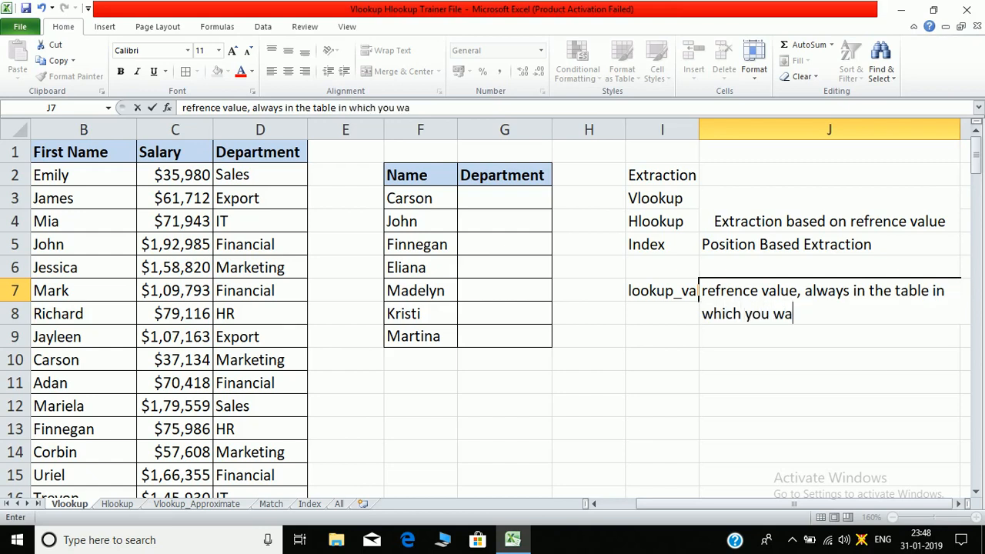
type("nt to p")
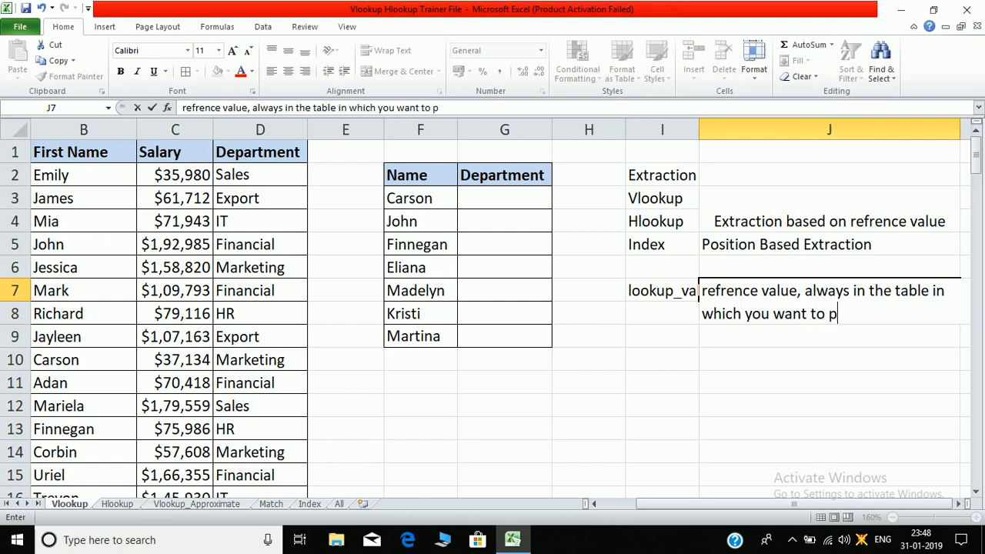
type("opulate")
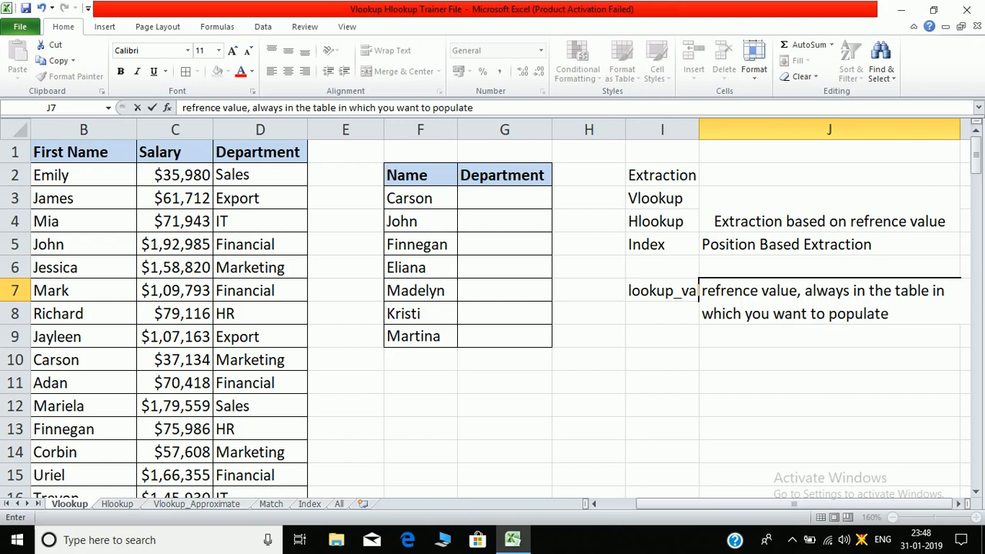
type("/extract")
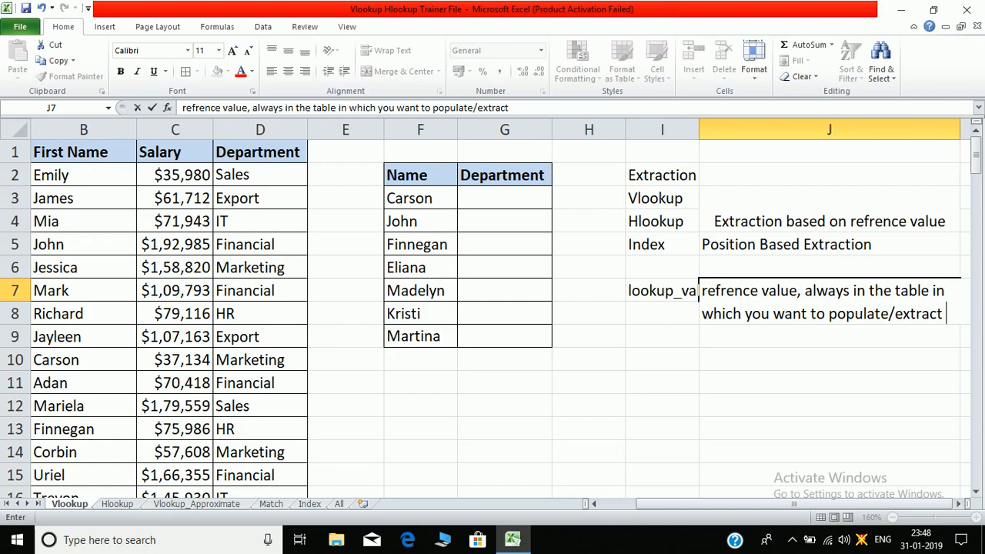
type(" information")
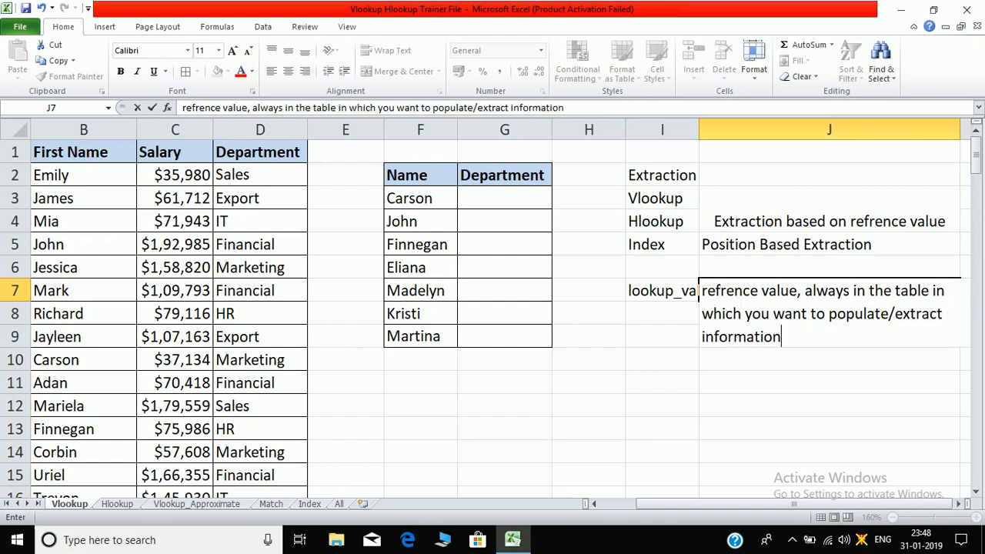
key("Return")
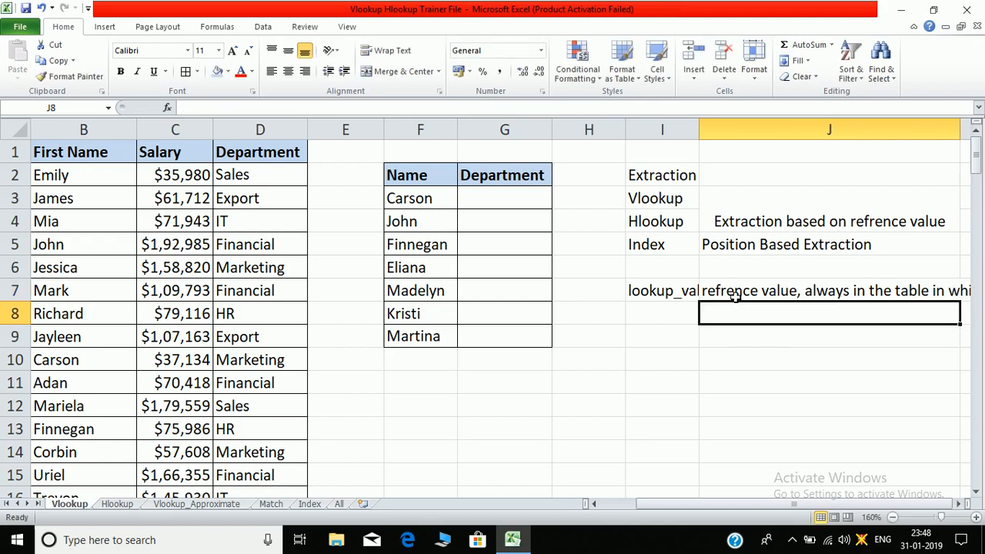
Apply Wrap Text to the J7 note.
left_click(751, 286)
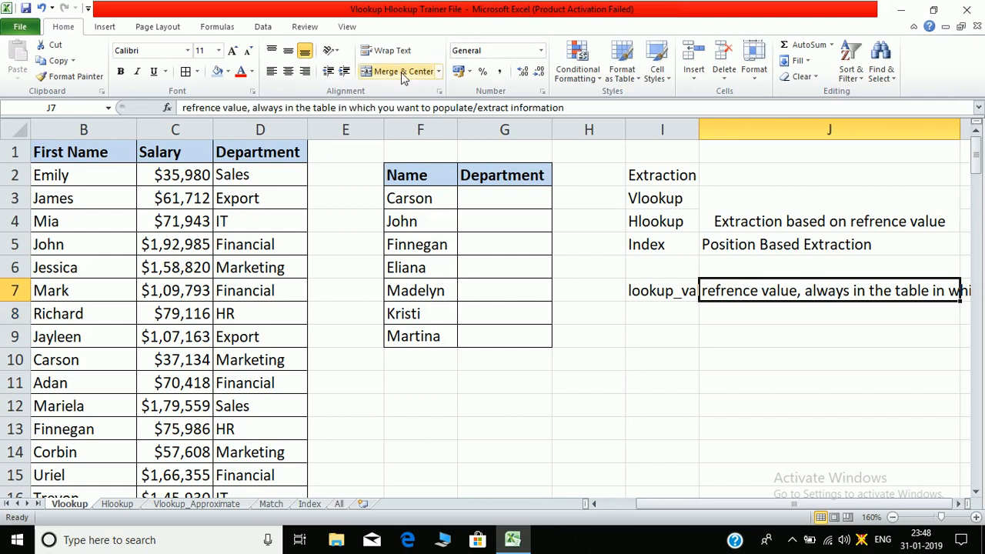
left_click(389, 52)
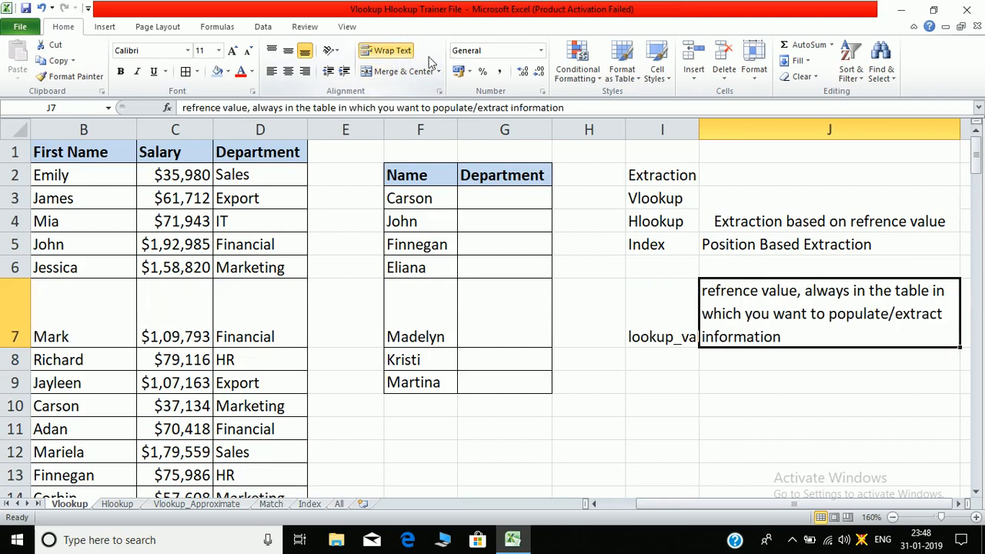
left_click(654, 303)
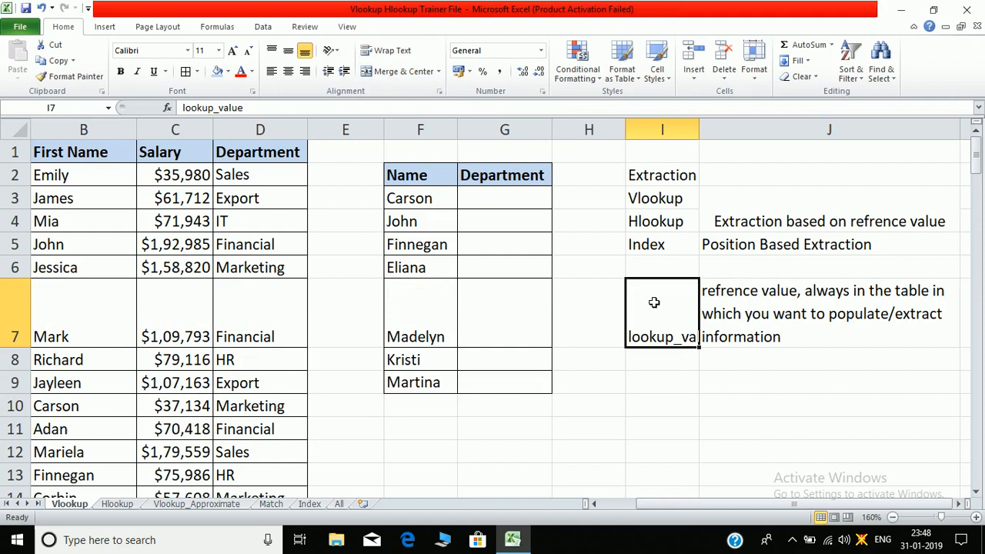
left_click(708, 323)
Start a =VLOOKUP formula in G3, then cancel it.
key("Left")
left_click(488, 201)
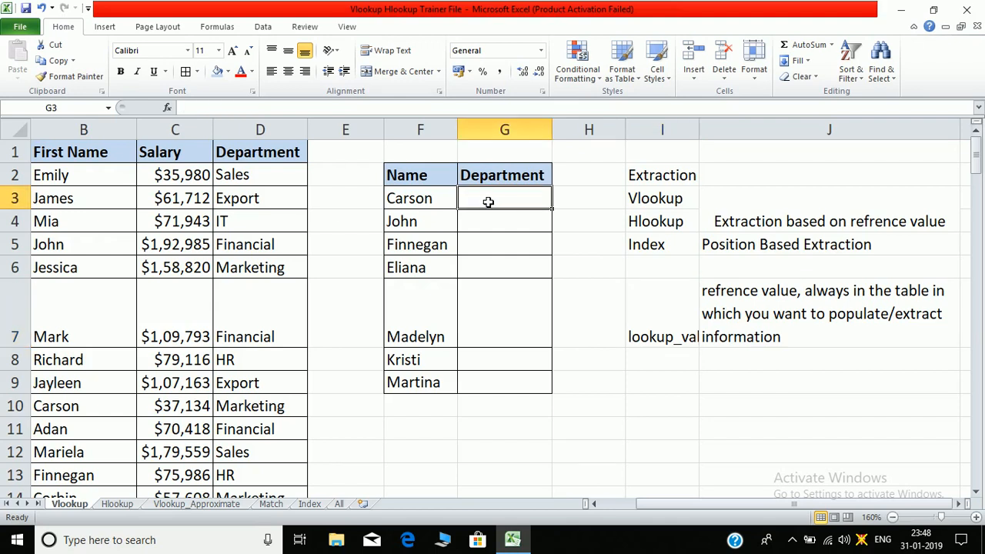
type("=vlo")
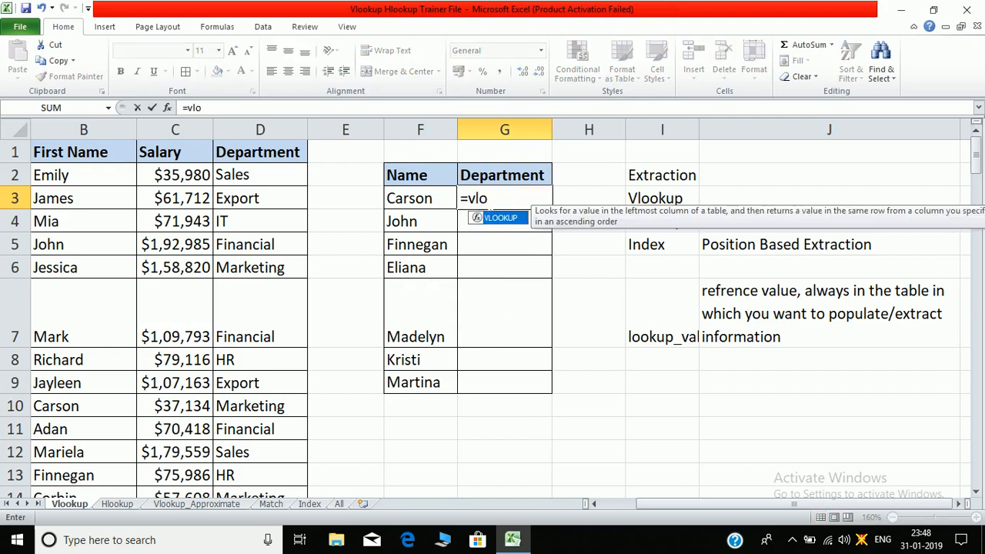
key("Tab")
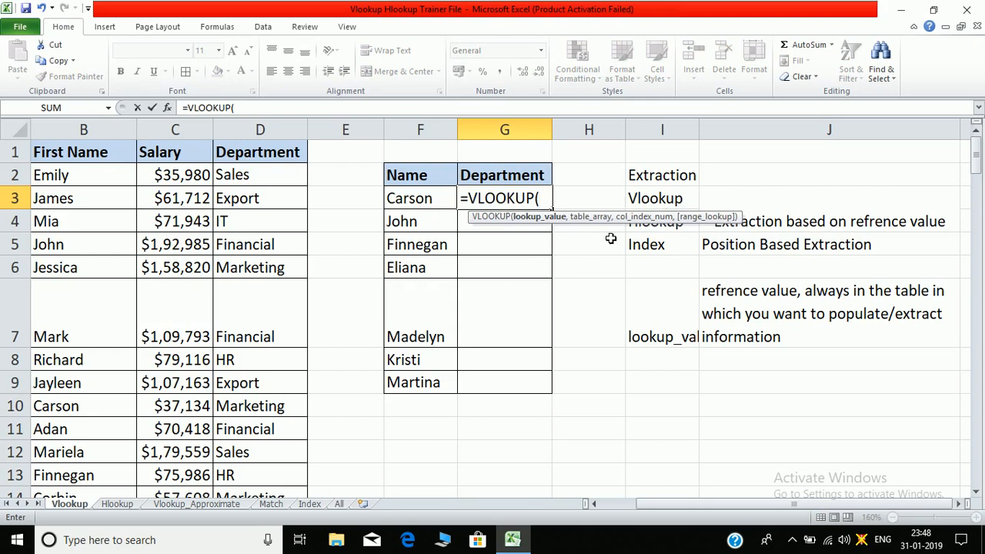
key("Escape")
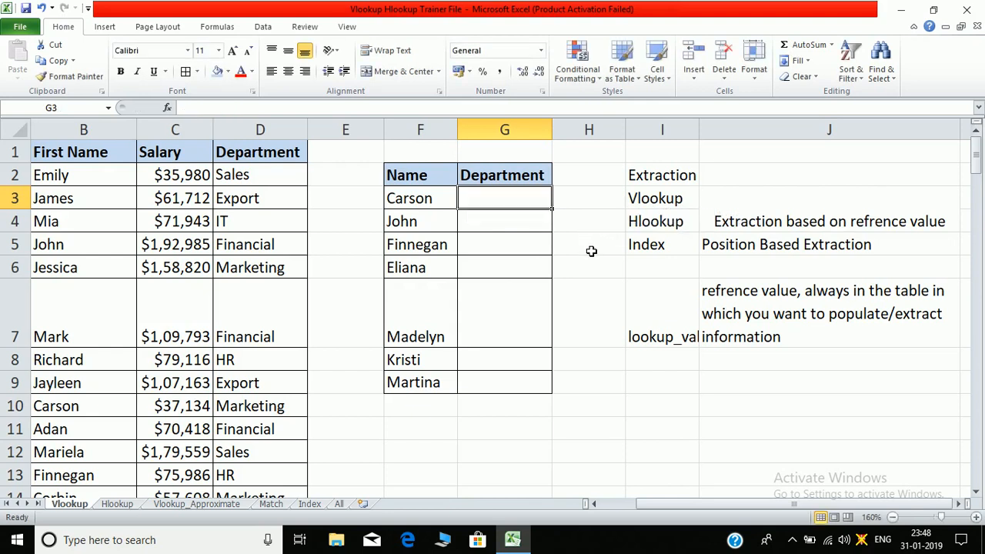
Enter the label table_array in I8 below lookup_value.
left_click(657, 367)
type("tab")
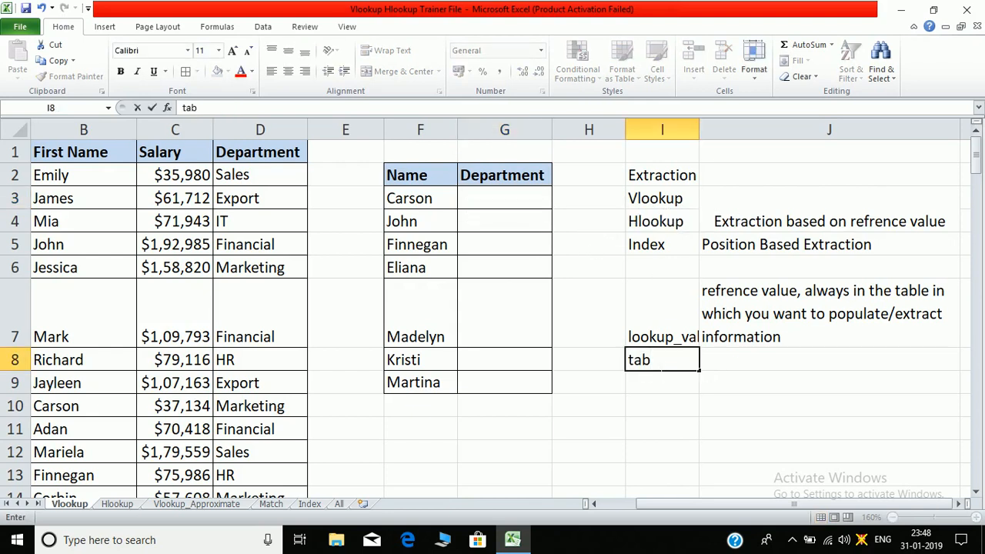
type("le_array")
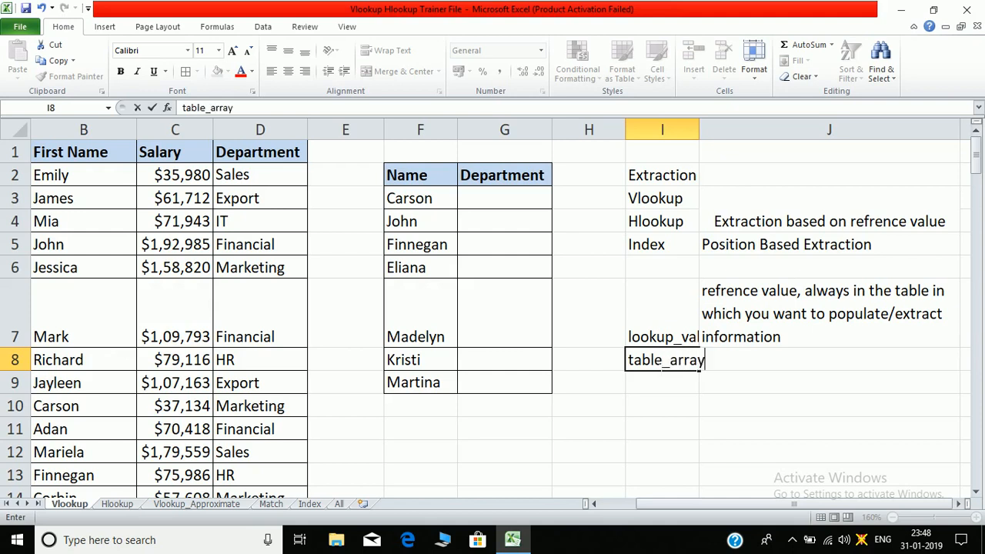
key("Tab")
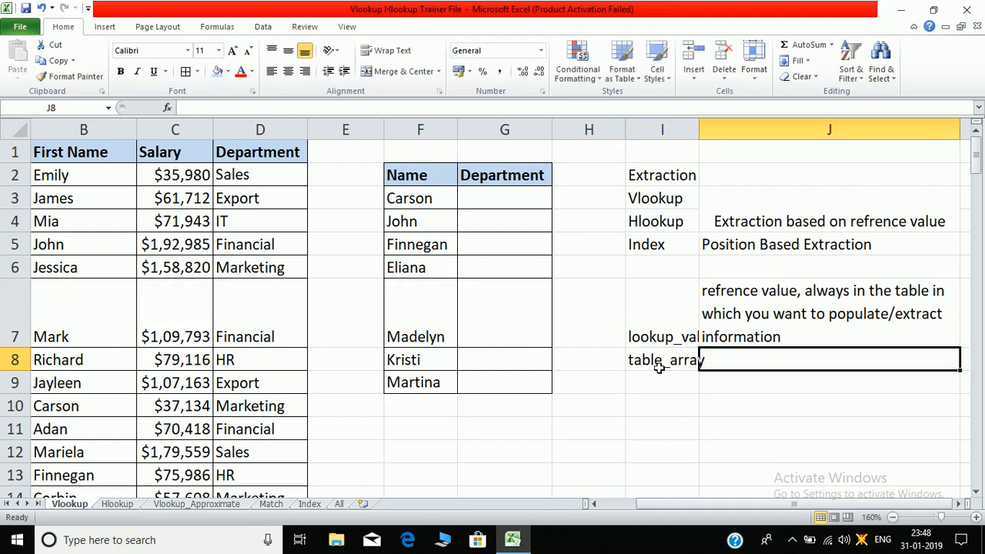
left_click(494, 198)
Start =VLOOKUP in G3 using F3 as the lookup value.
type("=vl")
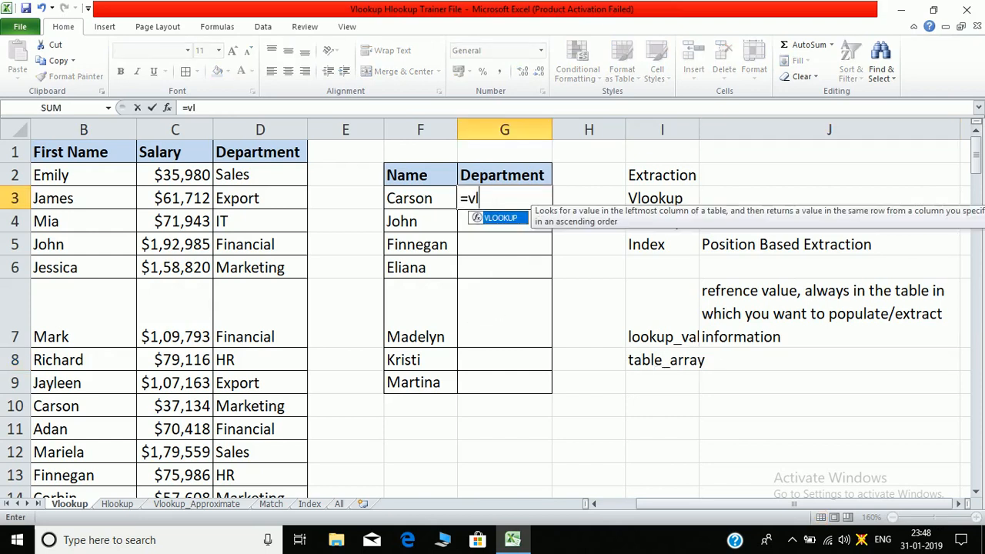
key("Tab")
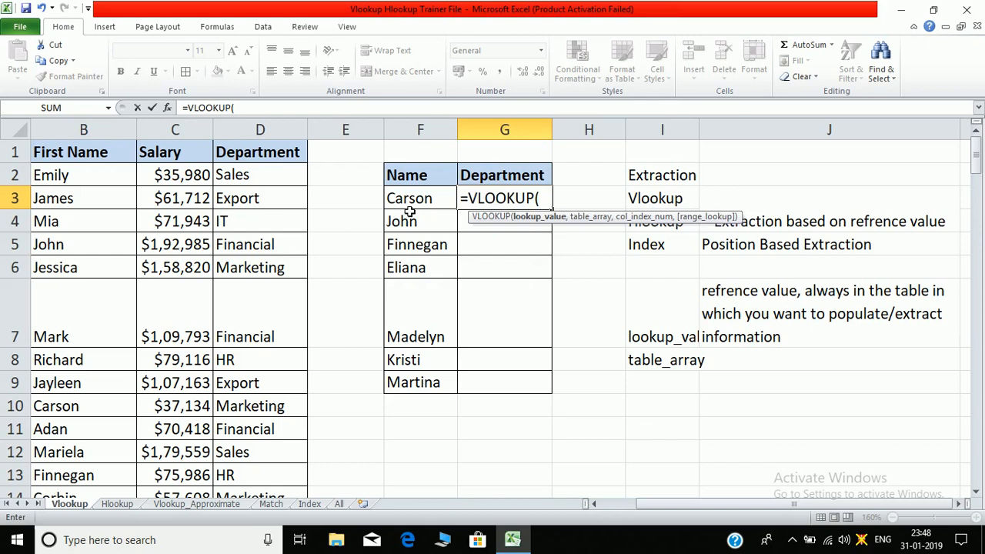
left_click(400, 202)
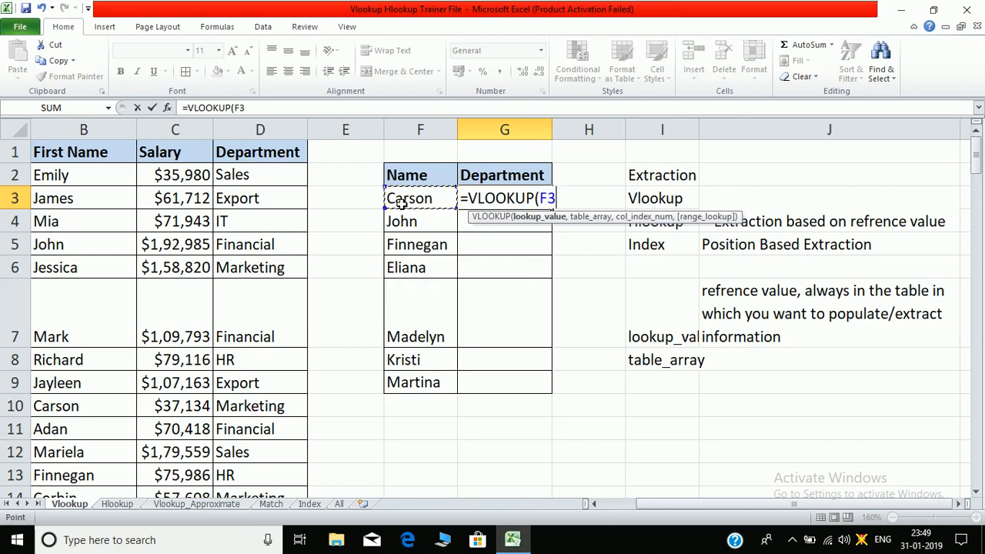
type(",")
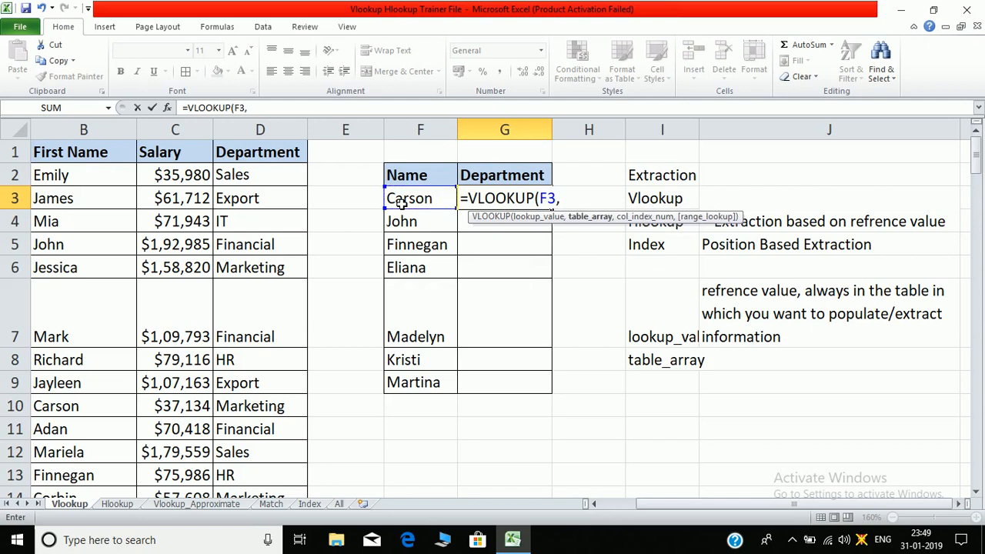
Try out the table_array range by selecting the lookup table from A1 downward.
left_click(55, 157)
key("shift+Right")
key("shift+Right")
key("shift+Right")
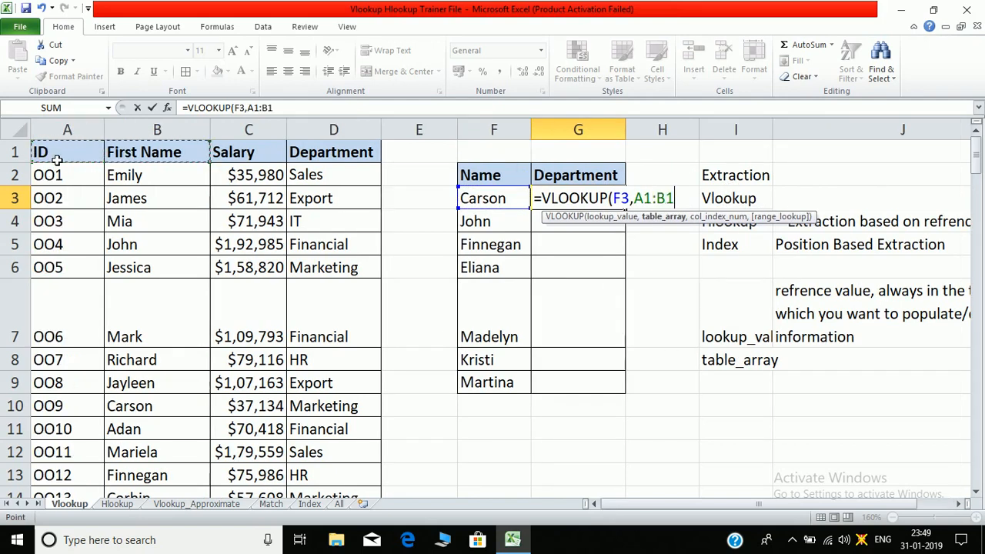
key("shift+Down")
key("ctrl+shift+Down")
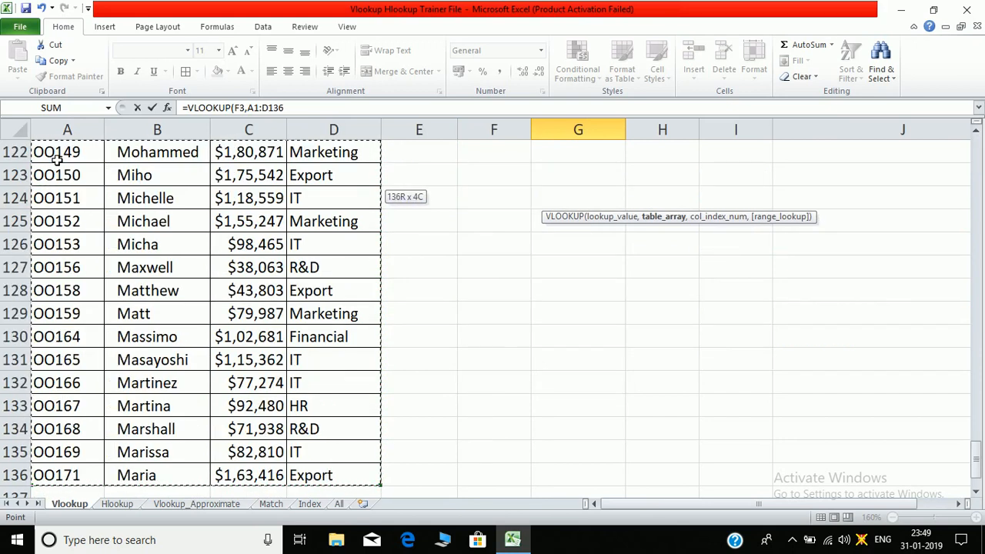
key("ctrl+Home")
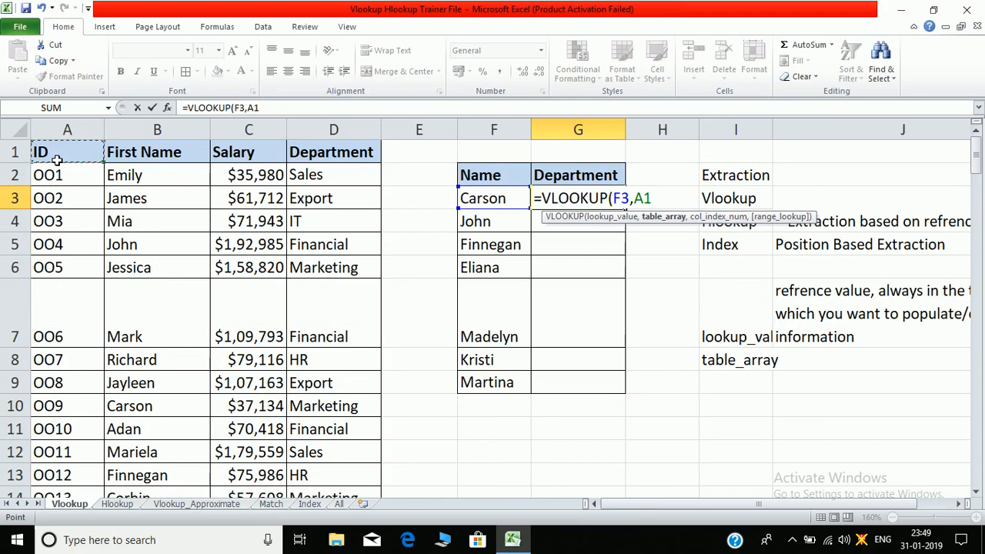
key("shift+Down")
key("shift+Right")
key("shift+Right")
key("shift+Right")
key("shift+Down")
key("shift+Down")
key("shift+Down")
key("shift+Down")
key("shift+Down")
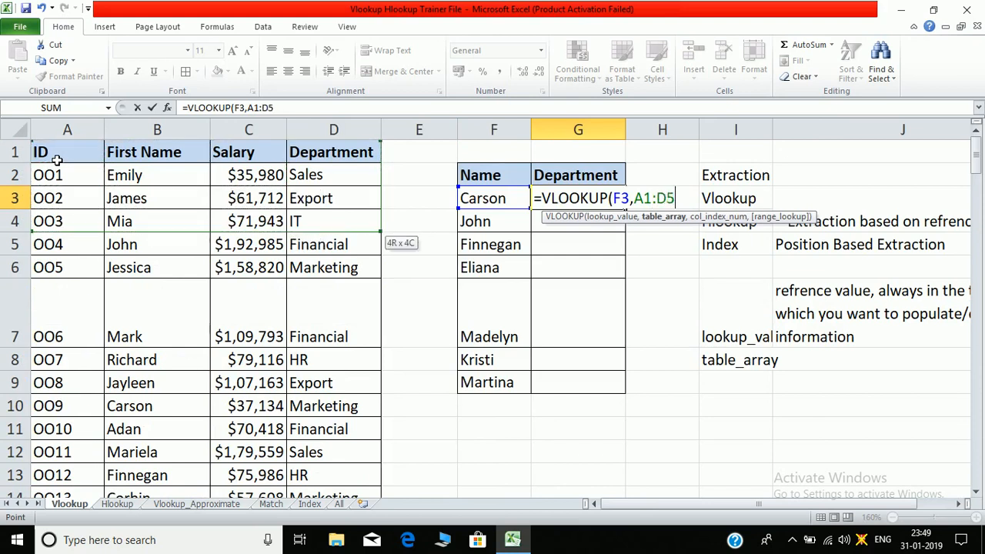
key("shift+Down")
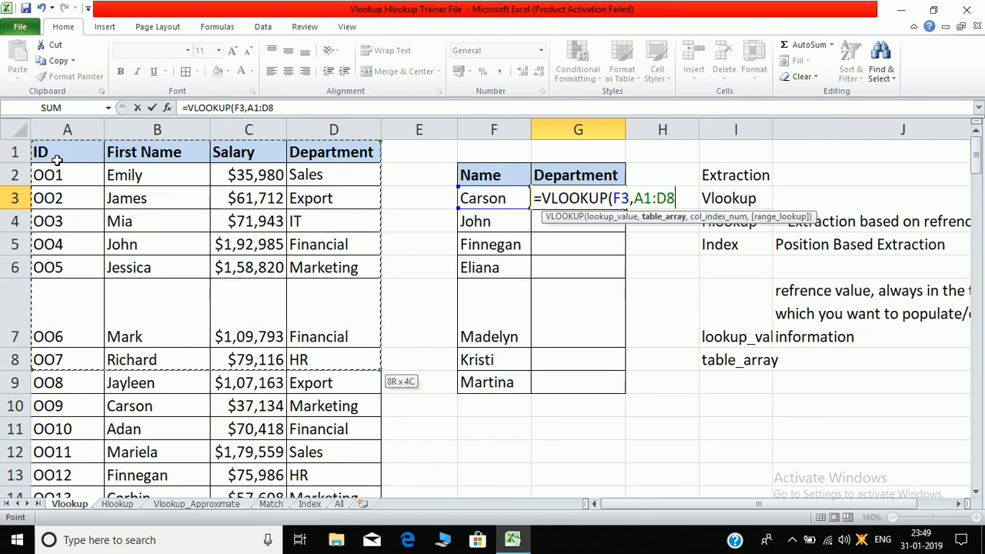
key("shift+Down")
key("shift+Down")
key("shift+Down")
key("shift+Down")
key("shift+Down")
key("shift+Down")
key("shift+Down")
key("shift+Up")
key("shift+Up")
key("shift+Up")
key("shift+Up")
key("shift+Up")
key("shift+Up")
key("shift+Up")
key("shift+Up")
key("shift+Up")
key("shift+Up")
key("shift+Up")
key("shift+Up")
key("shift+Up")
key("shift+Up")
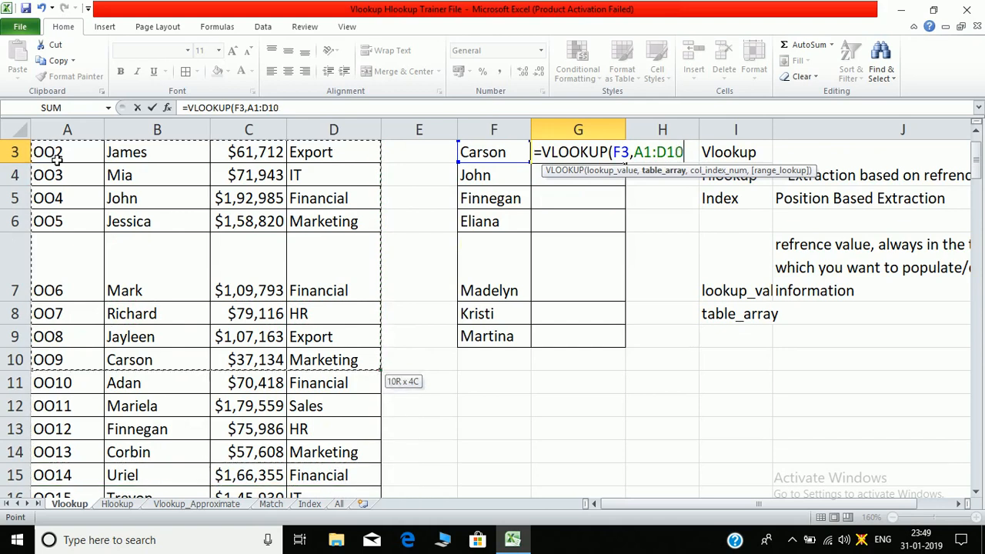
Discard the formula and start the J8 note 'main table, part of the main table…lookup value'.
key("Escape")
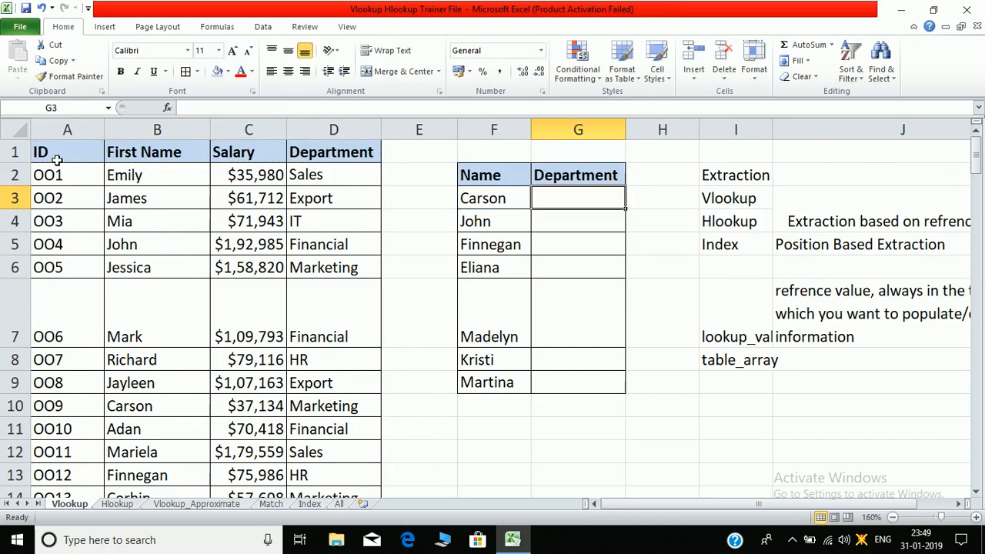
left_click(809, 359)
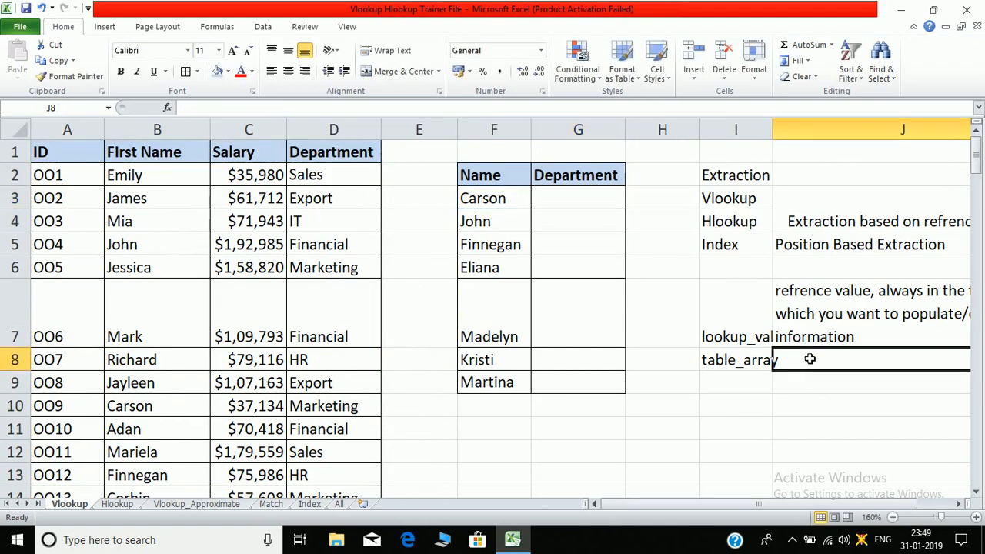
type("main ta")
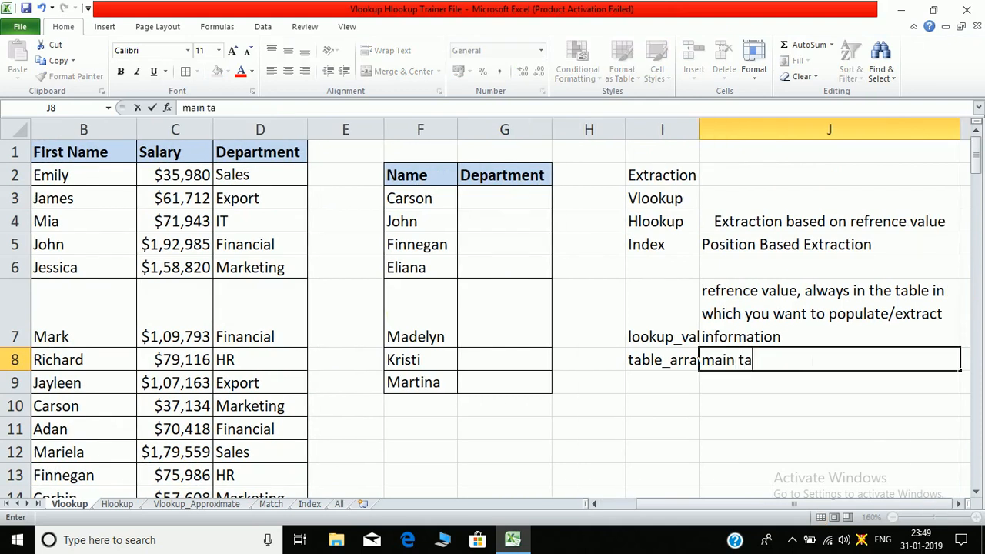
type("ble, part of t")
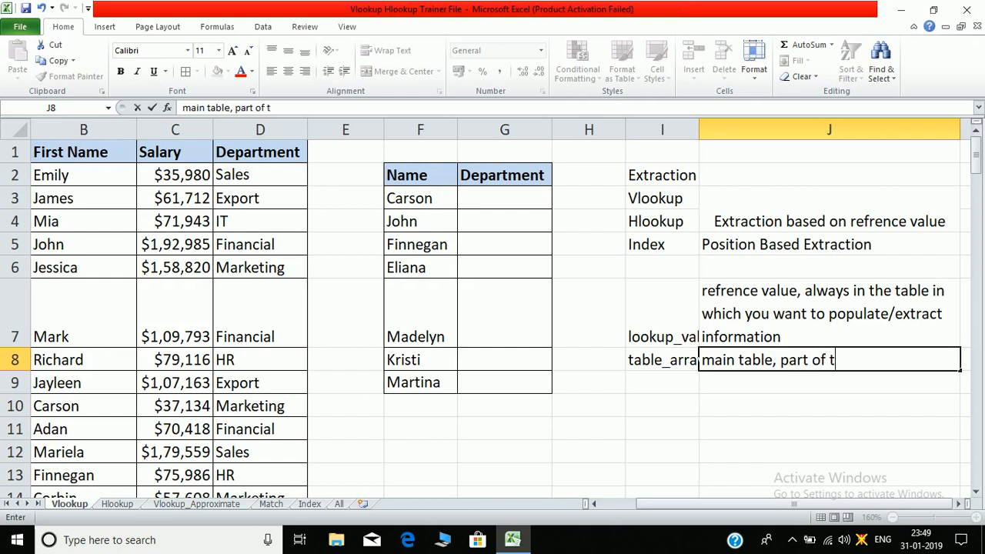
type("he main tabl")
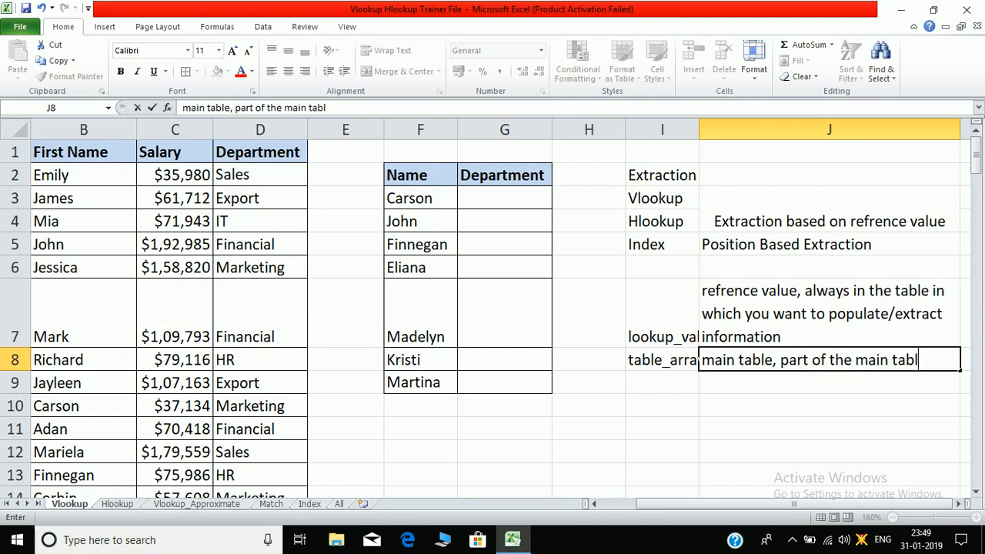
type("e in which the ")
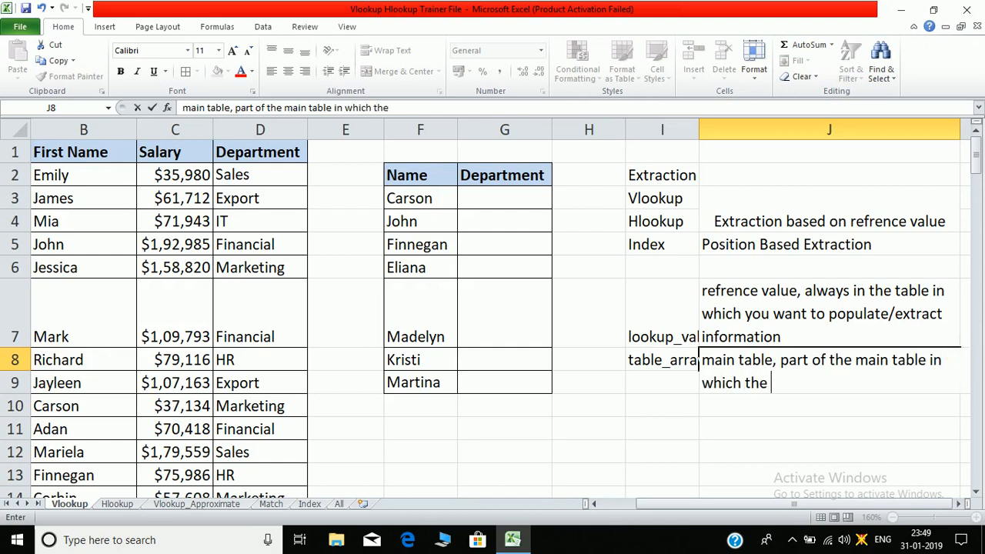
type("first col")
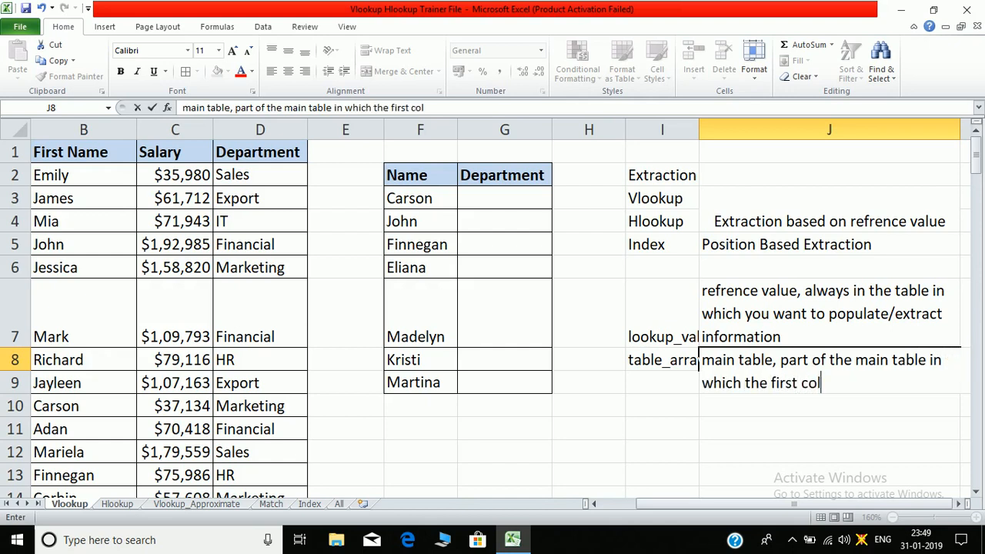
type("umn is ")
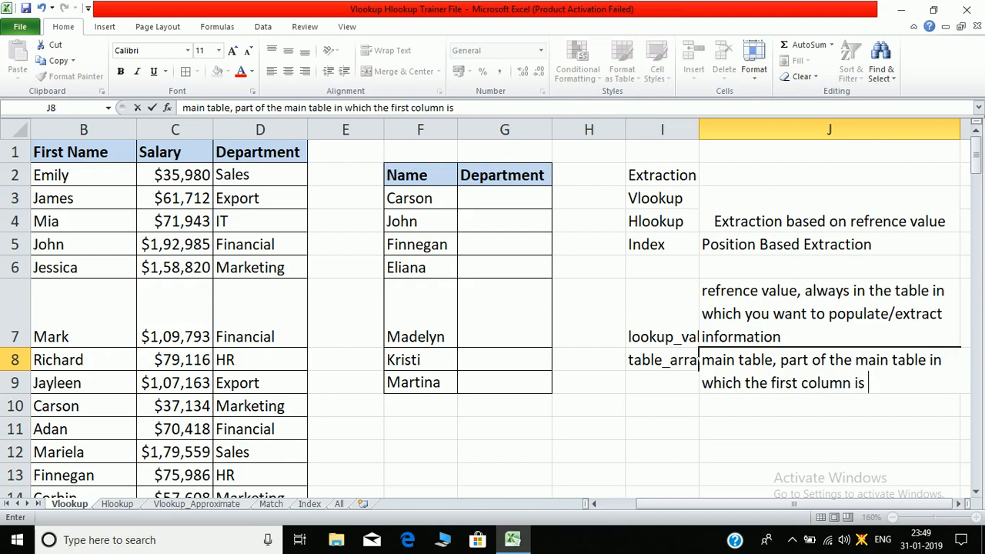
type("of the loo")
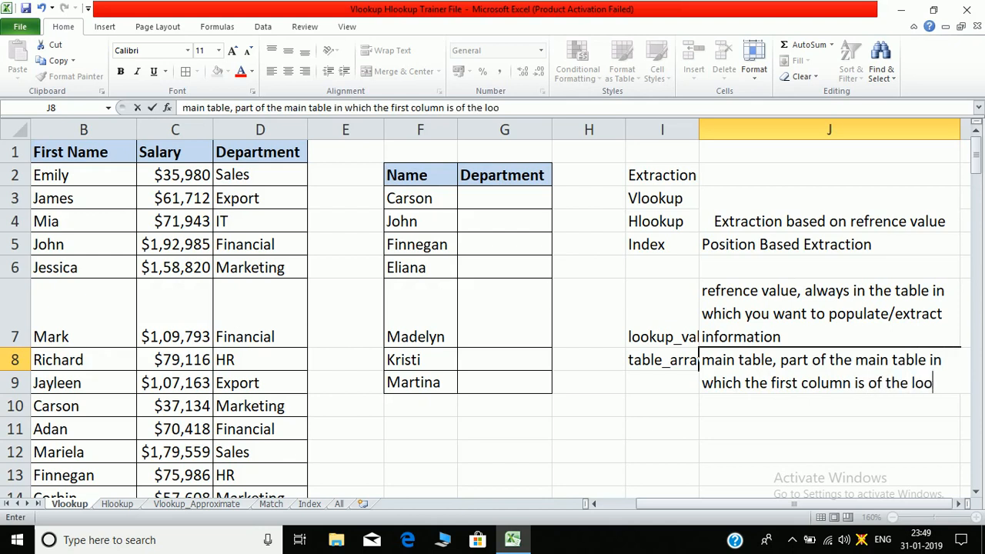
type("kup value")
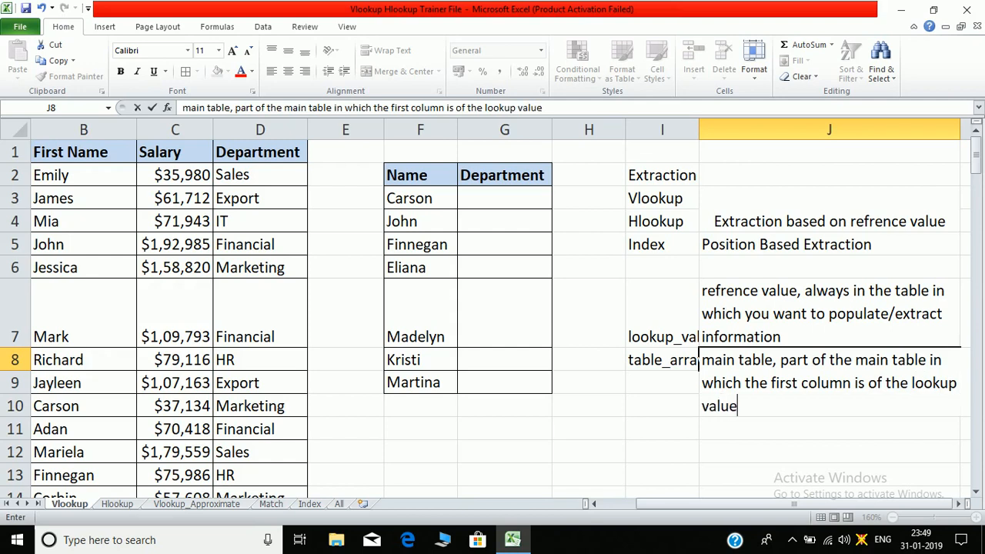
Commit the table_array explanation in J8.
key("Return")
left_click(540, 208)
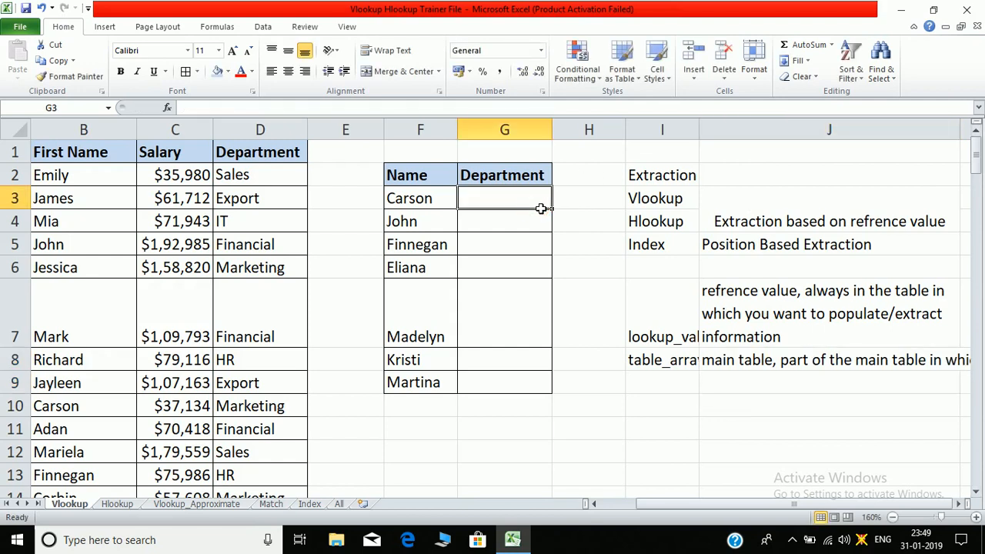
type("=v")
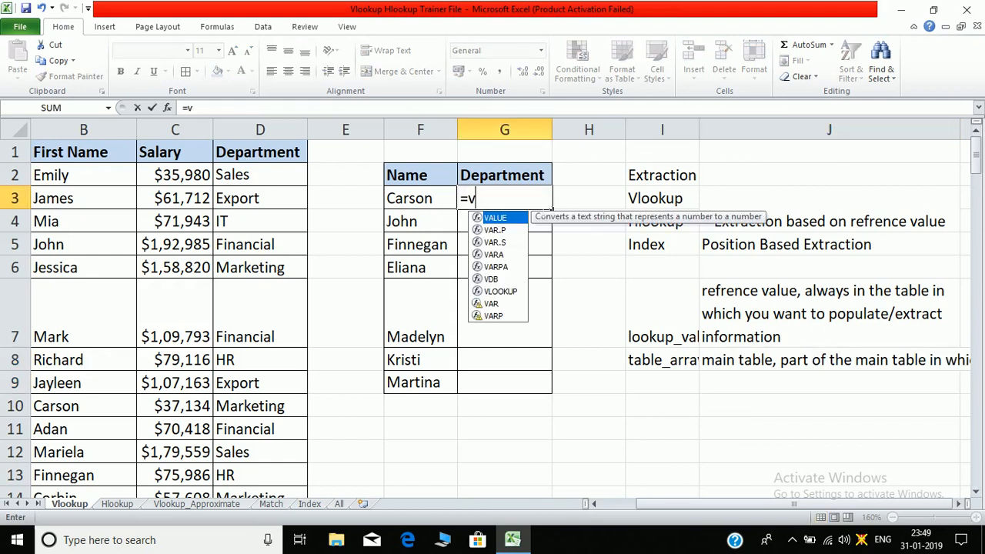
type("l")
key("Tab")
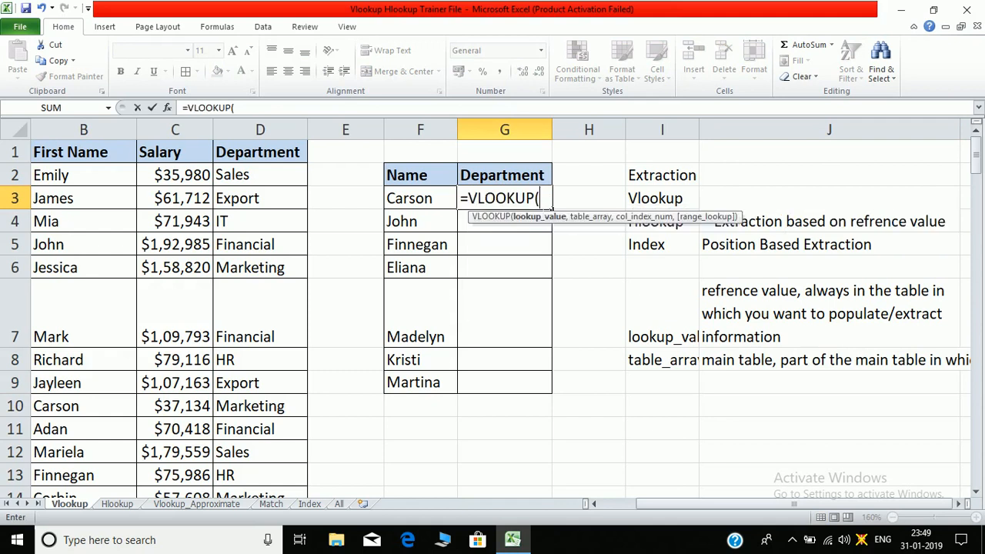
left_click(408, 200)
type(",")
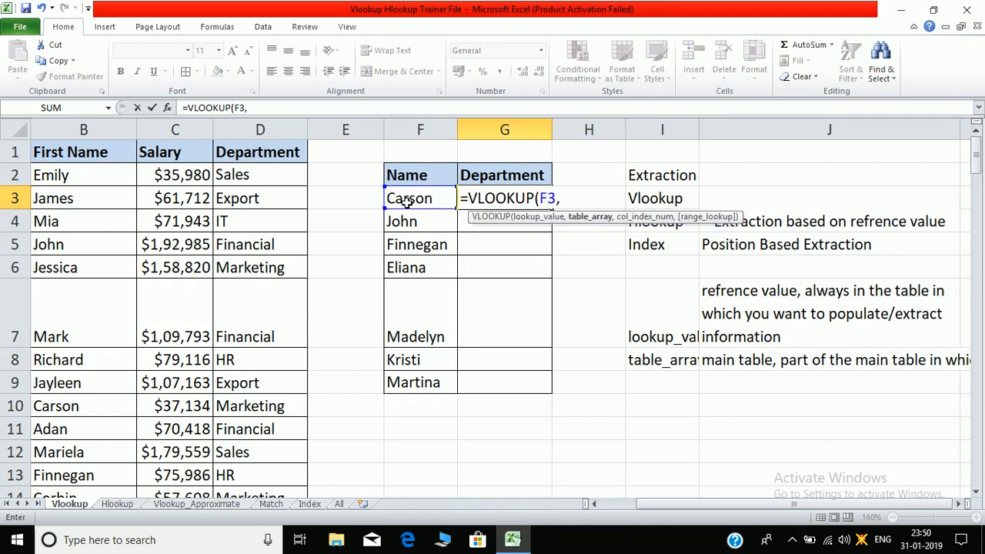
left_click(48, 173)
key("Left")
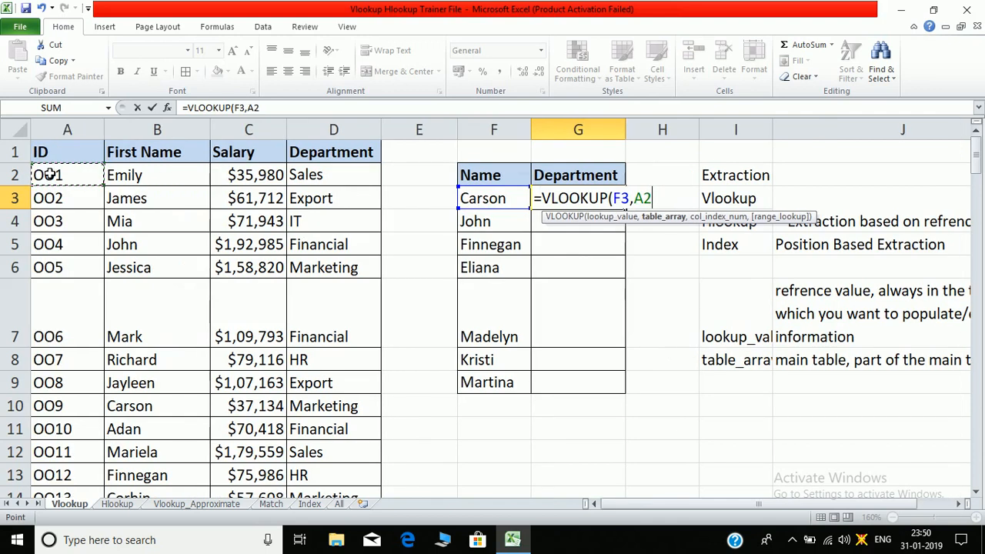
key("Right")
key("Up")
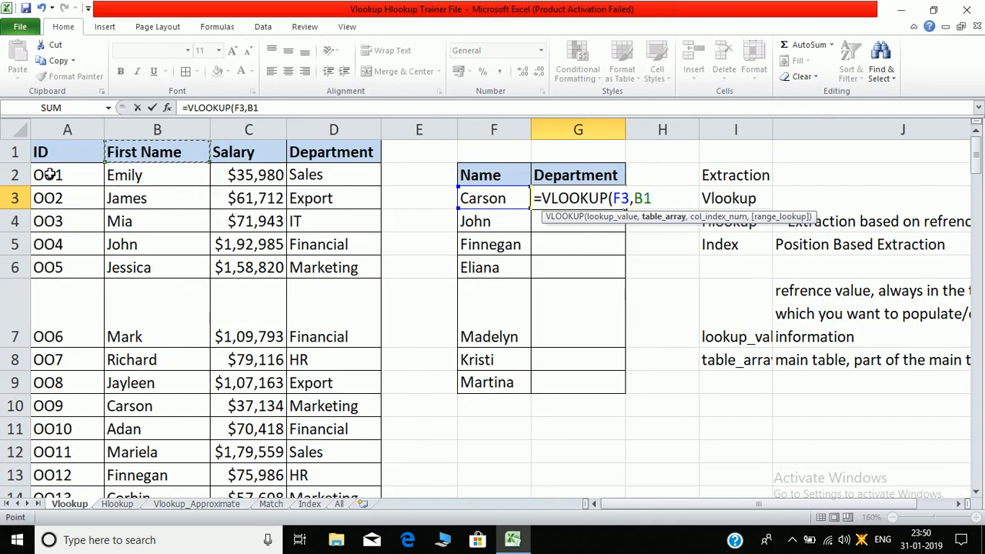
key("shift+Down")
key("shift+Down")
key("shift+Right")
key("shift+Right")
key("shift+Down")
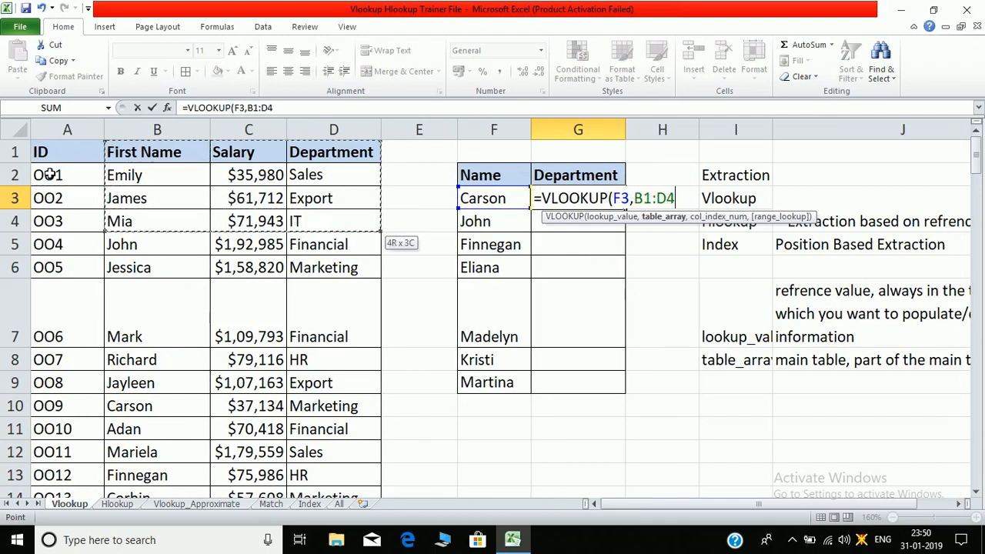
key("shift+Down")
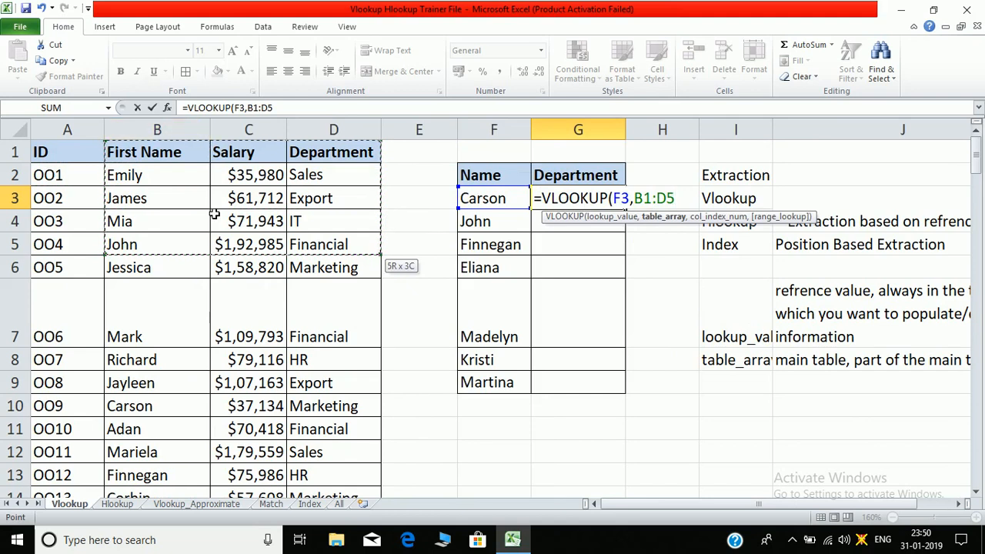
key("BackSpace")
key("BackSpace")
key("BackSpace")
key("BackSpace")
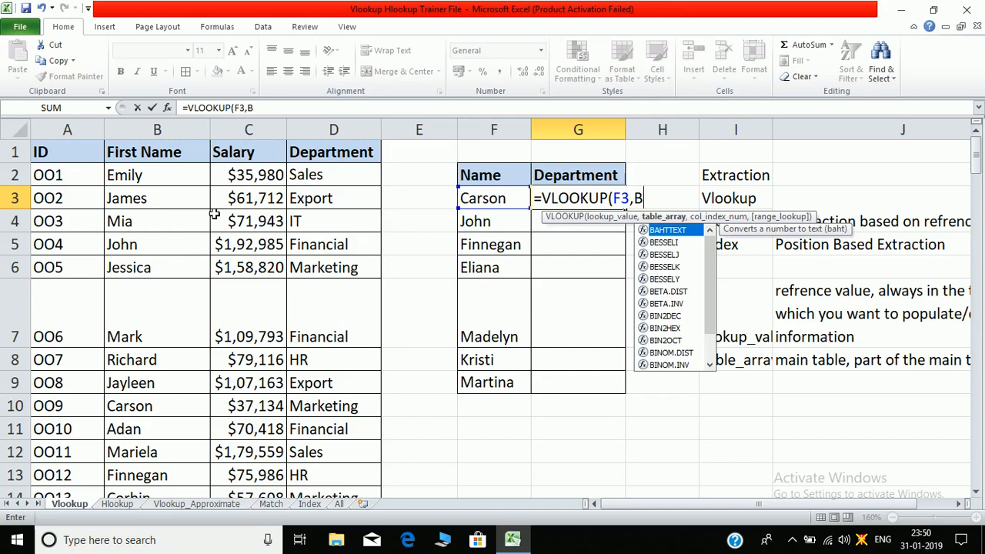
key("BackSpace")
key("BackSpace")
key("BackSpace")
key("BackSpace")
key("BackSpace")
key("BackSpace")
key("BackSpace")
key("BackSpace")
key("BackSpace")
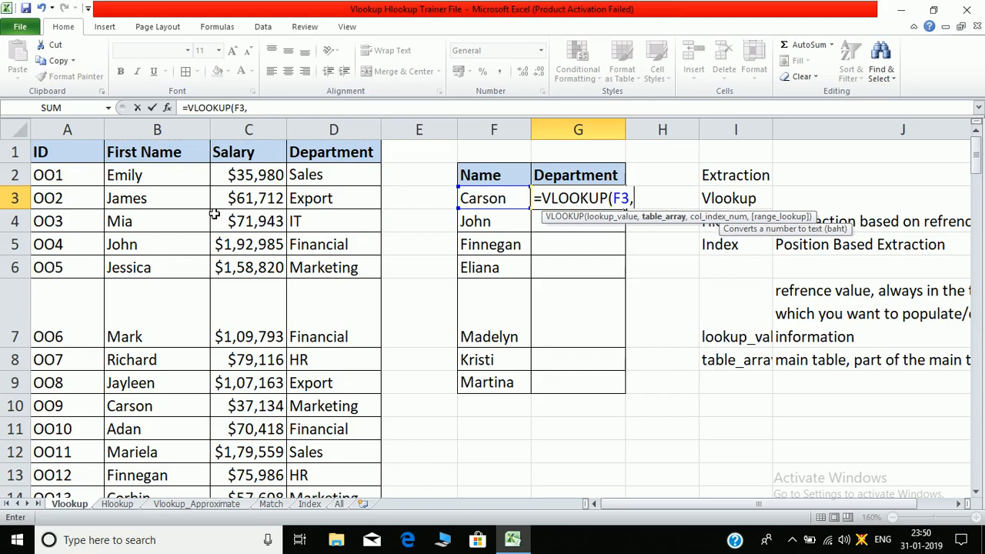
key("BackSpace")
key("BackSpace")
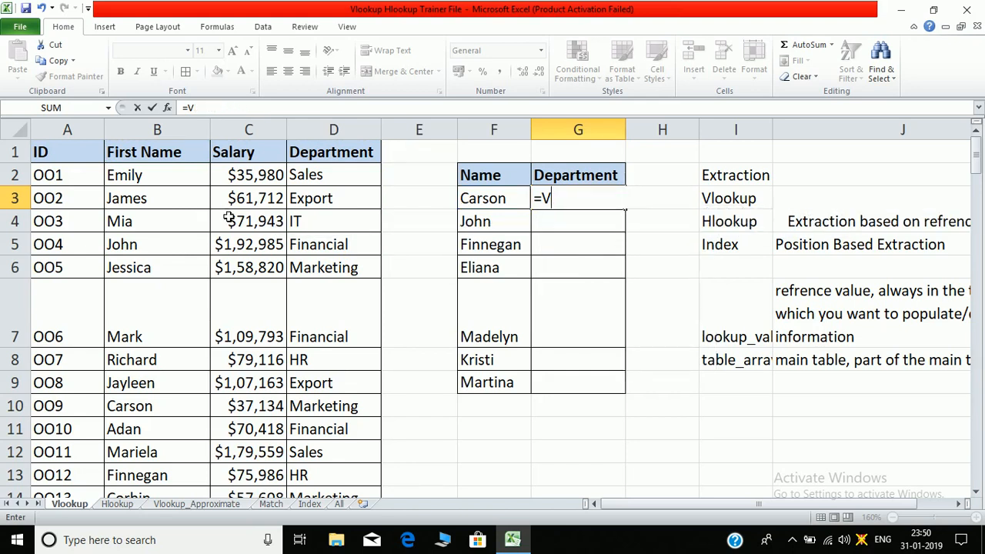
key("Escape")
key("Down")
key("Down")
key("Down")
key("Down")
key("Down")
key("Down")
key("Down")
key("Down")
key("Down")
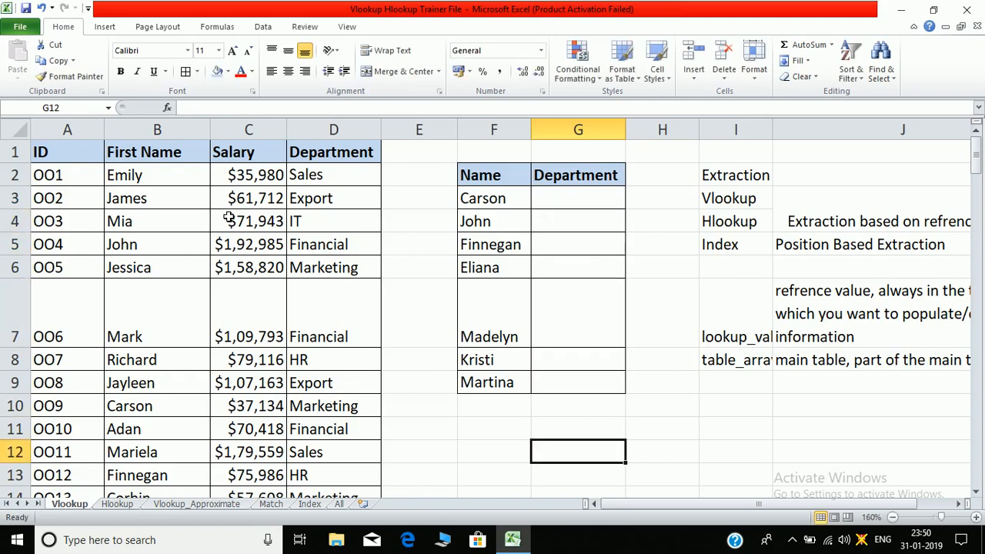
Widen column I and review the table_array note in row 8.
left_click_drag(781, 134, 814, 135)
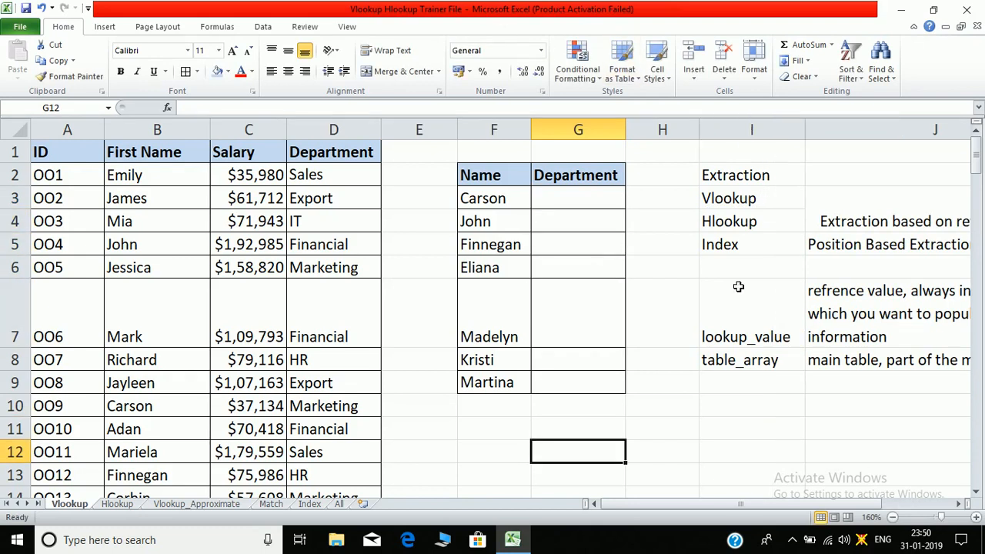
left_click(740, 360)
key("Right")
key("Right")
key("Right")
key("Right")
key("Right")
key("Right")
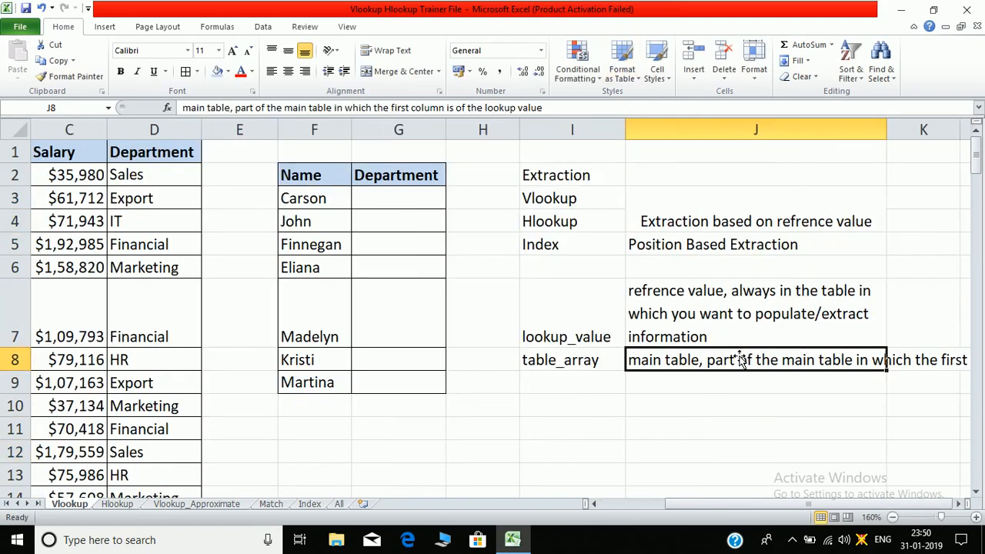
key("Left")
key("Left")
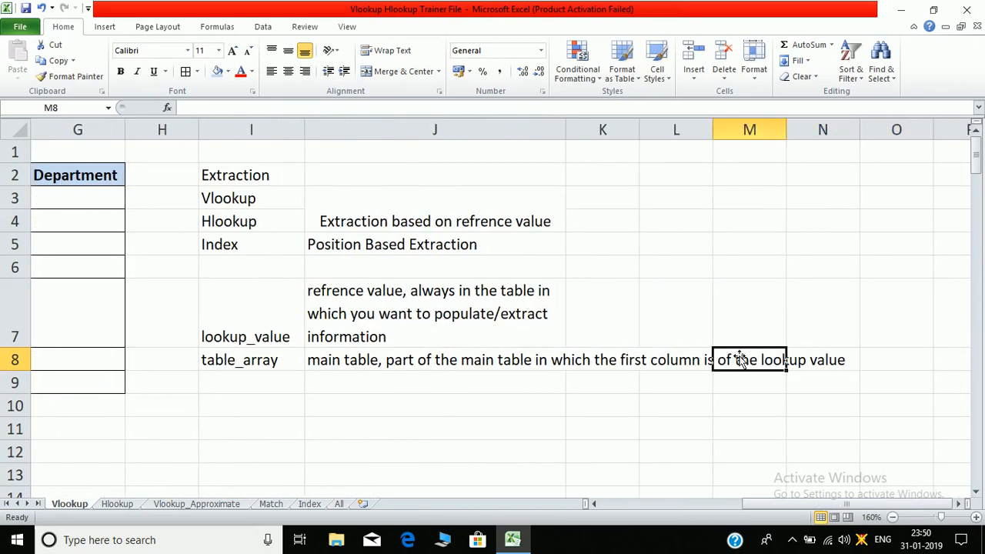
key("Left")
key("Left")
key("Left")
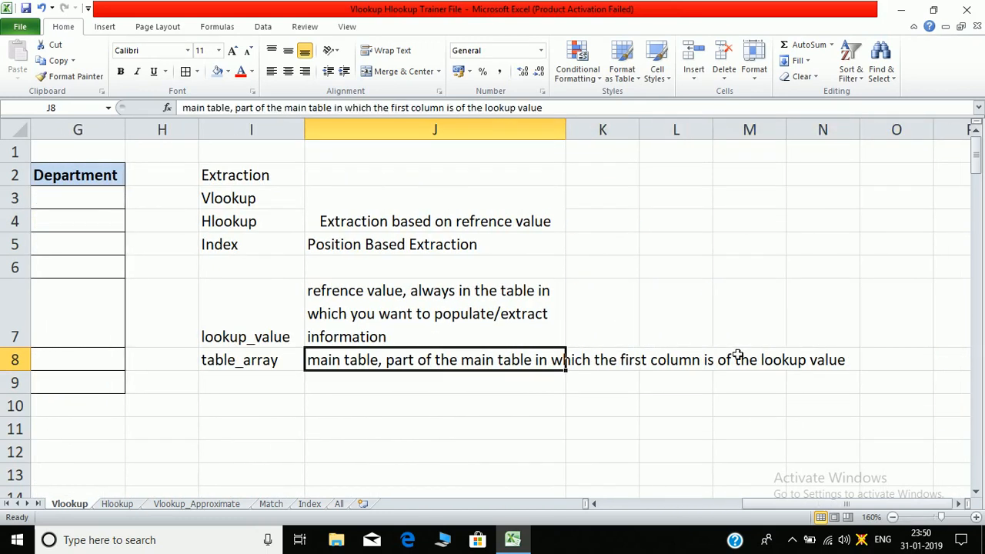
left_click(258, 381)
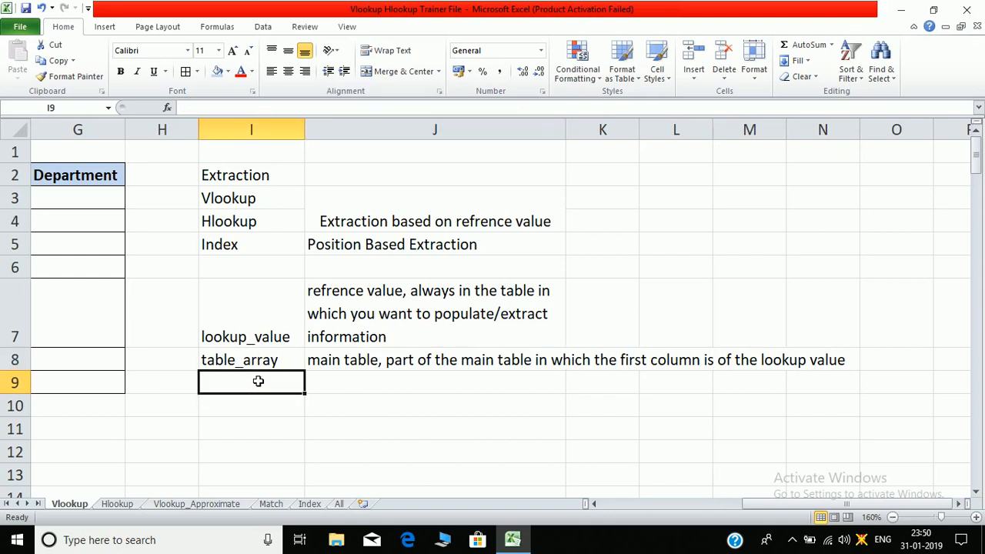
Start =VLOOKUP( in G3 beside Carson, then cancel the entry.
left_click(110, 198)
key("Left")
key("Left")
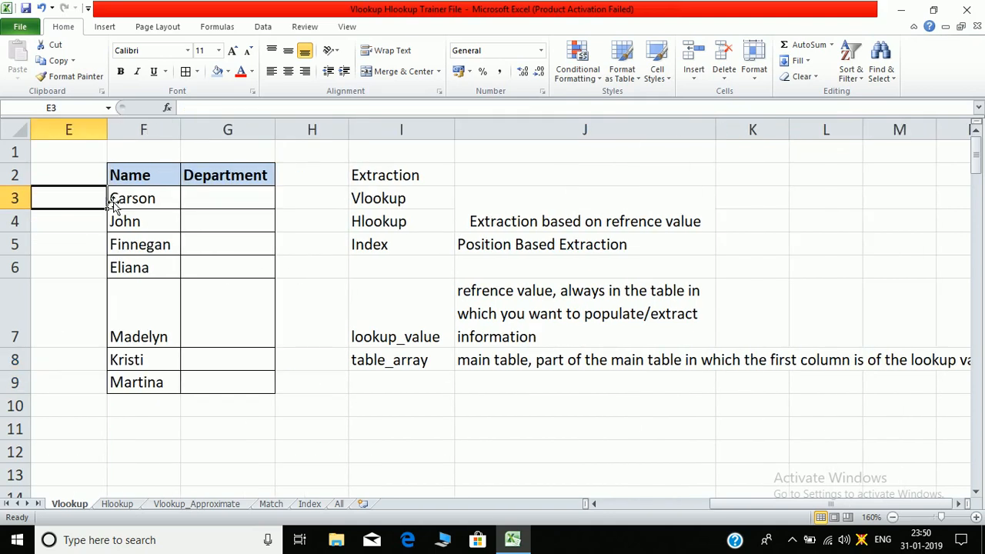
key("Right")
key("Right")
type("=v")
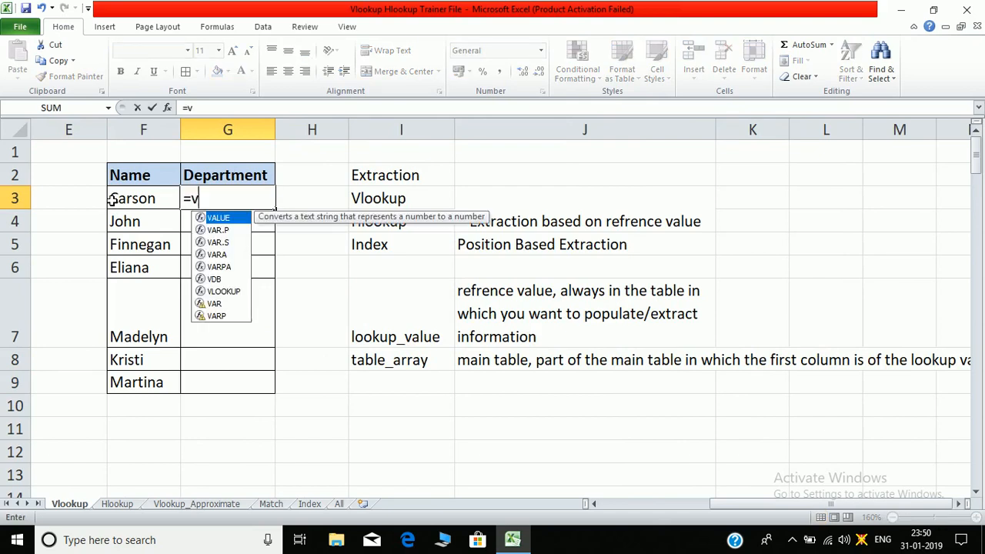
type("ll")
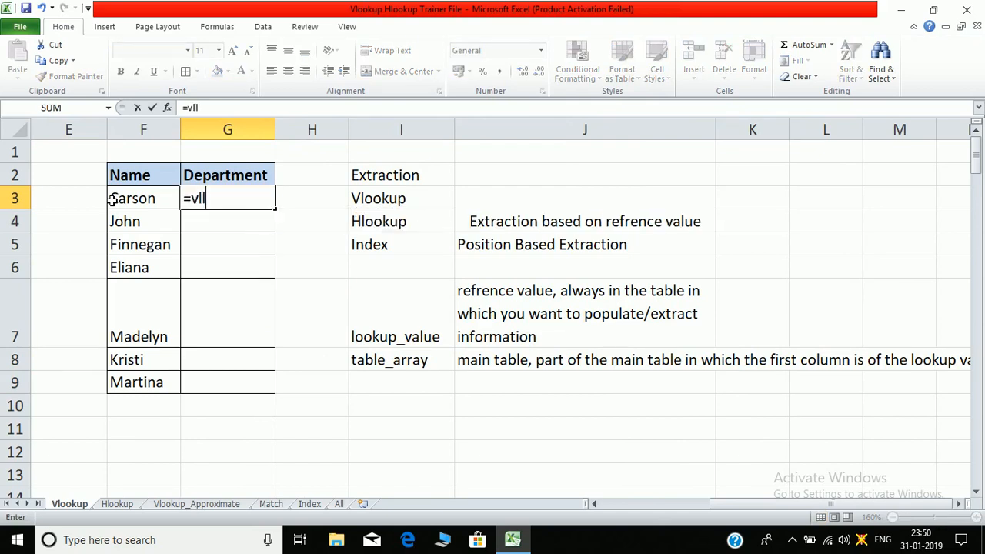
key("BackSpace")
key("Tab")
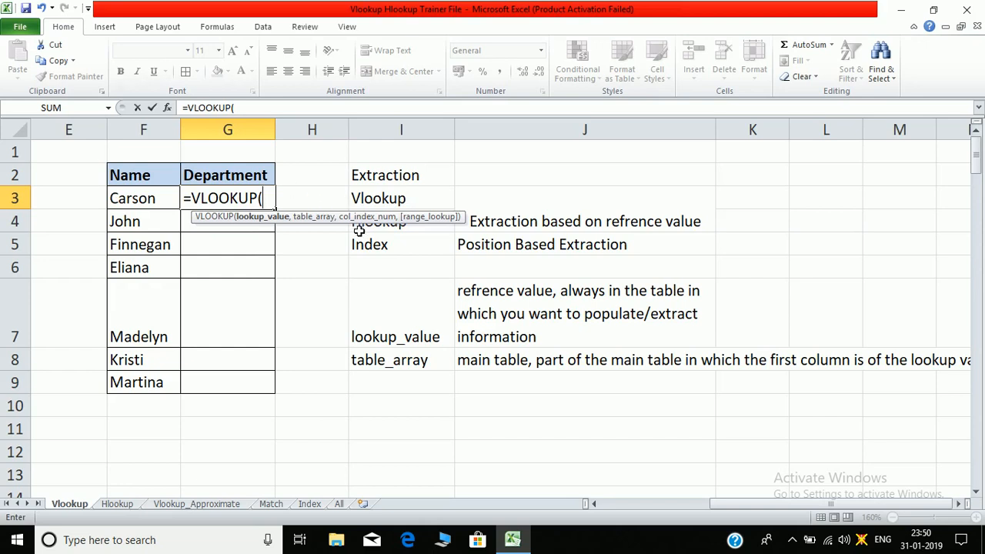
key("Escape")
Add the label col_index number in I9 with its column-number explanation in J9.
left_click(399, 388)
type("c")
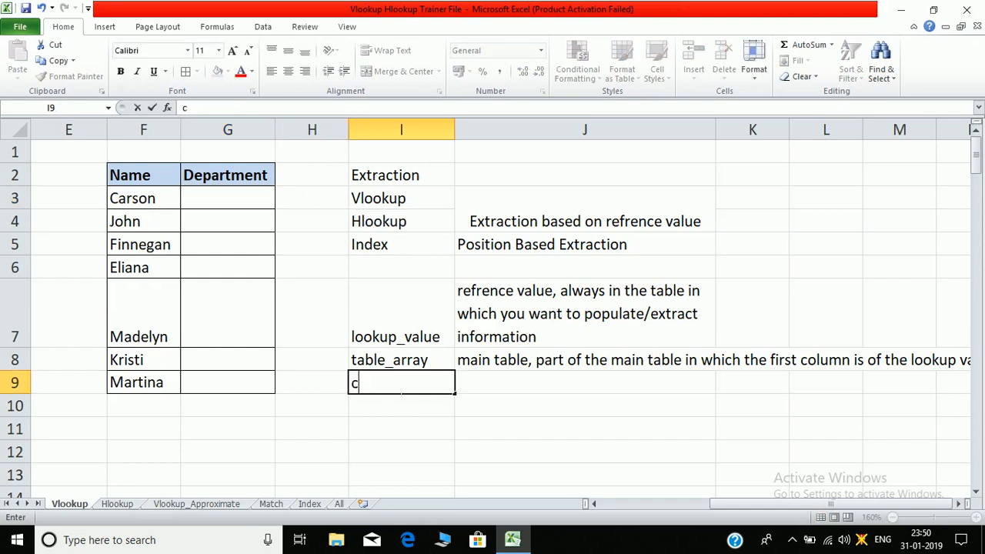
type("ol_index number")
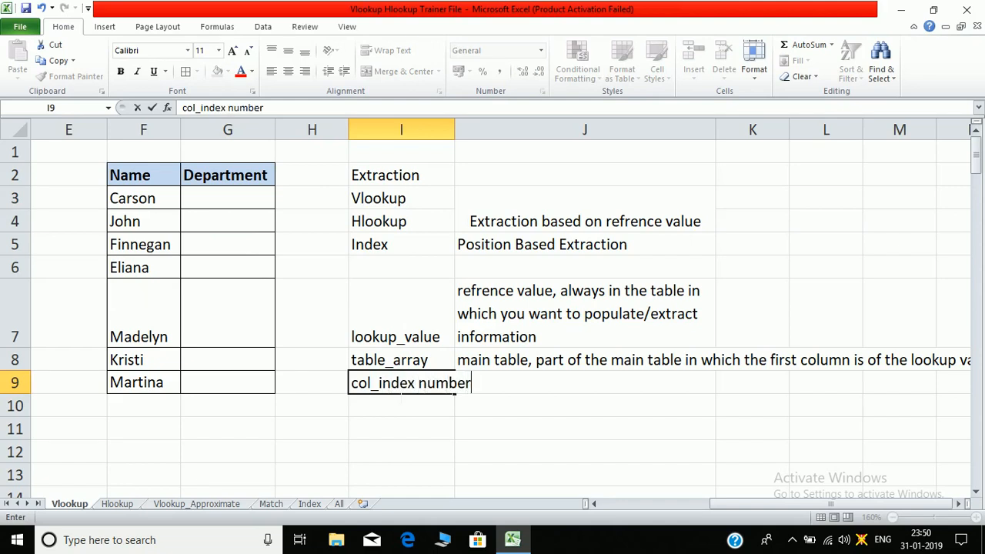
key("Tab")
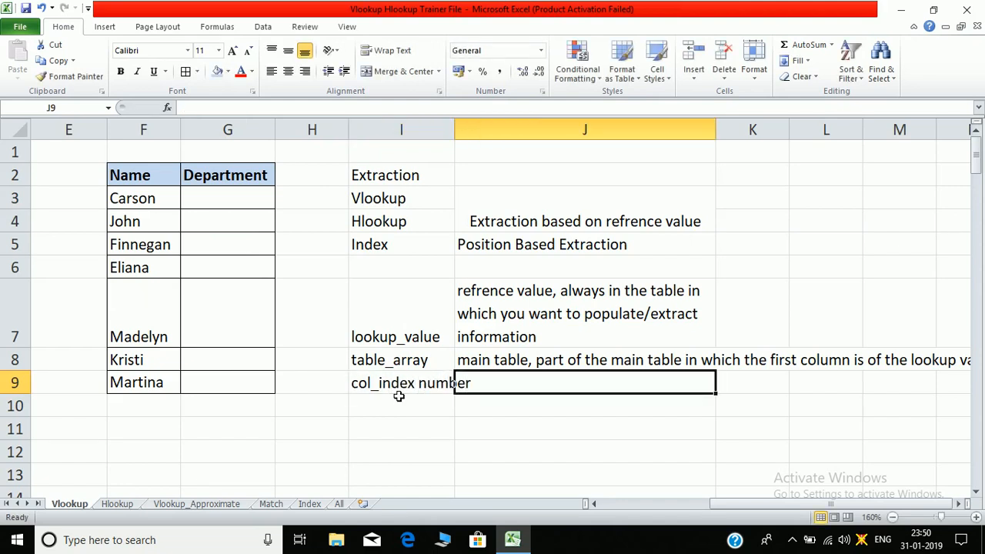
type("it")
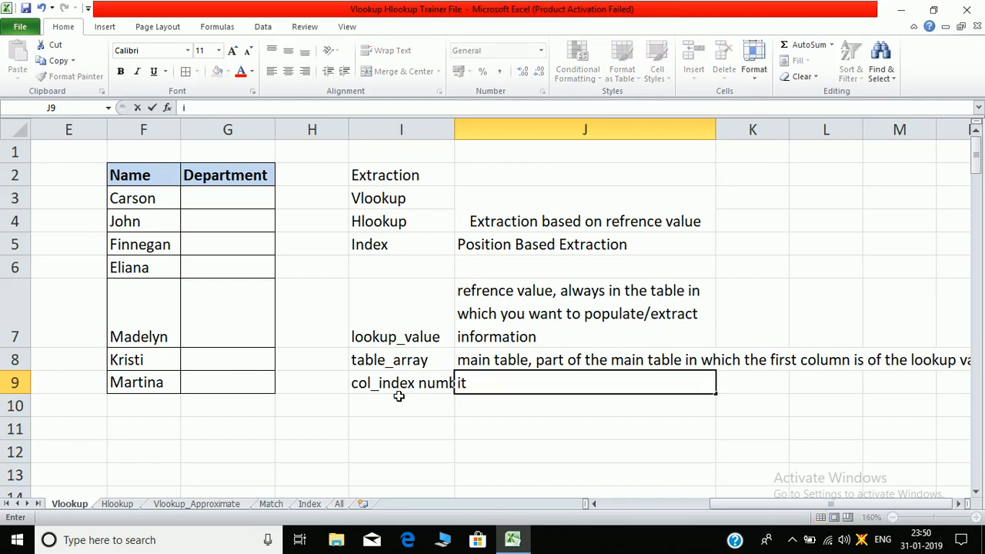
type(" is the nu")
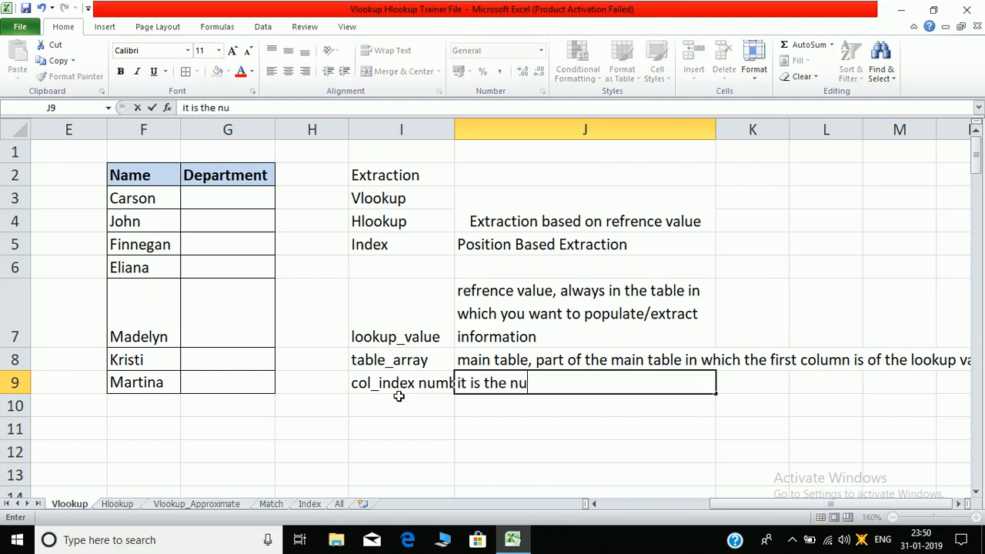
type("mber of the column")
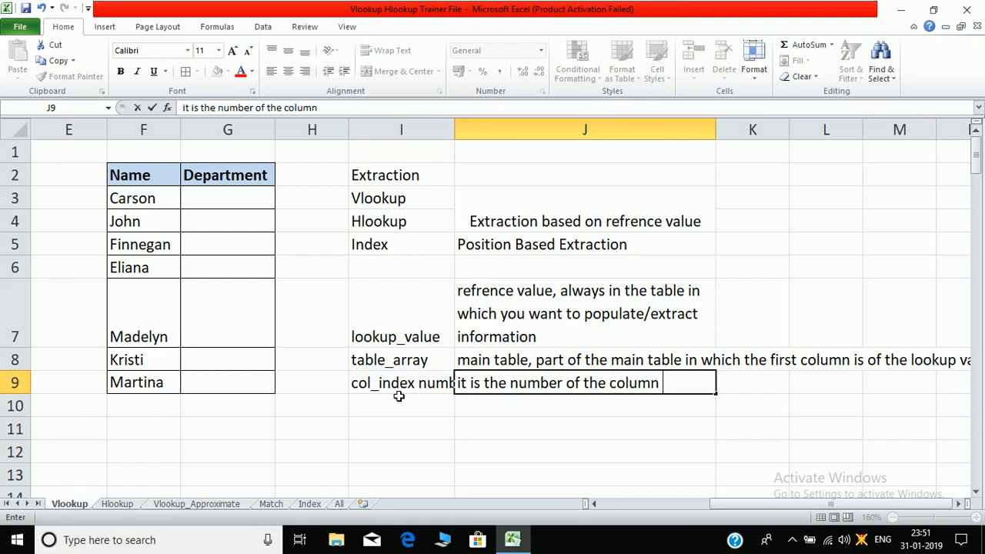
type(" from which")
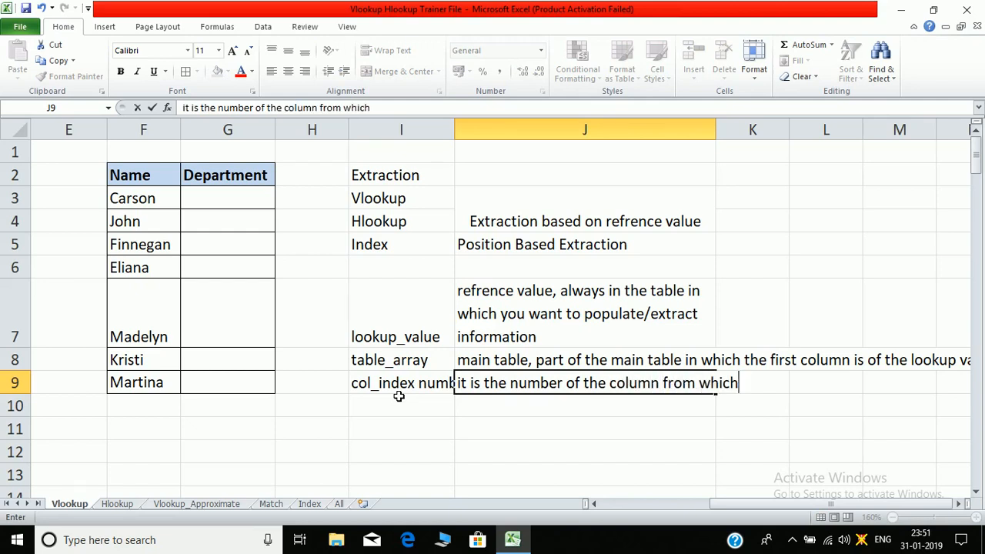
type(" we want to")
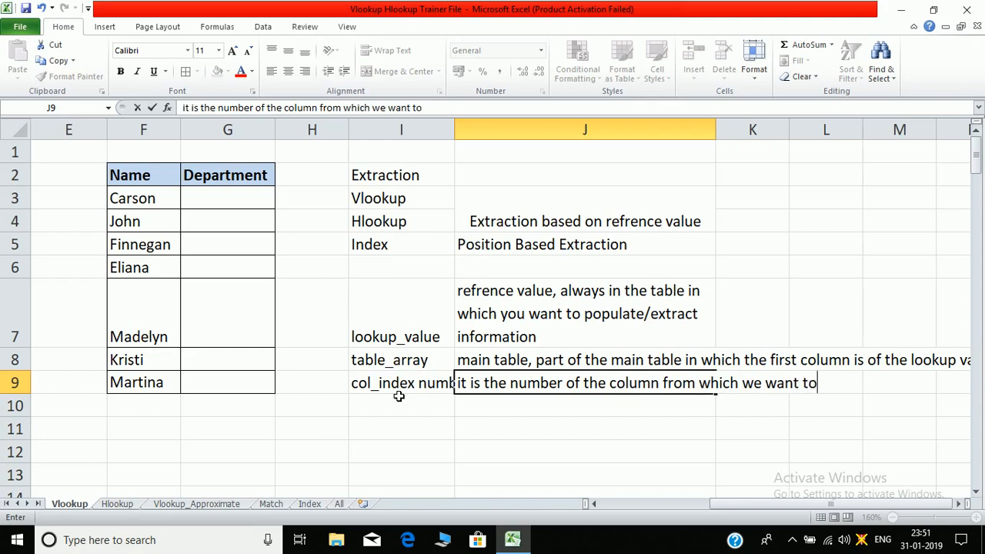
type("xtract")
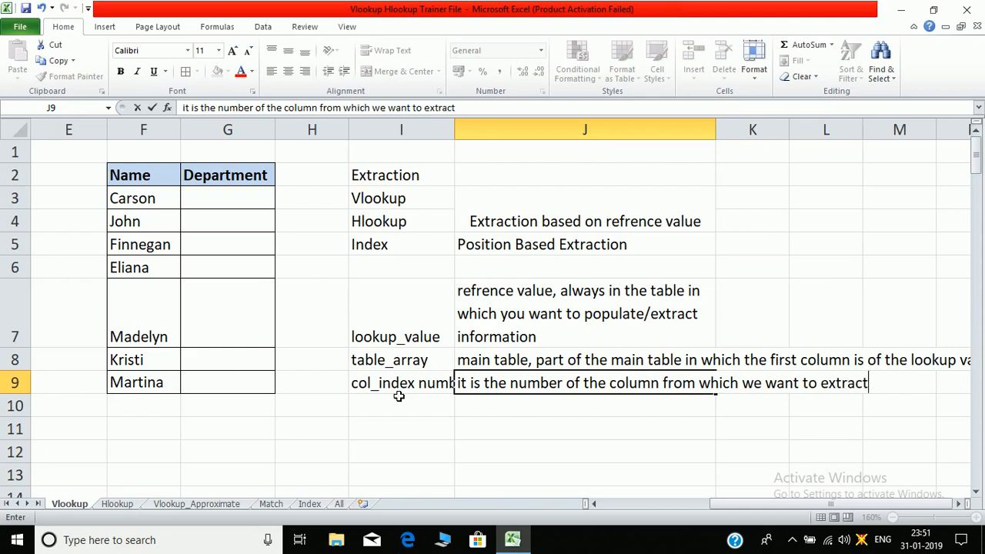
type(" the info")
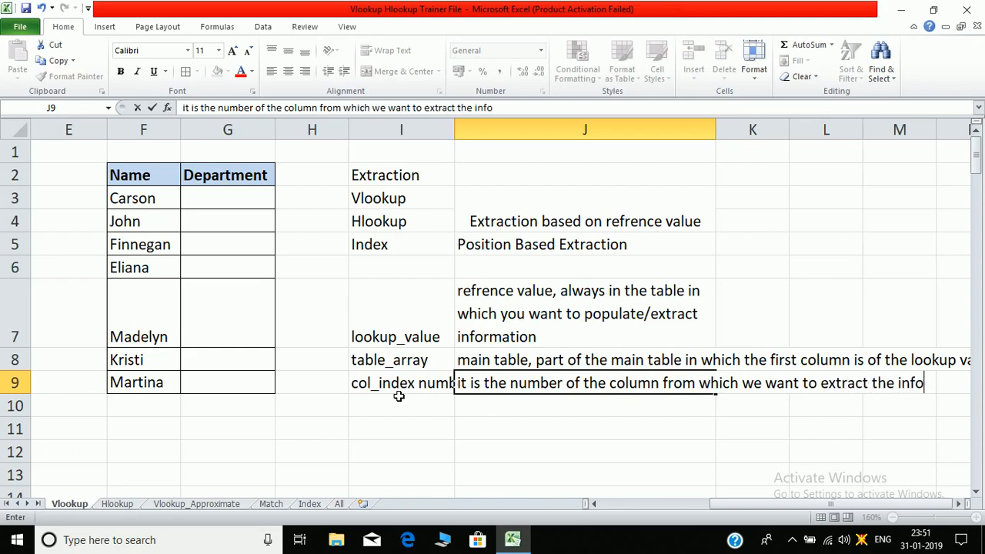
type("rmation")
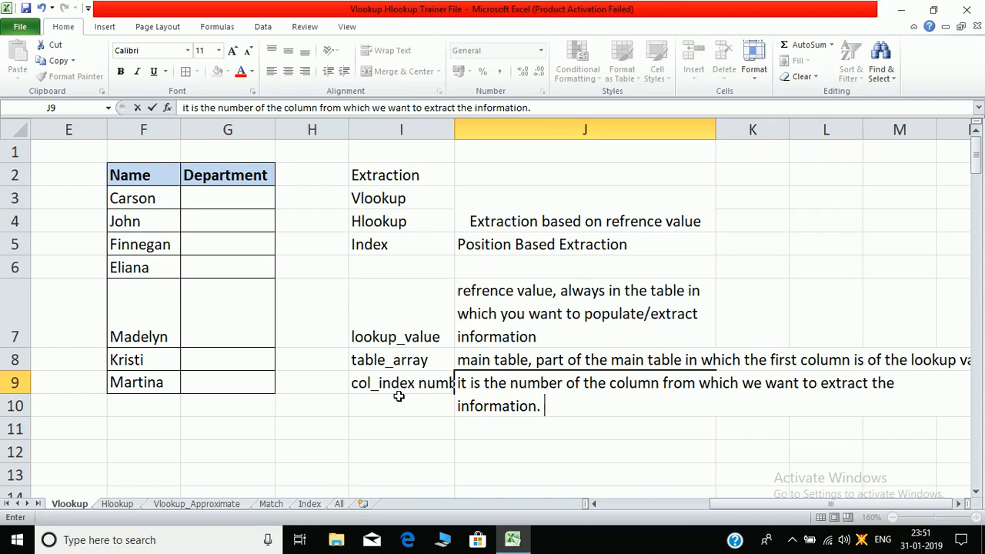
type(". The nu")
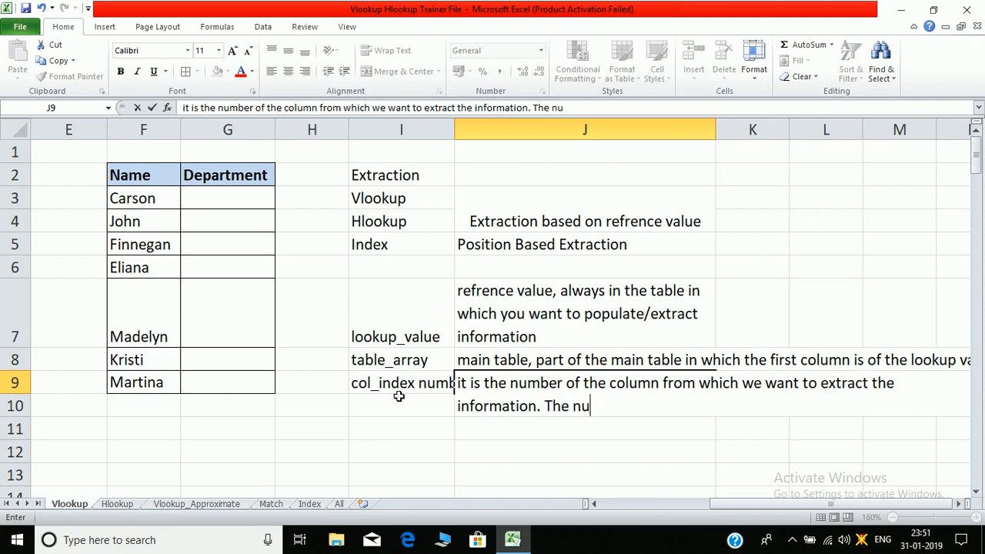
type("mber is o")
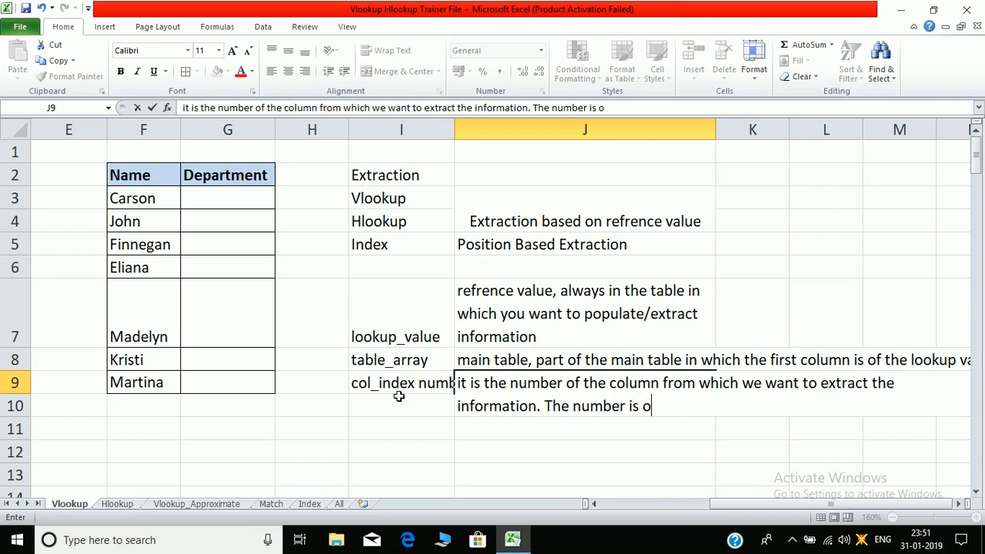
type("bvio")
type("s")
key("BackSpace")
key("BackSpace")
key("BackSpace")
key("BackSpace")
key("BackSpace")
key("BackSpace")
type("dependen")
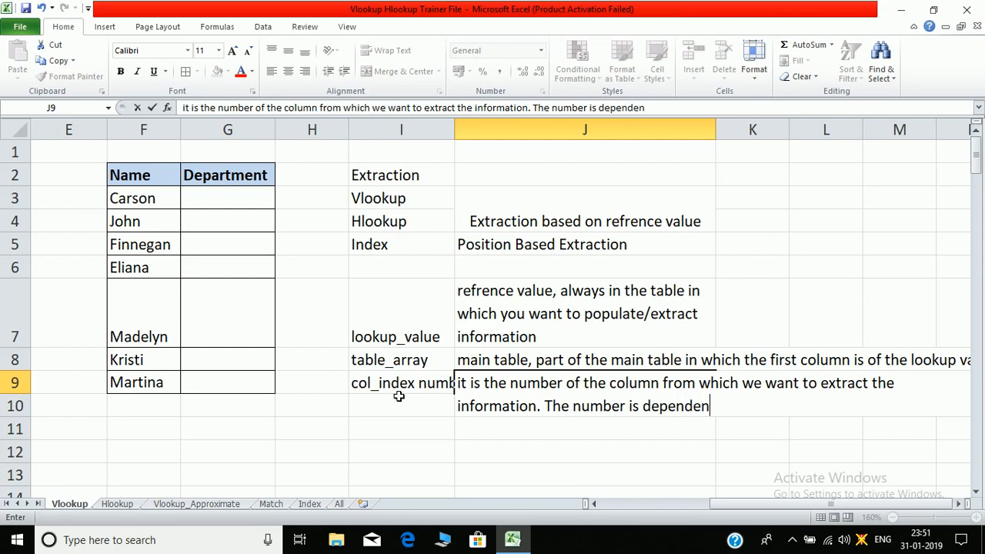
type("t on the")
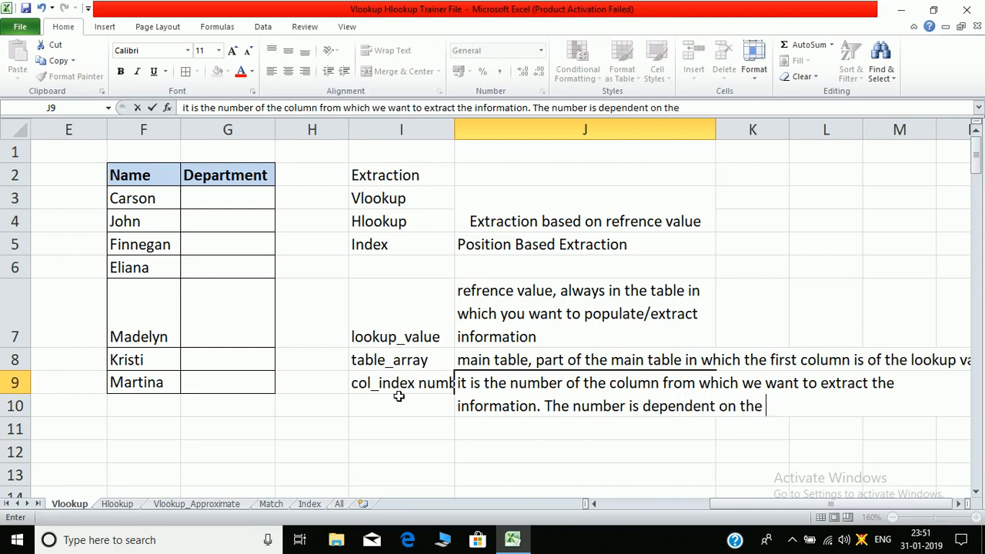
type(" table_")
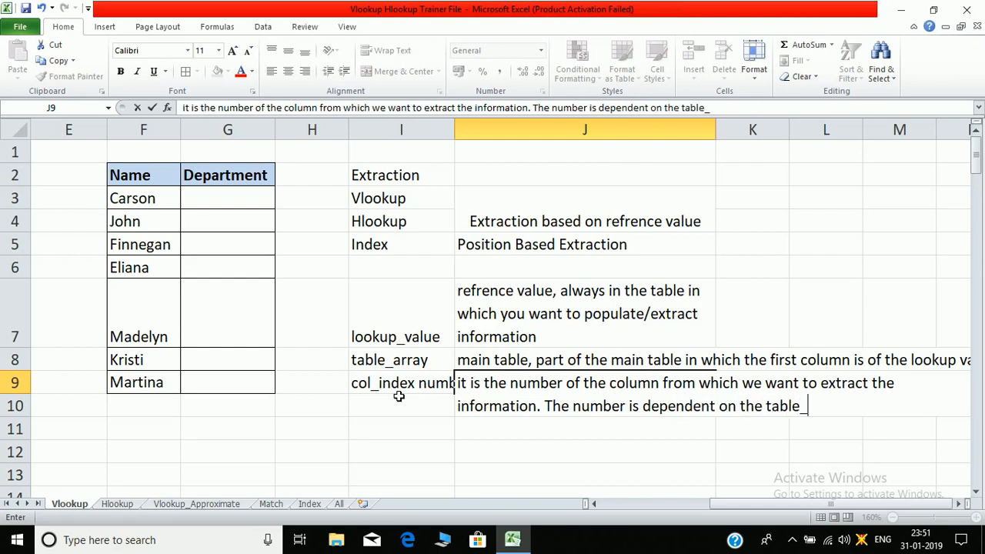
type("array, an")
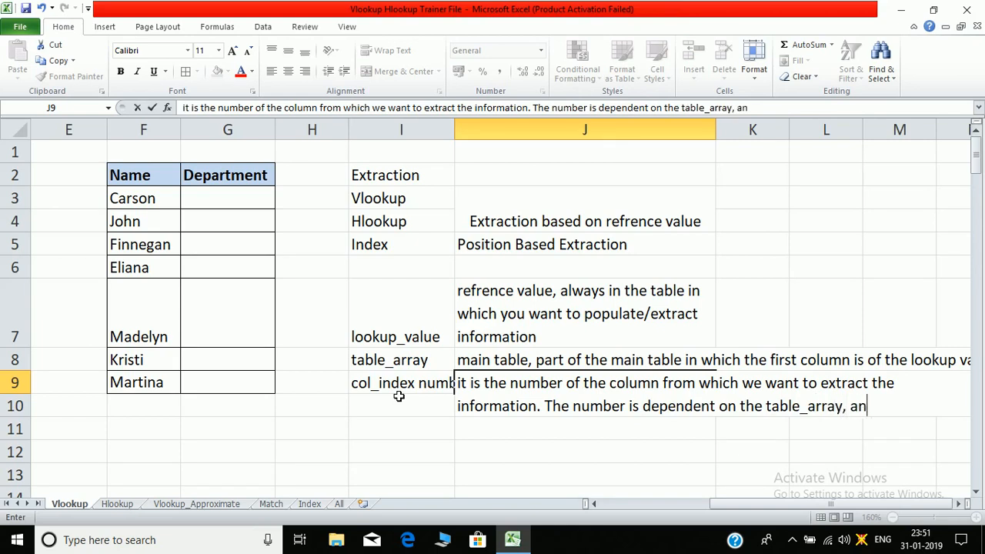
type("d not the")
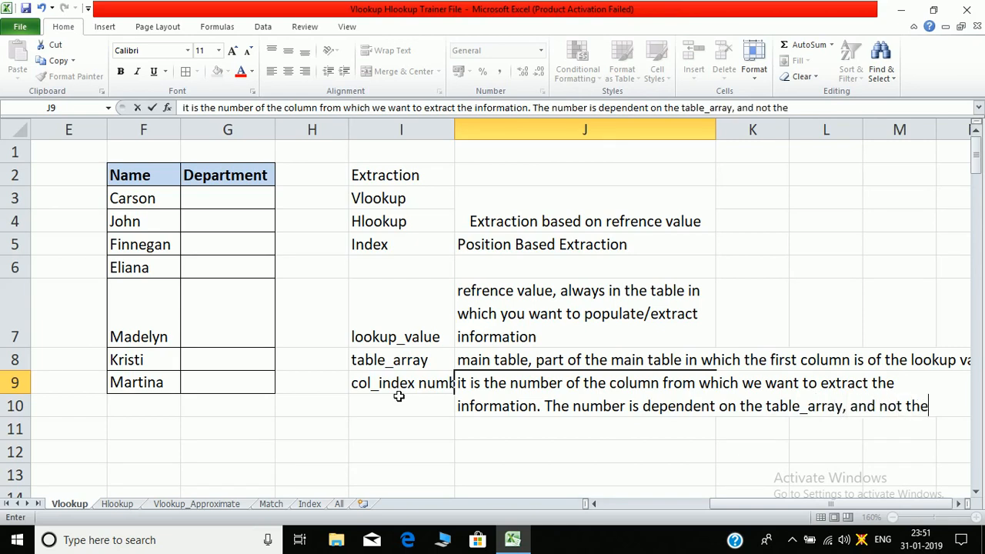
type(" main table")
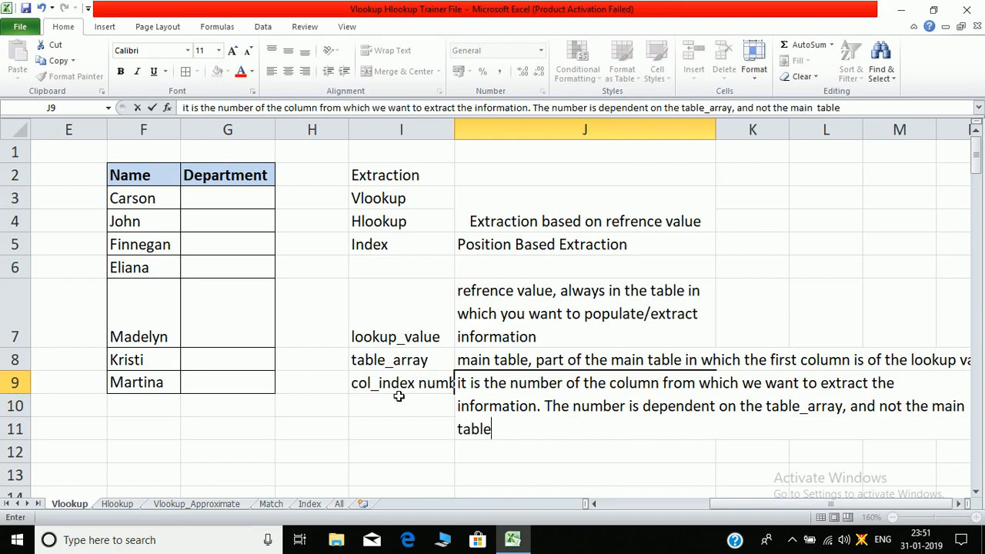
key("Return")
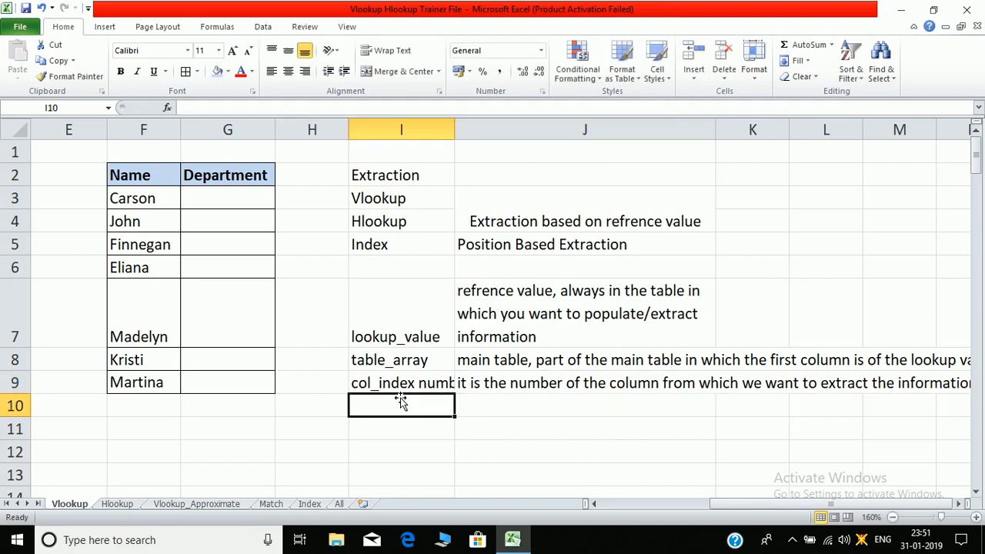
Wrap the J9 explanation and widen column J so the notes fit.
left_click(489, 390)
left_click(388, 51)
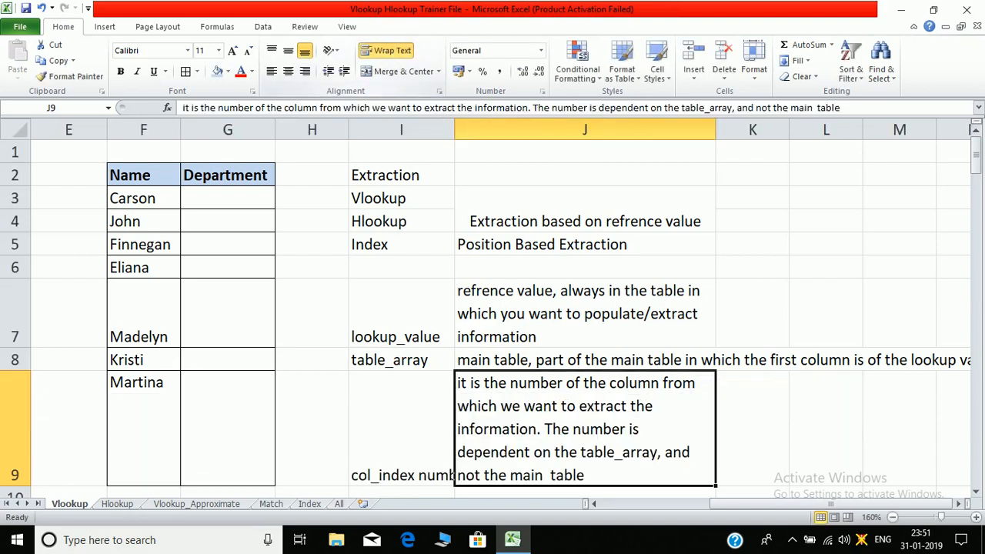
left_click_drag(695, 158, 750, 164)
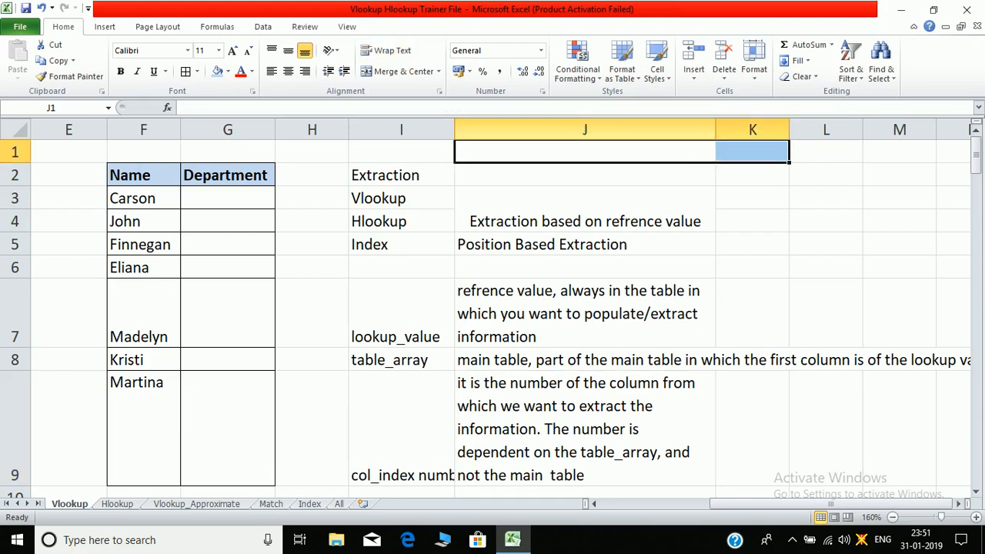
left_click(556, 411)
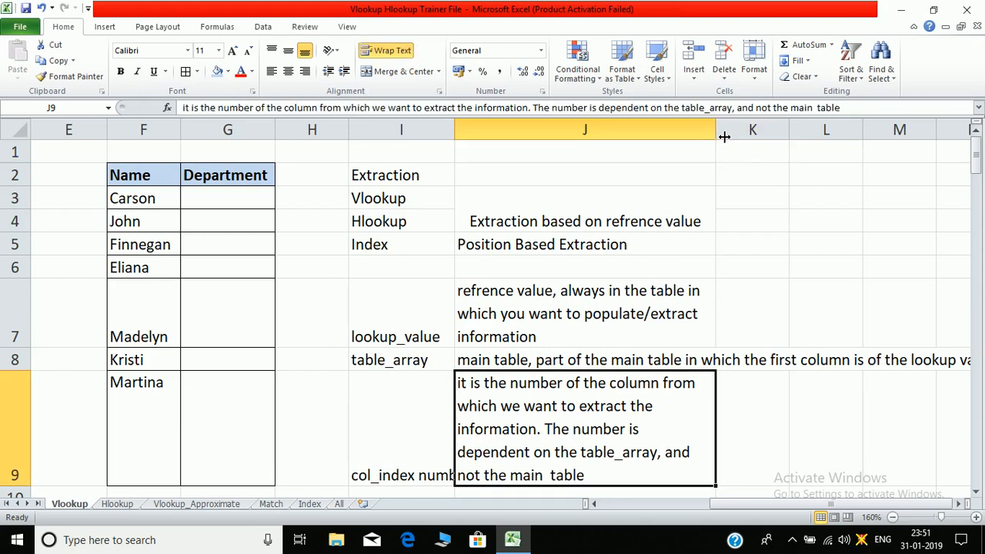
left_click_drag(716, 132, 926, 133)
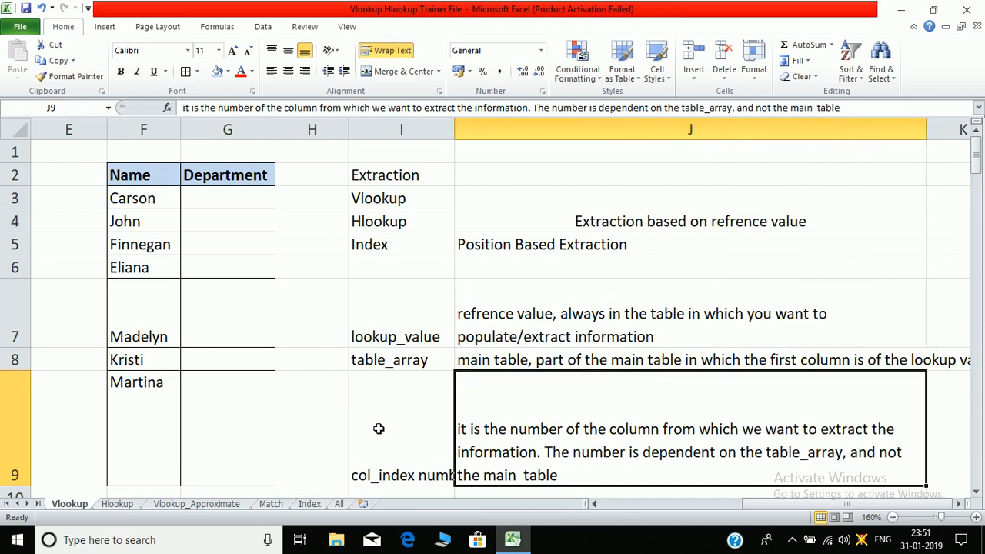
left_click(324, 482)
left_click(83, 445)
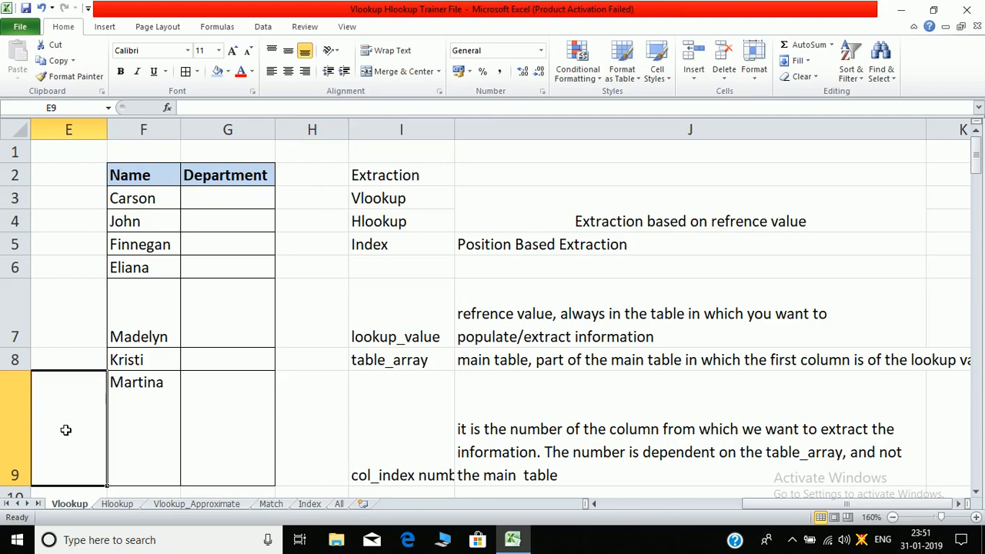
Start a VLOOKUP in G3 with Carson's name in F3 as the lookup value.
key("Left")
key("Left")
key("Left")
key("Left")
key("Up")
key("Up")
key("Up")
key("Up")
key("Up")
key("Right")
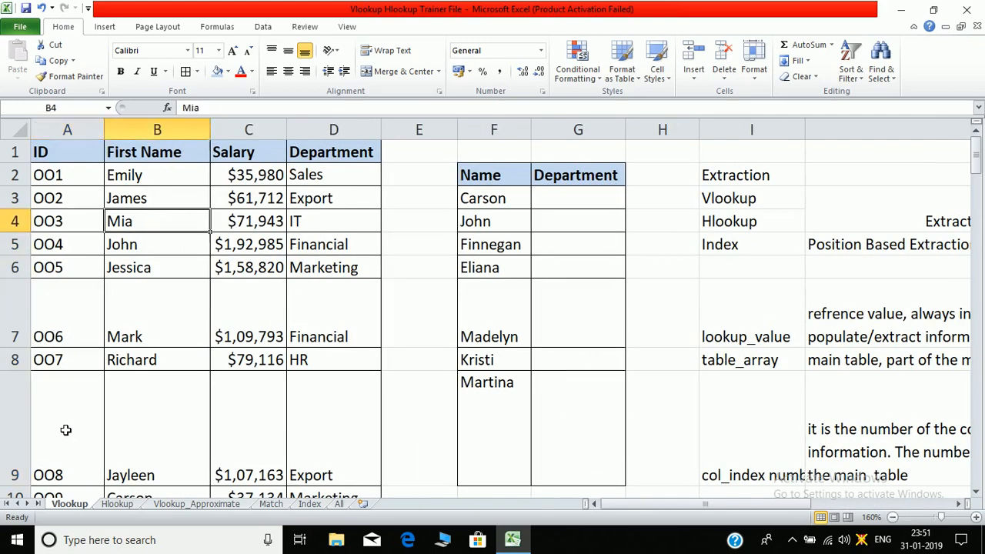
key("Right")
key("Right")
key("Right")
key("Right")
key("Right")
key("Up")
type("=v")
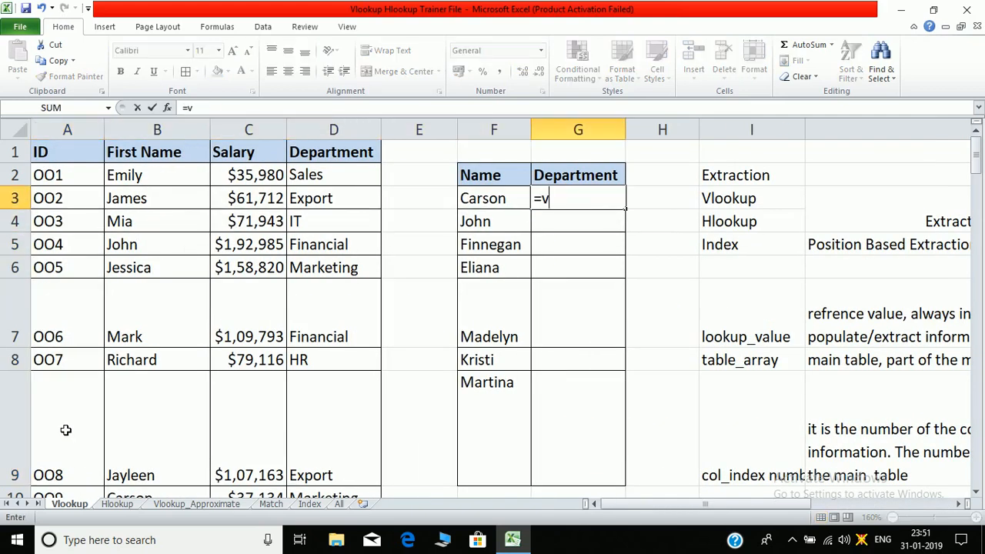
key("Down")
key("Down")
key("Down")
key("Down")
key("Down")
key("Down")
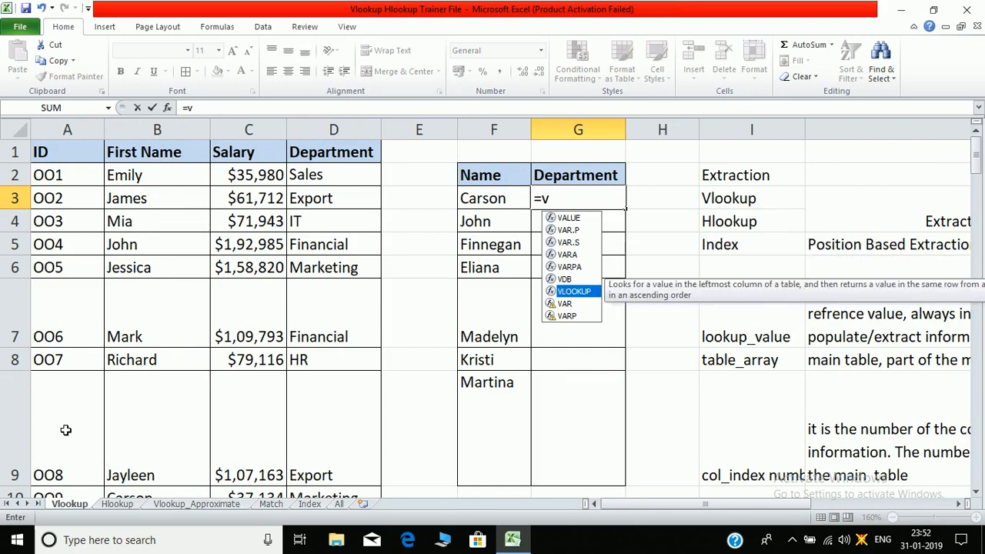
key("Tab")
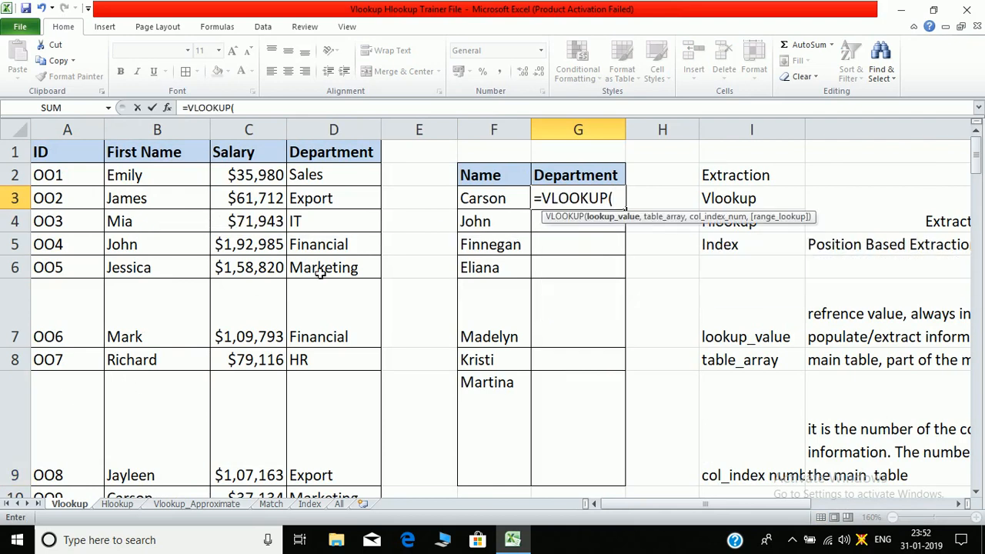
left_click(482, 200)
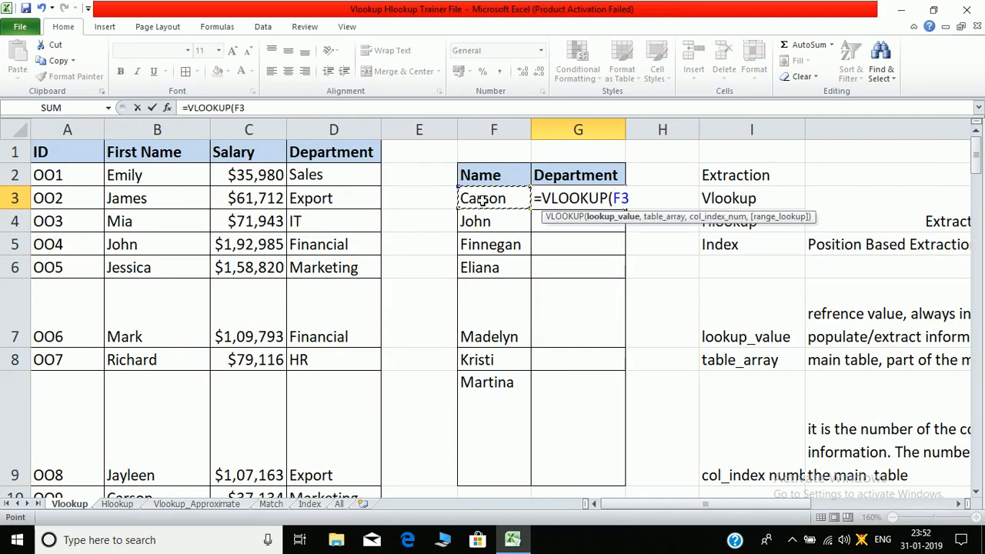
type(",")
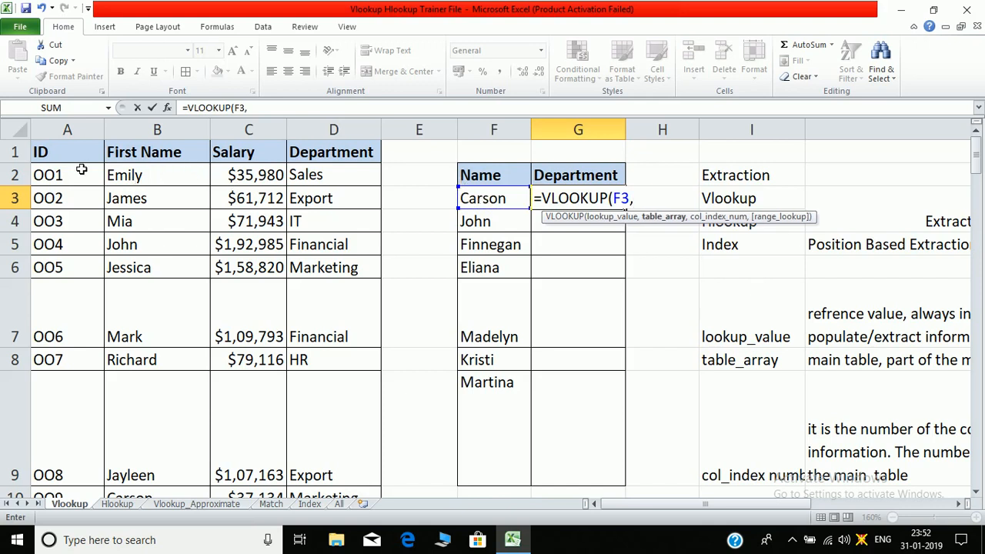
Set the table array to the employee table $B$1:$D$136, locked as absolute.
left_click(67, 158)
key("ctrl+shift+Right")
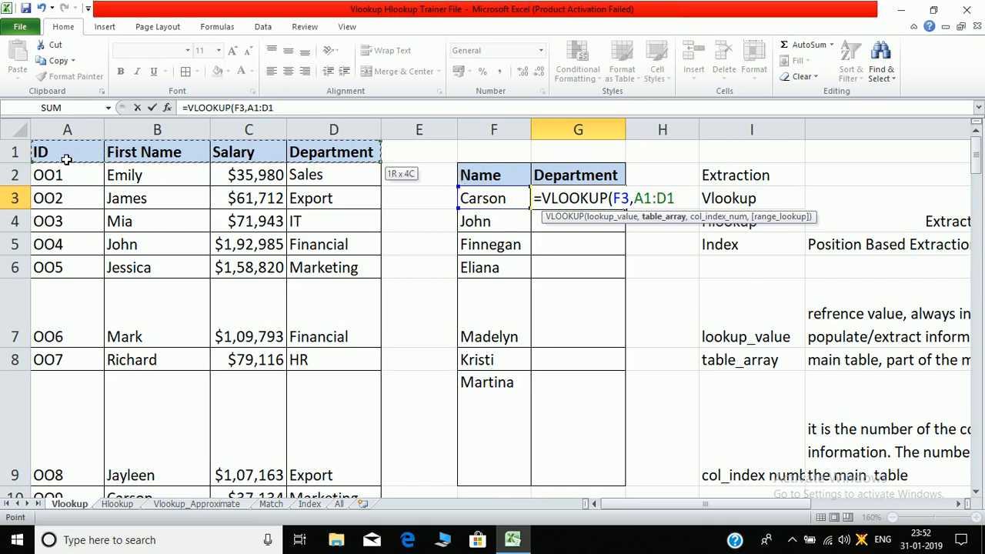
key("ctrl+shift+Down")
key("ctrl+Home")
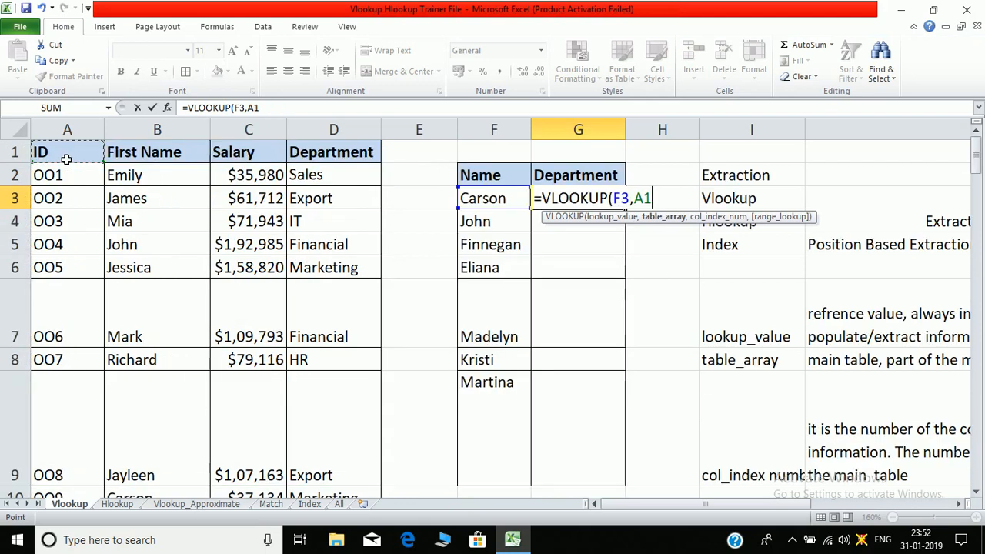
key("Down")
key("Right")
key("Up")
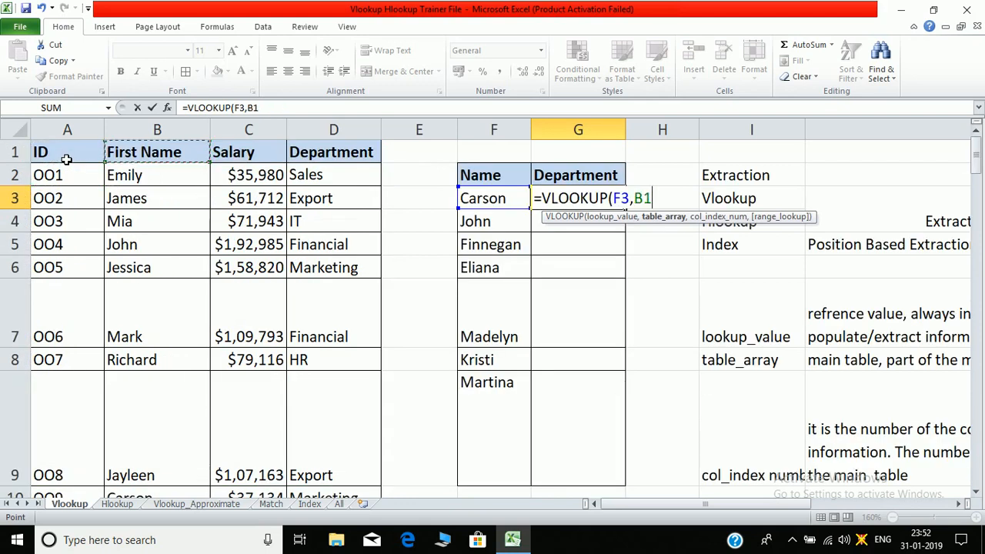
key("ctrl+shift+Down")
key("ctrl+shift+Right")
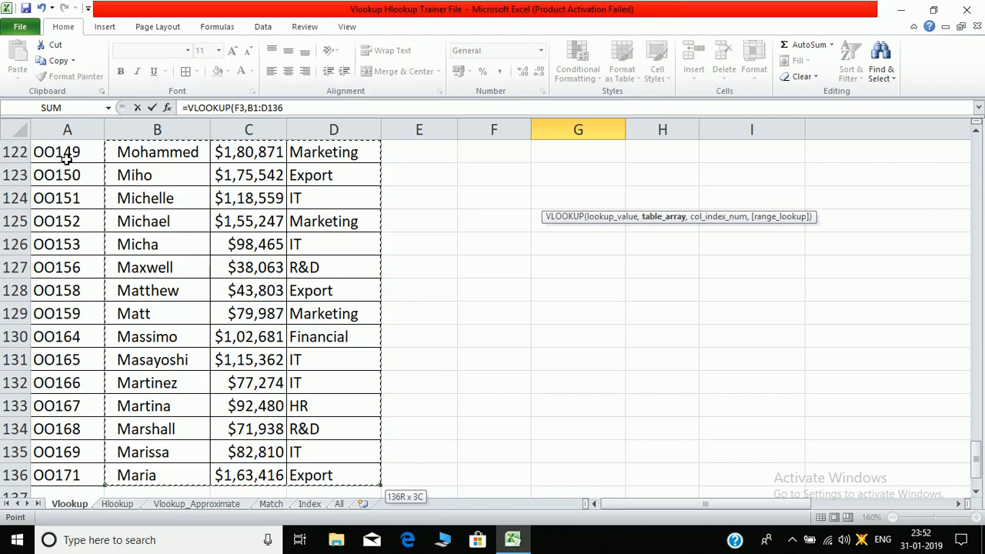
key("F4")
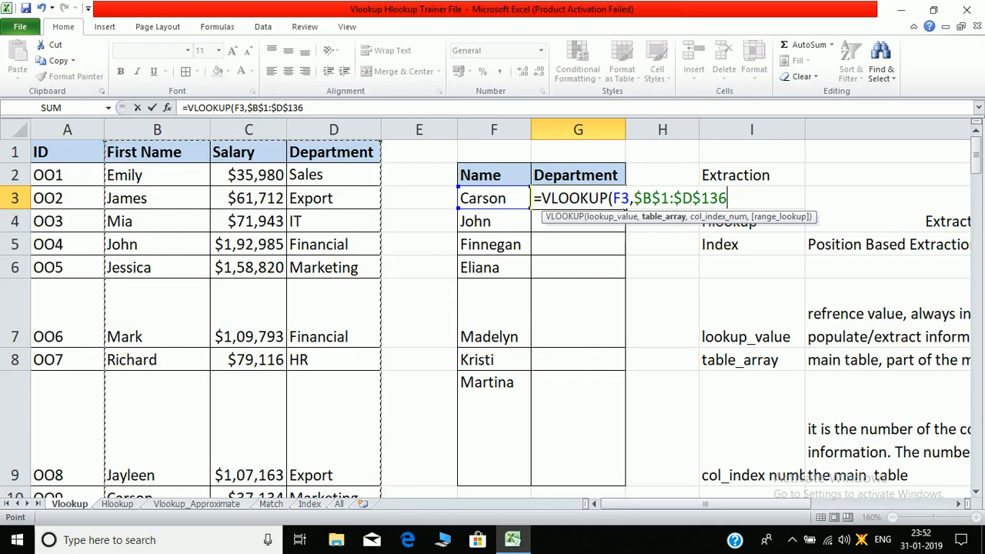
Finish the formula with column index 3 and exact match 0, returning Marketing.
type(",")
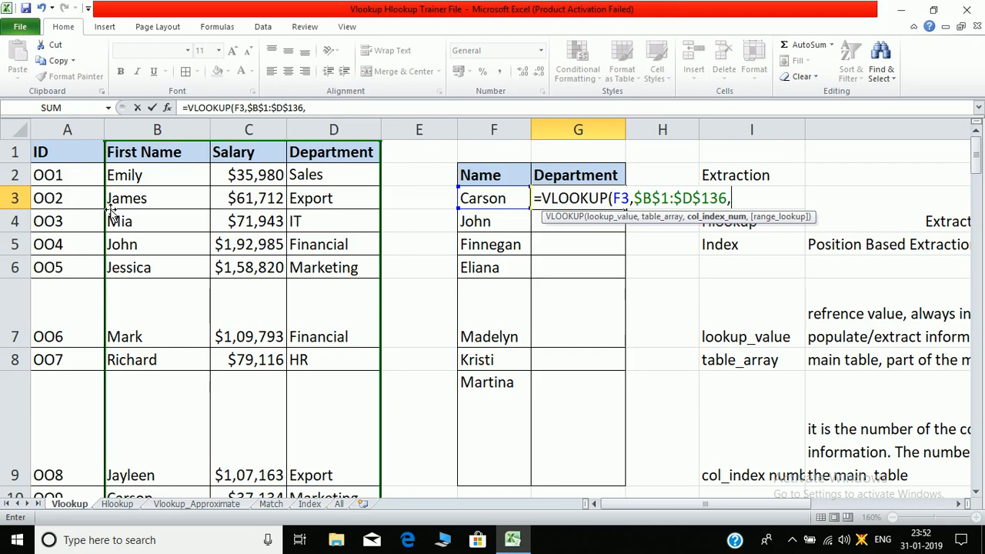
type("3,")
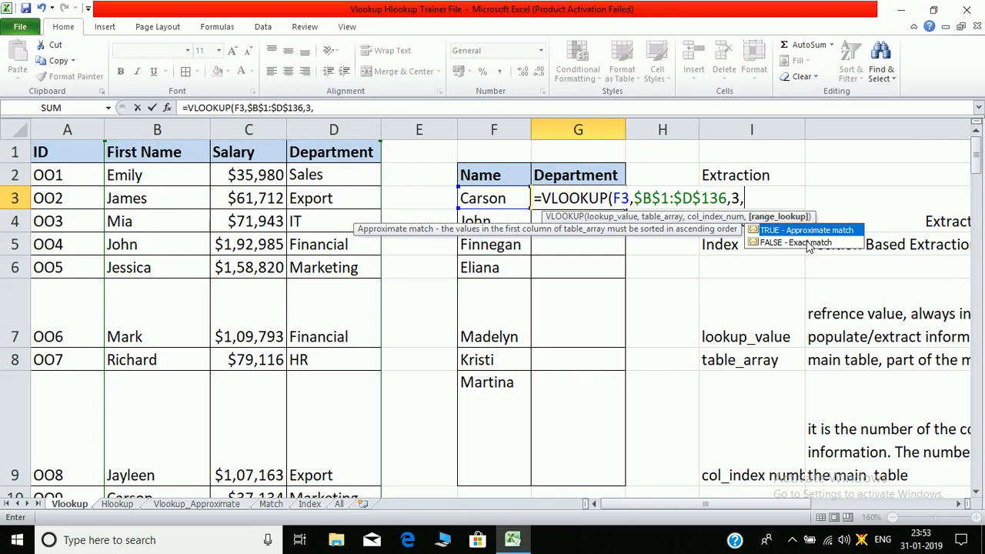
type("0)")
key("Return")
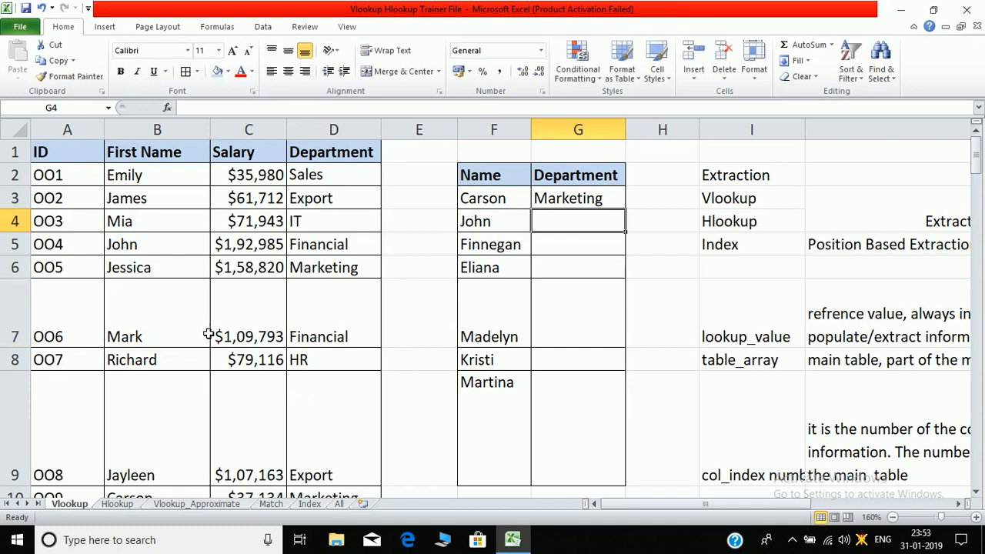
Fill the G3 VLOOKUP down to G9 and check the returned departments.
left_click(179, 406)
key("Down")
key("Down")
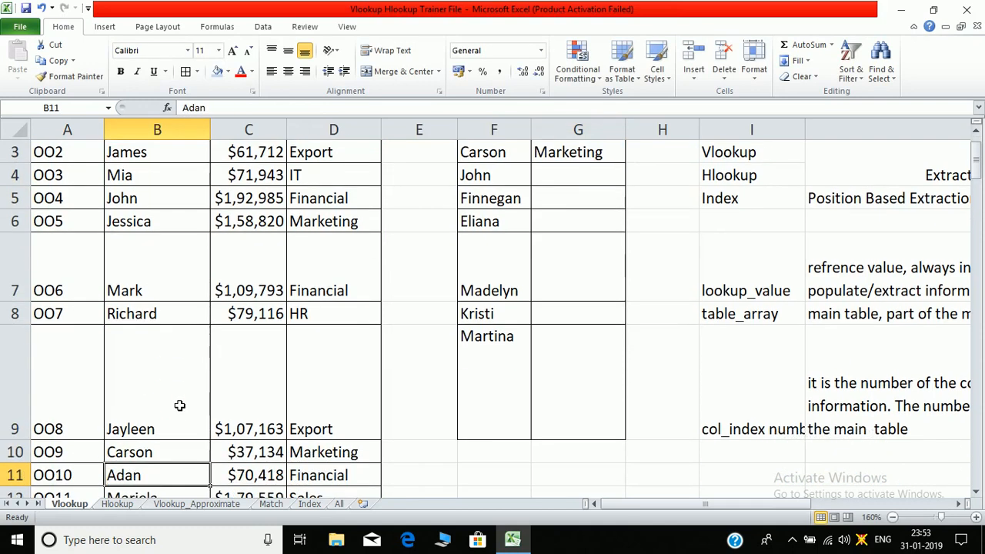
key("Up")
key("Right")
key("Right")
key("Up")
key("Up")
key("Up")
key("Up")
key("Up")
key("Up")
key("Up")
key("Up")
key("Up")
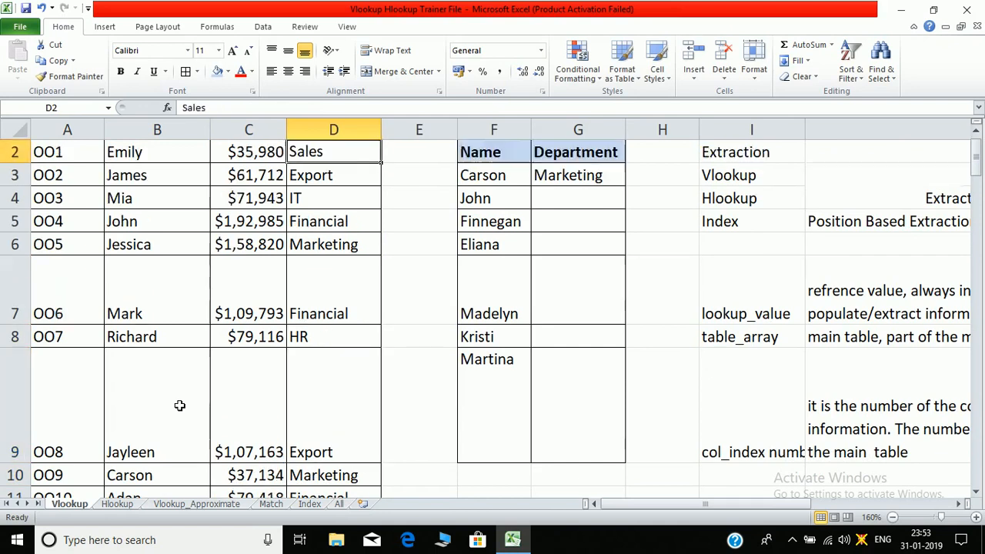
key("Down")
key("Down")
key("Right")
key("Right")
key("Right")
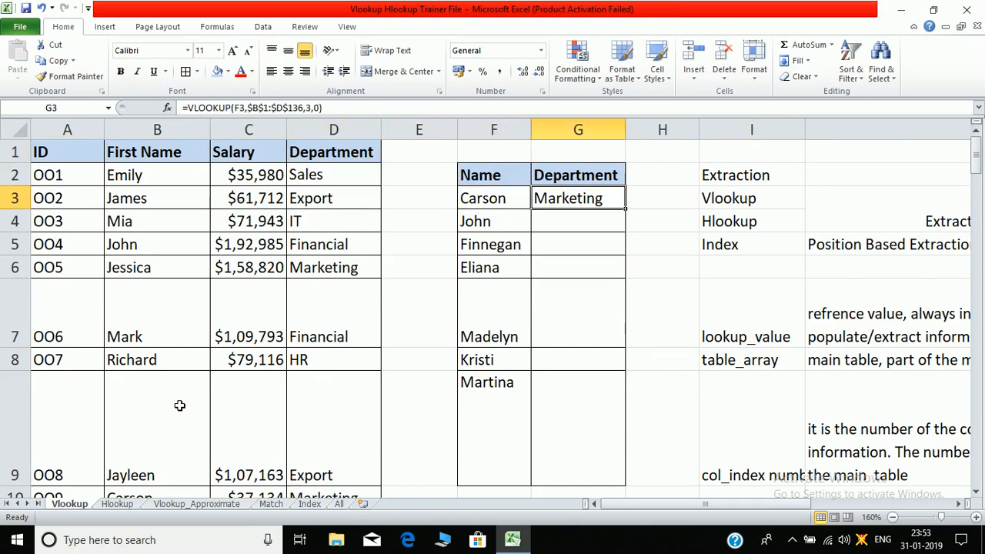
double_click(627, 210)
left_click(589, 268)
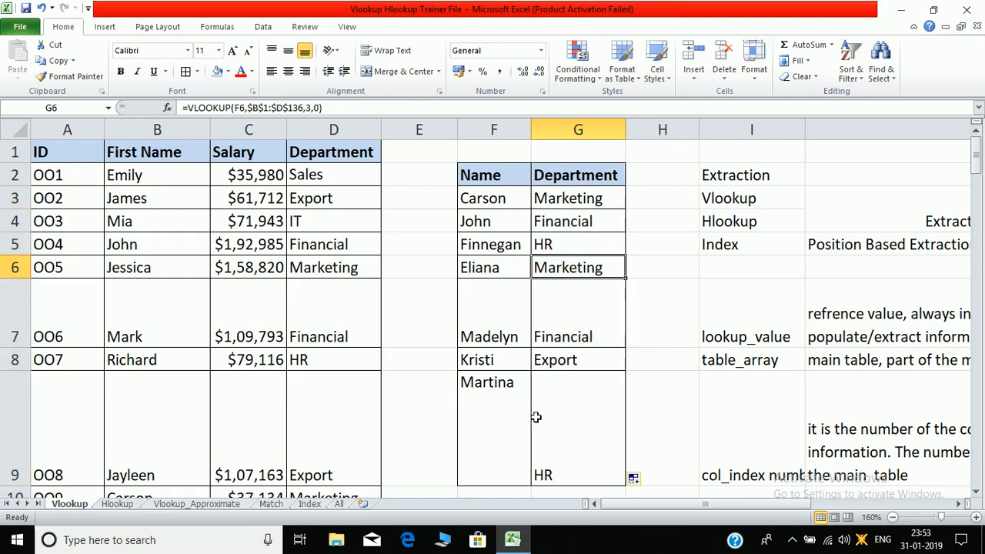
left_click(561, 416)
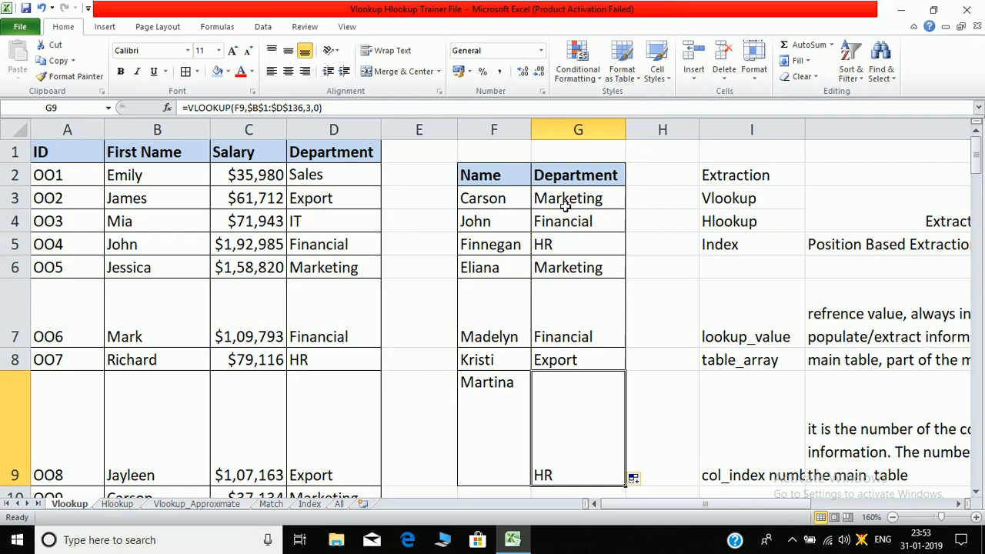
Bottom-align Martina's name in F9.
left_click_drag(565, 201, 498, 392)
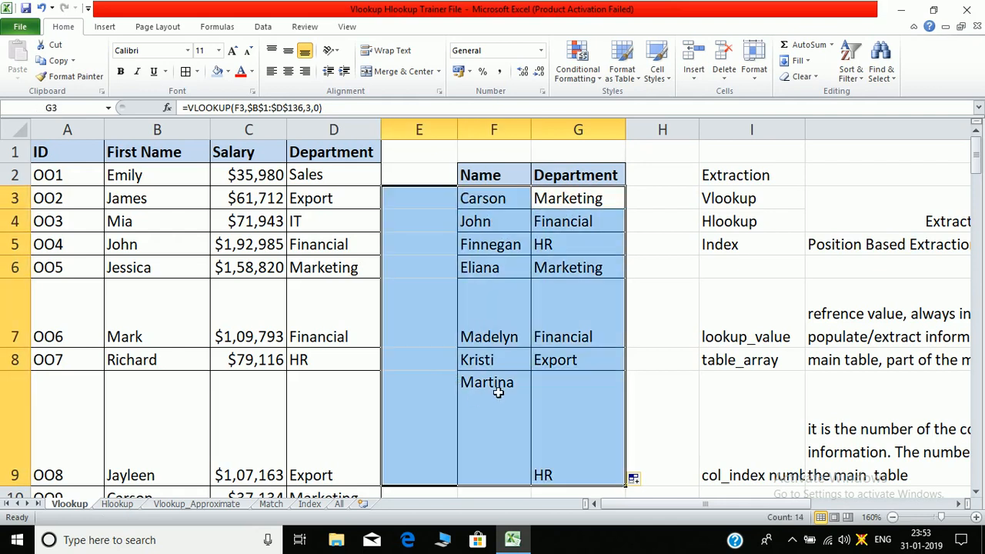
left_click(498, 393)
left_click(304, 50)
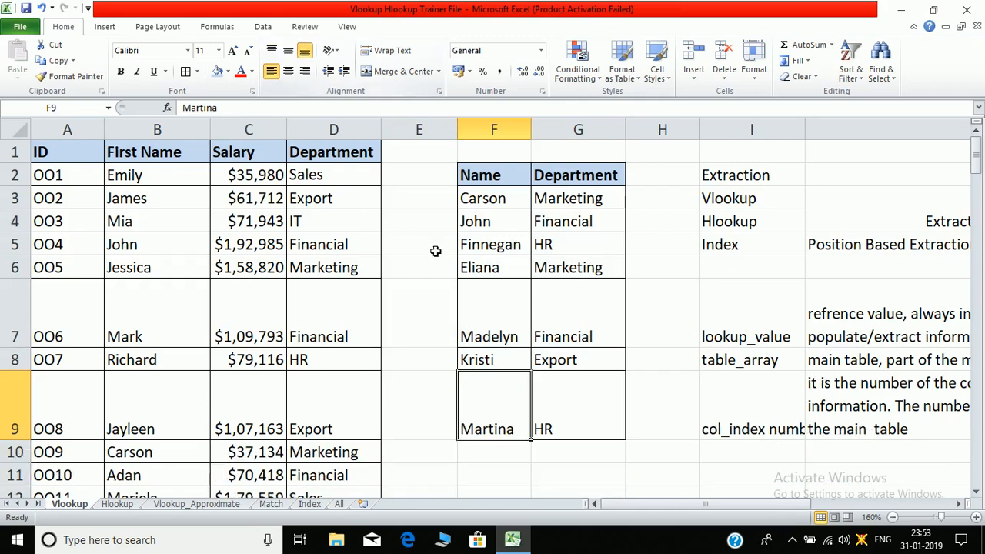
left_click(485, 270)
left_click(486, 281)
key("Right")
key("Right")
key("Right")
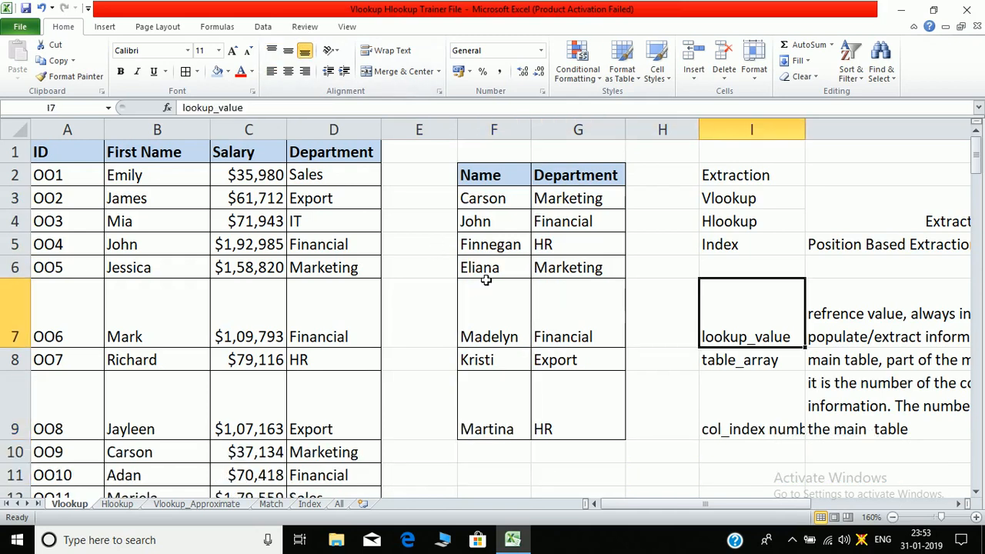
key("Right")
key("Right")
key("Right")
key("Left")
key("Left")
key("Left")
key("Left")
key("Left")
key("Left")
key("Left")
key("Left")
key("Left")
key("Left")
Review the G3:G9 department results and move to the empty notes cell below col_index number.
key("Up")
key("Up")
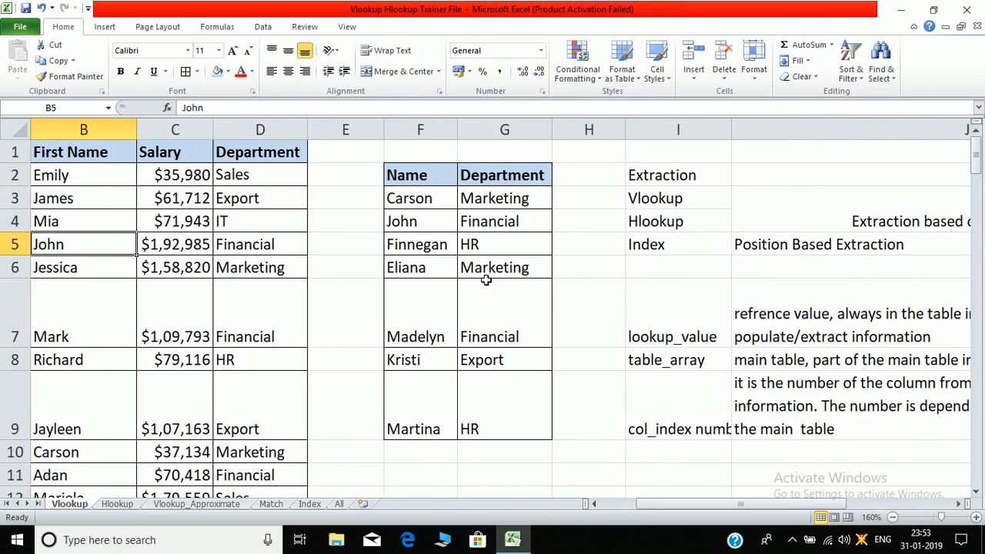
key("Up")
key("Up")
key("Up")
key("Right")
key("Right")
key("Right")
key("Right")
key("Down")
key("Right")
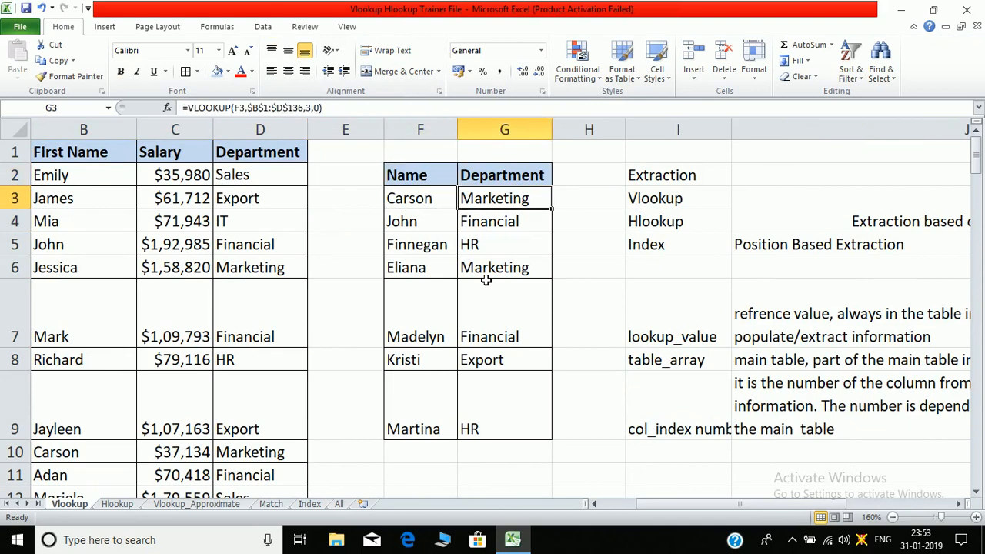
key("shift+Down")
key("shift+Down")
key("shift+Down")
key("shift+Down")
key("shift+Down")
key("shift+Down")
key("Right")
key("Right")
key("Down")
key("Down")
key("Right")
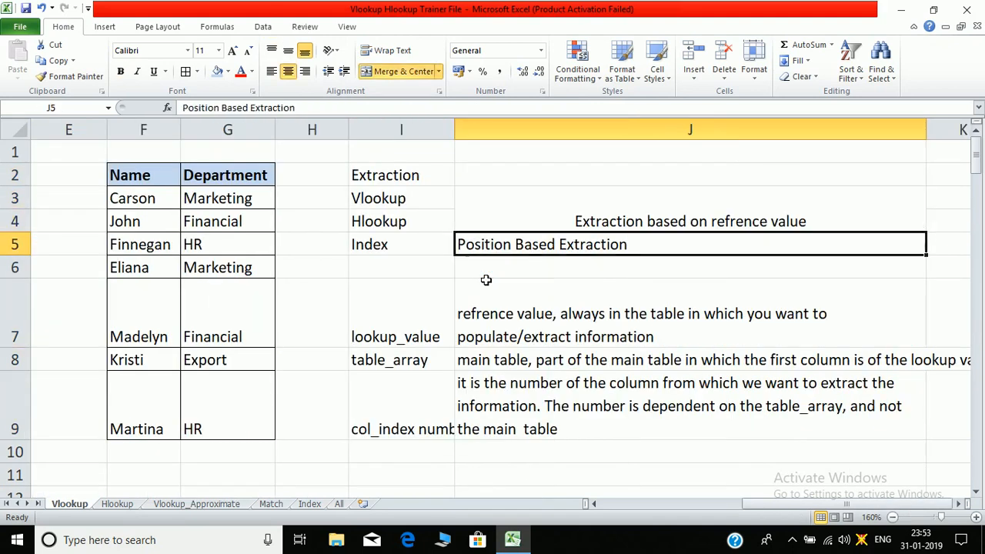
key("Down")
key("Down")
key("Down")
key("Down")
key("Down")
key("Left")
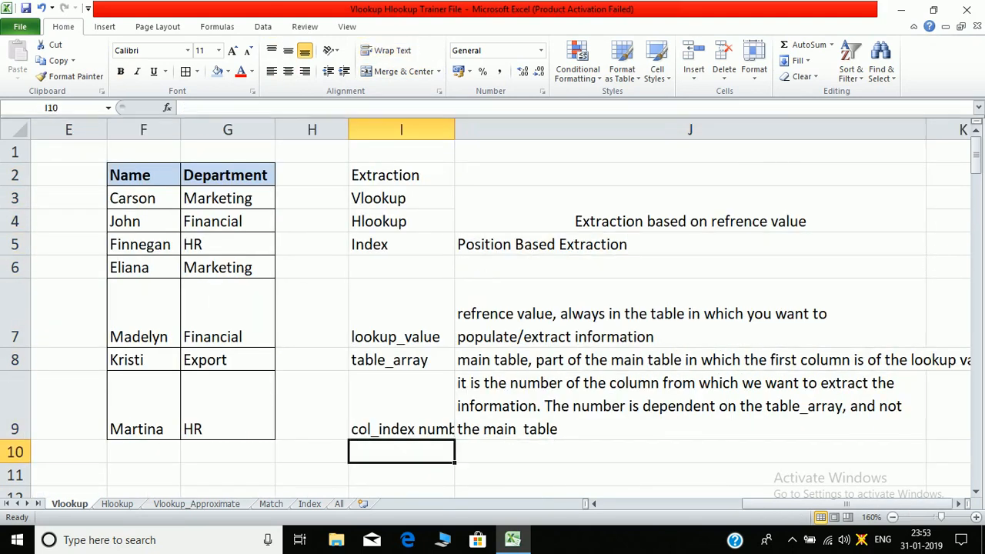
Widen column I and add the 'range_lookup' label with the note 'optimatlity tool'.
double_click(457, 134)
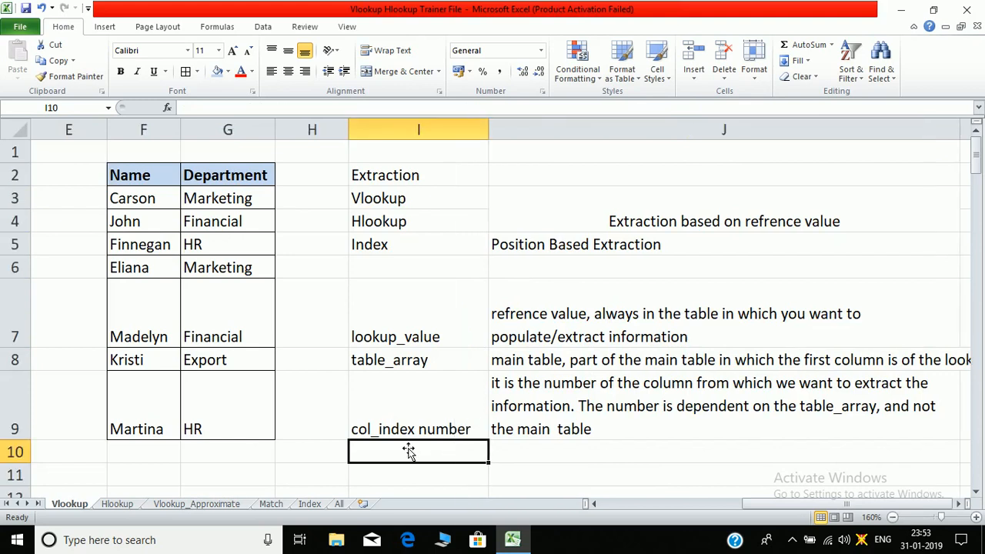
type("range")
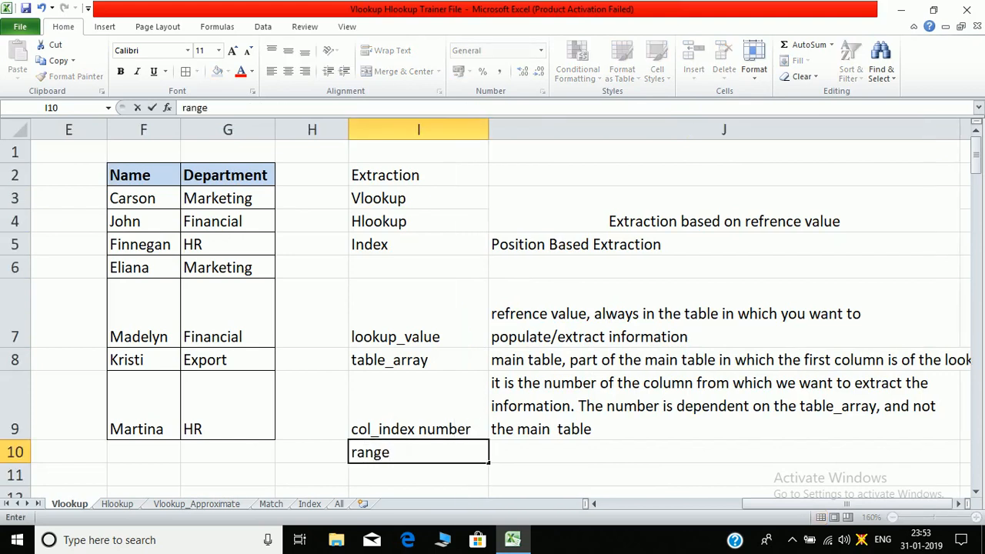
type("_lookup")
key("Tab")
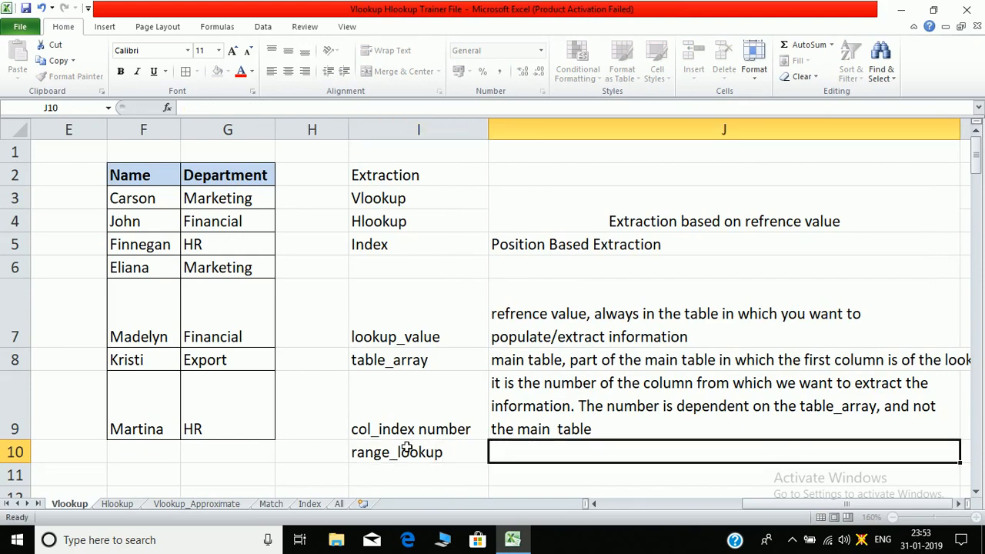
type("optimatli")
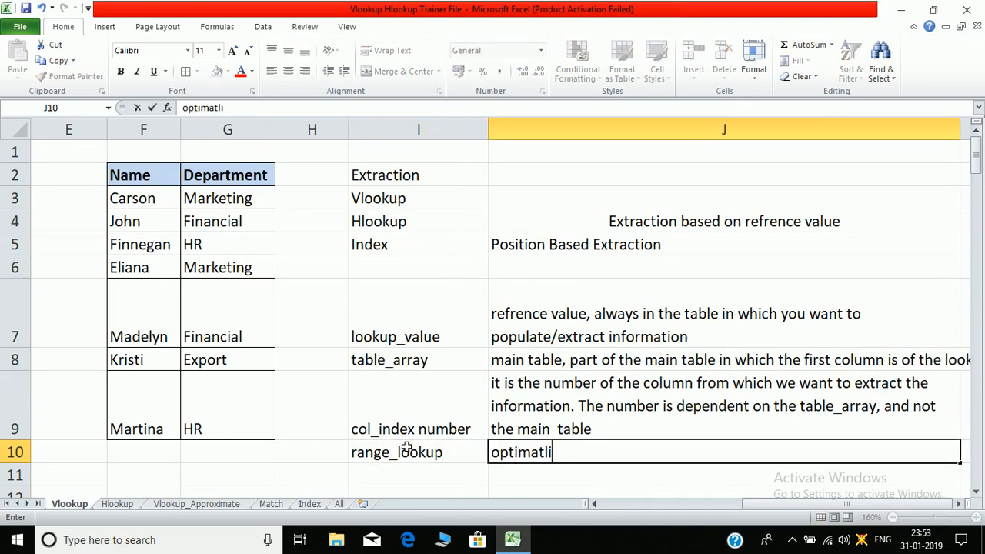
type("ty tool")
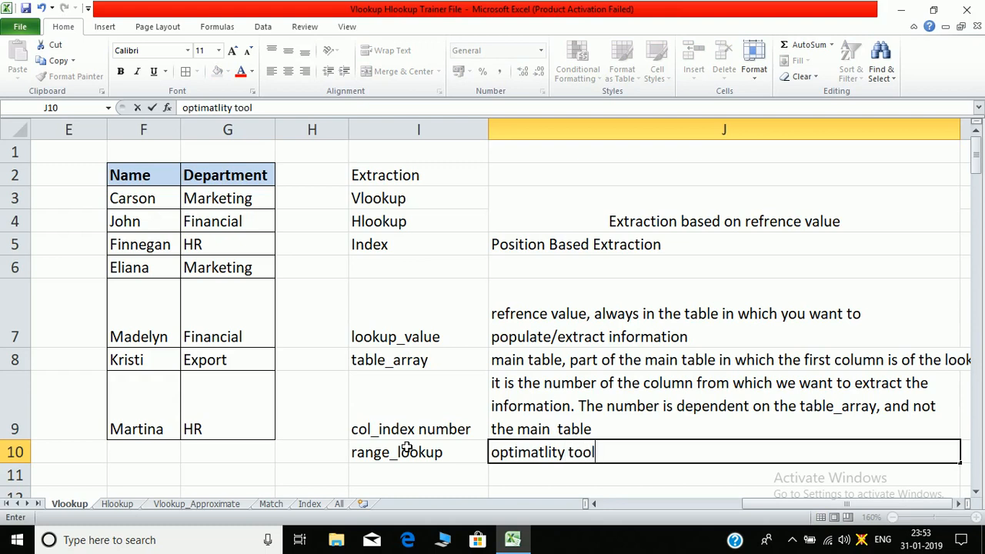
key("Return")
Enter 'TRUE- 1' in J11 and 'FALSE-0' in J12.
key("Tab")
type("it ca")
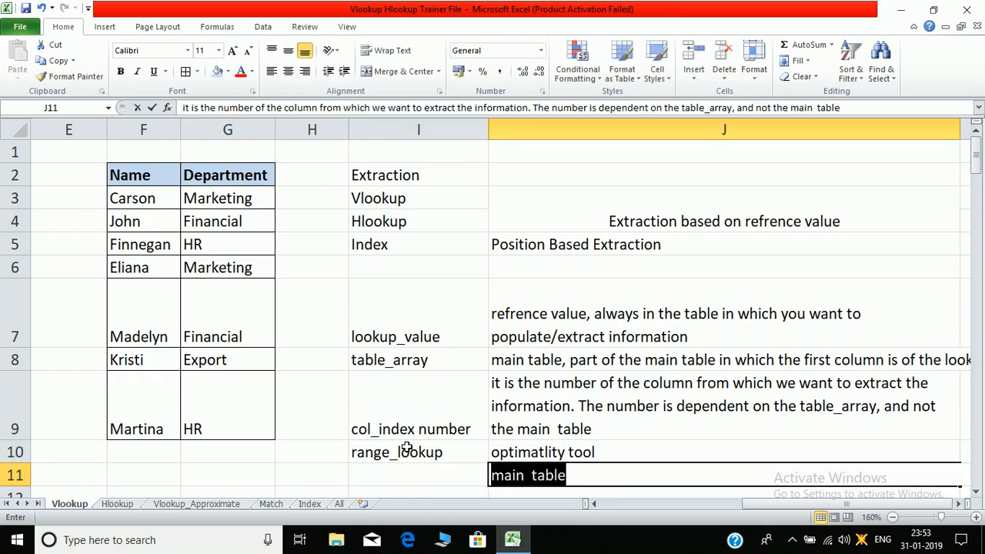
key("BackSpace")
key("BackSpace")
key("BackSpace")
key("BackSpace")
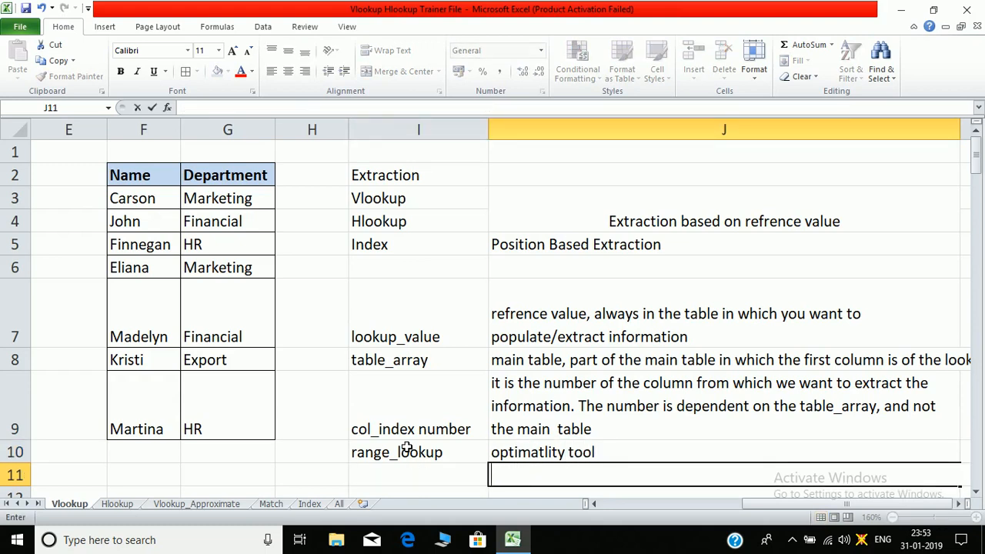
type("TRUE- 1")
key("Return")
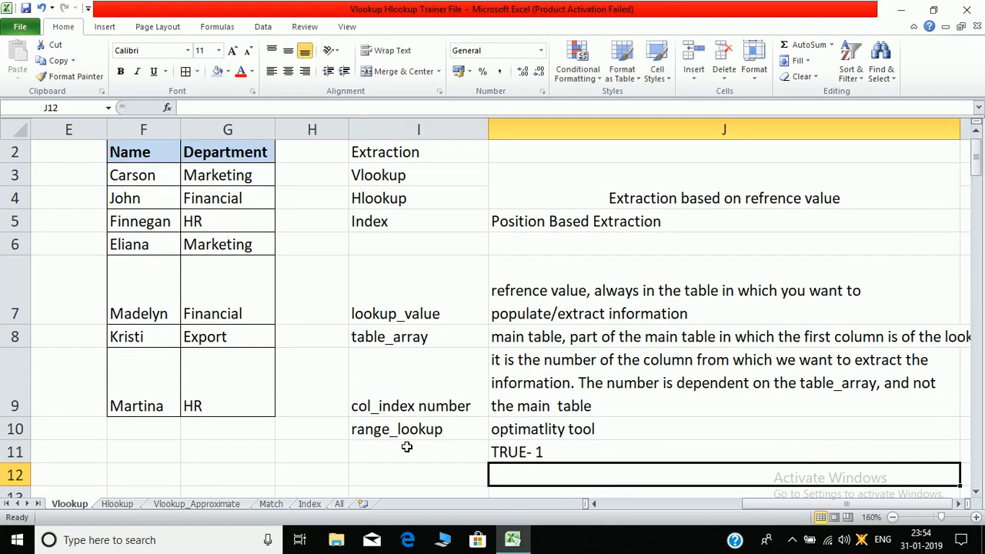
type("FALSE")
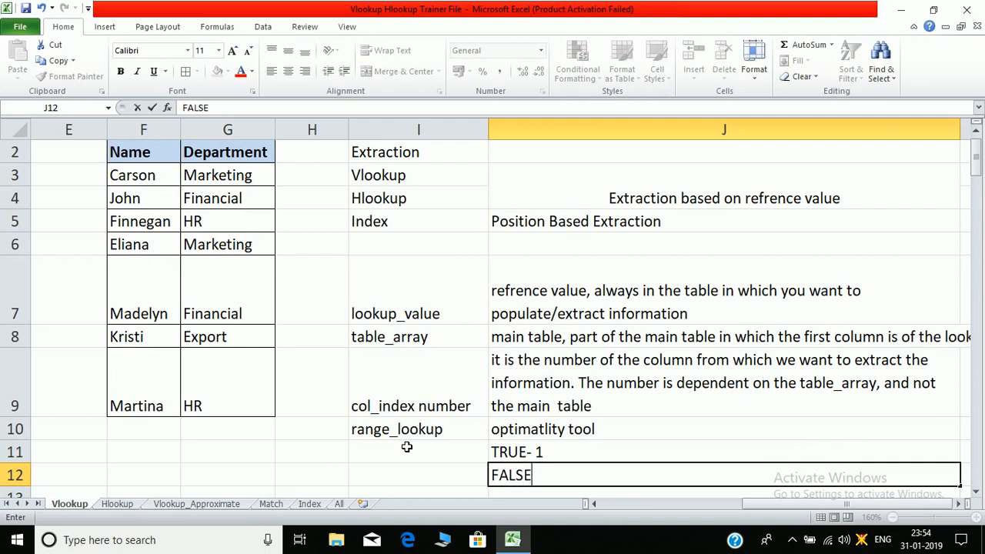
key("Tab")
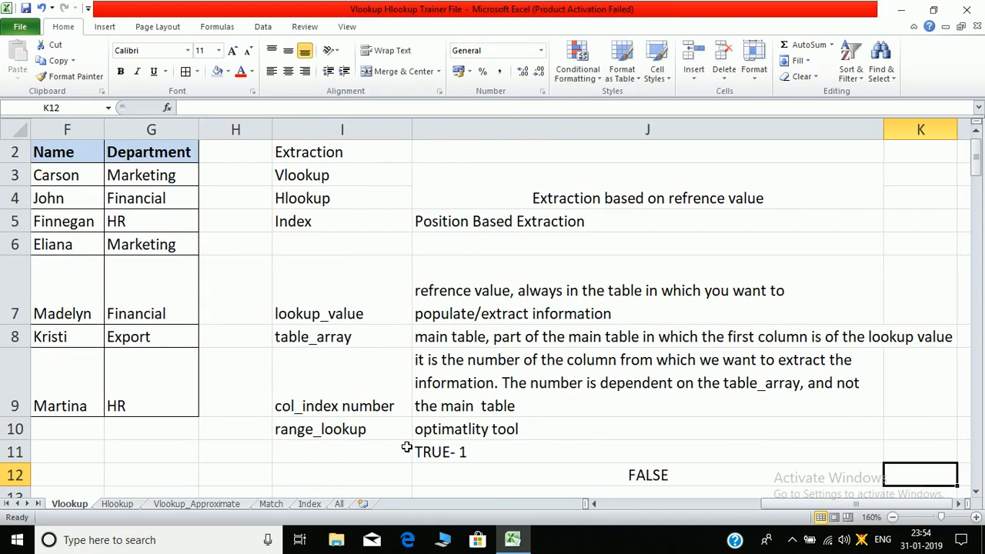
key("Left")
double_click(696, 480)
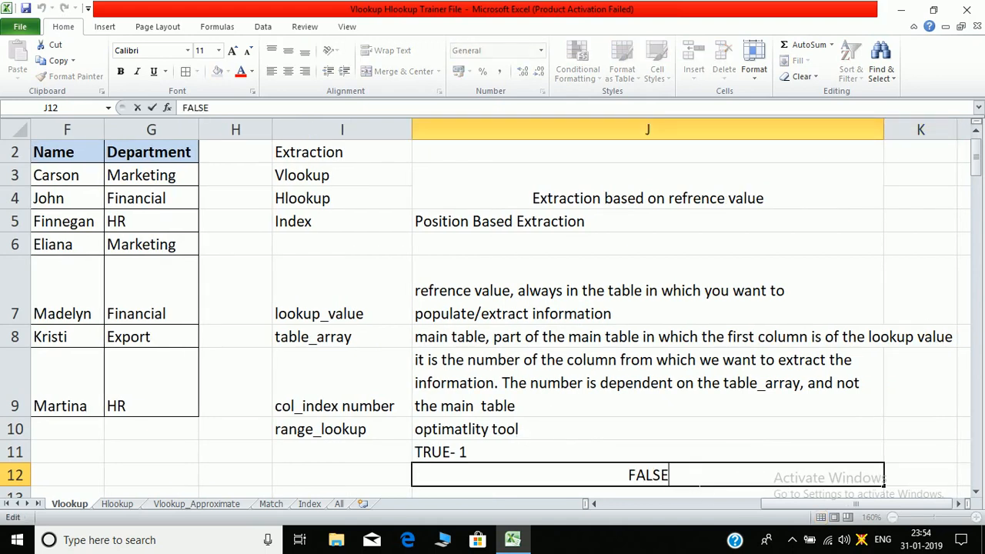
type("-0")
key("Return")
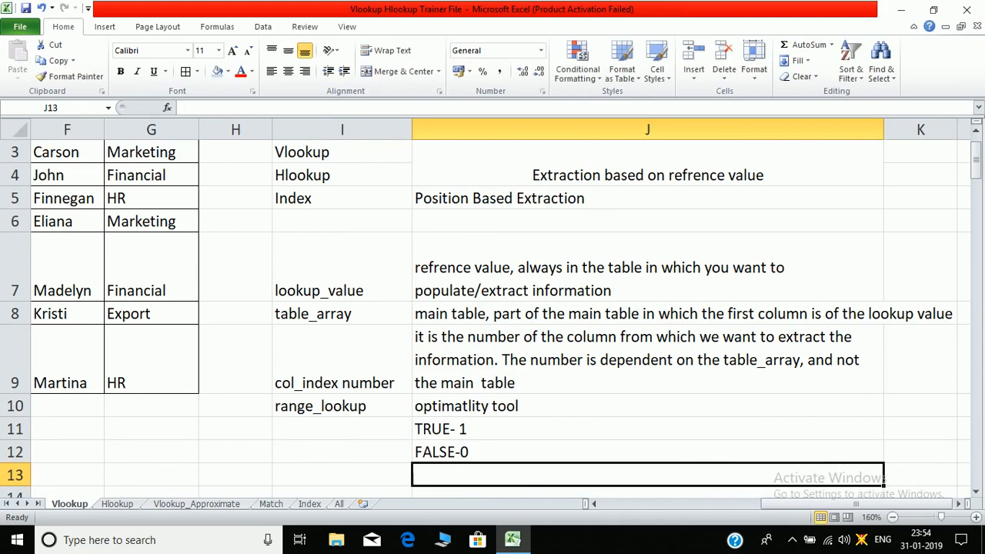
Complete the notes as 'TRUE- 1 - Approximate Match' and 'FALSE-0 - Exact match'.
double_click(607, 433)
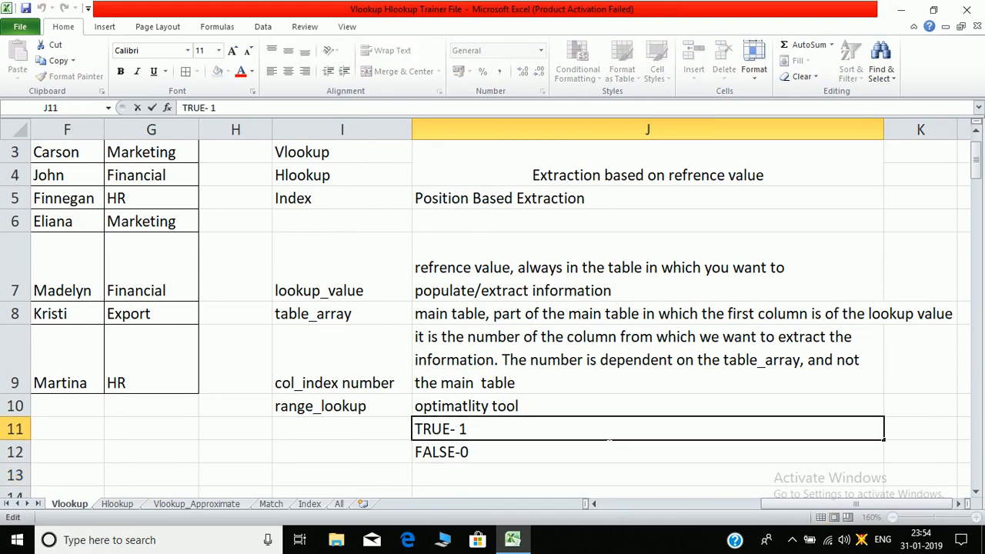
type("- Appr")
key("BackSpace")
type("proxm")
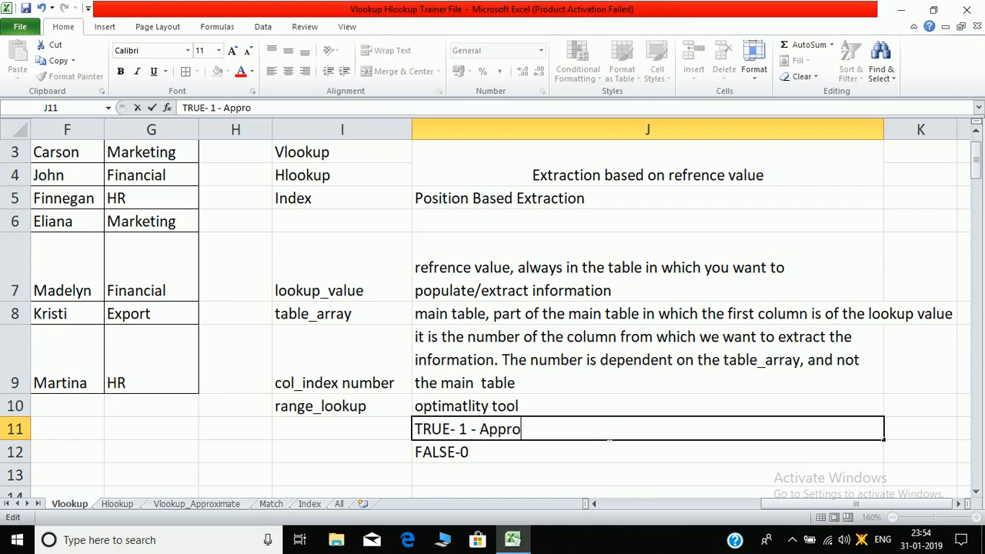
key("BackSpace")
key("BackSpace")
type("xia")
type("mate Match")
key("Return")
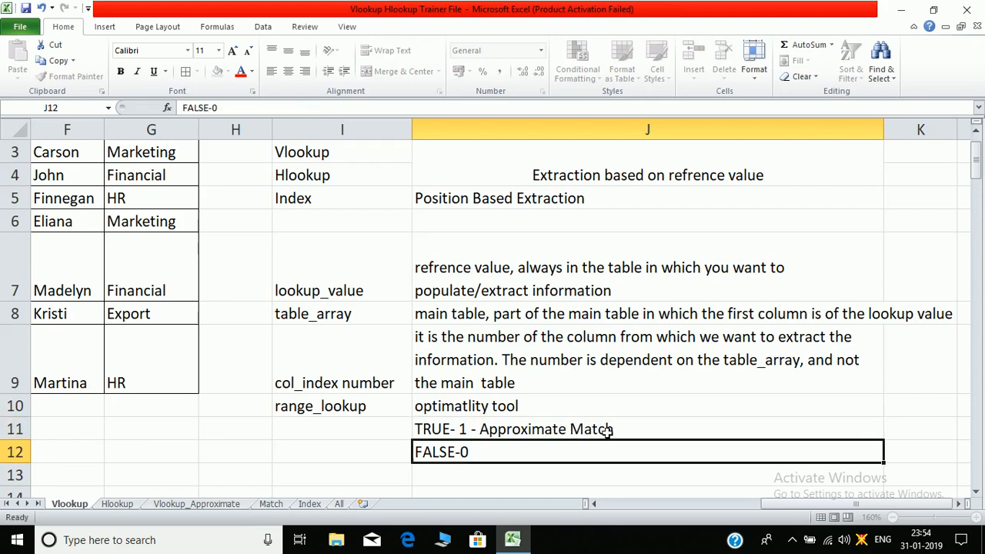
double_click(550, 451)
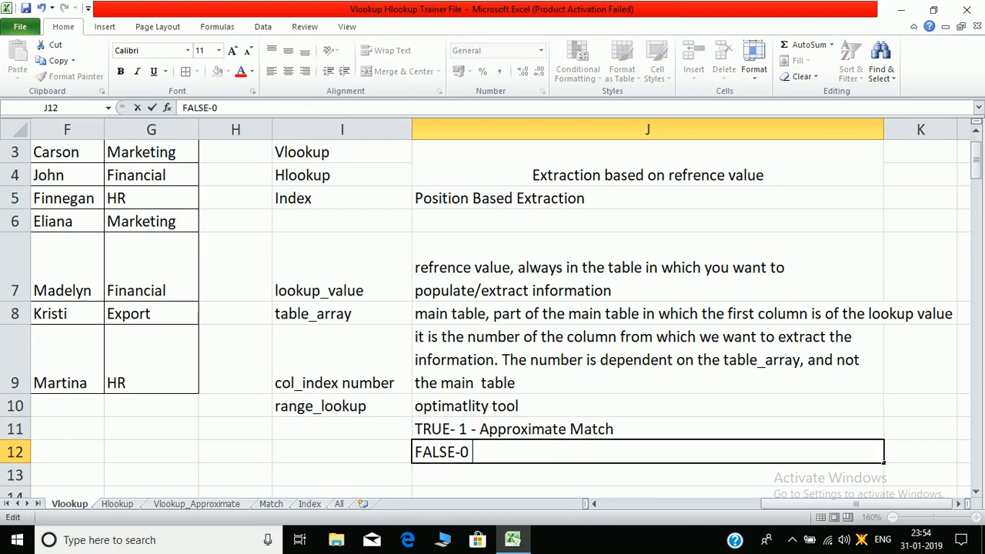
type("- Exact m")
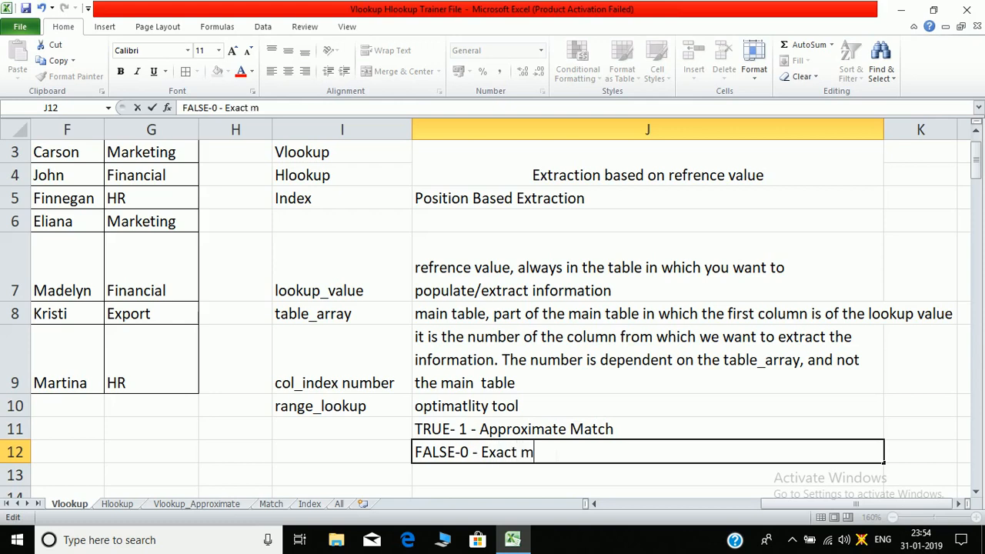
type("atch")
key("Return")
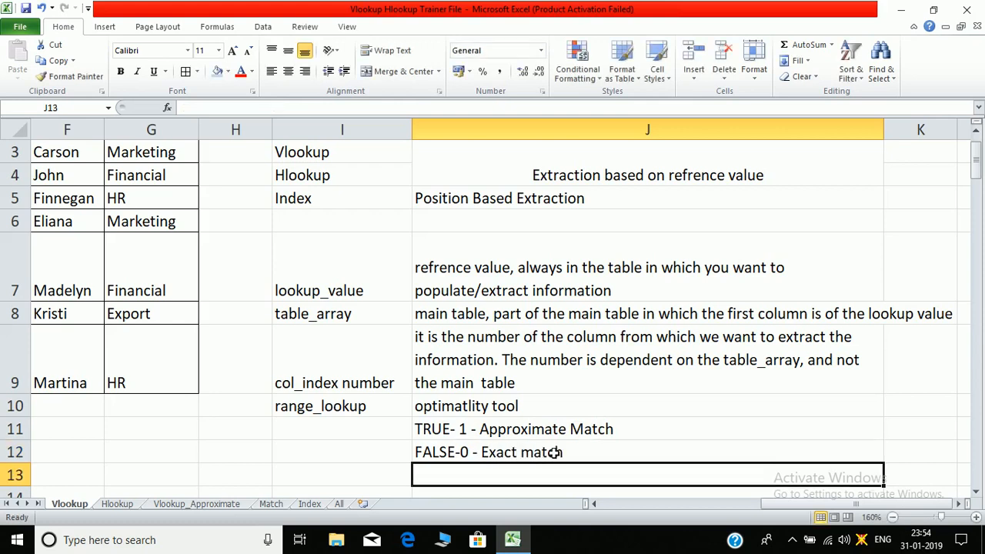
key("Up")
key("Up")
key("Up")
key("Up")
key("Up")
key("Up")
key("Up")
key("Up")
key("Up")
key("Up")
key("Up")
key("Up")
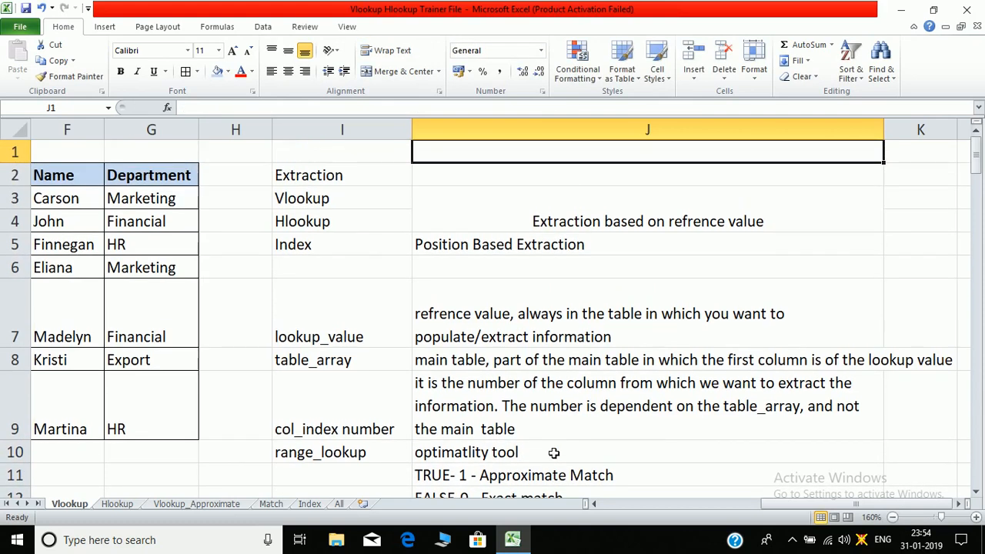
key("Left")
key("Left")
key("Left")
key("Left")
key("Left")
key("Left")
key("Left")
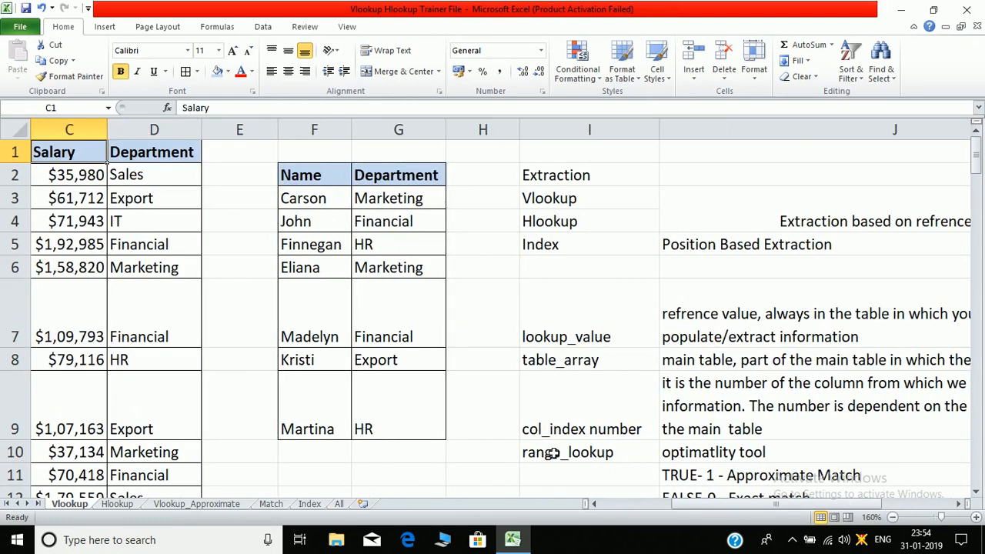
key("Down")
key("Down")
key("Down")
key("Down")
key("Down")
key("Down")
key("Right")
key("Right")
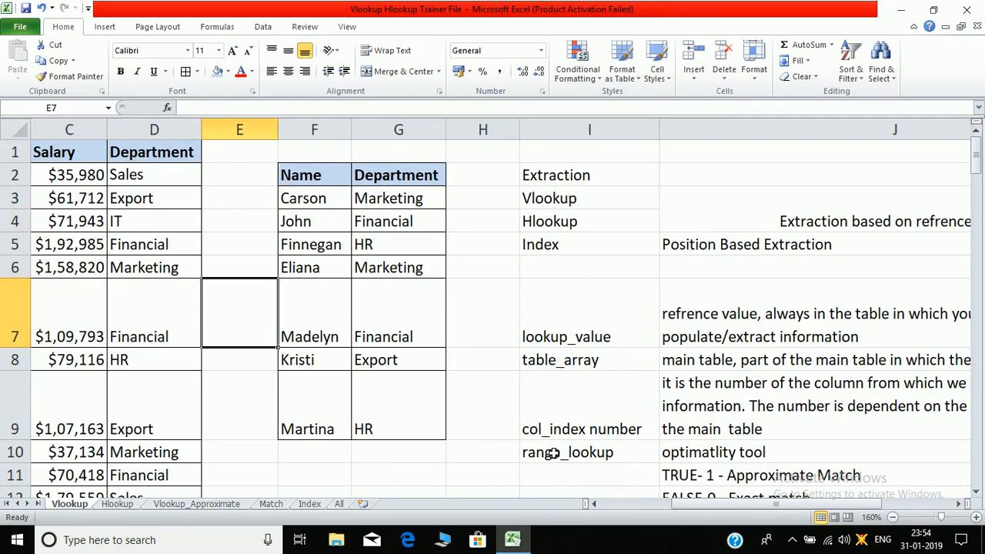
key("Down")
key("Down")
key("Down")
key("Down")
key("Right")
key("Right")
key("Right")
key("Right")
key("Right")
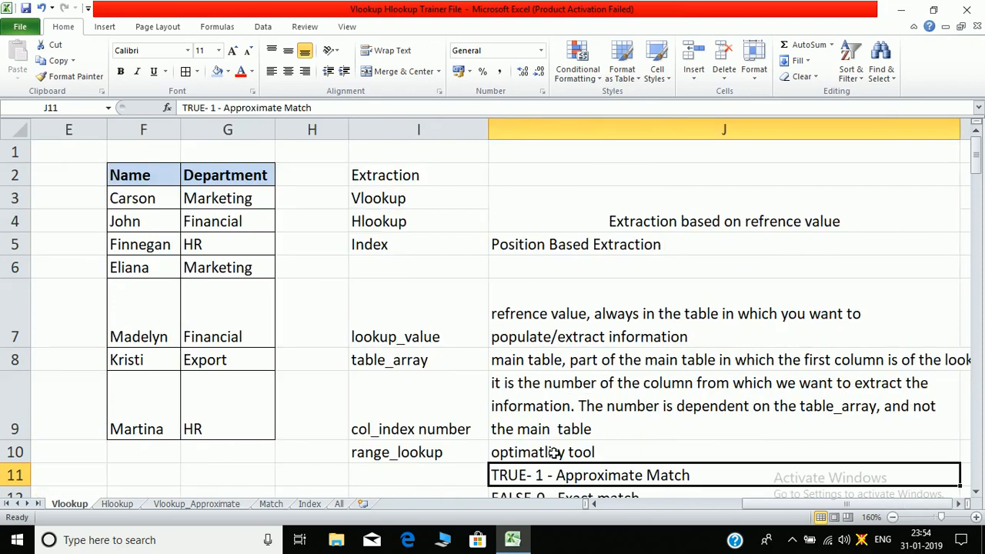
double_click(240, 197)
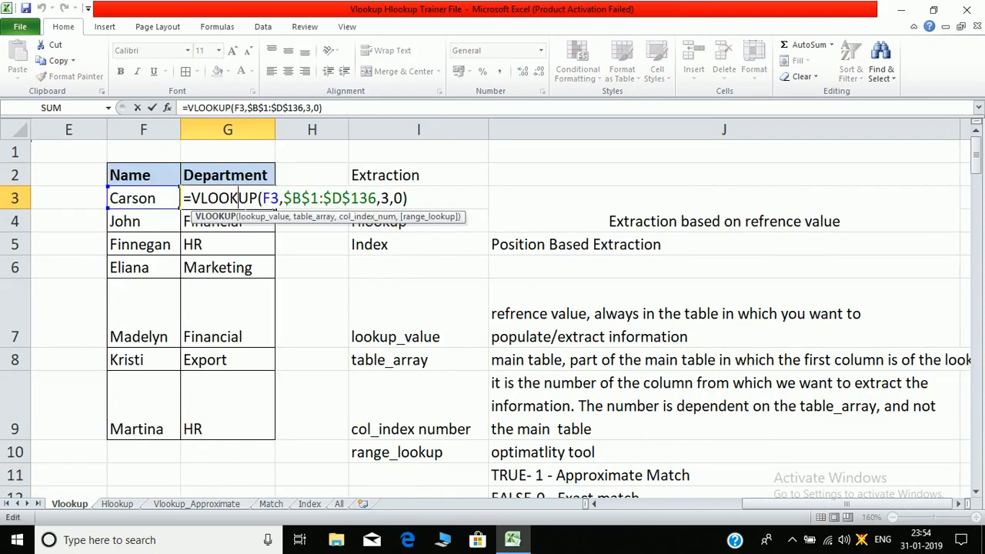
key("Escape")
key("Down")
key("Down")
key("Down")
key("Down")
key("Down")
key("Down")
key("Down")
key("Down")
key("Down")
key("Down")
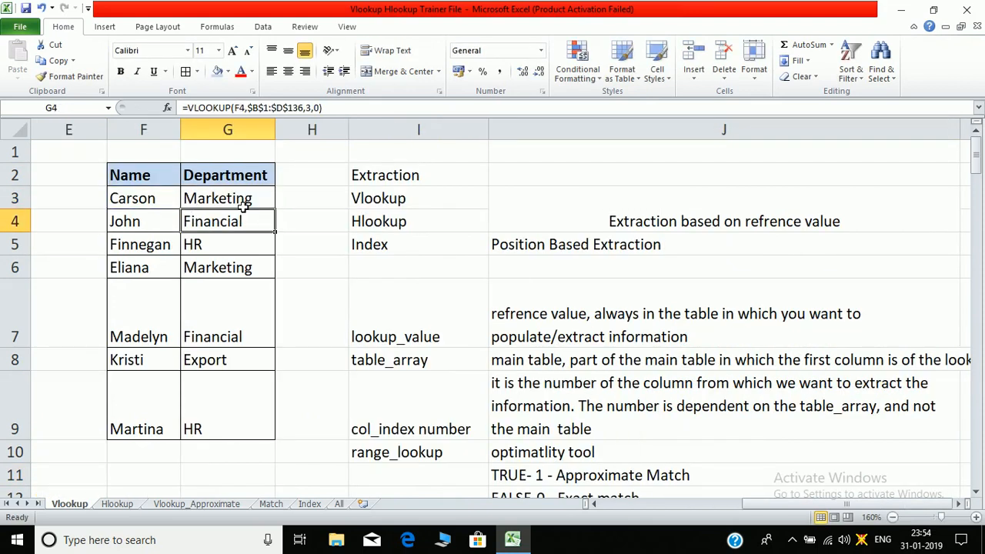
key("Up")
key("Up")
key("Right")
key("Right")
key("Right")
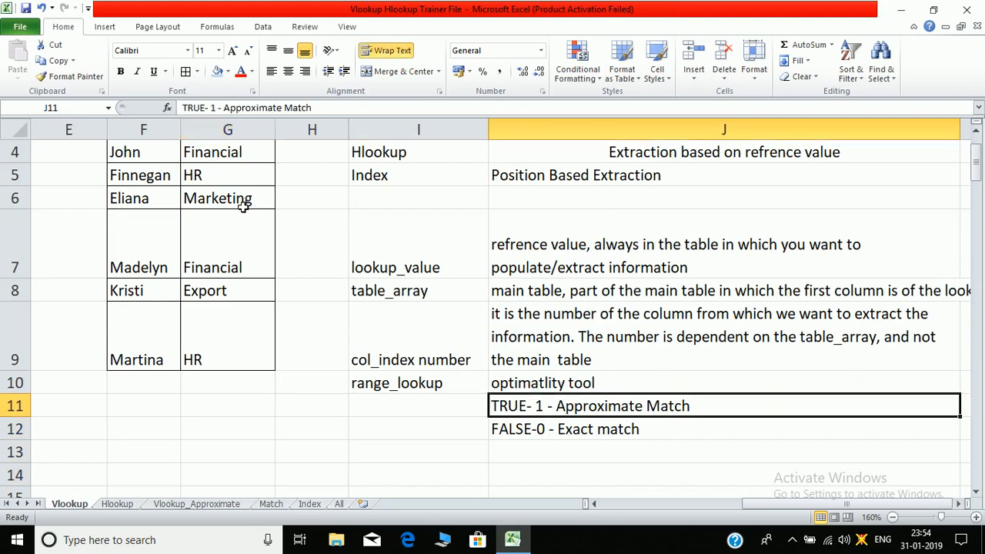
left_click(408, 408)
type("=vl")
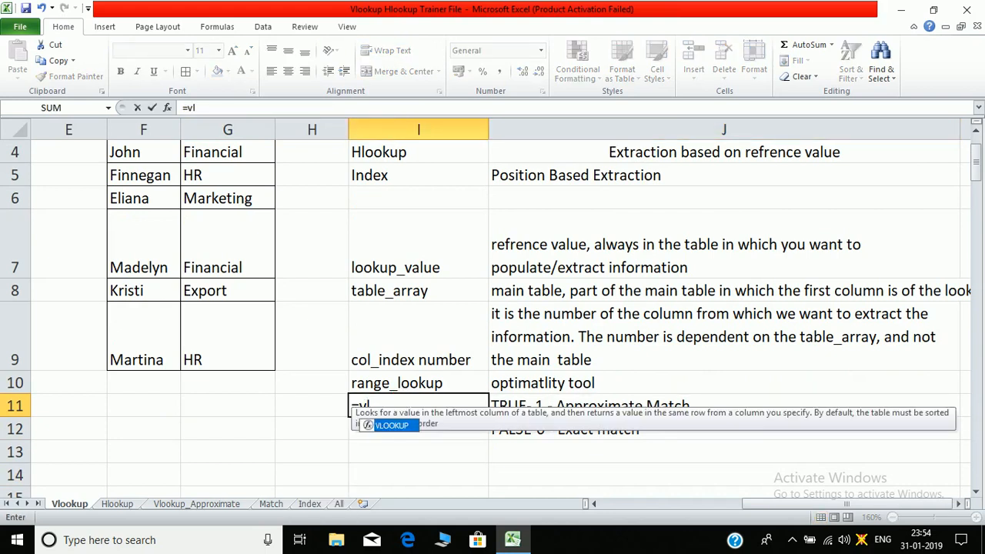
key("Escape")
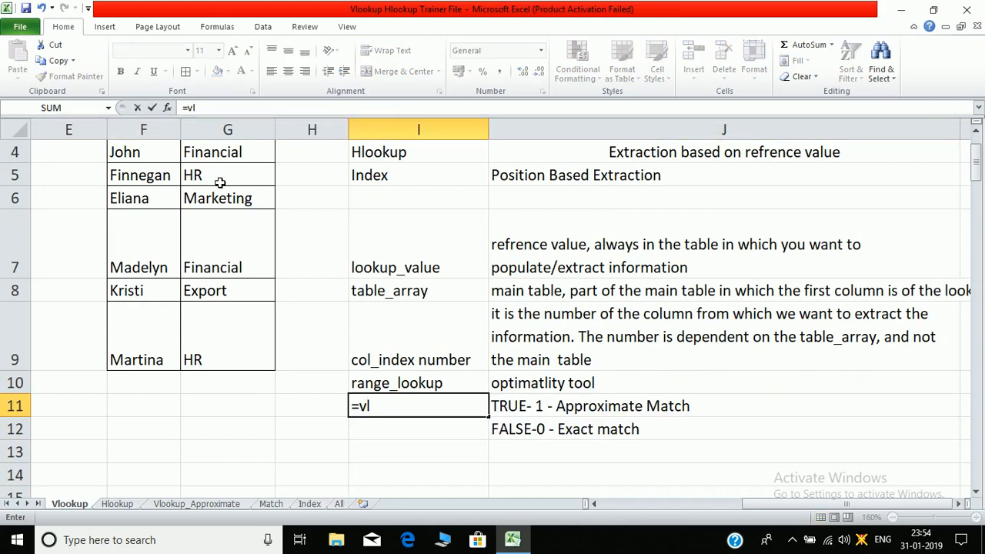
left_click(221, 157)
key("Up")
key("Up")
key("Up")
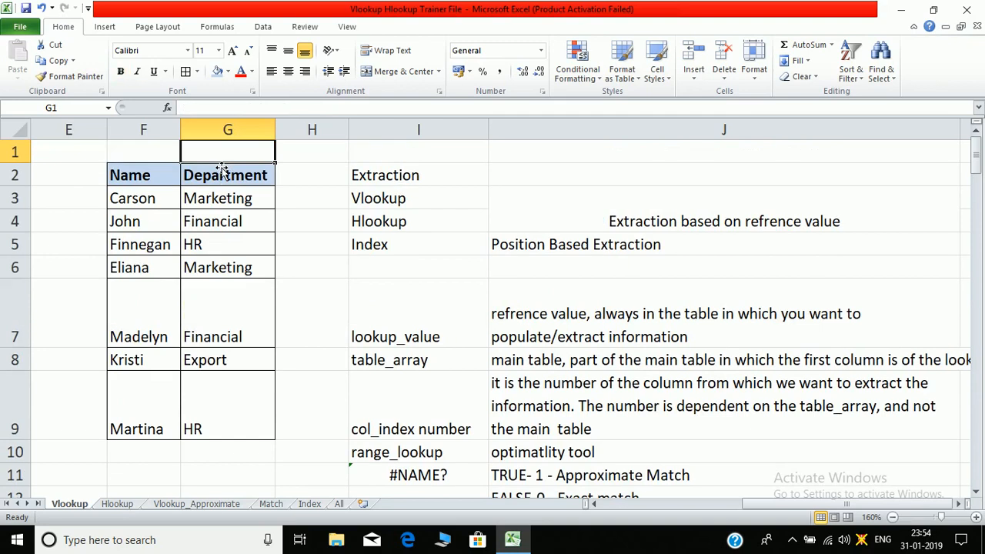
double_click(220, 197)
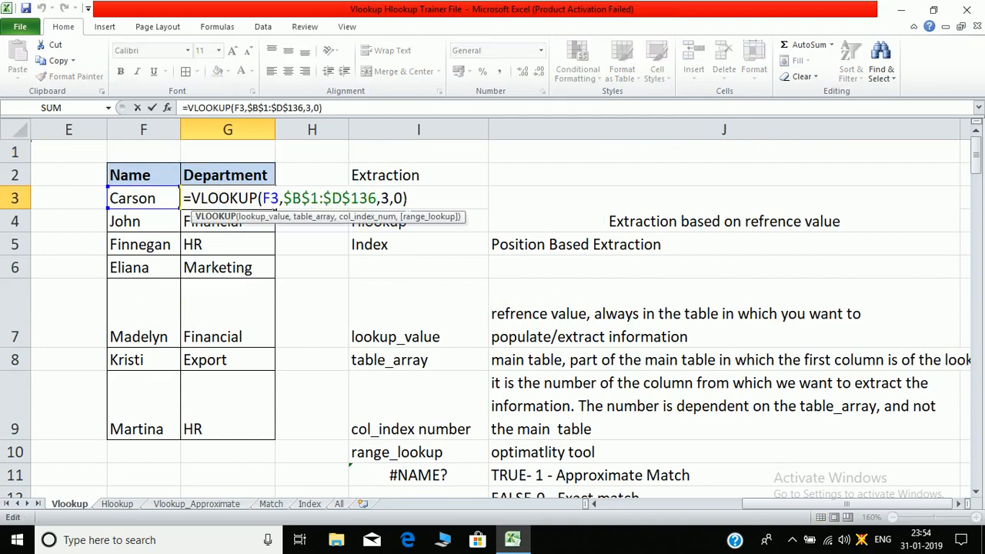
left_click(403, 199)
key("BackSpace")
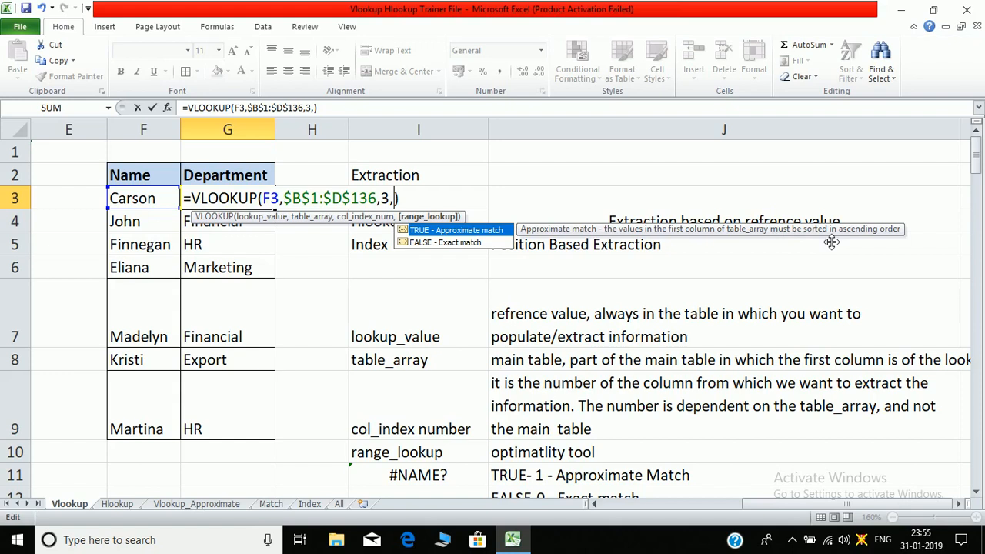
type("0")
key("Return")
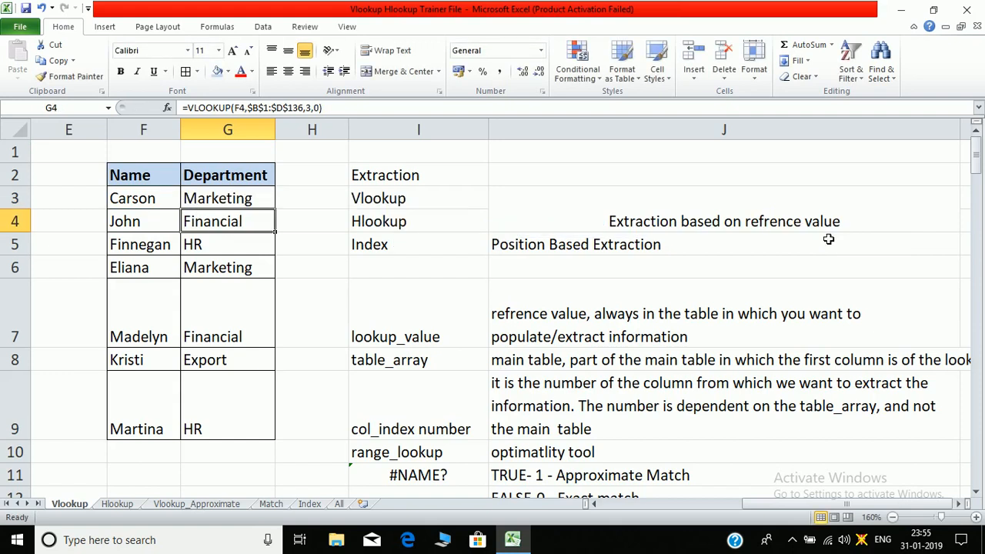
key("Down")
key("Down")
key("Down")
key("Down")
key("Down")
key("Down")
key("Down")
key("Down")
key("Up")
key("Right")
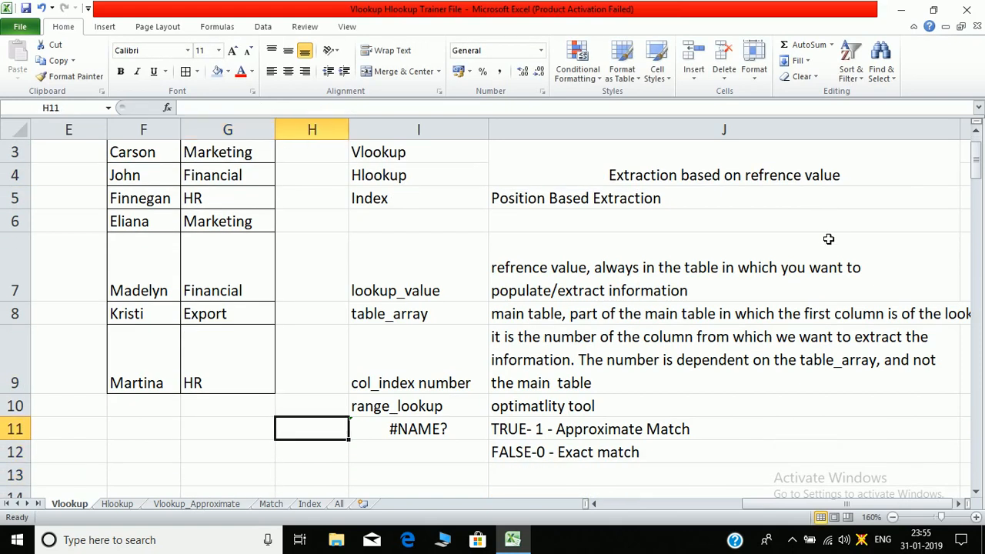
key("Right")
key("Delete")
key("Right")
key("Right")
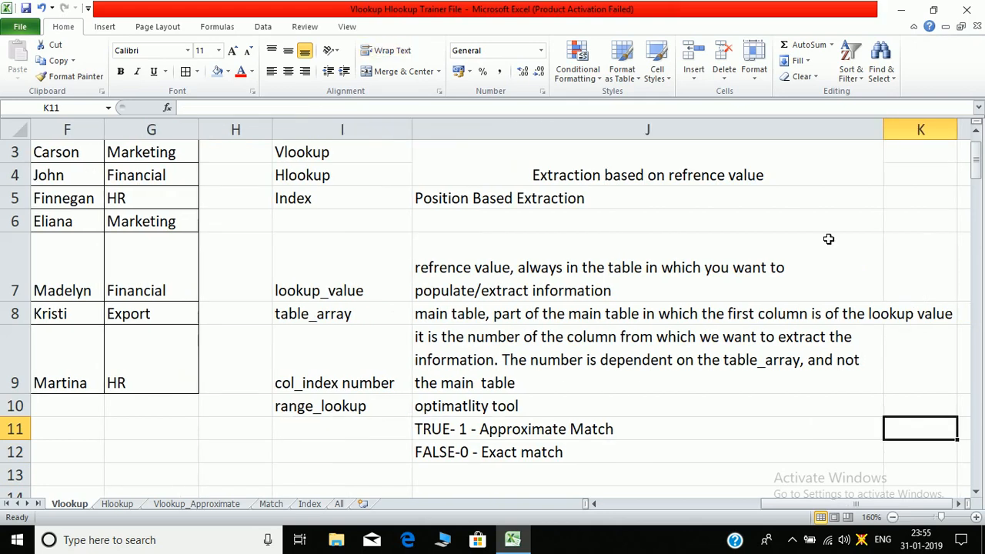
Add the note 'numbers' in K11 beside the approximate-match entry.
key("Left")
key("Right")
left_click(653, 428)
key("F2")
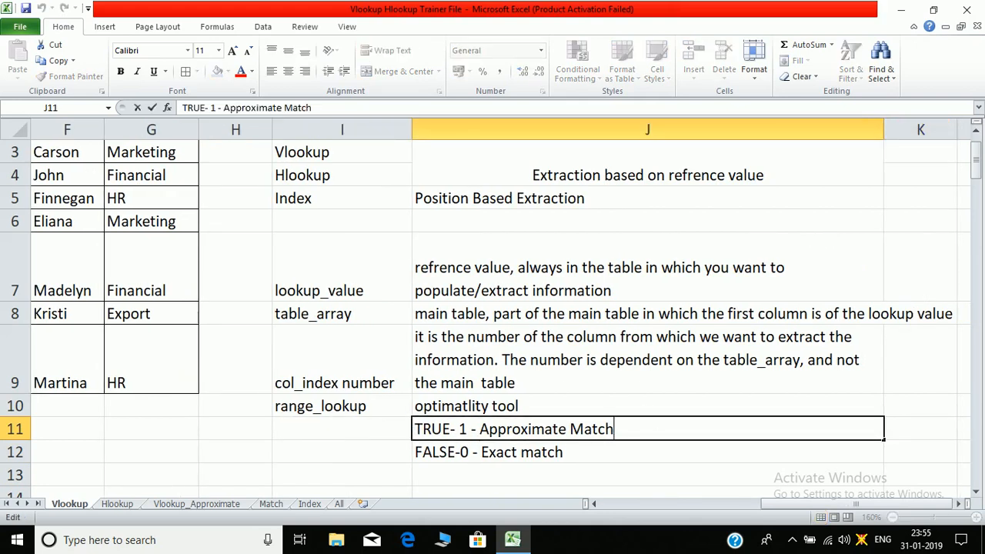
key("Tab")
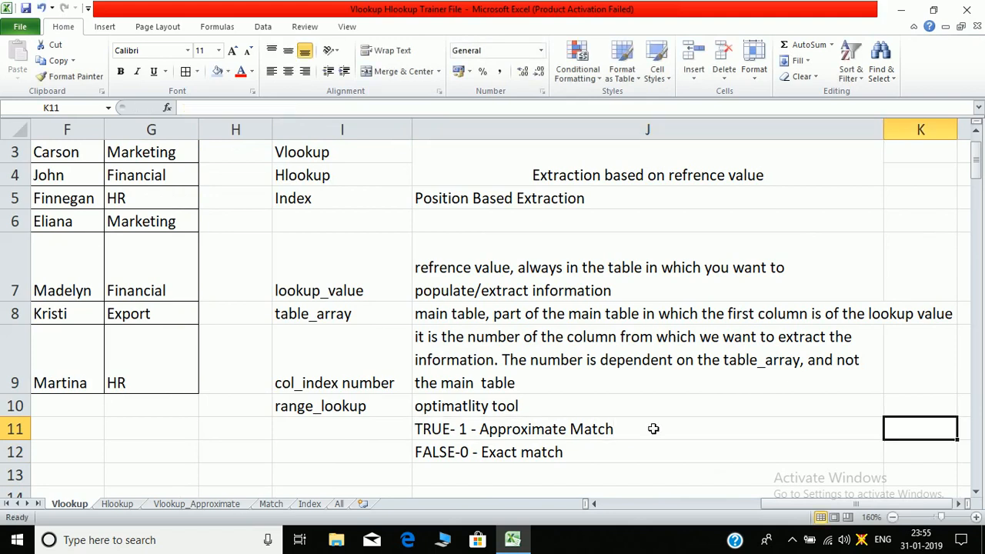
type("numbers")
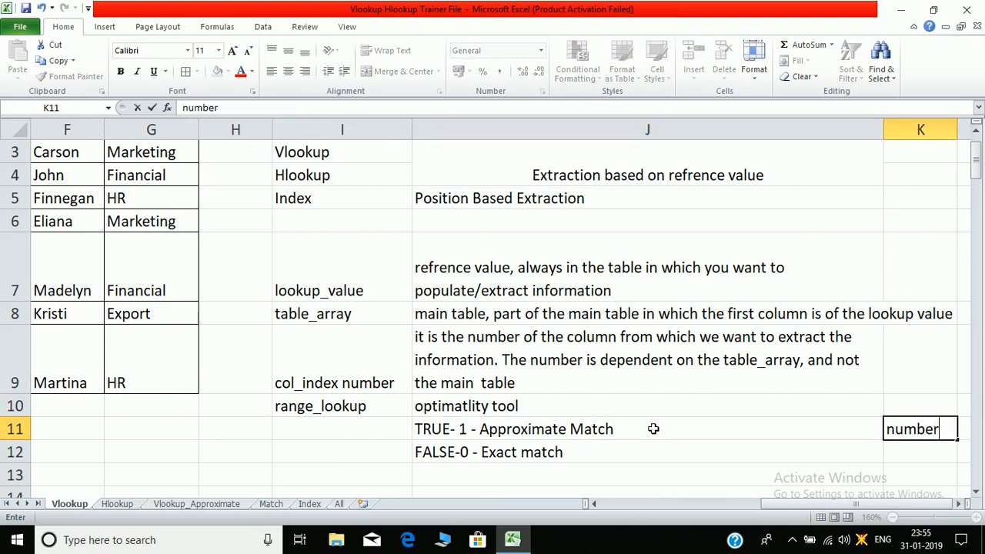
key("Return")
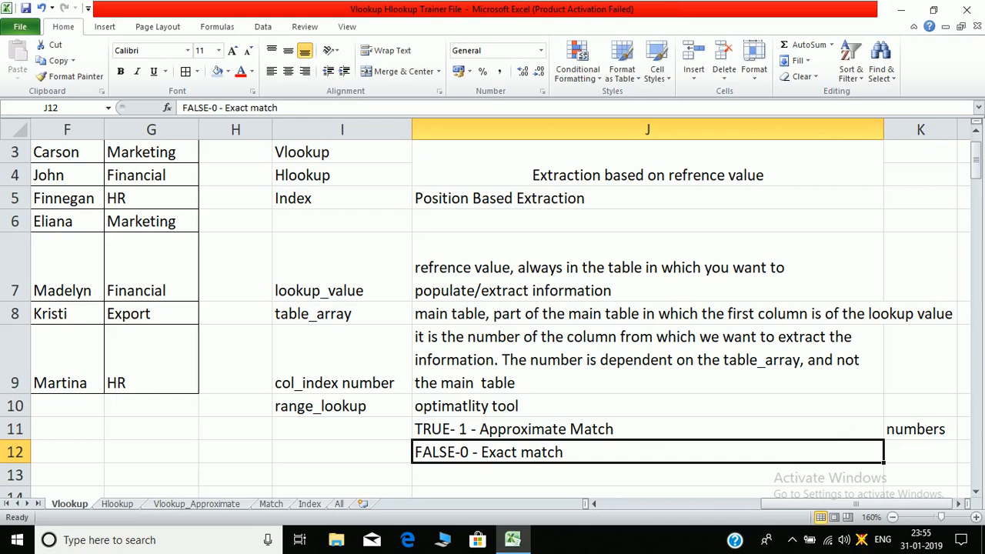
Add the note 'numbers/text' in K12 beside the exact-match entry.
left_click(927, 456)
type("numbe")
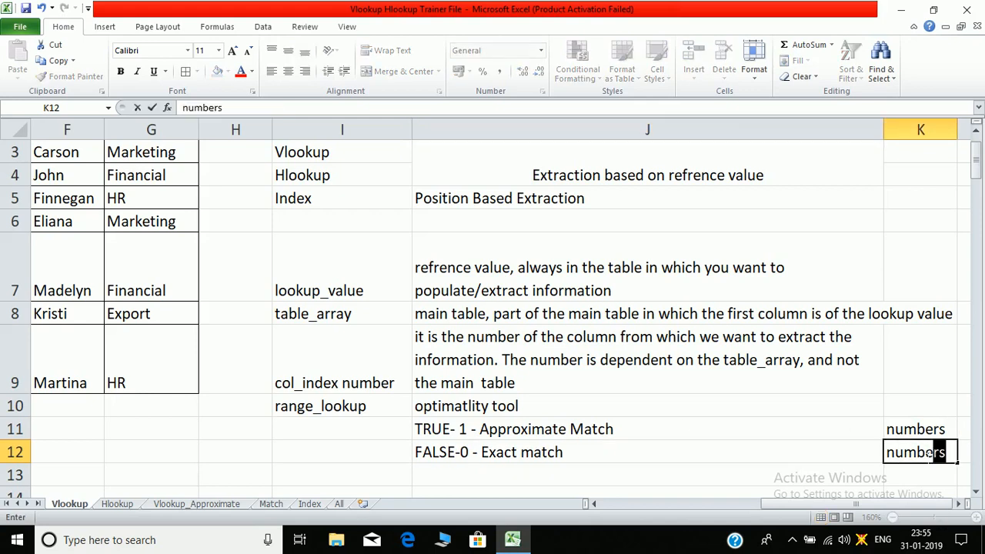
type("rs/text")
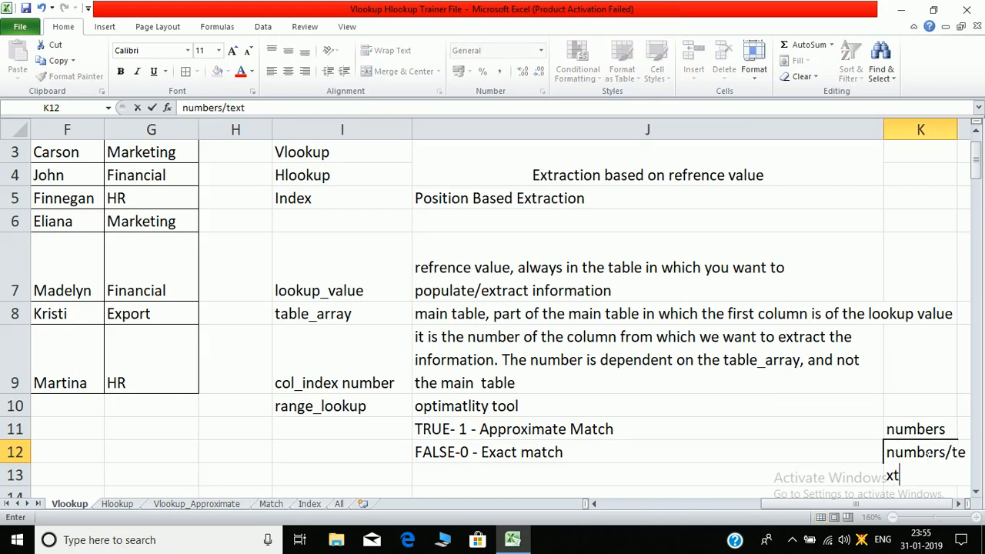
key("Tab")
left_click(867, 432)
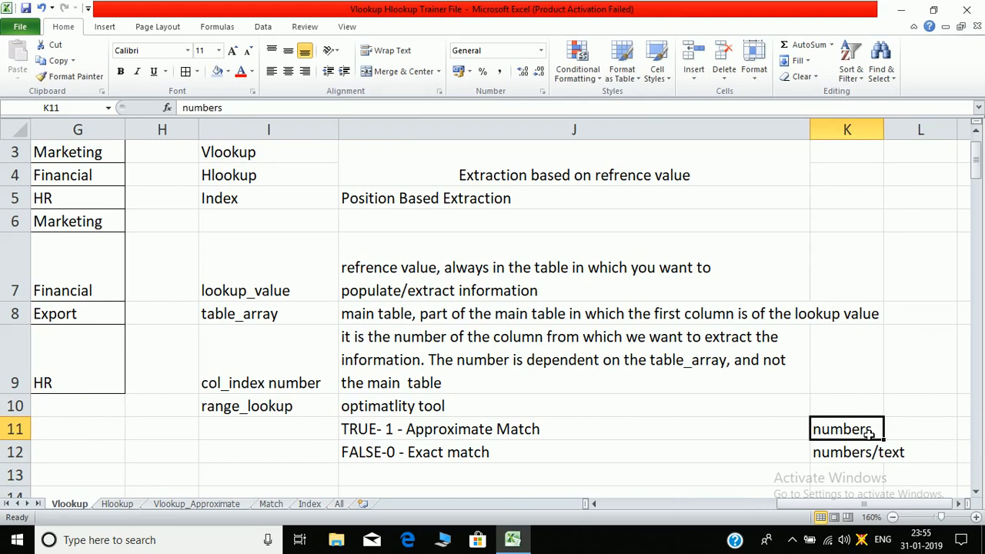
key("Left")
key("Left")
key("Left")
key("Left")
key("Left")
key("Up")
key("Up")
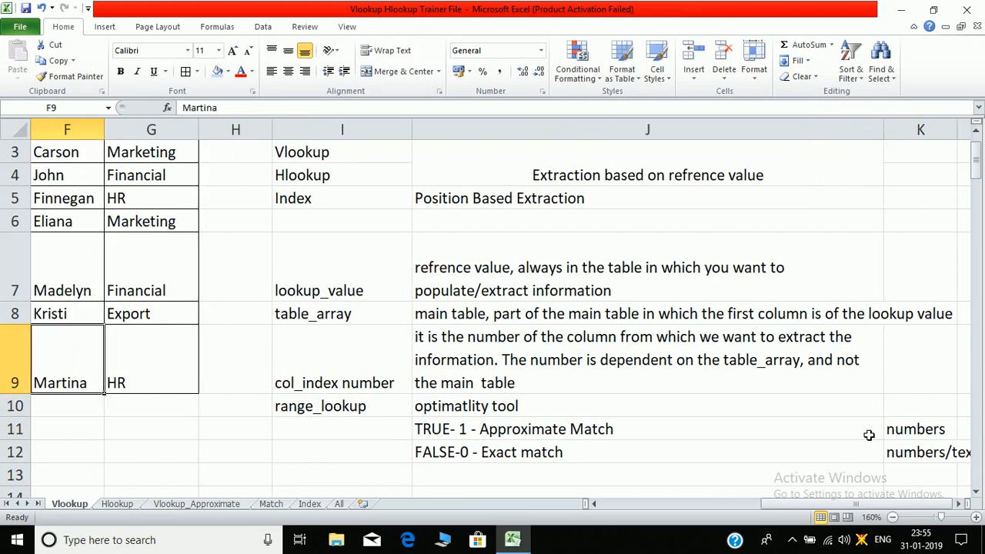
key("ctrl+Up")
key("ctrl+Up")
key("Left")
key("Left")
key("Left")
key("Left")
key("Down")
key("Down")
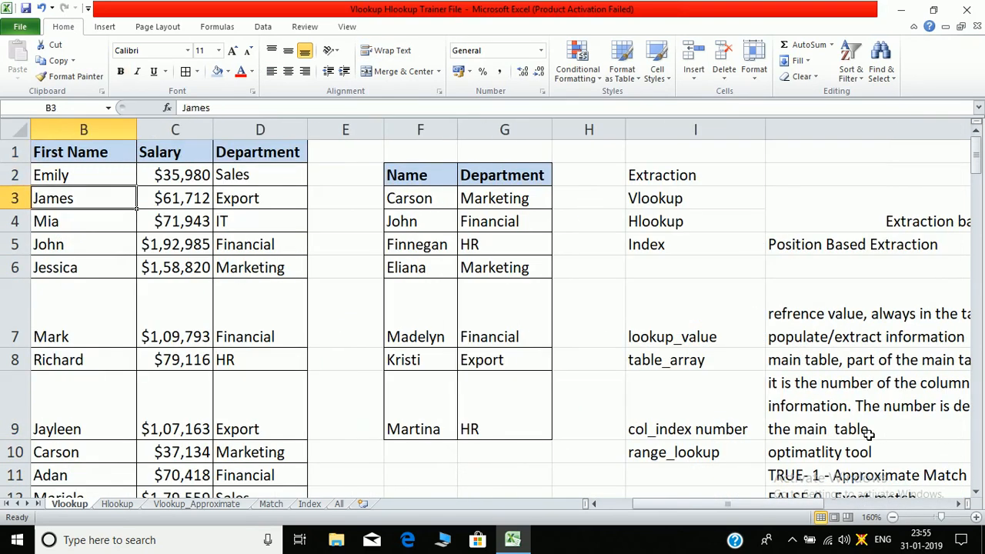
key("Right")
key("Right")
key("Right")
key("Right")
key("Right")
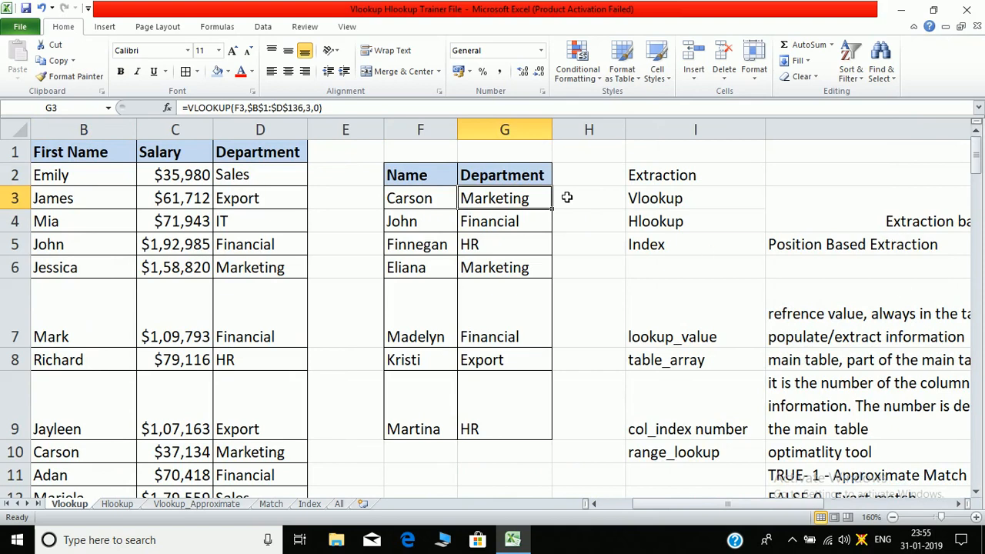
double_click(517, 202)
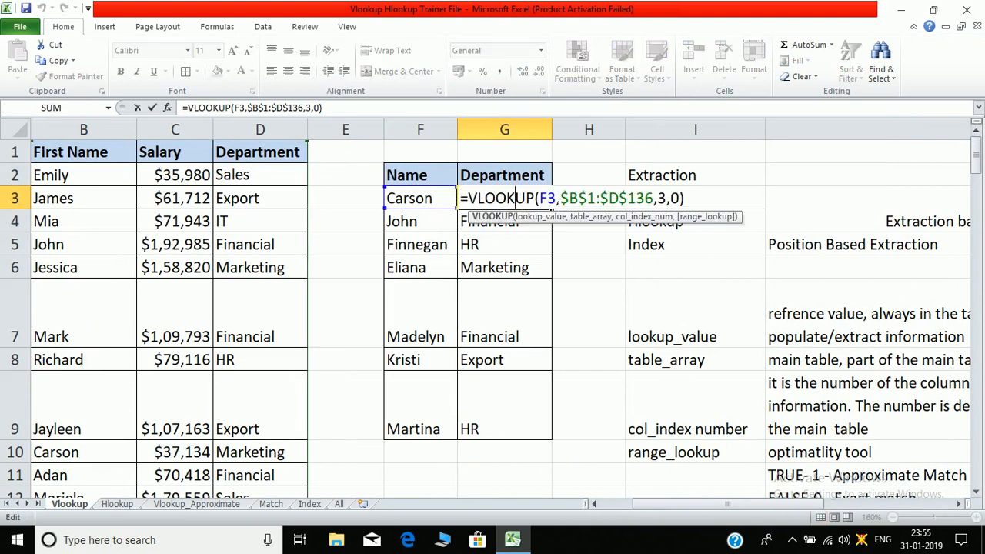
key("Right")
key("Right")
key("Right")
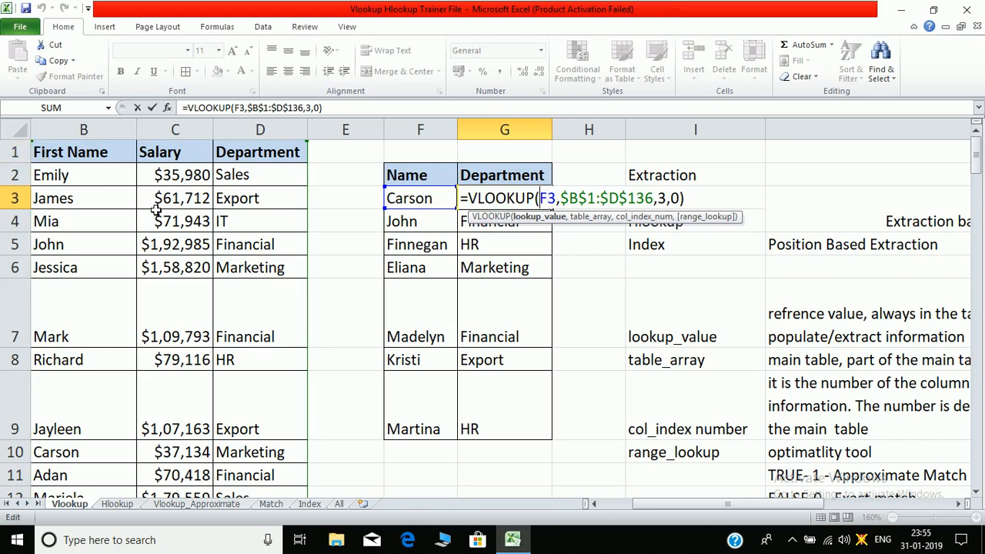
key("ctrl+Return")
left_click(143, 252)
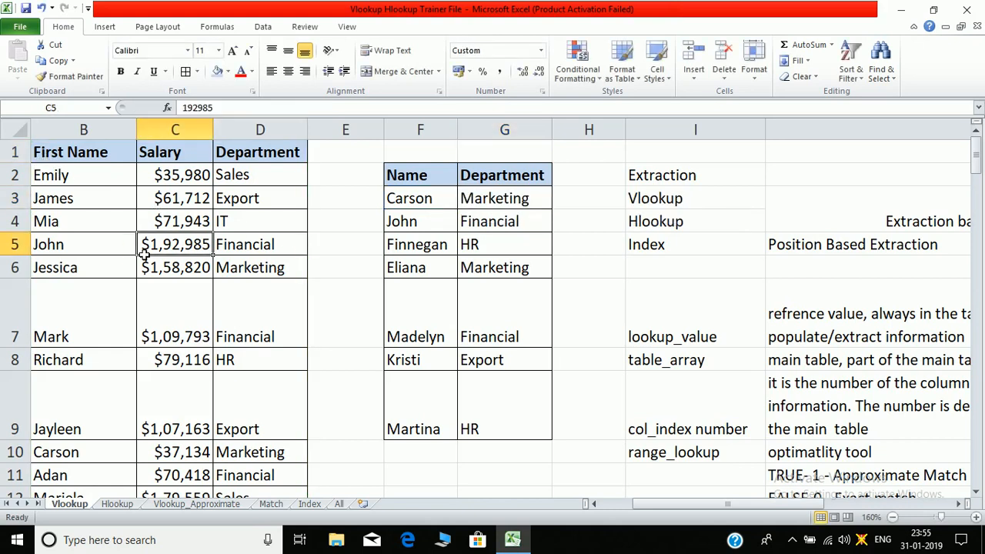
key("Left")
key("Left")
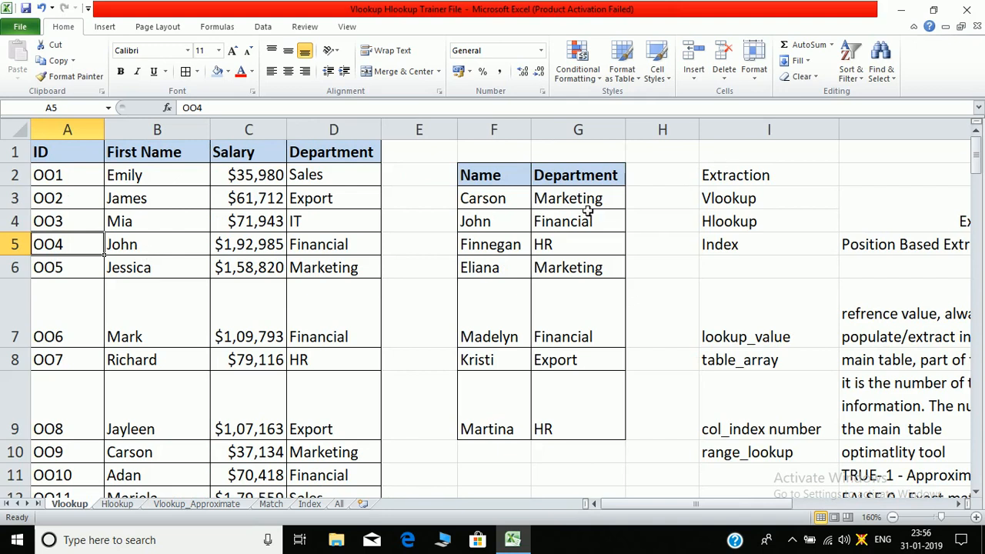
double_click(583, 201)
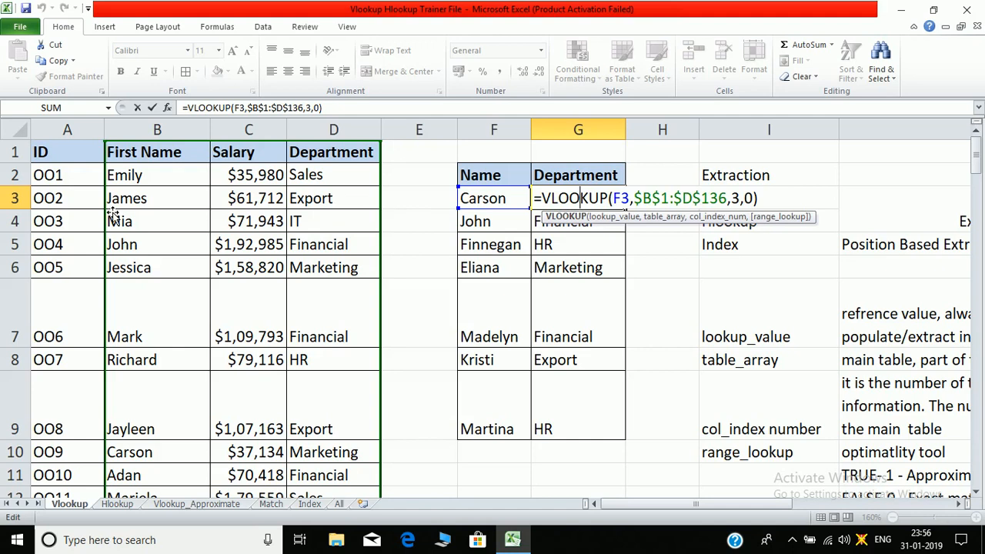
key("ctrl+Return")
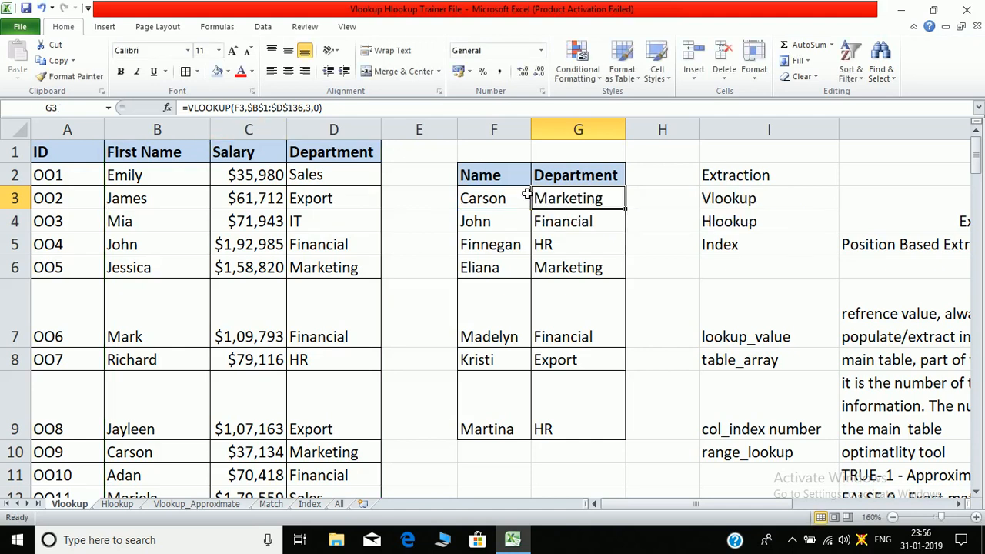
key("Tab")
key("Return")
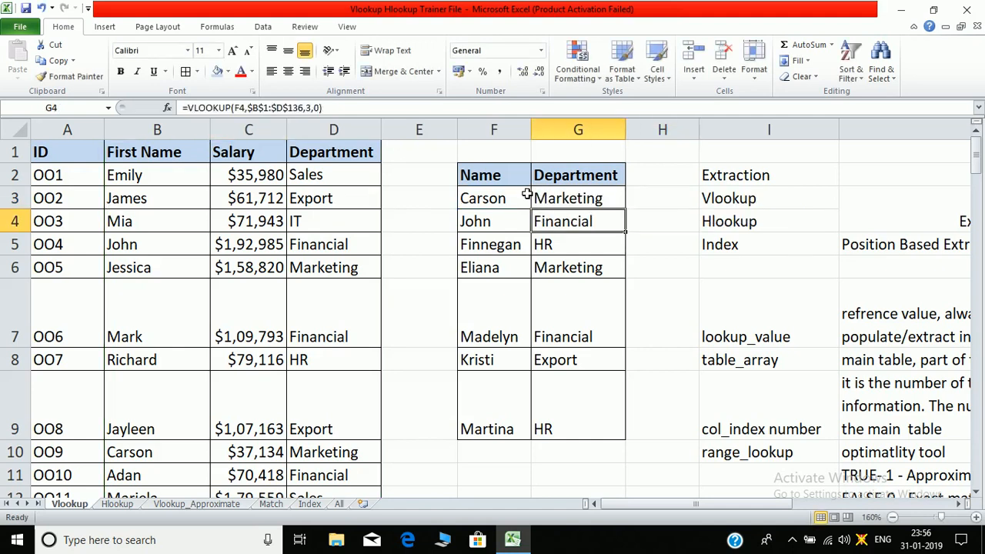
key("Left")
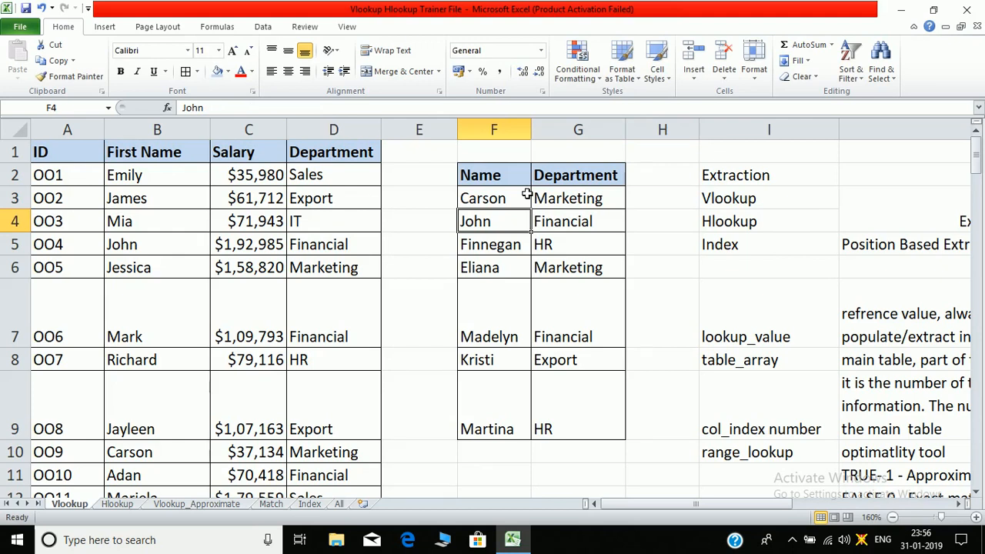
key("Right")
key("Right")
key("Right")
key("Right")
key("Up")
key("Up")
key("Up")
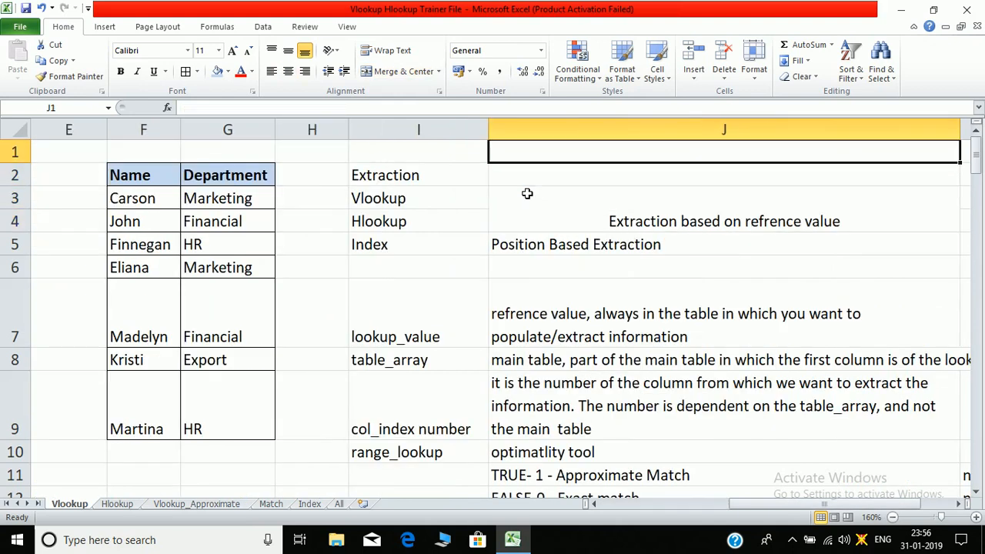
type("Vertical")
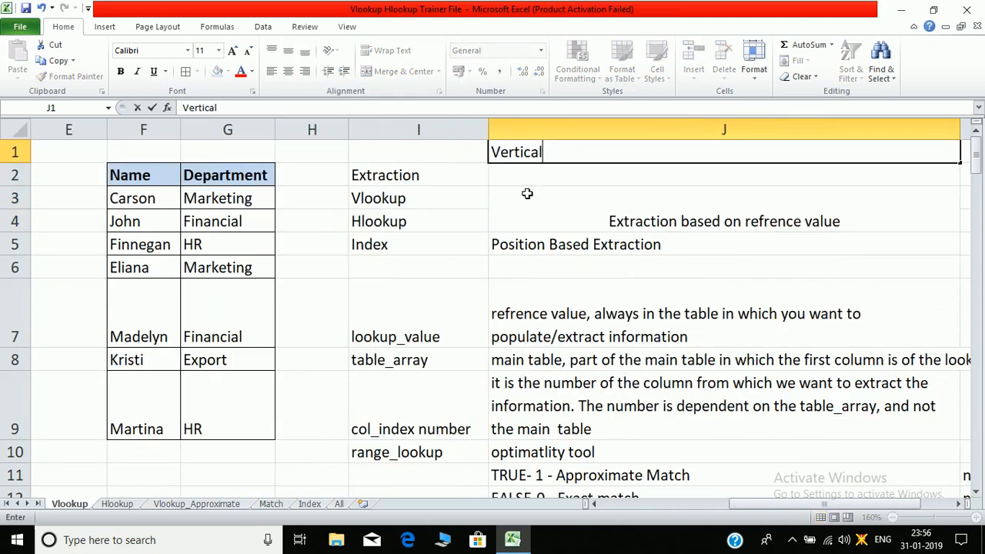
type(" Lookup")
Finish the 'Vertical Lookup' heading in J1, then glance over the employee names.
key("Tab")
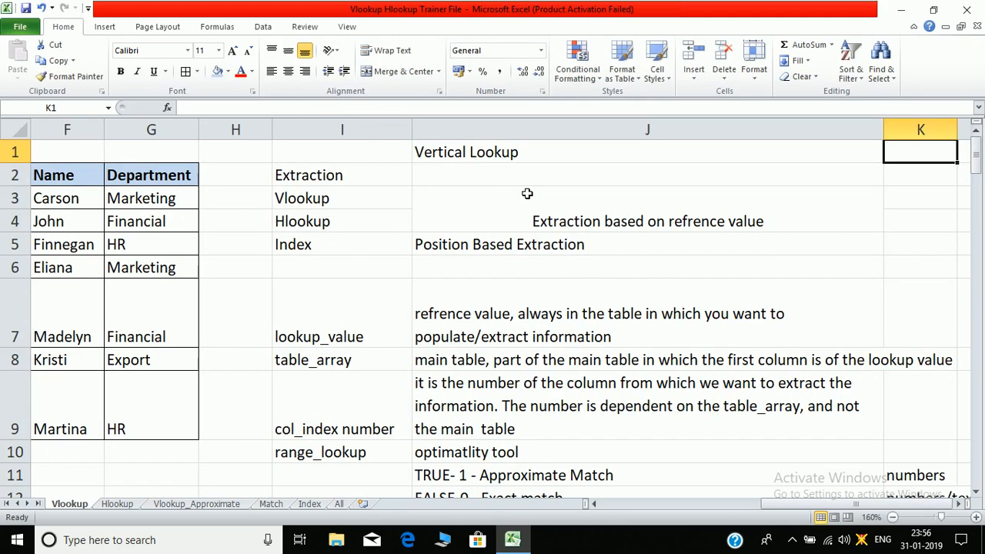
left_click(85, 231)
key("Left")
key("Left")
key("Left")
key("Left")
key("Left")
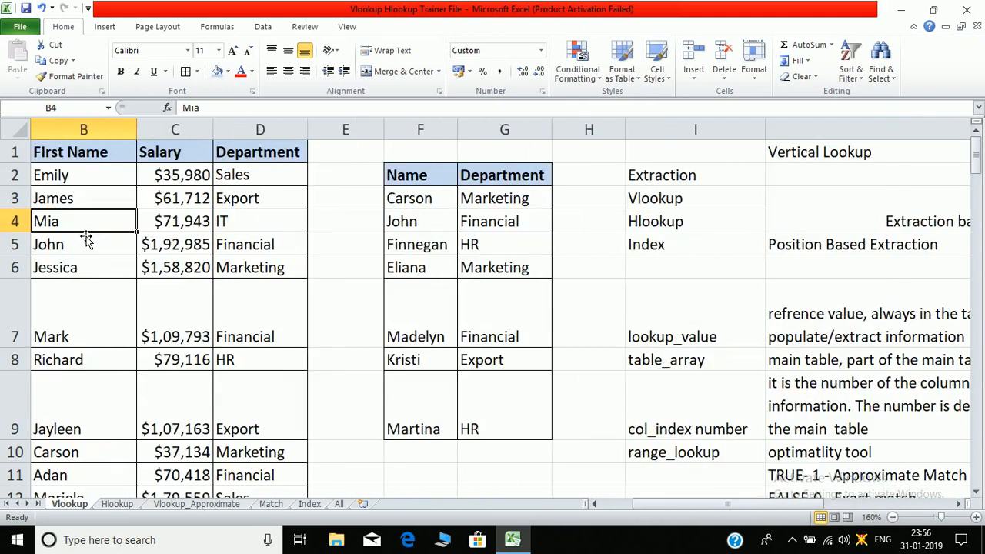
key("Up")
key("Up")
key("Right")
key("shift+Down")
key("shift+Down")
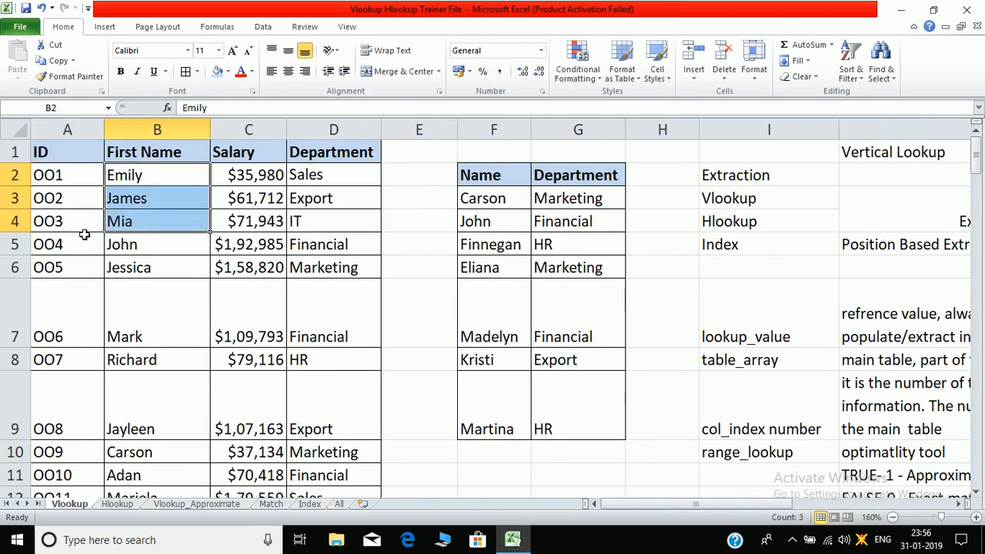
key("shift+Up")
key("shift+Up")
key("Down")
Type the heading 'Hlookup' in K1.
key("Up")
key("Right")
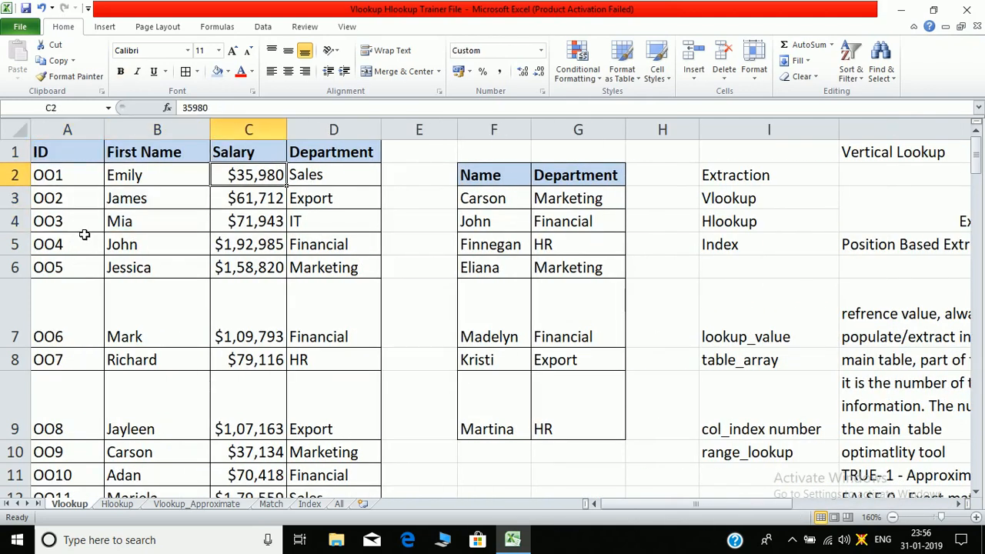
key("Right")
key("Right")
key("Right")
key("Right")
key("Right")
key("Right")
key("Right")
key("Right")
key("Left")
key("Up")
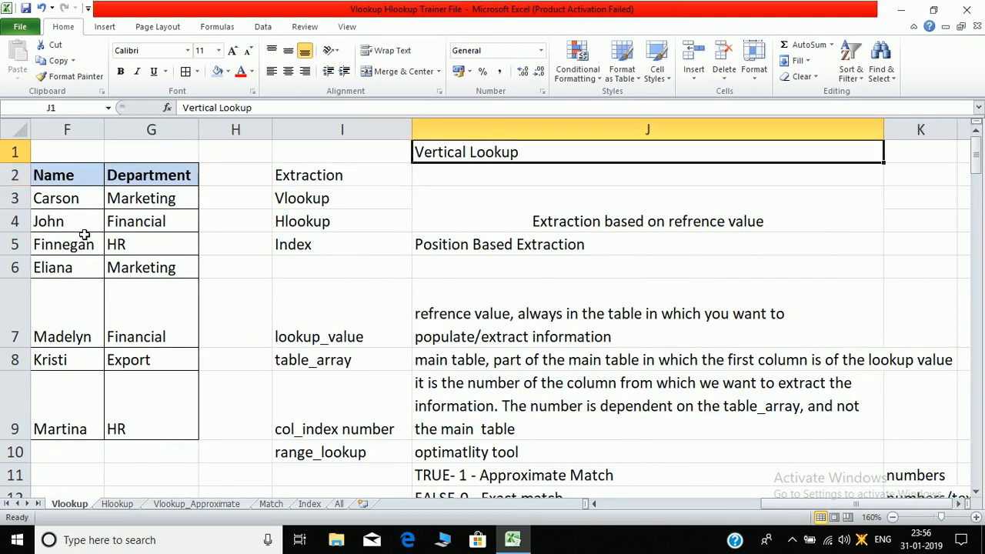
key("Right")
type("Hloku")
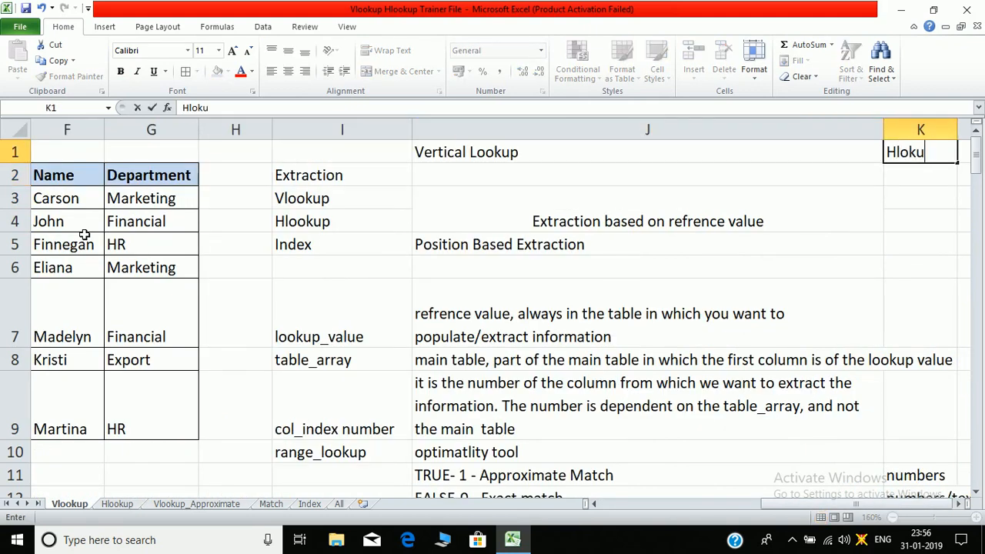
key("BackSpace")
key("BackSpace")
key("BackSpace")
type("ookup")
key("Return")
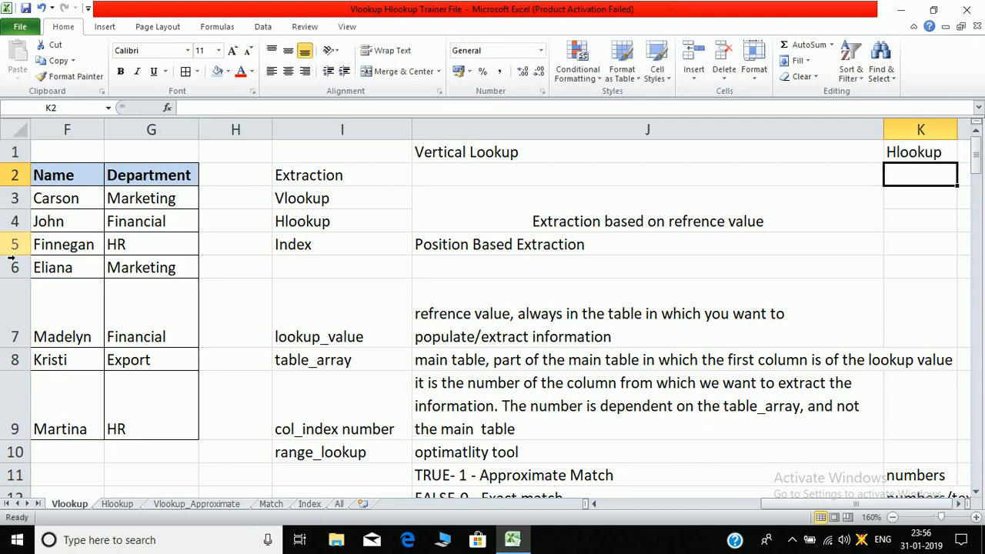
Copy the Name column from the Name header down through Martina.
left_click(66, 200)
key("Left")
key("Left")
key("Up")
key("Up")
key("Right")
key("Right")
key("shift+Down")
key("shift+Down")
key("shift+Down")
key("shift+Down")
key("shift+Down")
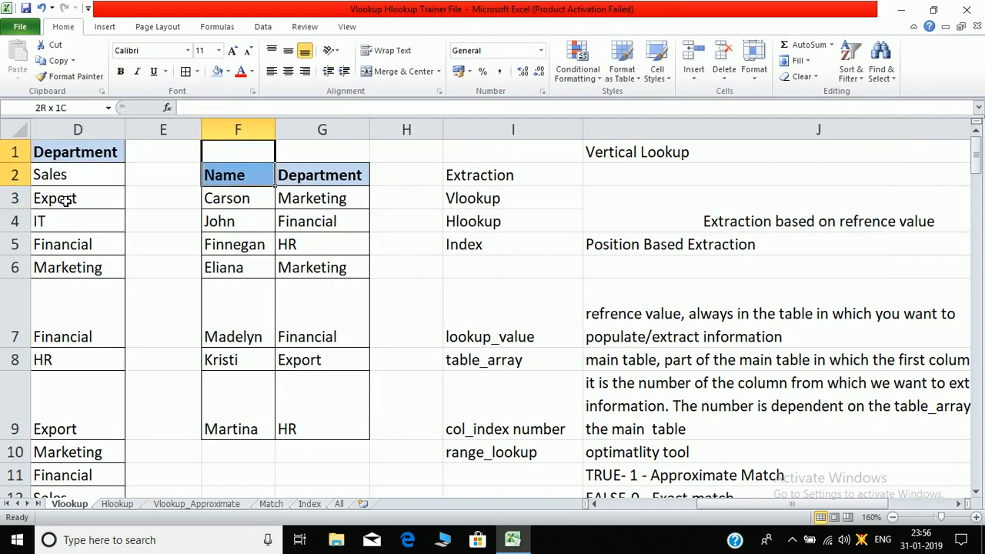
key("Up")
key("Down")
key("shift+Down")
key("shift+Down")
key("shift+Down")
key("shift+Down")
key("shift+Down")
key("shift+Down")
key("shift+Down")
key("shift+Down")
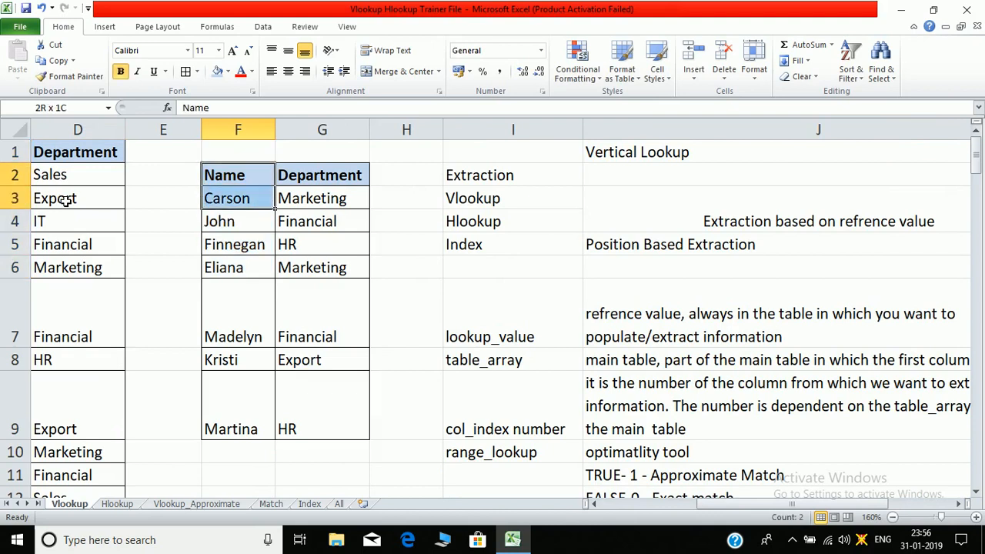
key("shift+Up")
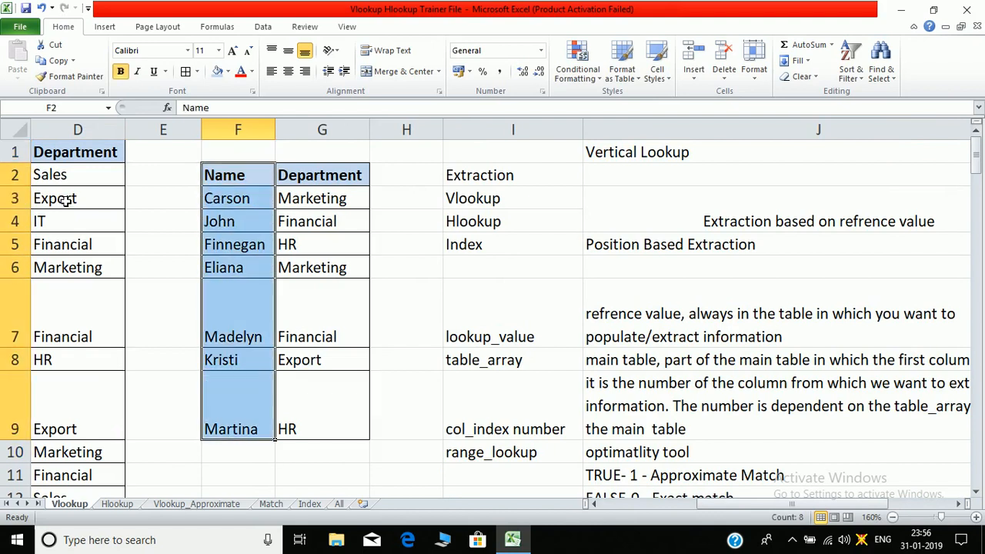
key("ctrl+c")
Paste the names transposed across row 16 starting at F16.
key("Down")
key("Down")
key("Down")
key("Down")
key("Down")
key("Down")
key("Down")
key("Down")
key("Down")
key("Down")
key("Down")
key("Down")
key("Down")
key("Down")
key("Down")
key("Down")
key("Down")
key("Down")
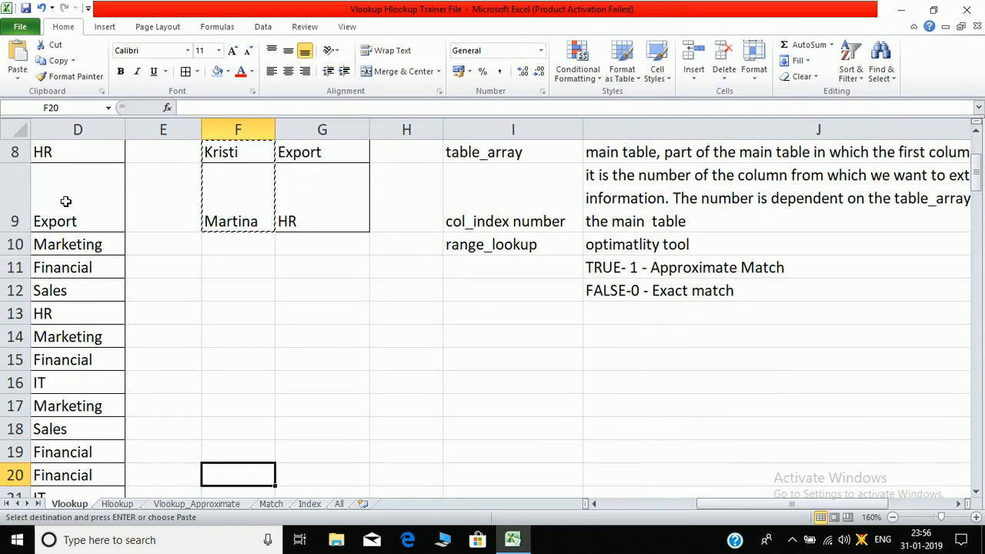
key("Up")
key("Up")
key("Up")
key("Up")
key("ctrl+alt+v")
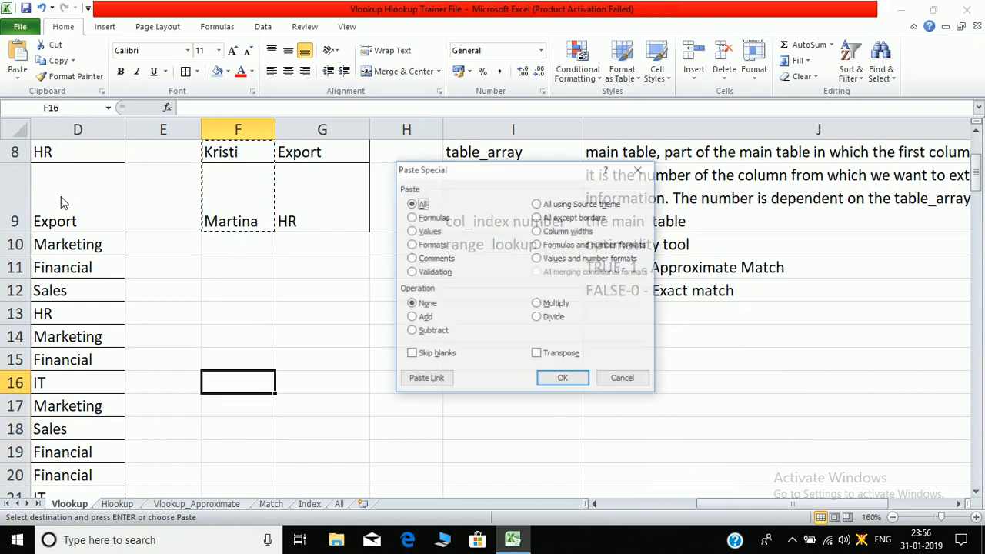
key("e")
key("Return")
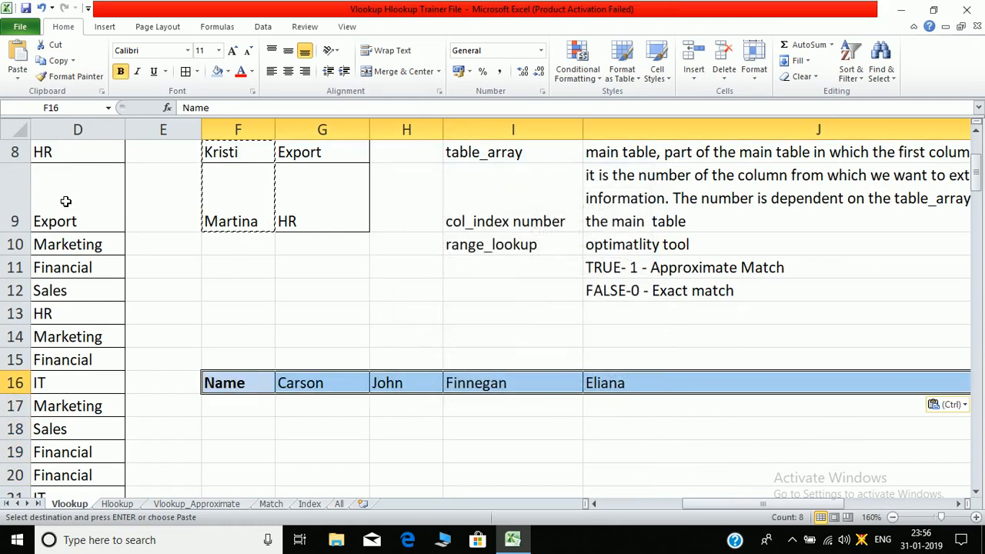
Add a bold, light-blue-filled 'Department' label in F17 beneath Name.
left_click(220, 405)
type("Depa")
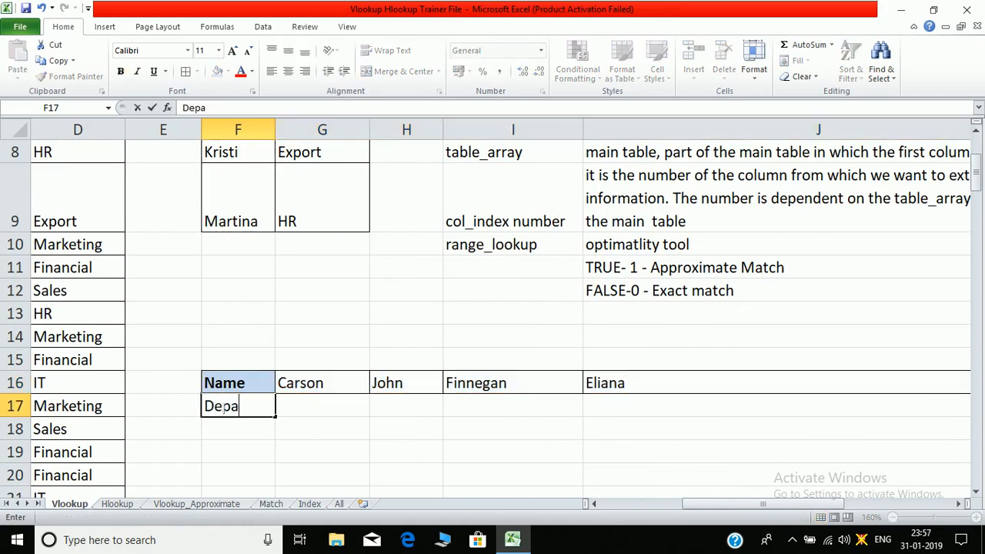
type("rtment")
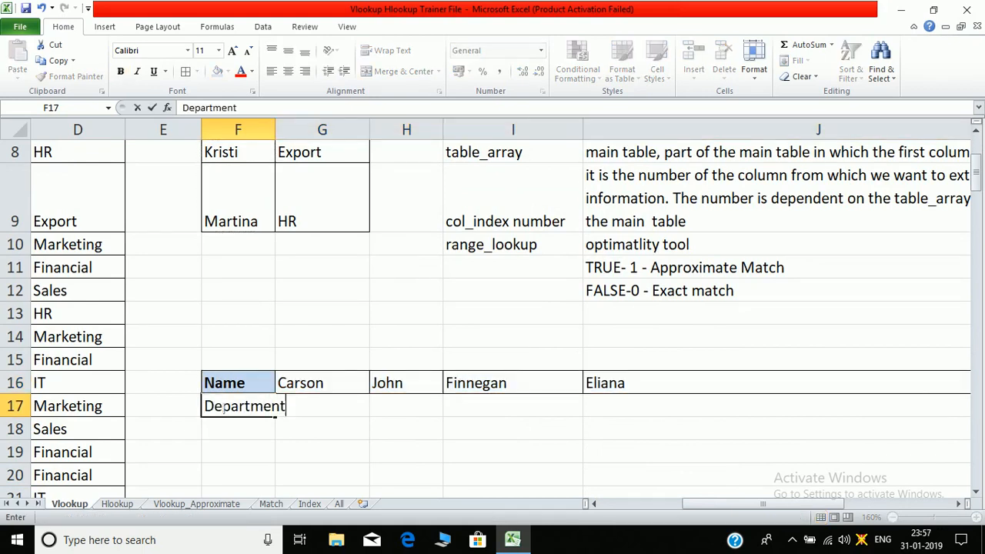
key("Tab")
left_click(223, 408)
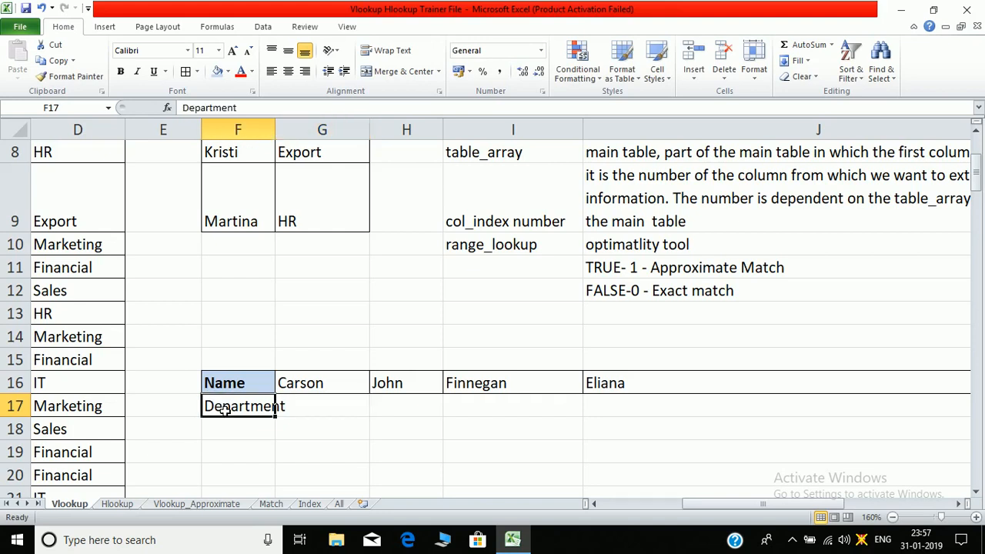
key("ctrl+c")
key("Escape")
key("ctrl+b")
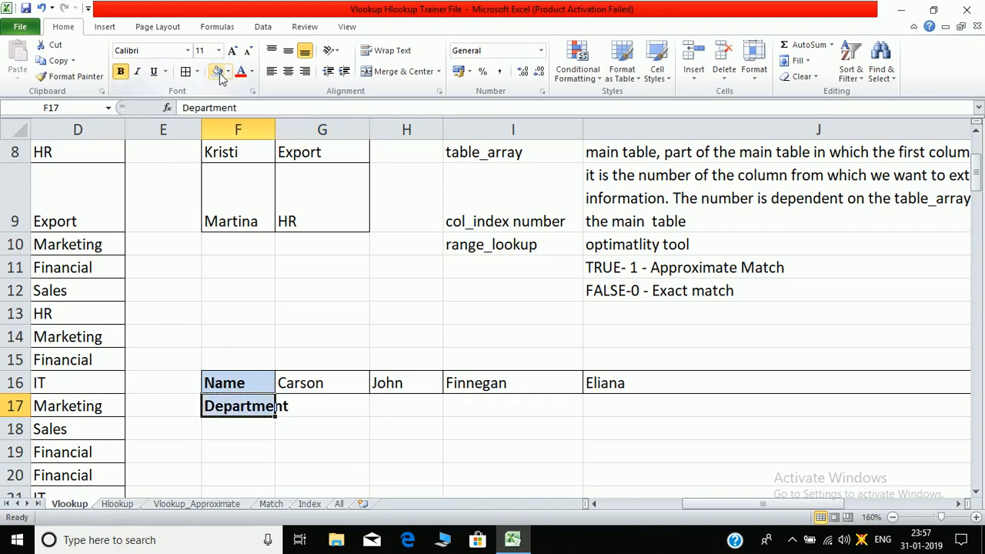
left_click(218, 71)
left_click(314, 410)
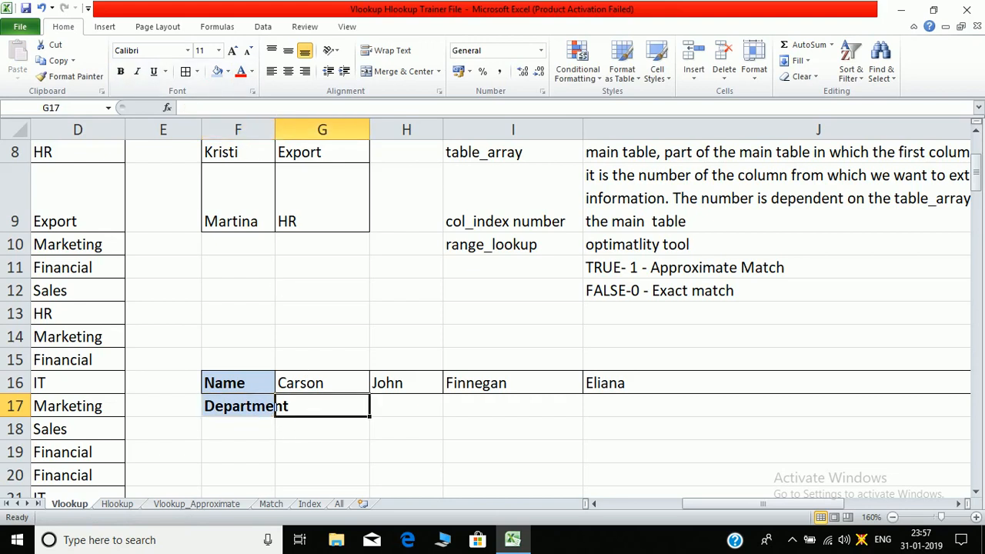
Widen column F so the Department label fits, discarding a stray =h entry.
left_click_drag(274, 129, 295, 128)
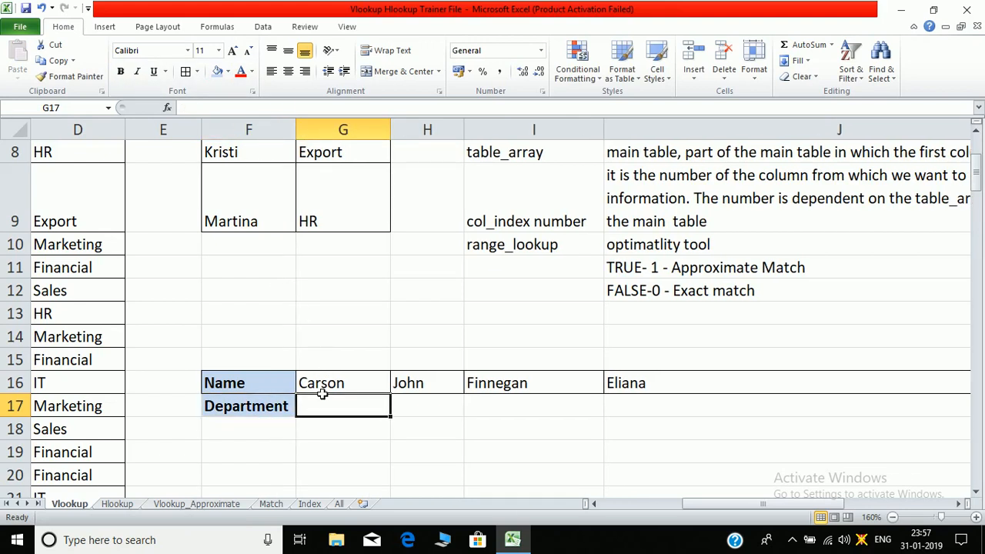
type("=h")
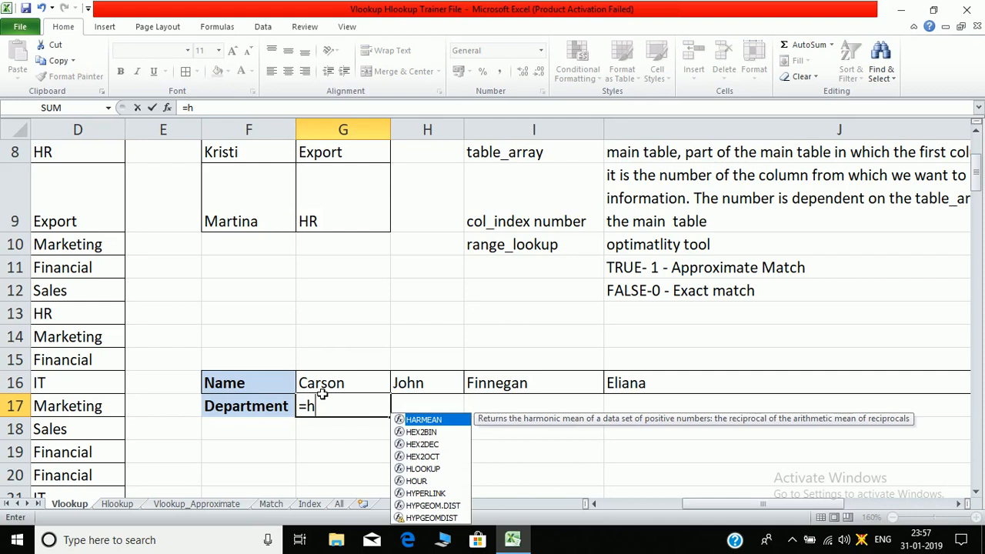
key("Escape")
key("Escape")
Move up through the employee table to the top of the First Name column.
key("Up")
key("Up")
key("Left")
key("Left")
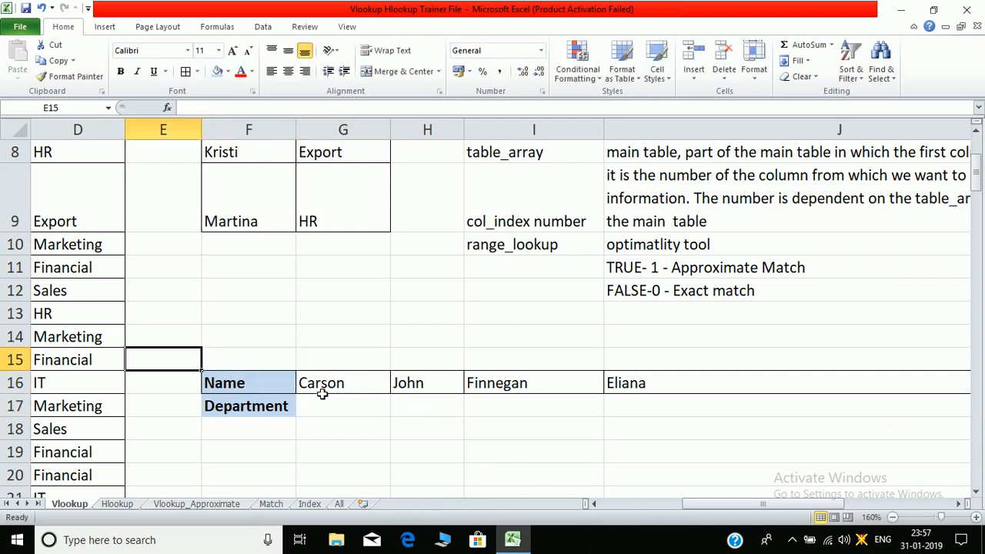
key("Up")
key("Up")
key("Left")
key("Left")
key("Left")
key("Left")
key("Up")
key("Up")
key("Up")
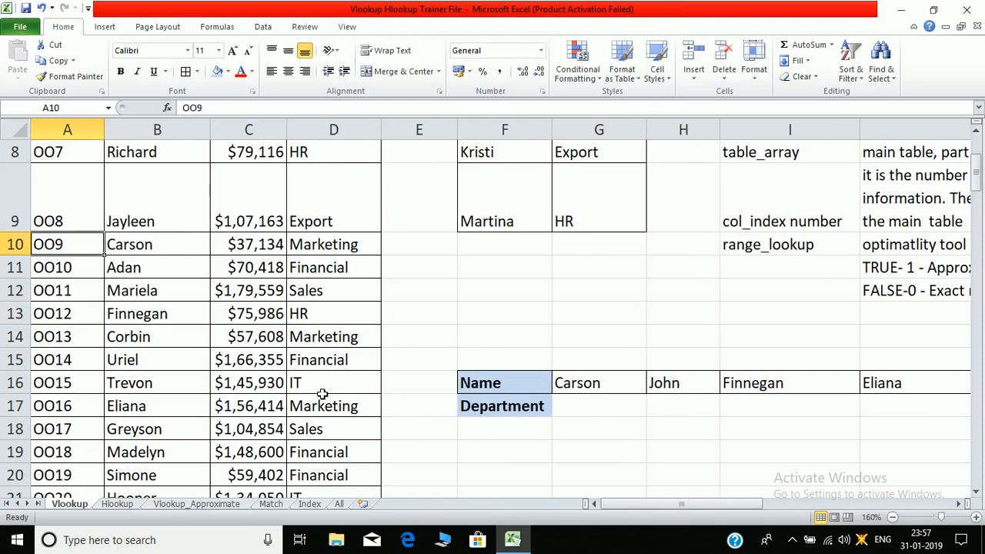
key("Up")
key("Up")
key("Up")
key("Up")
key("Up")
key("Up")
key("Up")
key("Up")
key("Down")
key("Right")
key("Up")
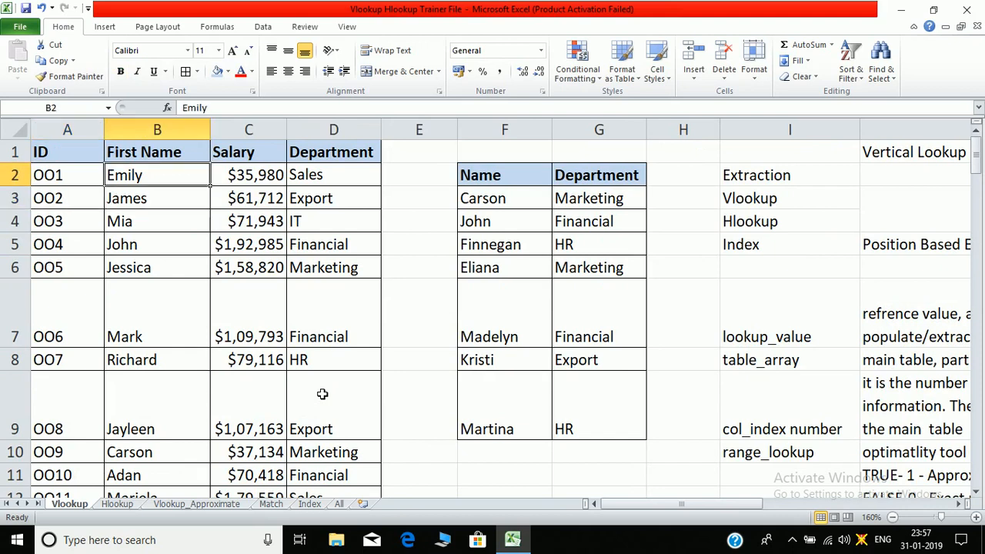
Browse down the first names to Mia and back to the header, then refocus the workbook.
key("shift+Down")
key("shift+Down")
key("shift+Down")
key("Down")
key("Down")
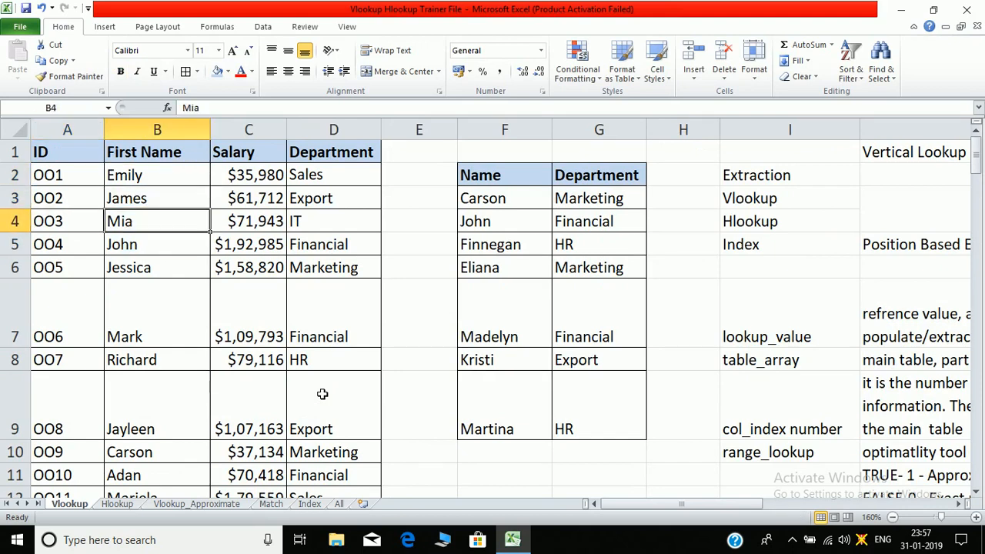
key("Up")
key("Down")
key("Down")
key("Down")
key("Down")
key("Down")
key("Down")
key("Down")
key("Down")
key("Down")
key("Down")
key("Down")
key("Down")
key("Down")
key("Down")
key("Down")
key("Down")
key("Down")
key("Down")
key("Down")
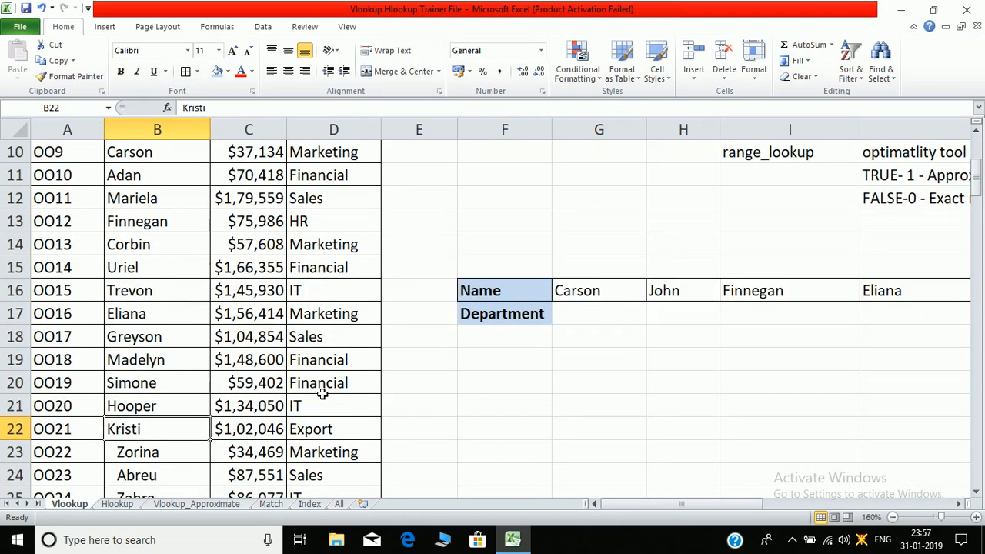
key("Up")
key("Up")
key("Up")
key("Up")
key("Up")
key("Up")
key("Up")
key("Up")
key("Up")
key("Up")
key("Up")
key("Up")
key("Up")
key("Up")
key("Up")
key("Up")
key("Up")
key("Up")
key("Up")
key("Up")
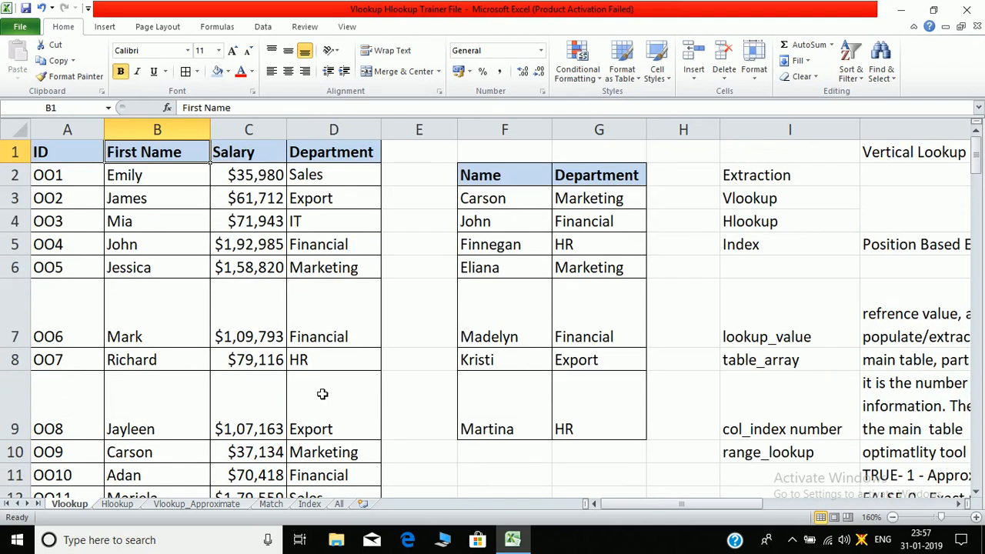
key("alt+Tab")
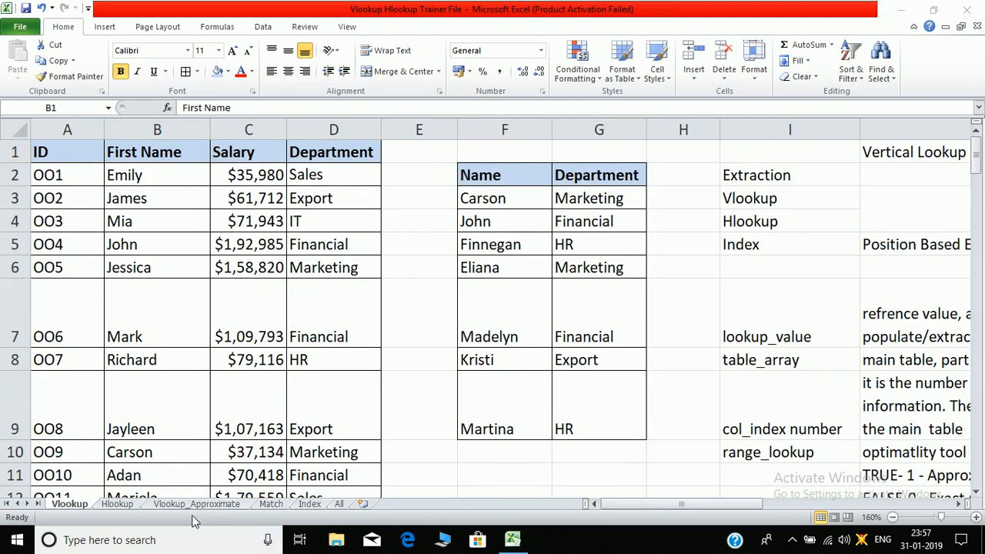
left_click(129, 503)
Go to the Hlookup sheet, cancel the =h started in B2, and return after viewing Vlookup.
left_click(123, 504)
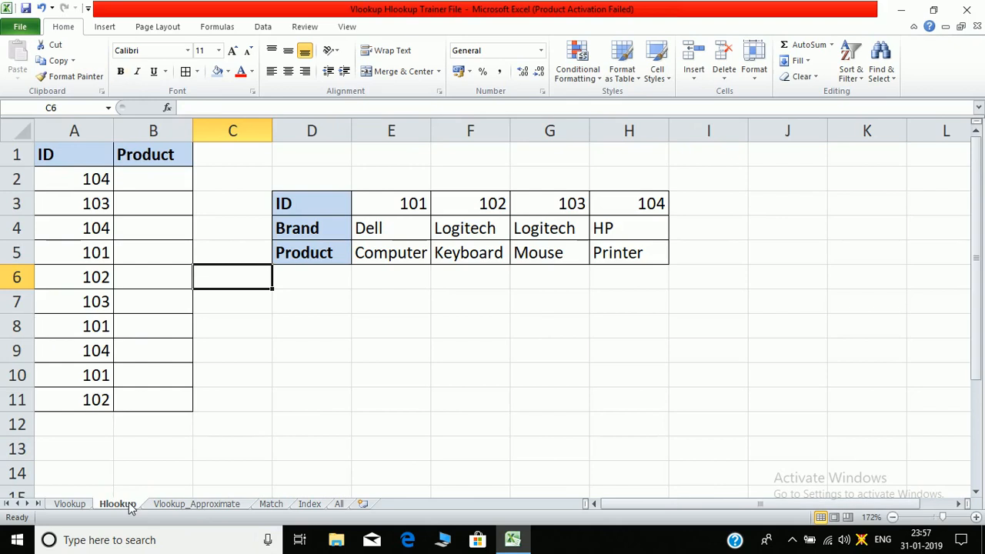
left_click(164, 182)
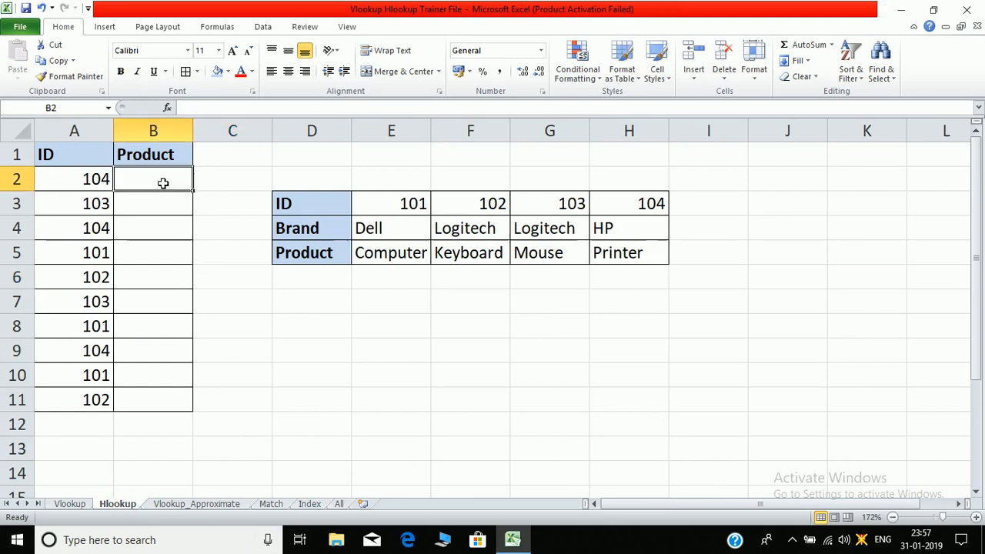
type("=")
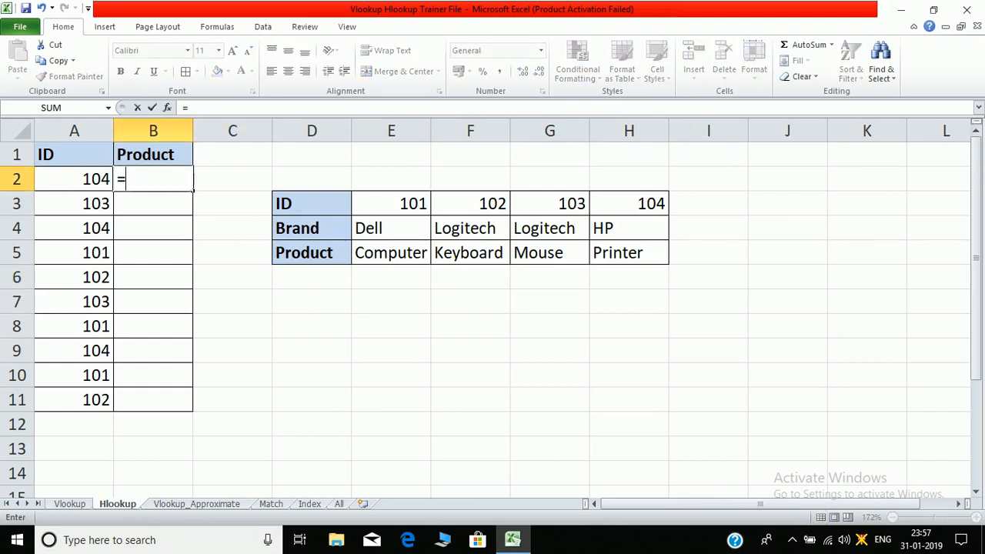
type("h")
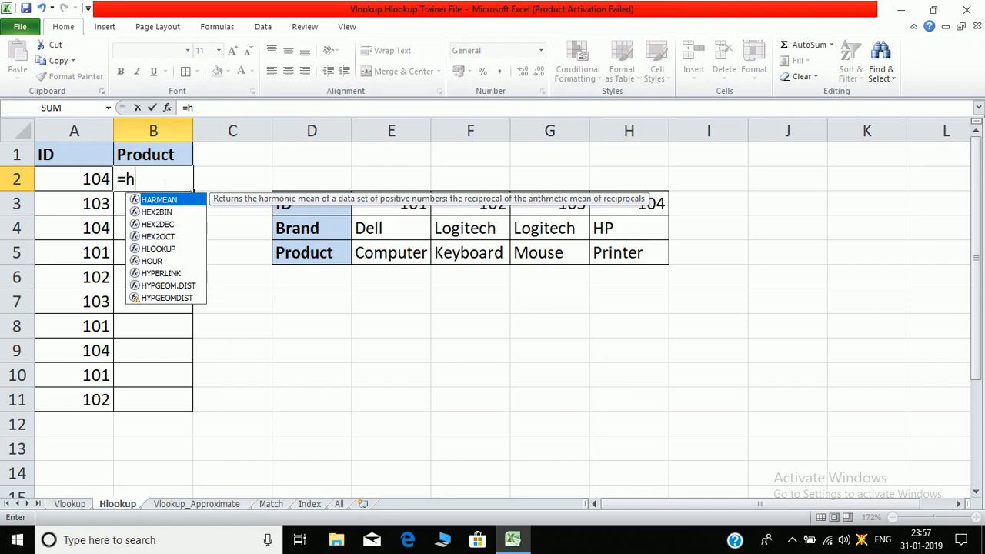
key("Escape")
key("Escape")
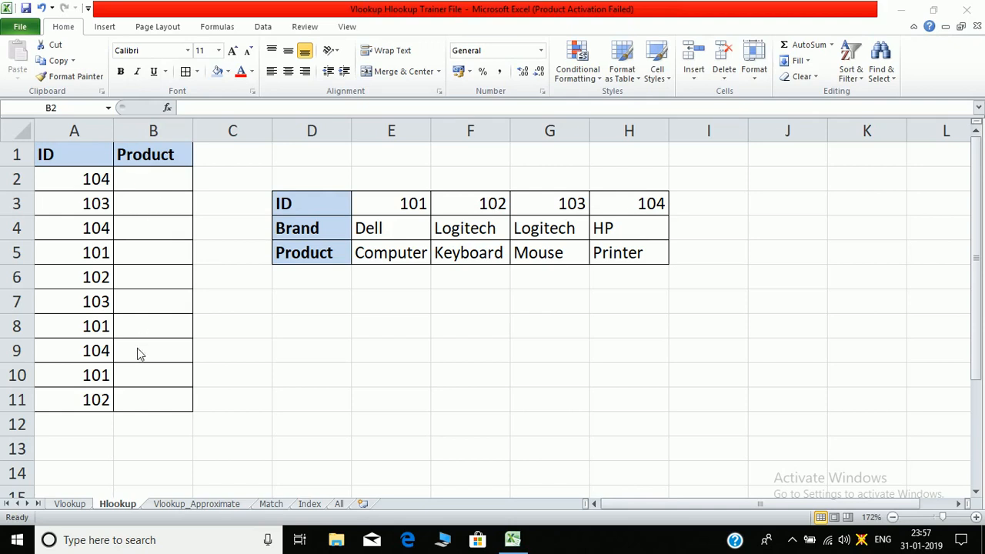
left_click(80, 503)
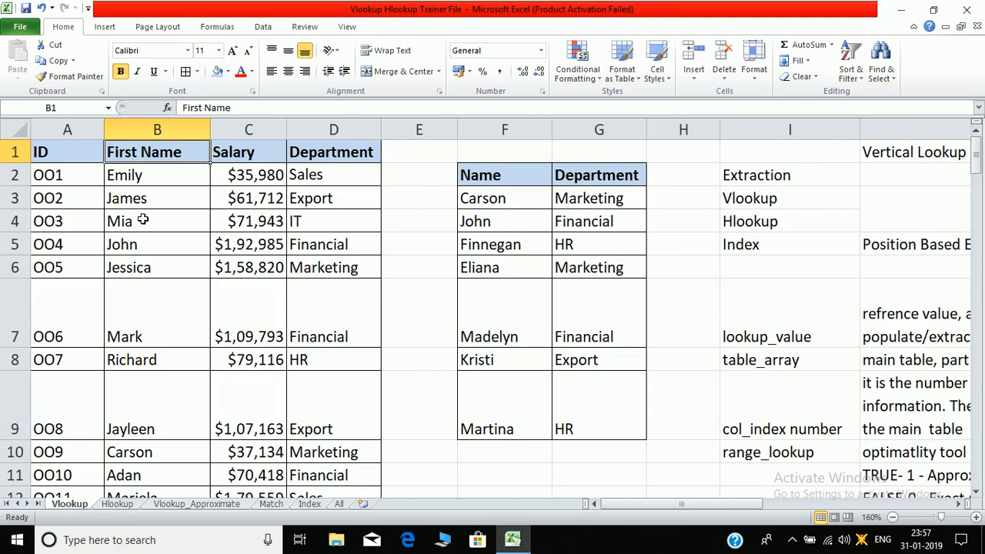
left_click(119, 505)
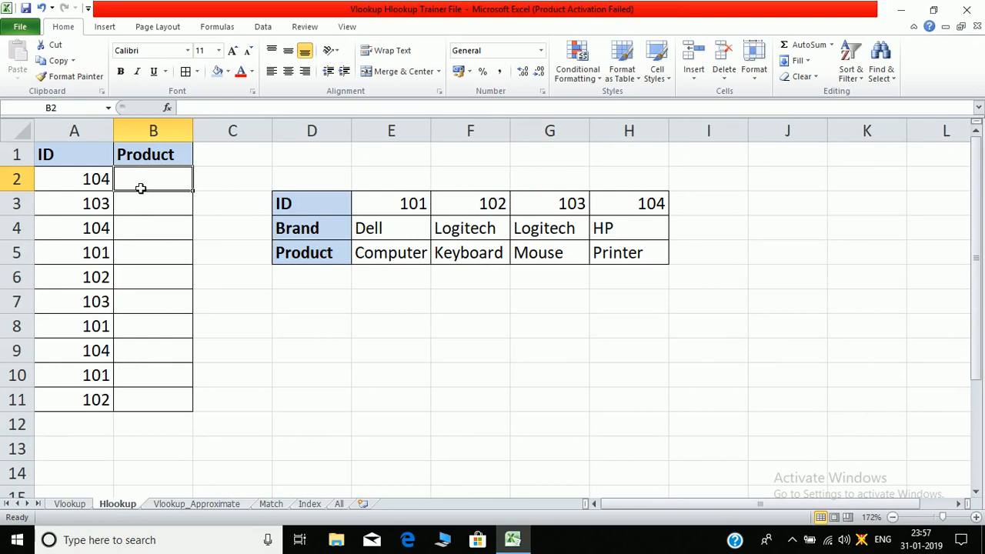
In B2 begin =HLOOKUP($A2, with the lookup table range starting at D3.
type("=h")
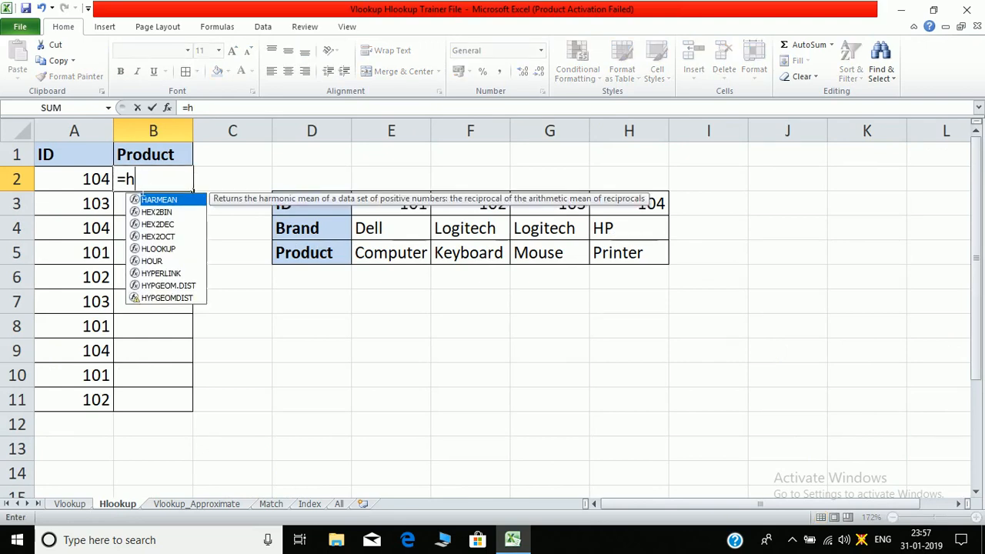
key("Down")
key("Down")
key("Down")
key("Down")
key("Tab")
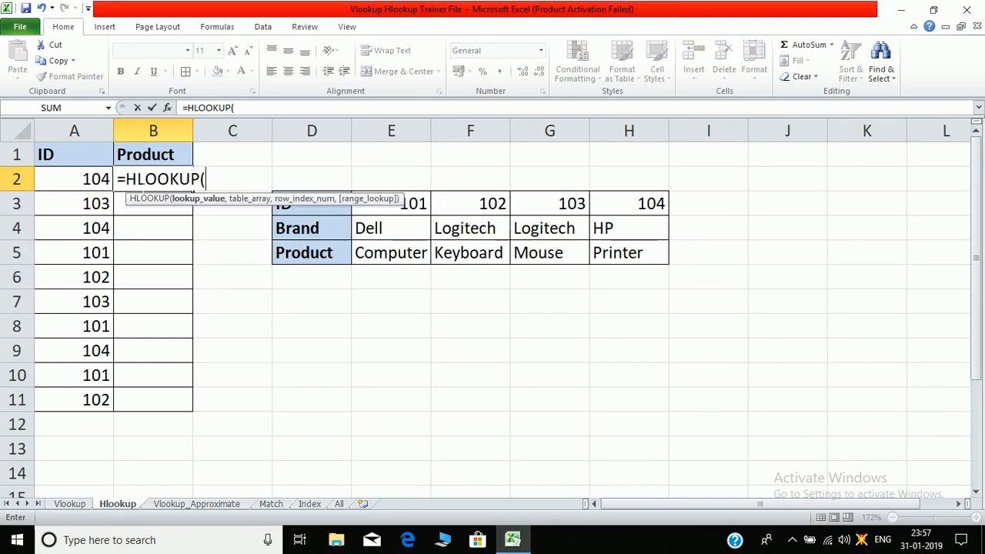
left_click(91, 184)
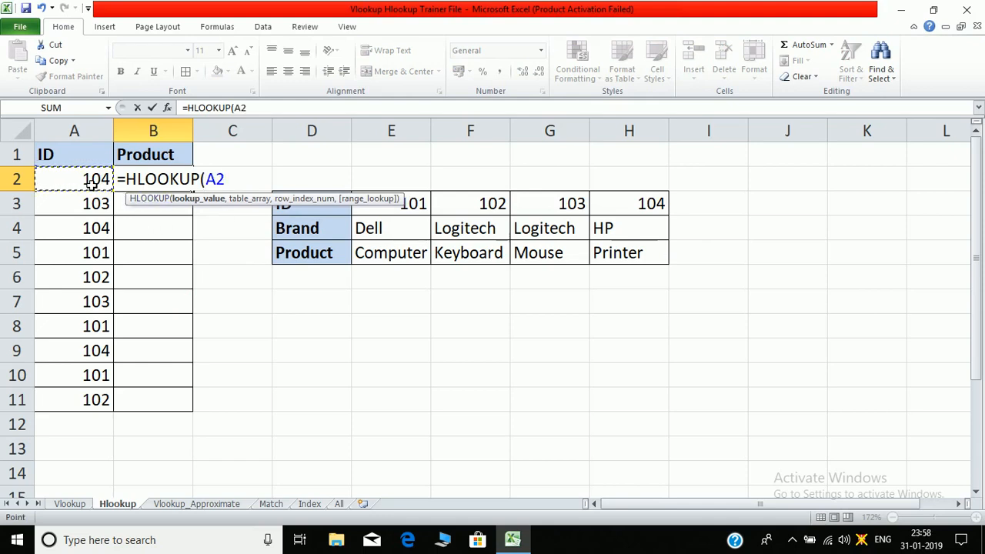
key("F4")
key("F4")
key("F4")
type(",")
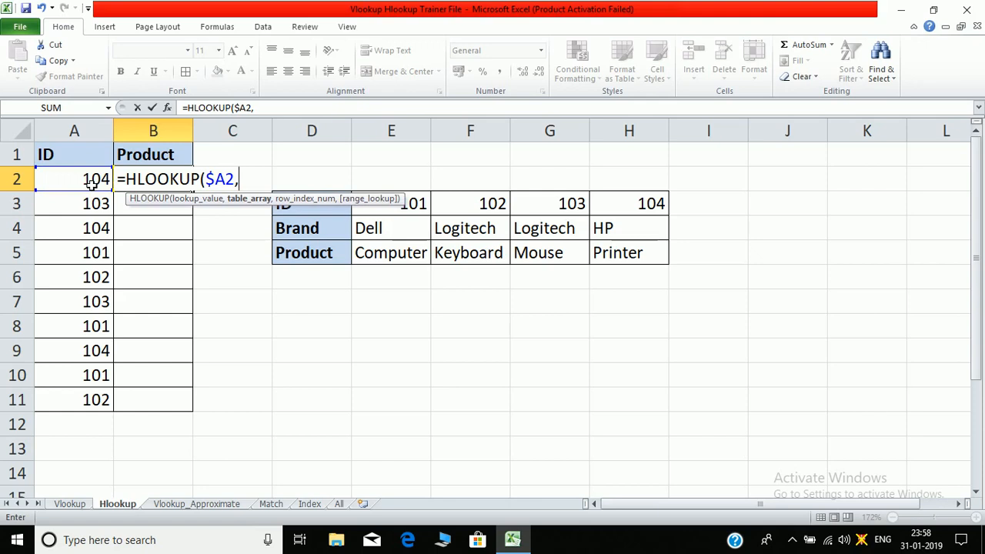
left_click(303, 212)
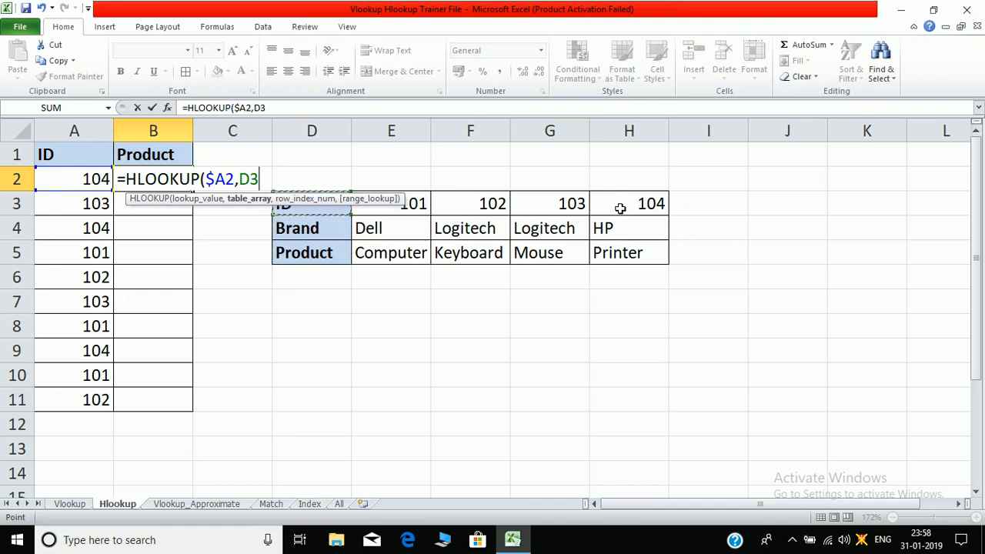
Complete B2's formula as =HLOOKUP($A2,$D$3:$H$5,3,0) so ID 104 returns Printer.
key("shift+Down")
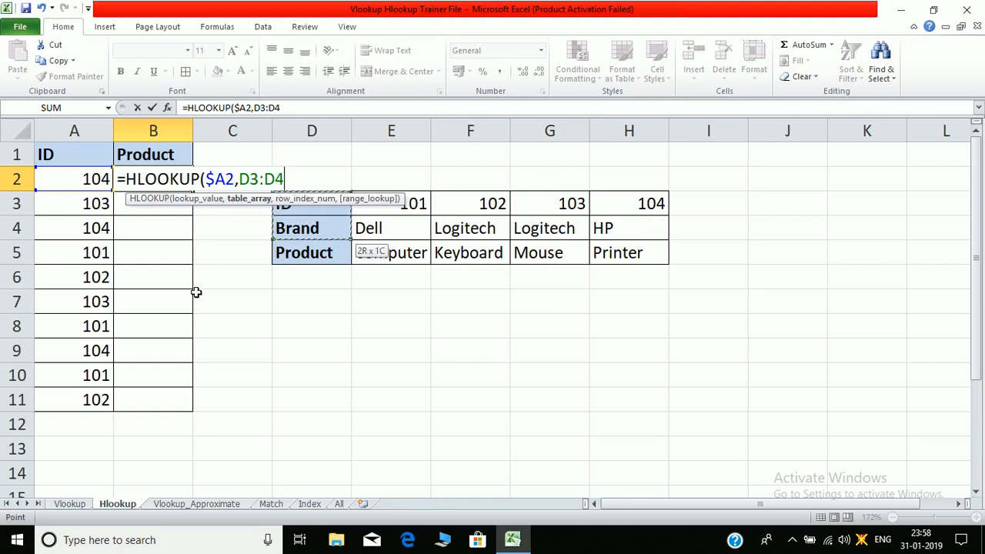
key("shift+Right")
key("shift+Right")
key("shift+Right")
key("shift+Down")
key("shift+Right")
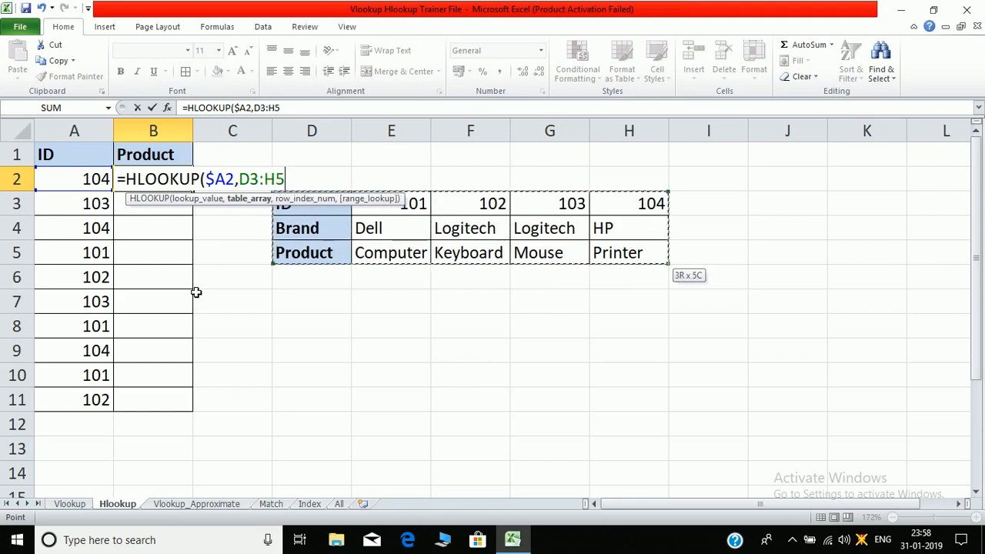
key("F4")
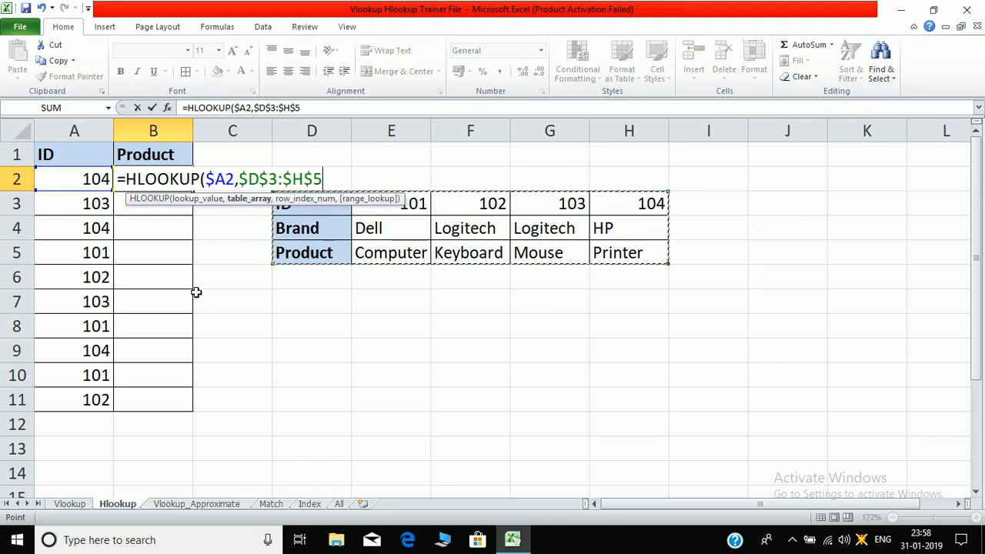
type(",")
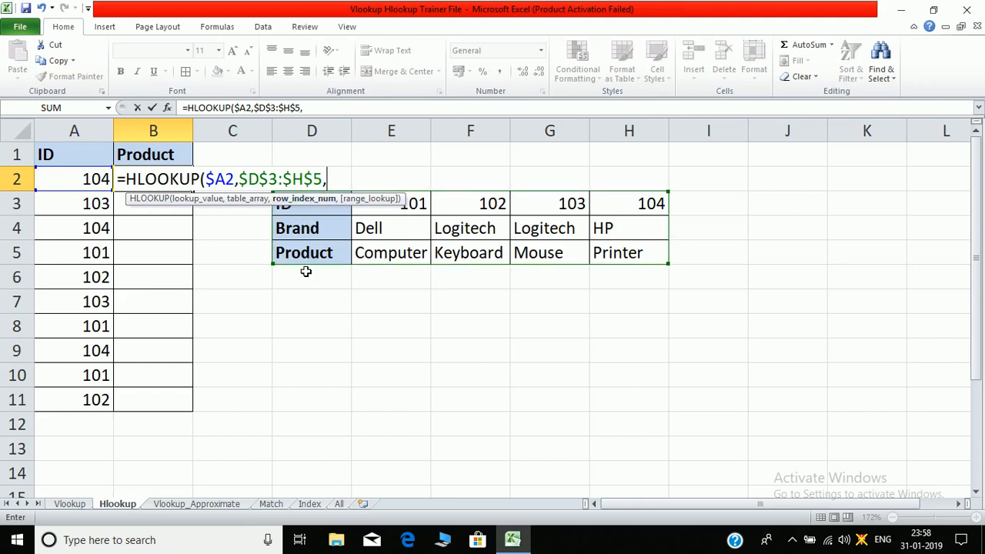
type("3,0")
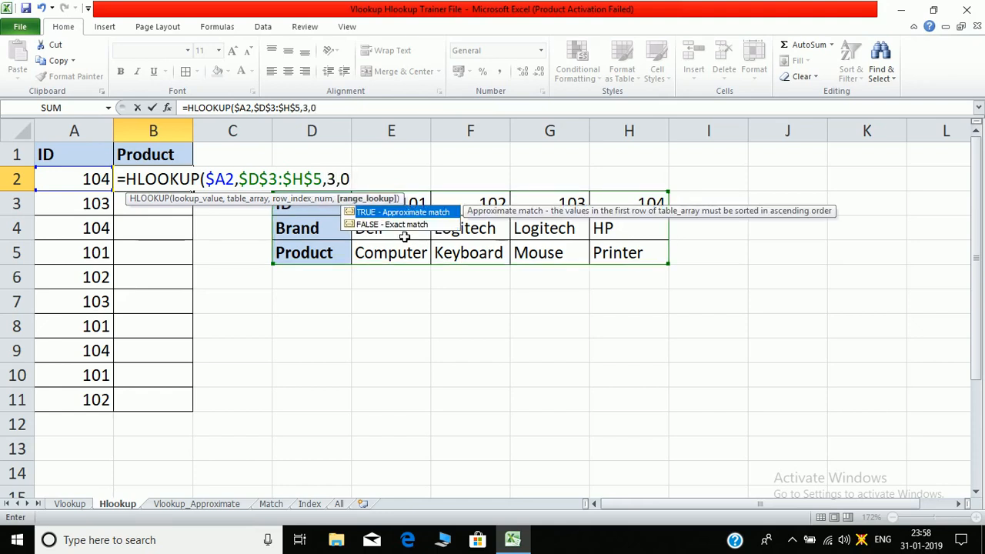
type(")")
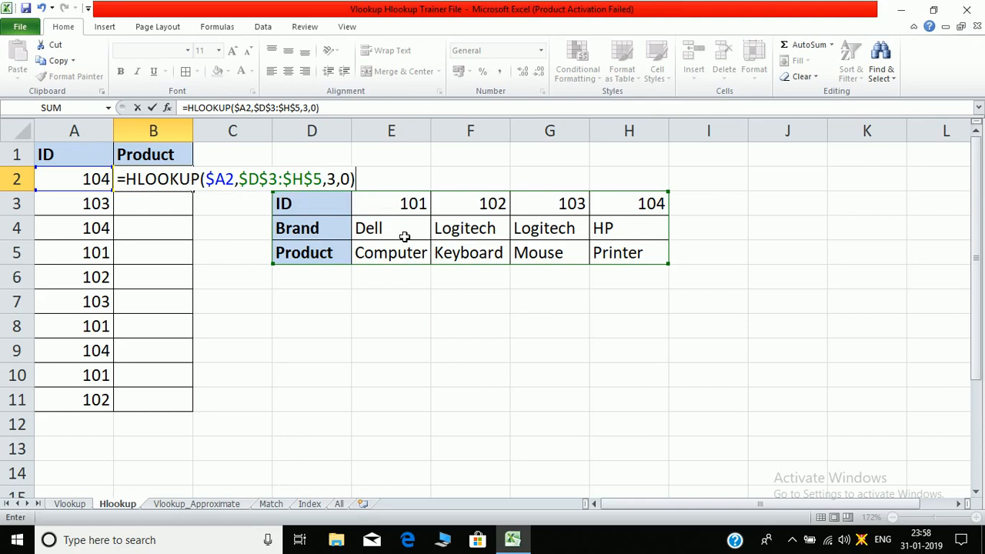
key("Return")
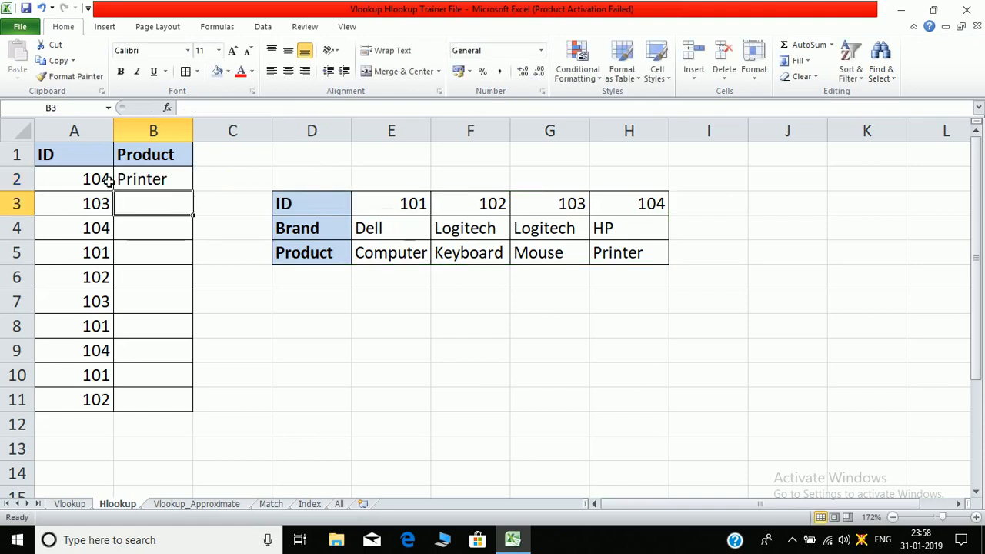
Copy B2's HLOOKUP down to B11, then go to the Vlookup_Approximate sheet.
left_click(156, 183)
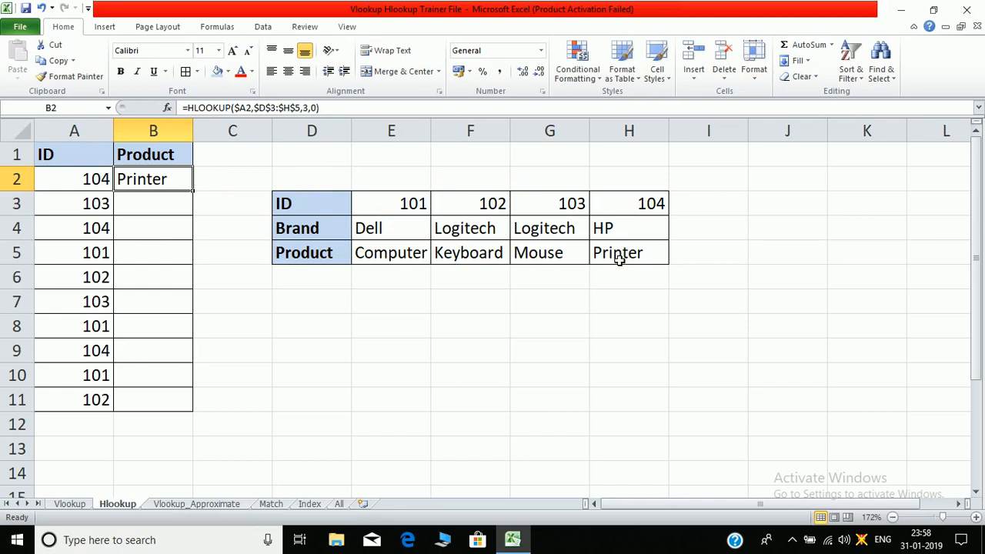
double_click(199, 196)
left_click(191, 198)
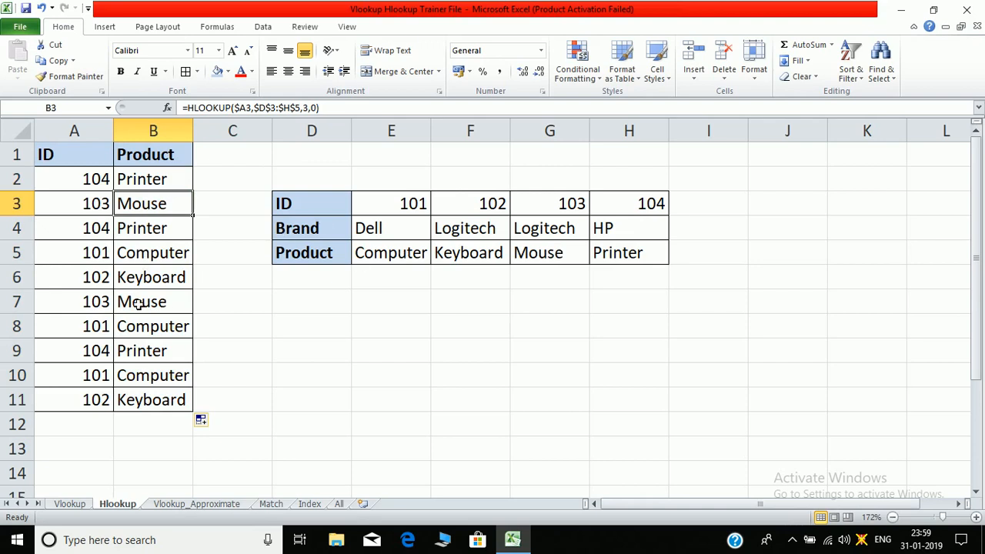
left_click(222, 350)
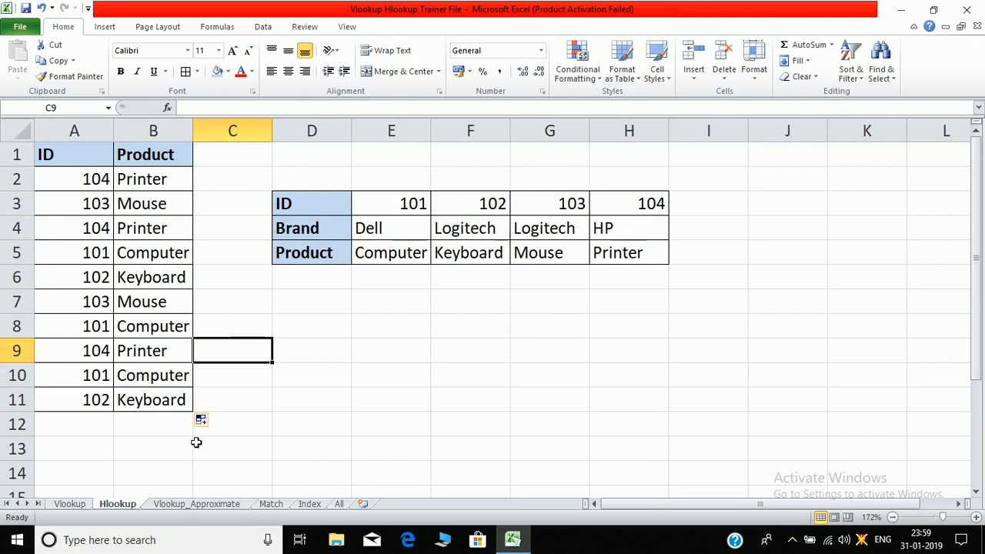
left_click(185, 504)
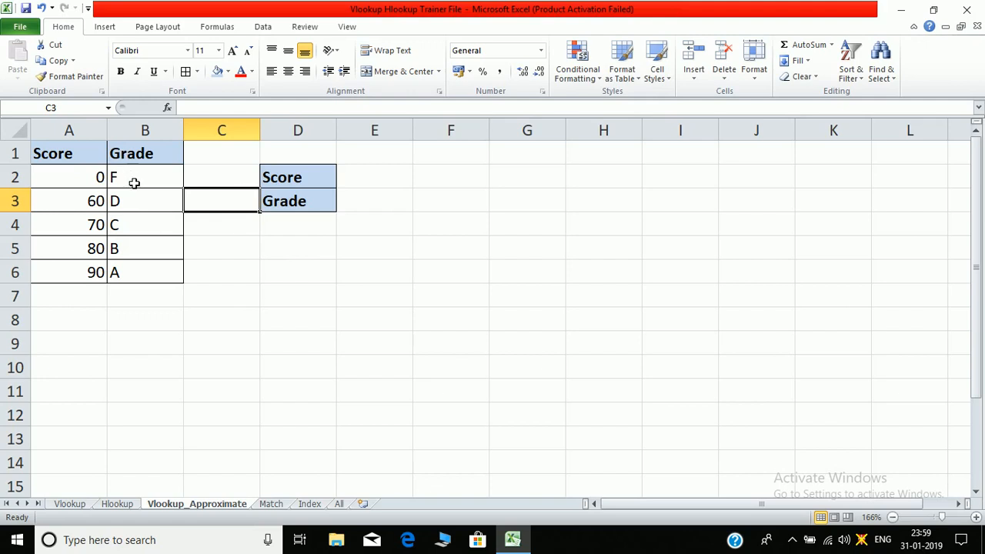
Enter a score of 60 in E2.
left_click(376, 180)
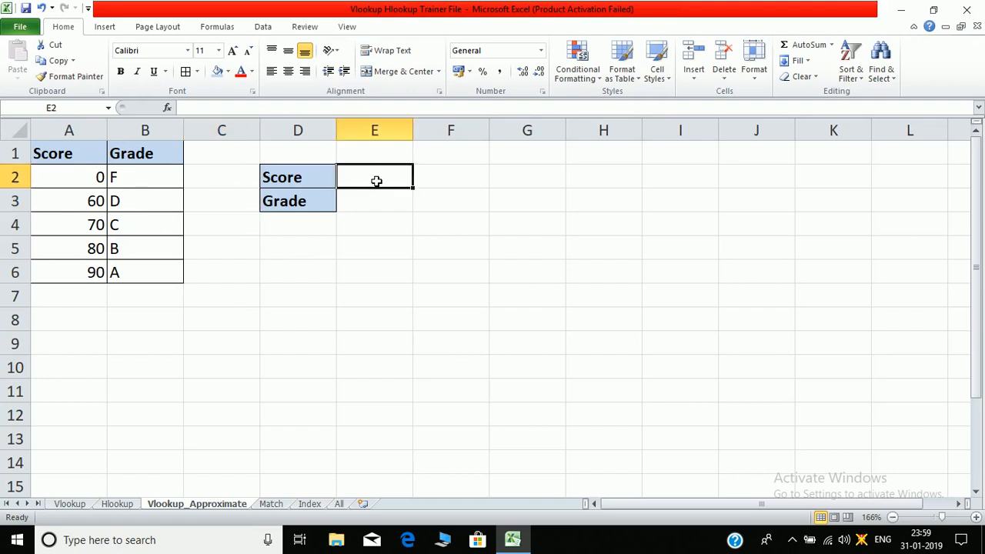
type("60")
key("Return")
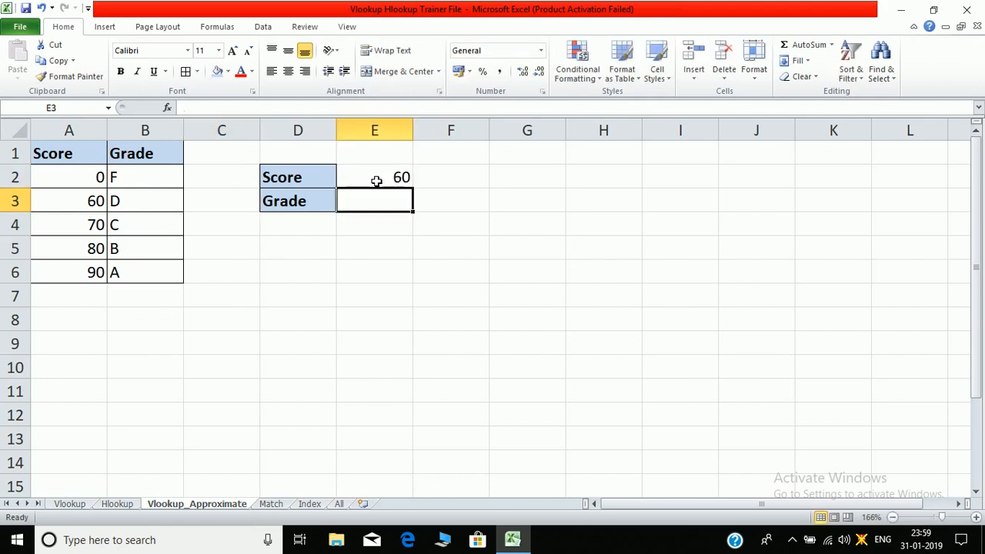
Enter =VLOOKUP($E$2,$A$1:$B$6,2,0) in E3 to return grade D.
type("=v")
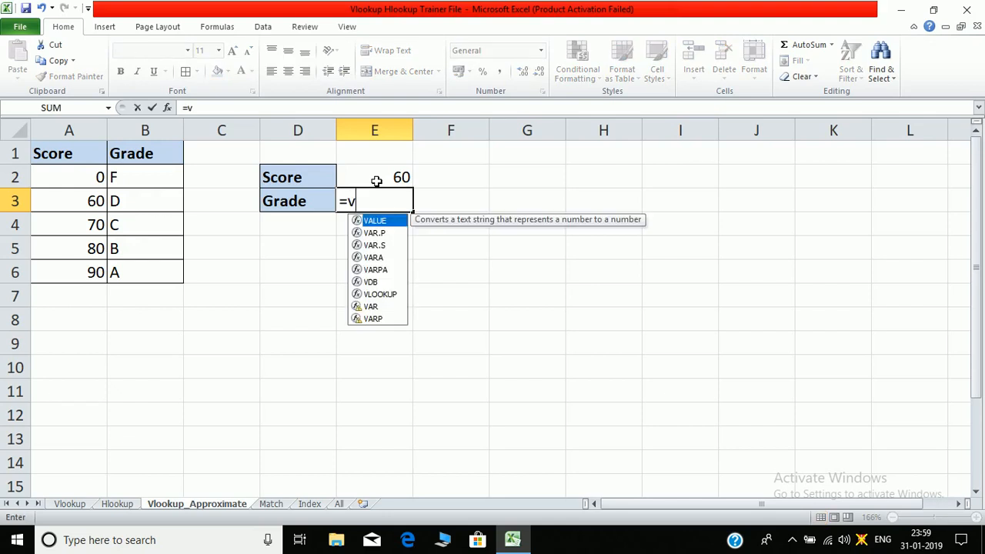
type("l")
key("Tab")
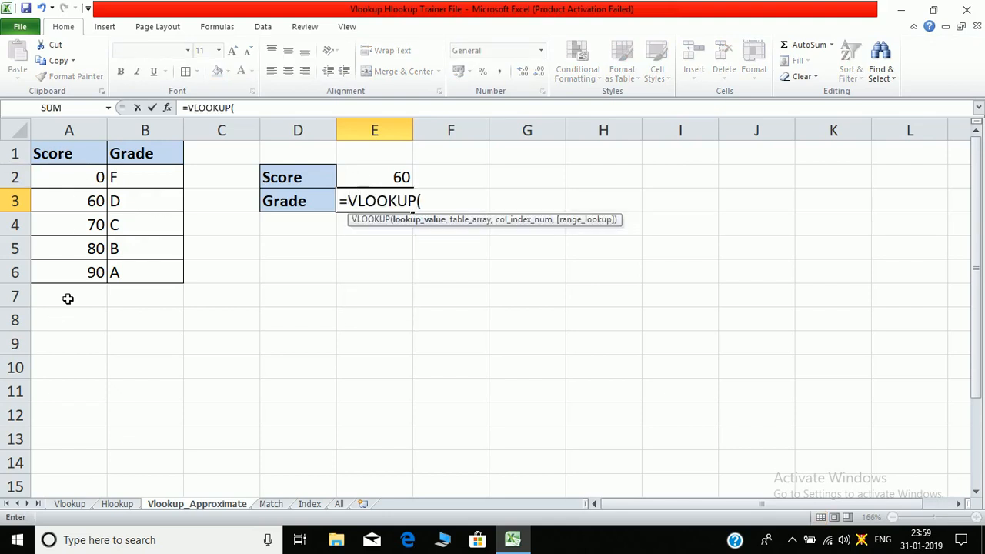
left_click(398, 177)
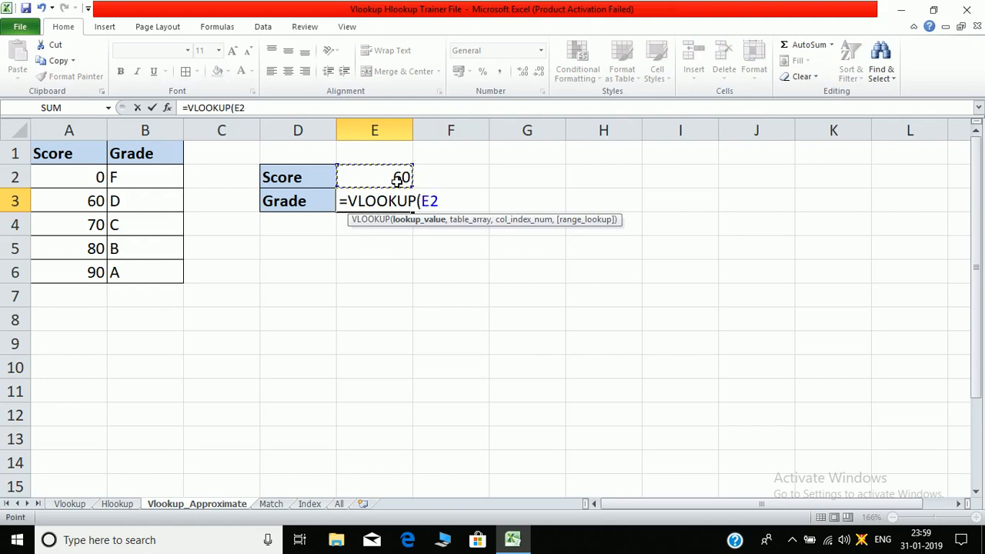
key("F4")
key("F4")
key("F4")
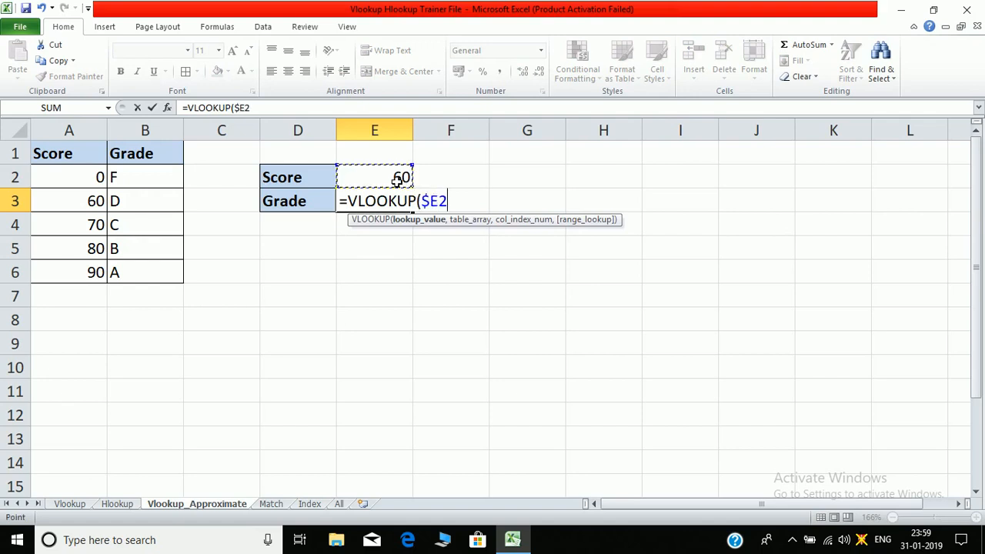
key("F4")
key("F4")
type(",")
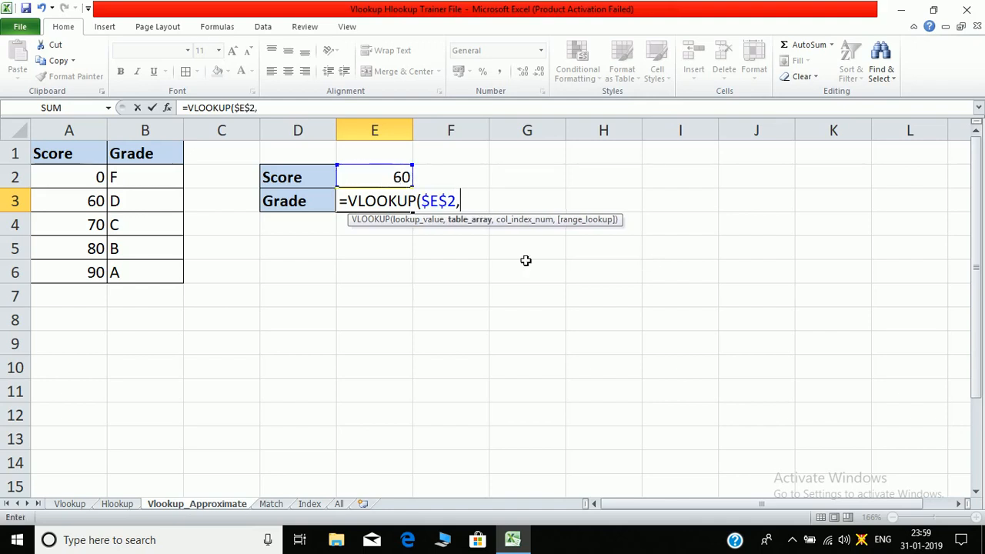
left_click(81, 163)
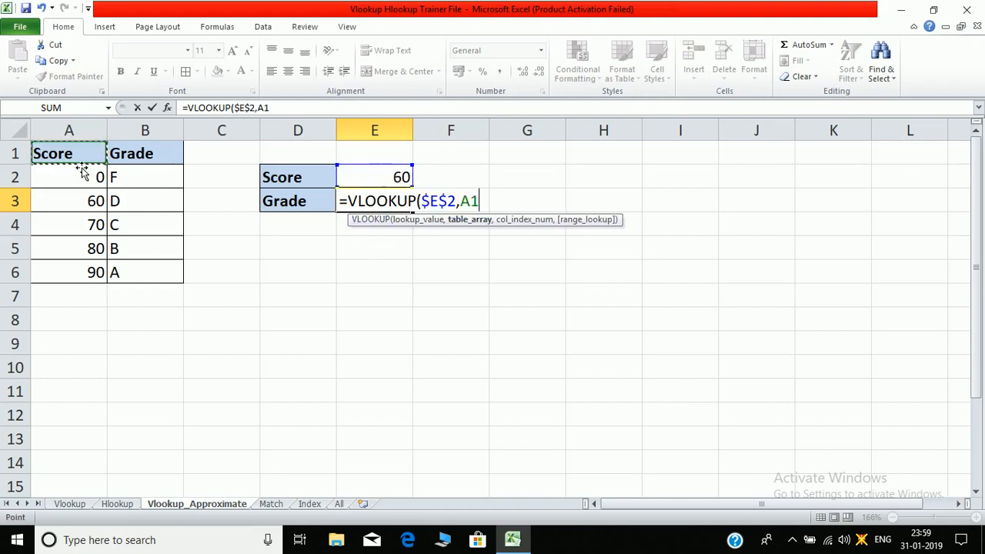
key("shift+Right")
key("shift+Down")
key("shift+Down")
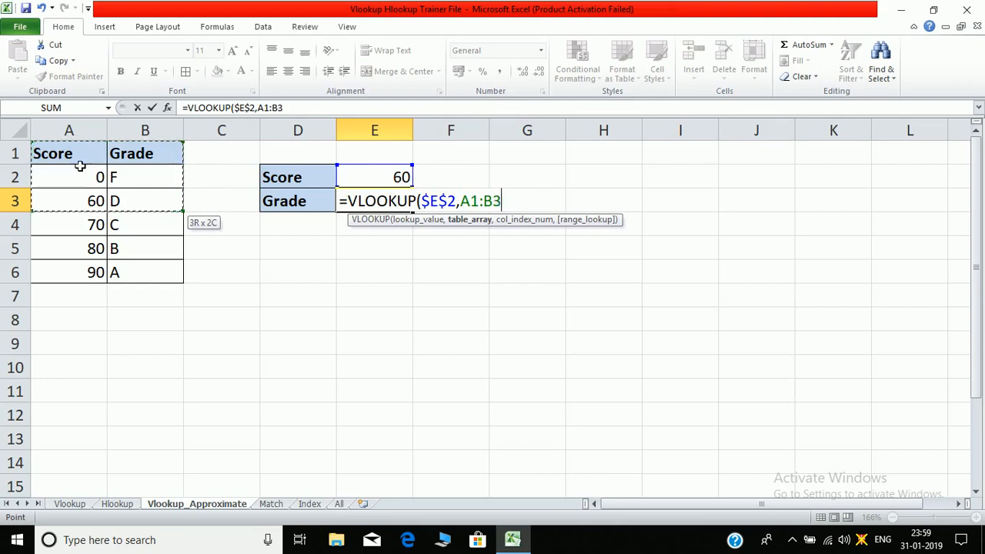
key("shift+Down")
key("shift+Down")
key("shift+Down")
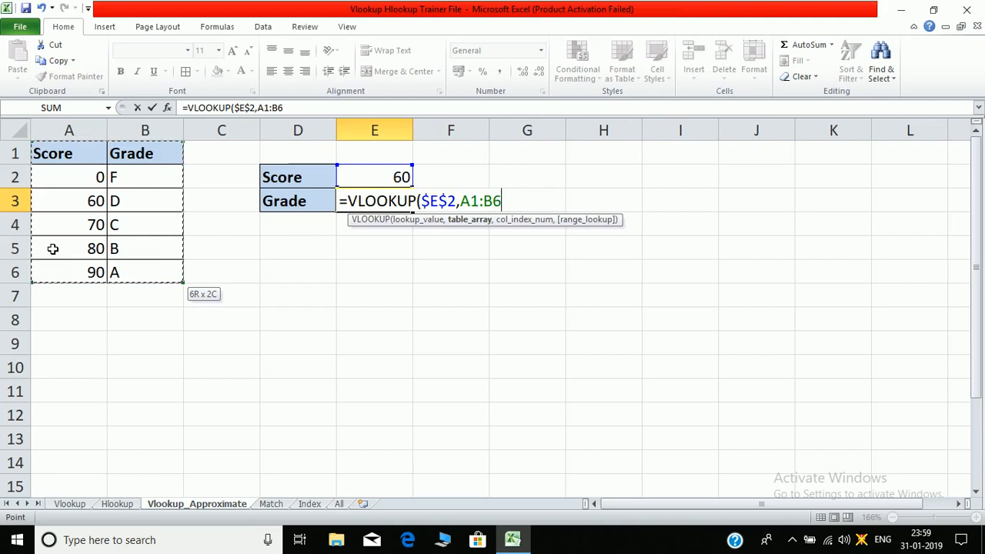
key("F4")
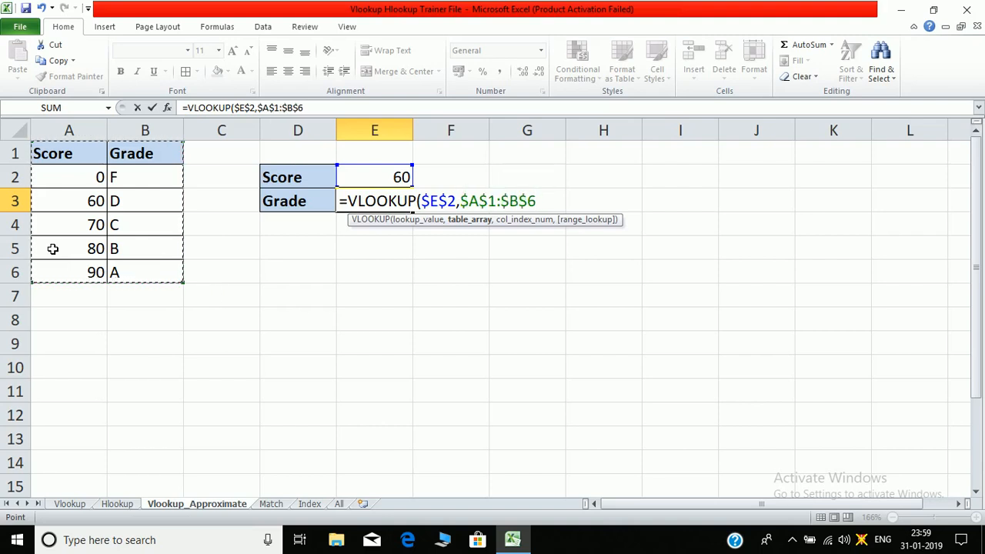
type(",")
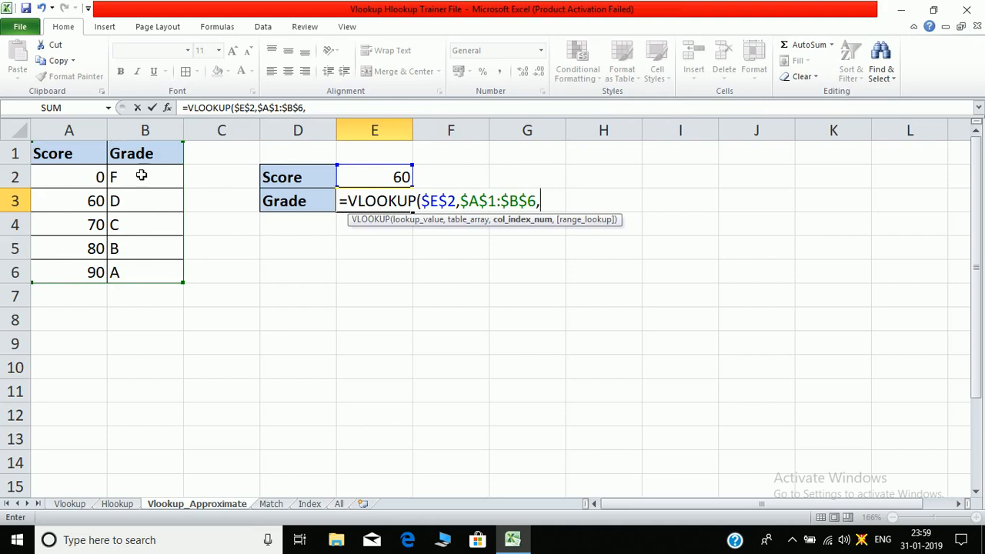
type("2,")
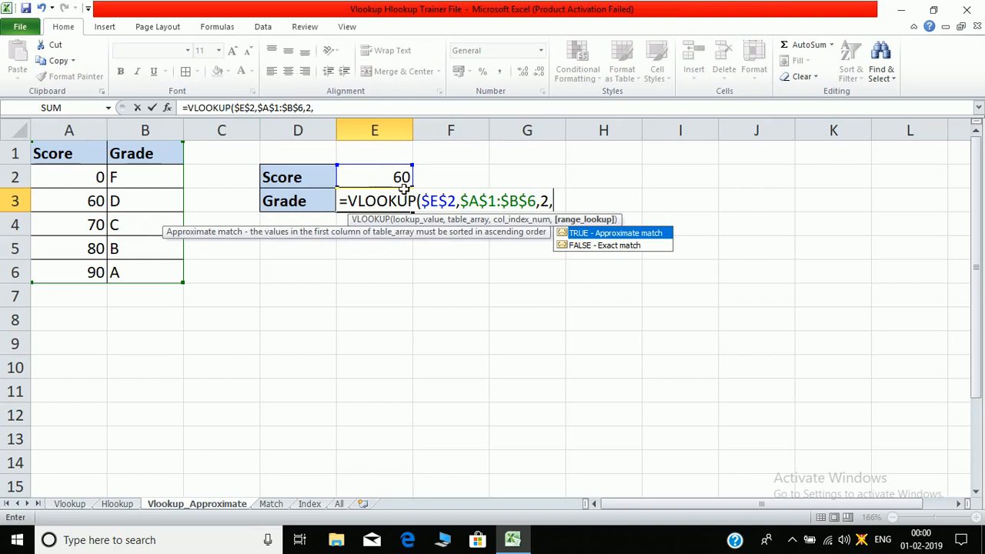
type("0)")
key("Return")
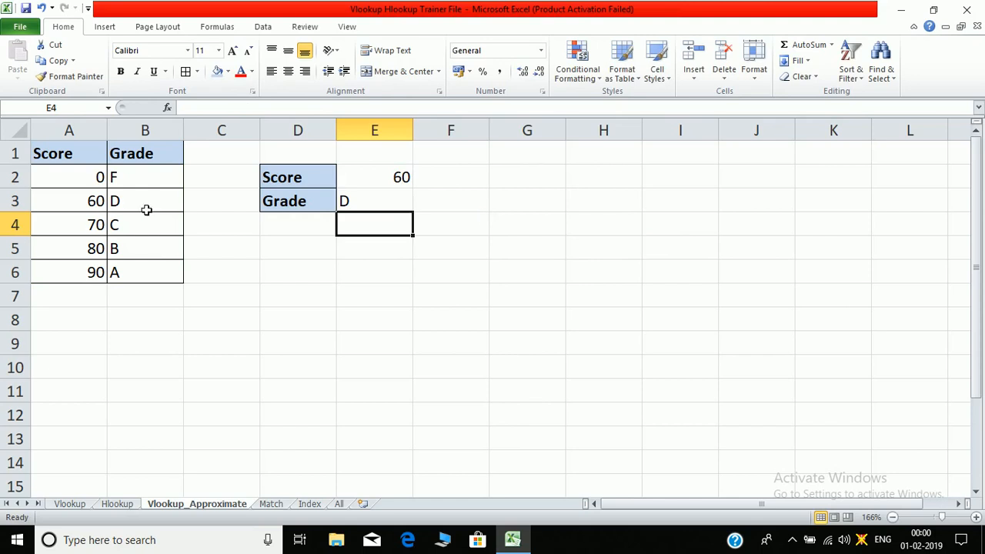
Change the score in E2 to 65, which makes E3's grade show #N/A.
left_click(368, 183)
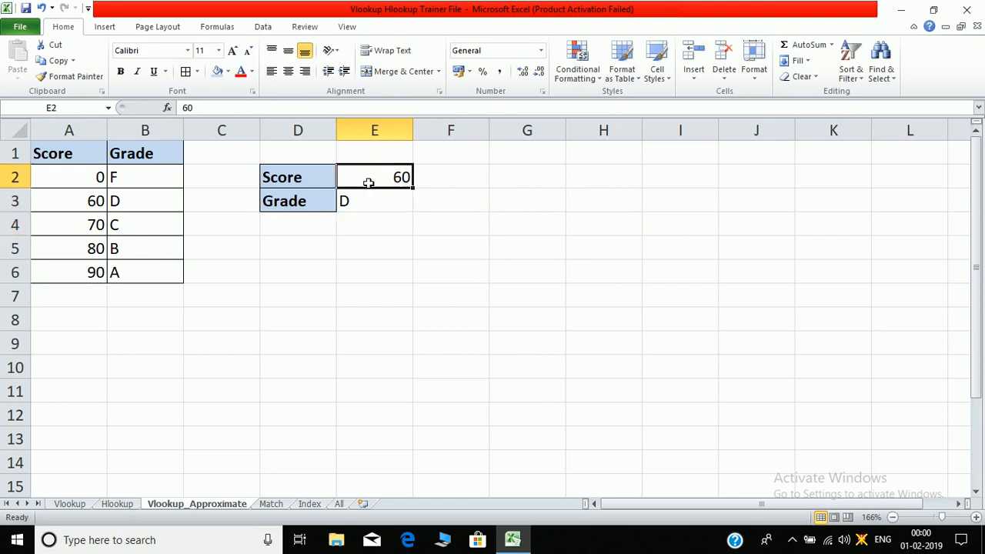
type("65")
key("Return")
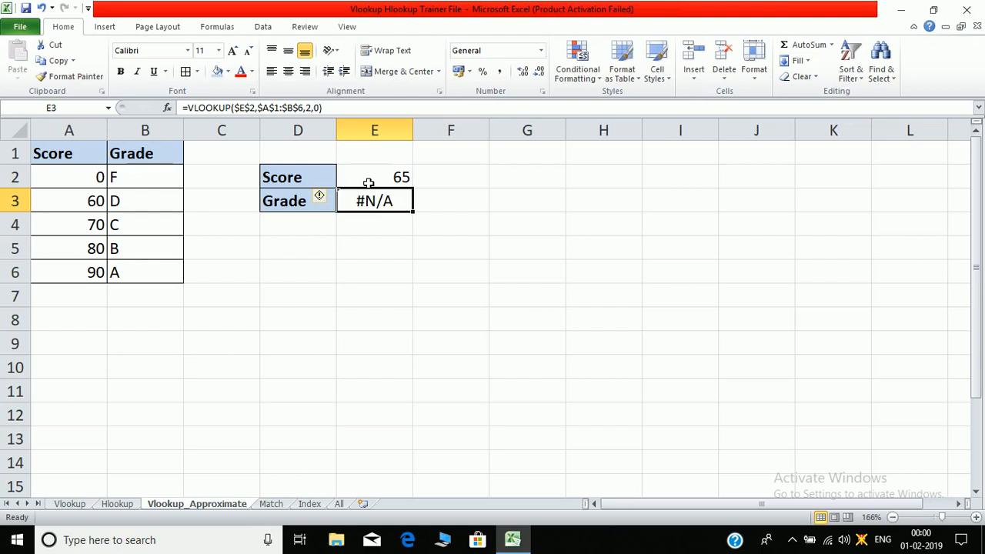
left_click(369, 182)
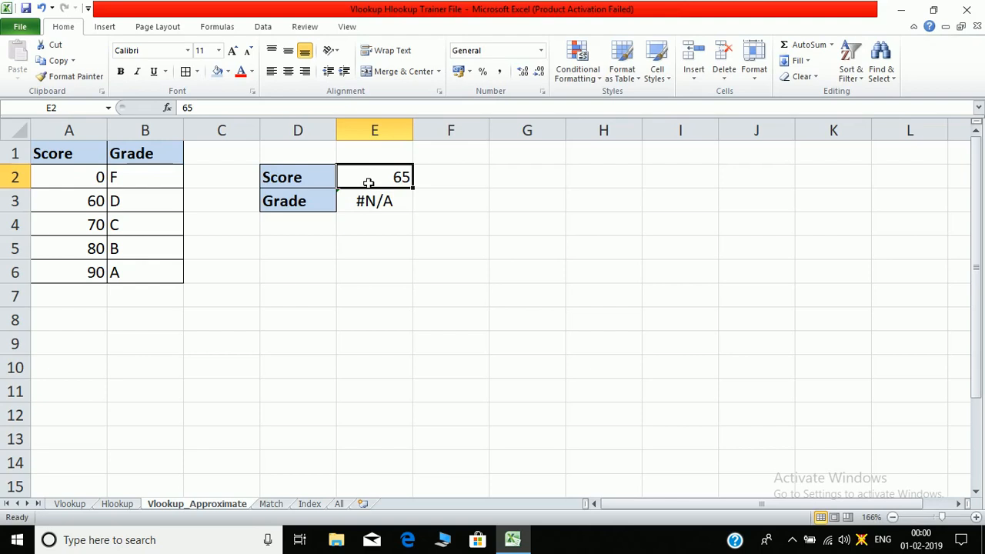
left_click(360, 208)
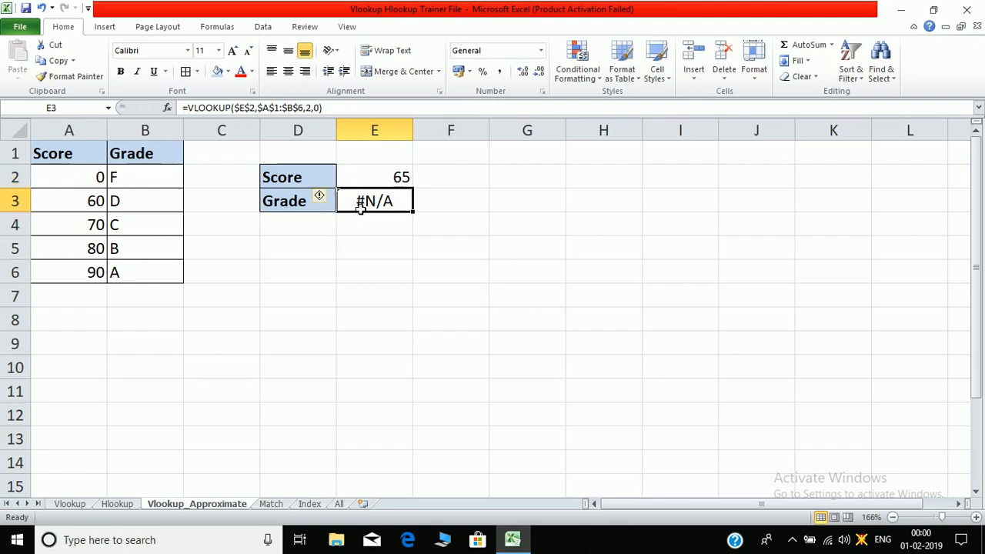
Change E3's VLOOKUP match type from 0 to 1 so it returns grade D.
double_click(362, 177)
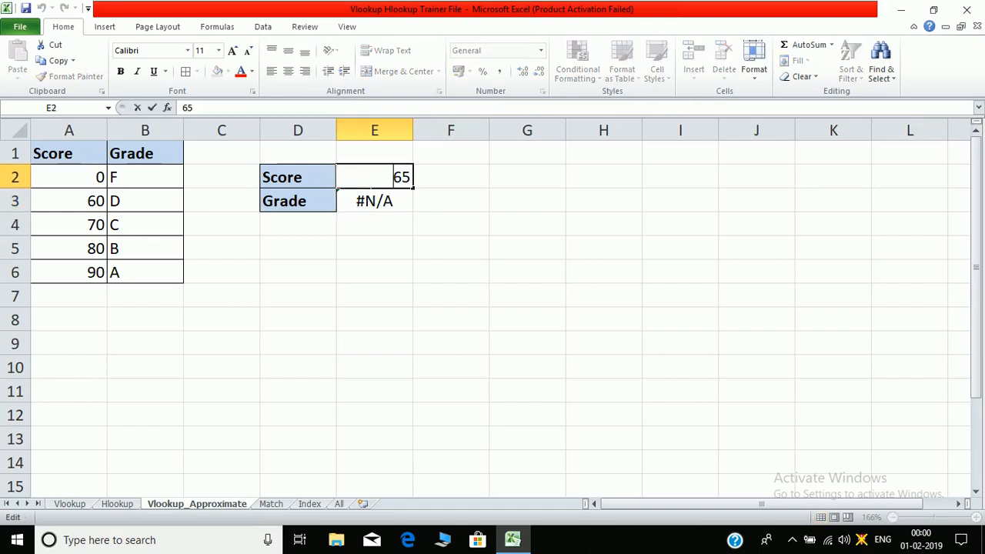
key("Escape")
left_click(377, 199)
double_click(377, 200)
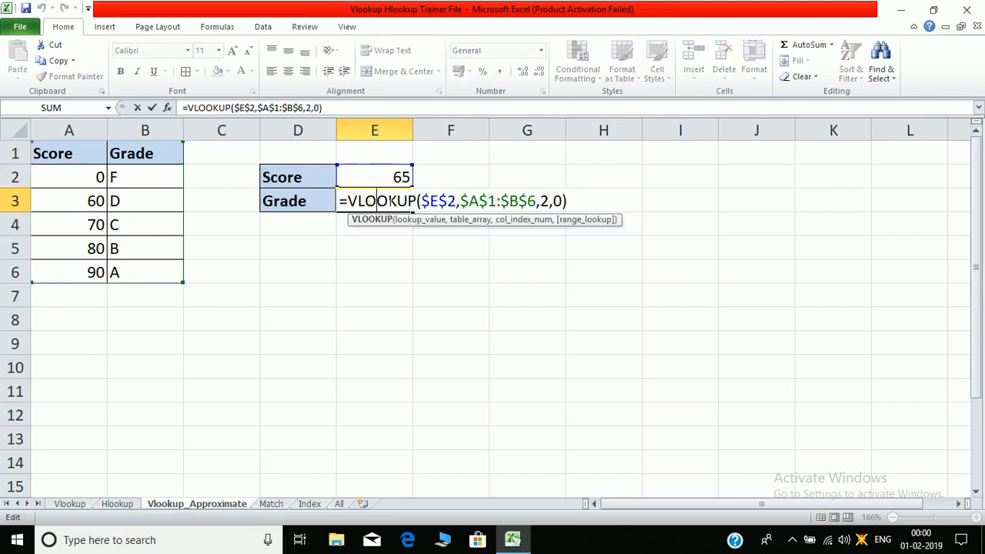
key("Escape")
left_click(368, 175)
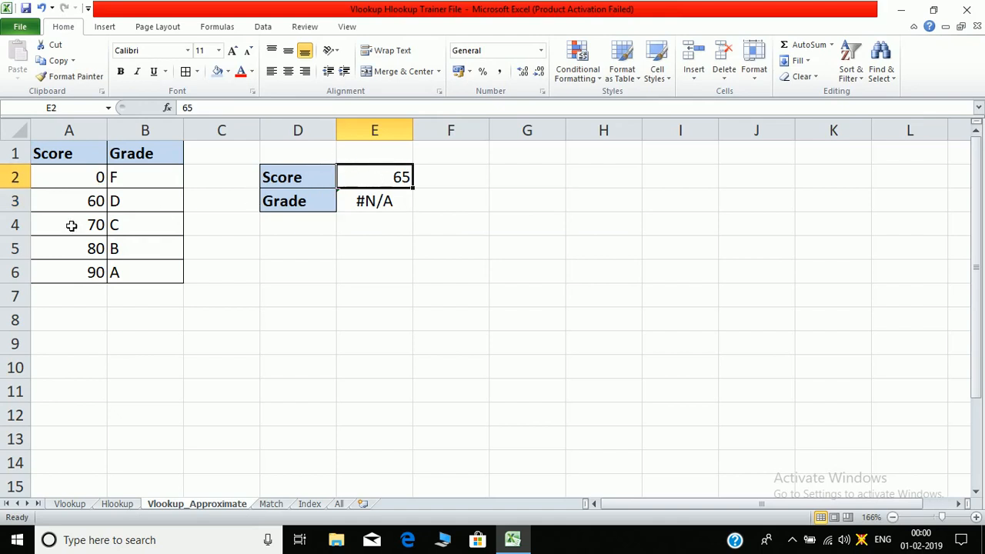
left_click(366, 212)
double_click(366, 210)
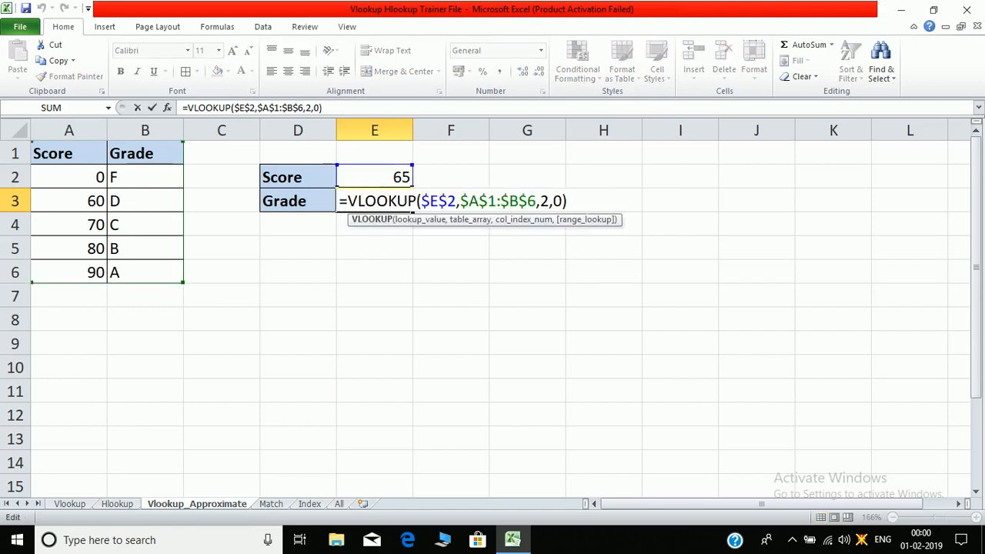
left_click(564, 200)
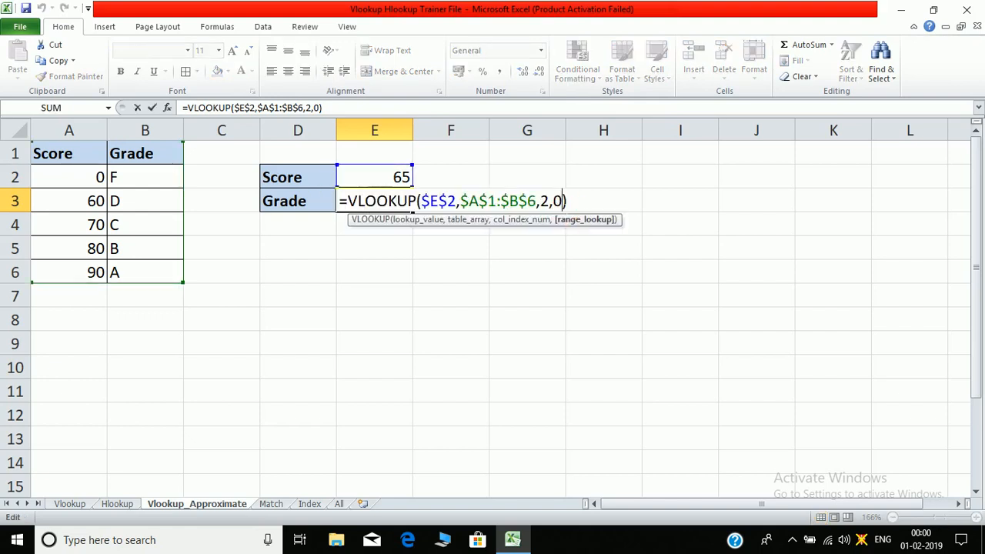
key("BackSpace")
type("1")
key("Return")
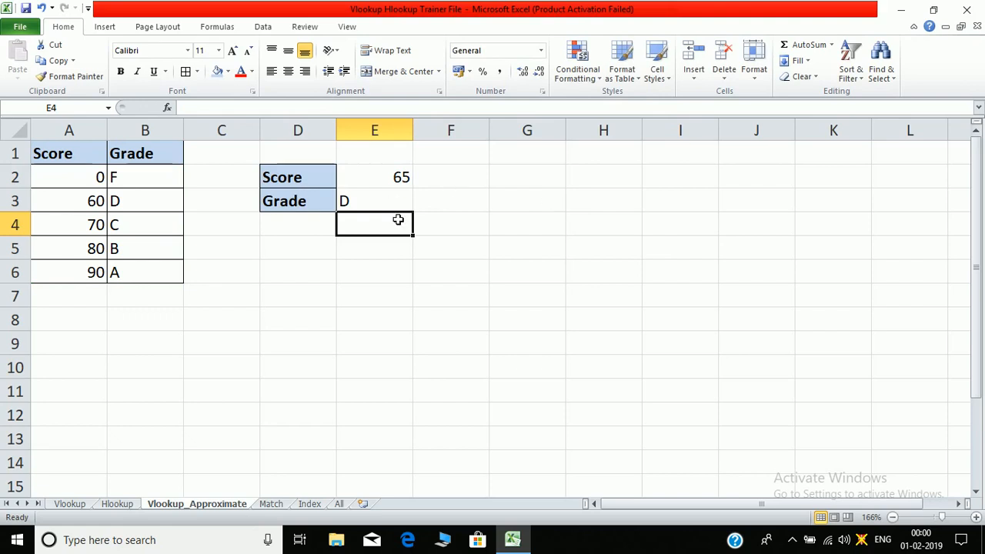
Try scores 69 (grade D) and 71 (grade C) in E2, then restore 69.
left_click(392, 185)
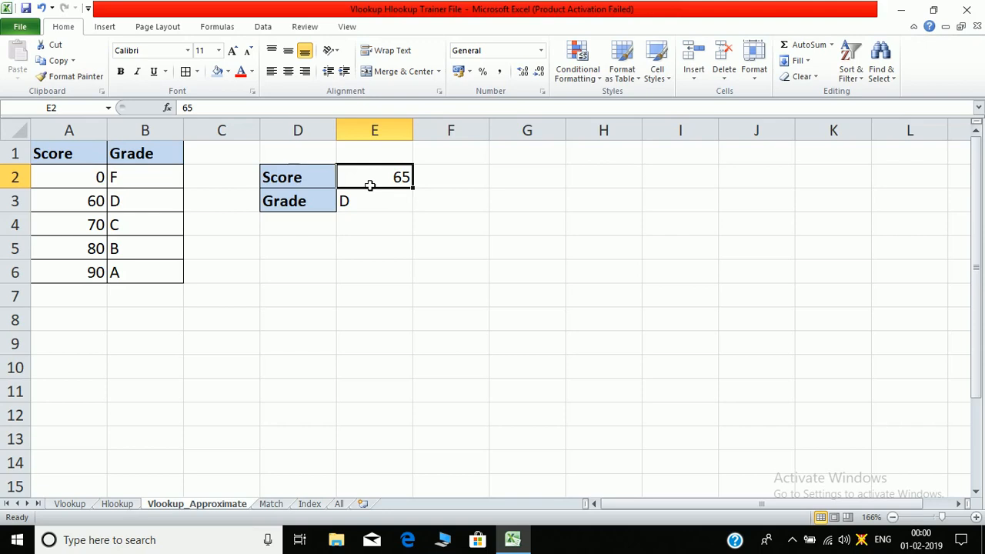
type("69")
key("Return")
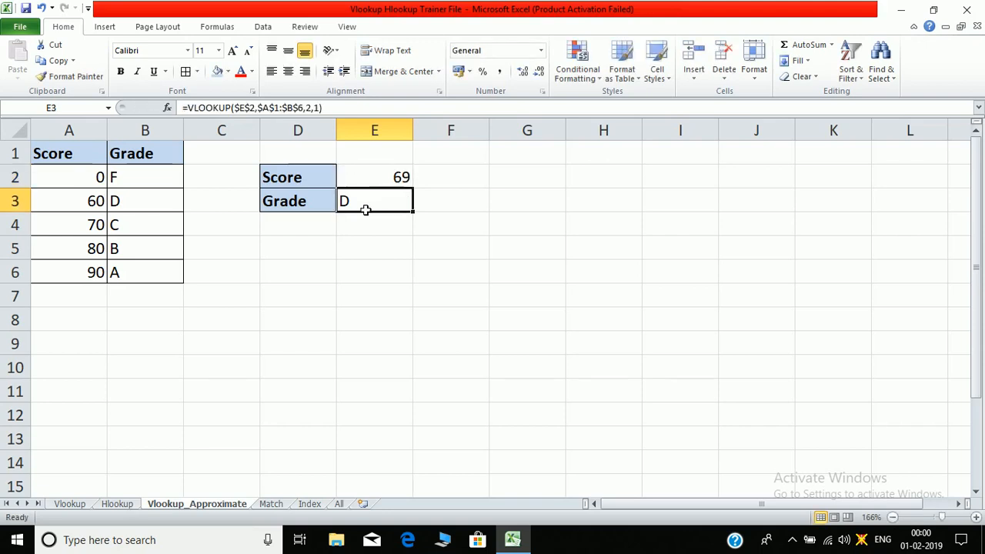
left_click(379, 183)
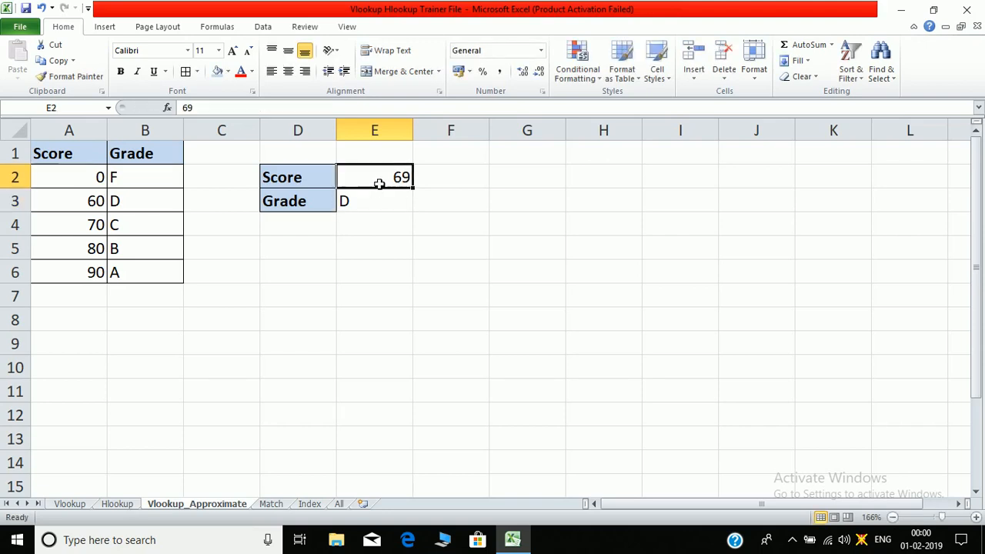
type("71")
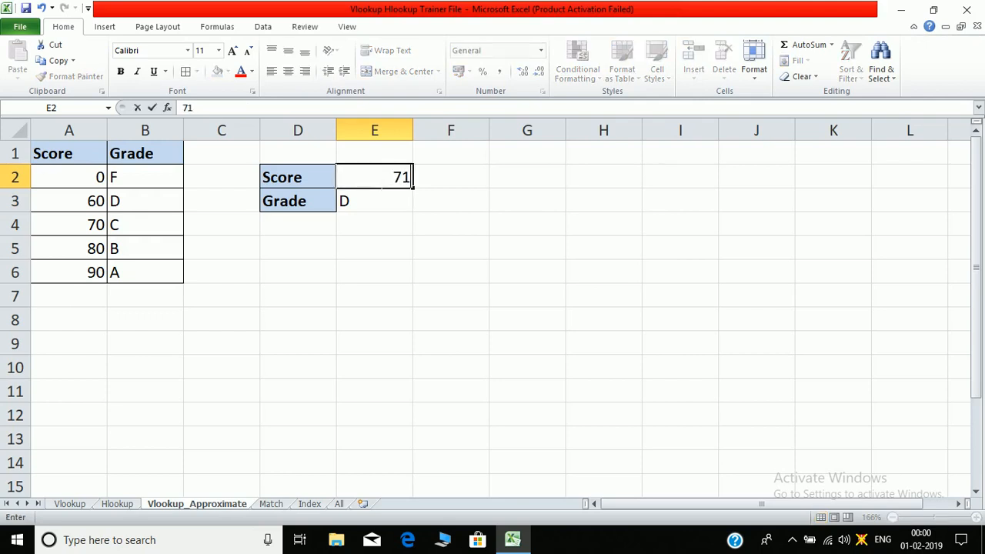
key("Return")
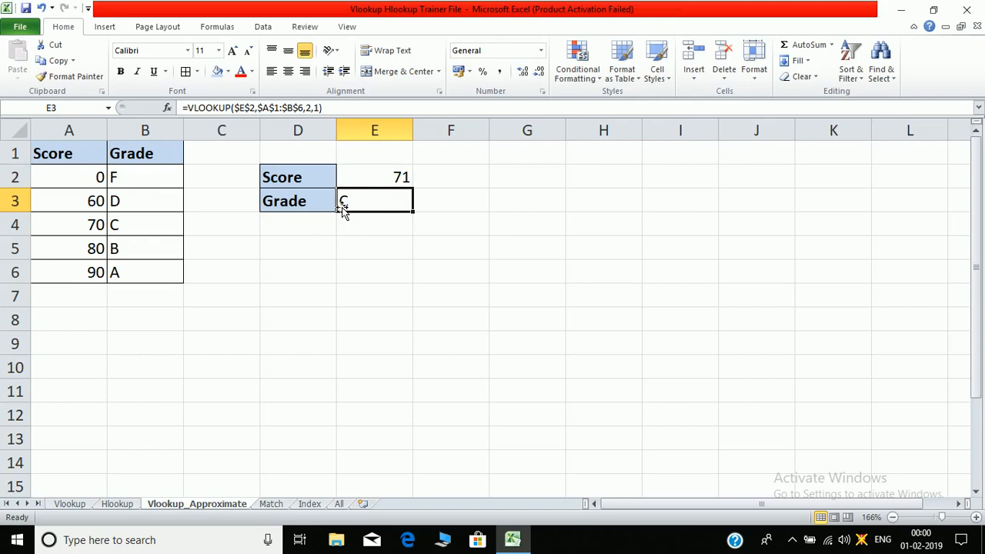
left_click(368, 184)
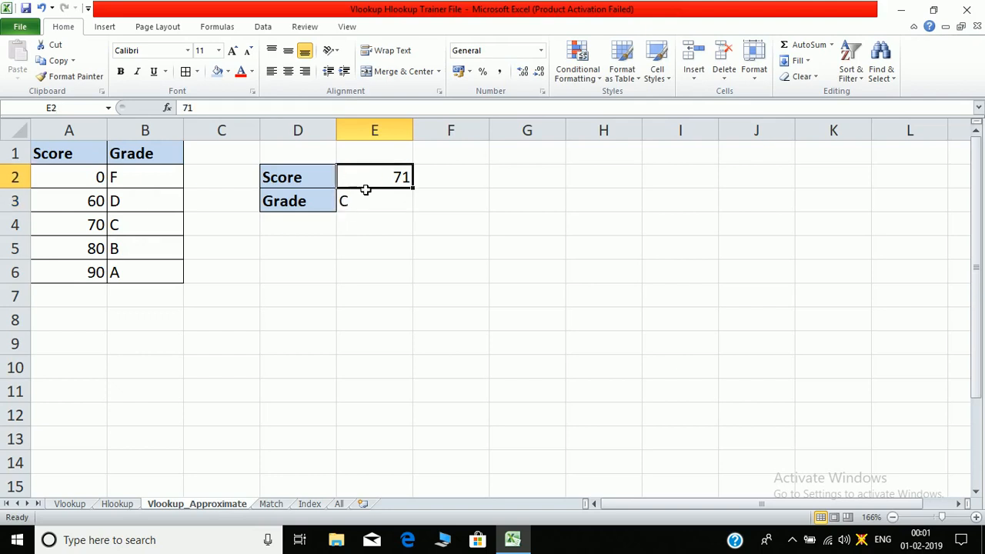
type("69")
key("Return")
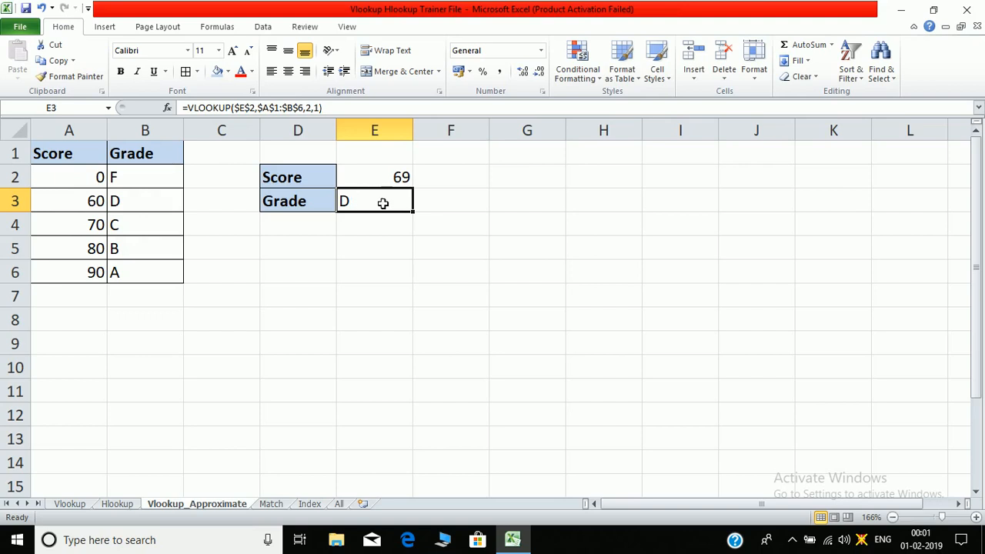
double_click(377, 201)
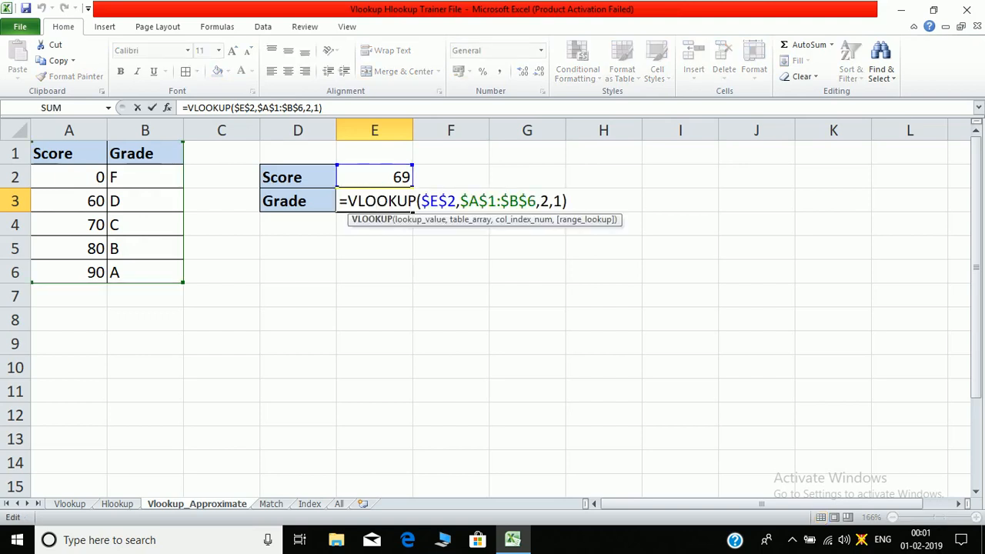
left_click(562, 201)
key("BackSpace")
type("1")
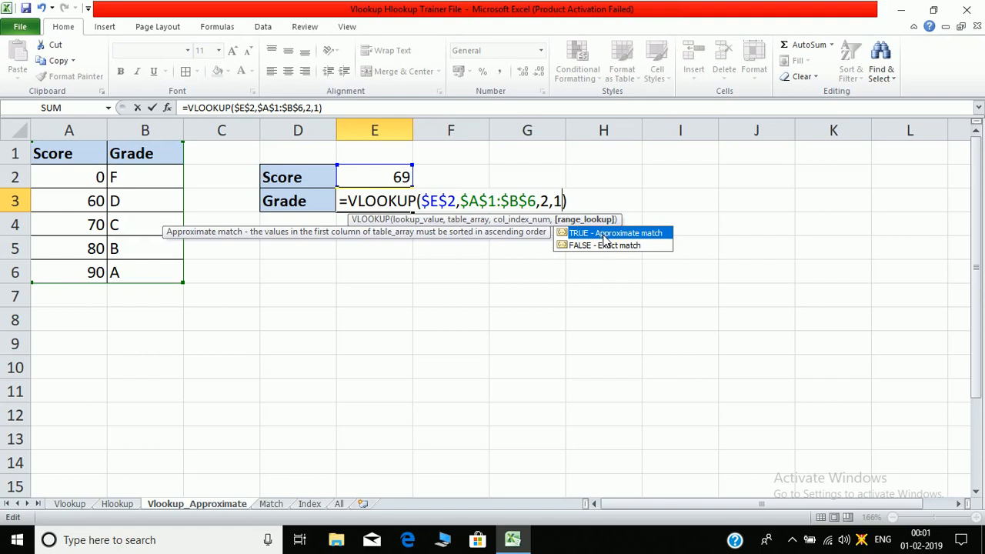
key("BackSpace")
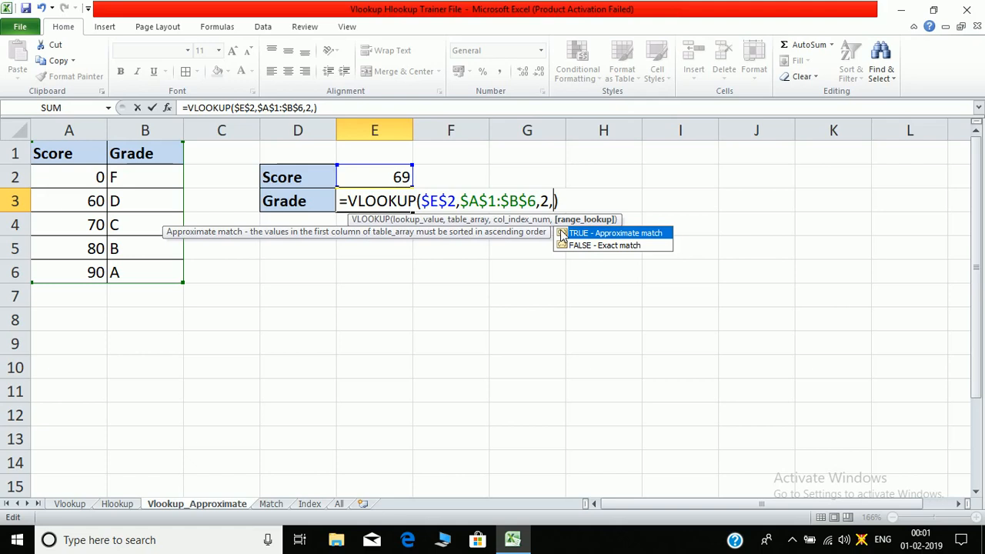
type("1")
key("Return")
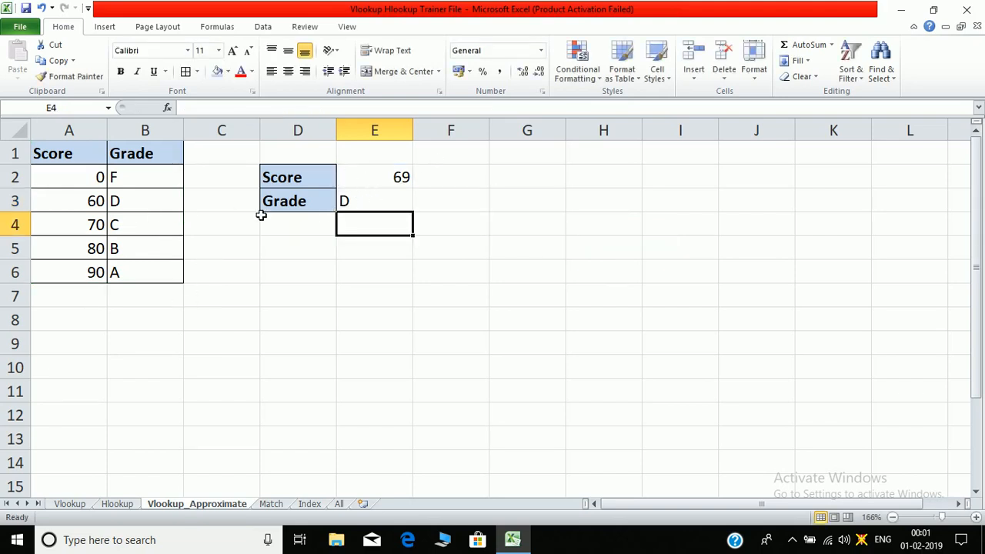
left_click(127, 210)
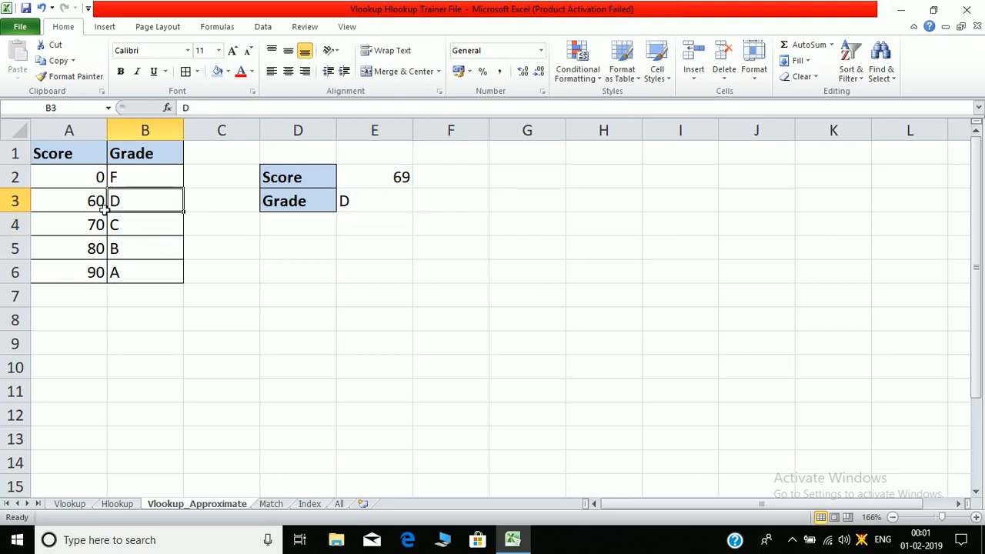
left_click(387, 209)
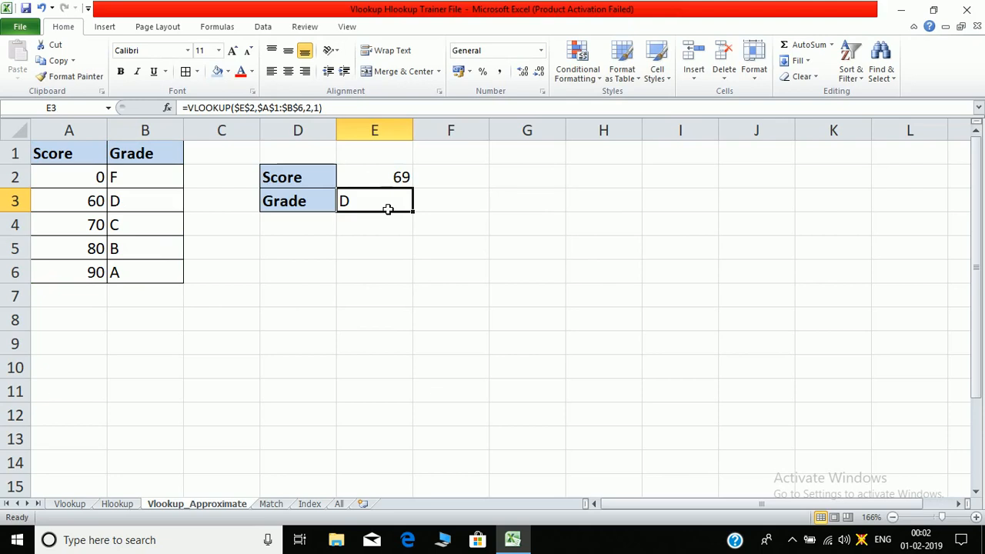
double_click(388, 209)
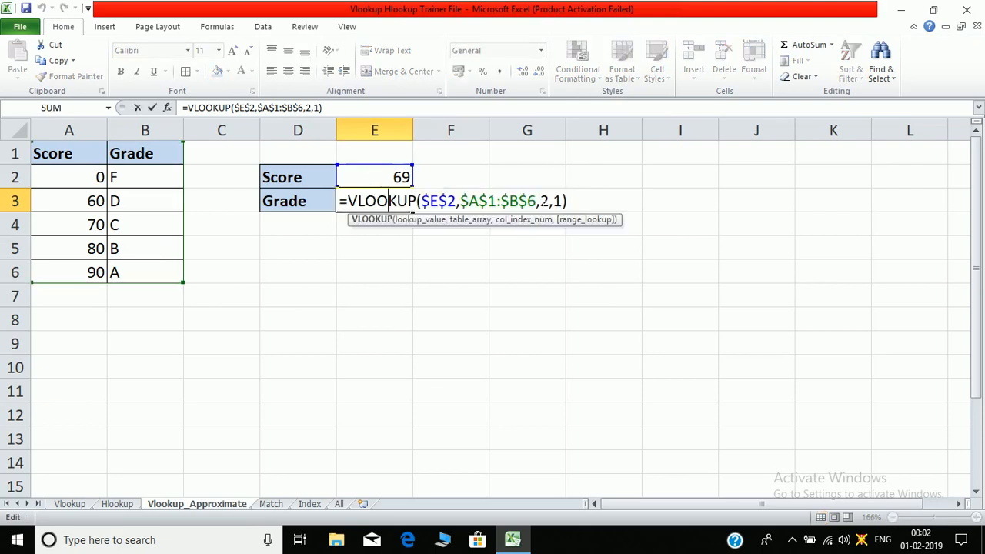
key("Escape")
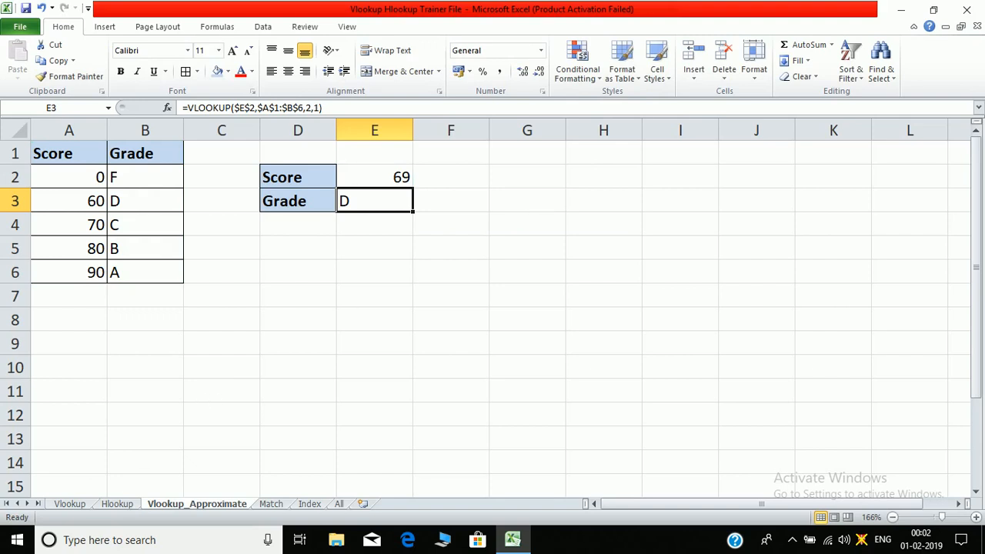
left_click(69, 504)
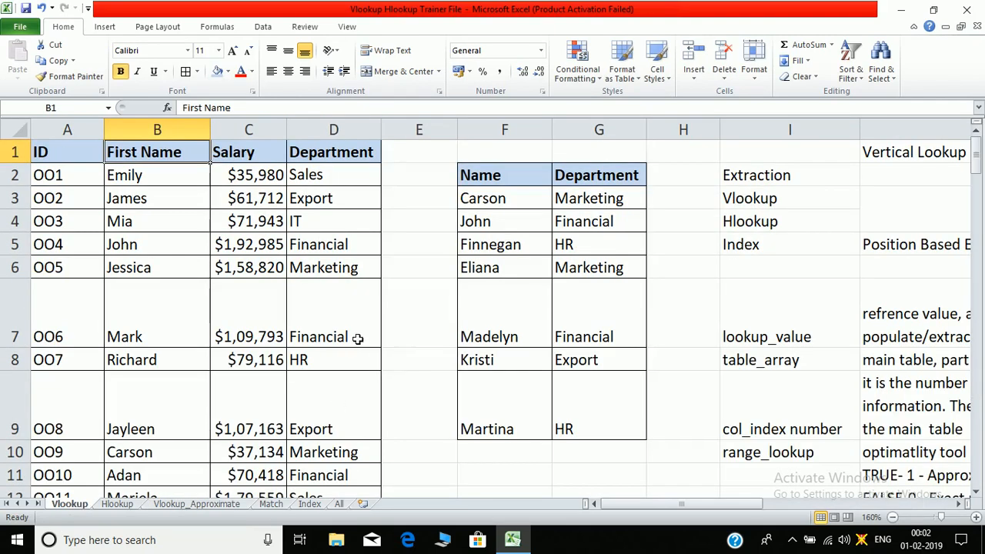
left_click(583, 216)
key("ctrl+Down")
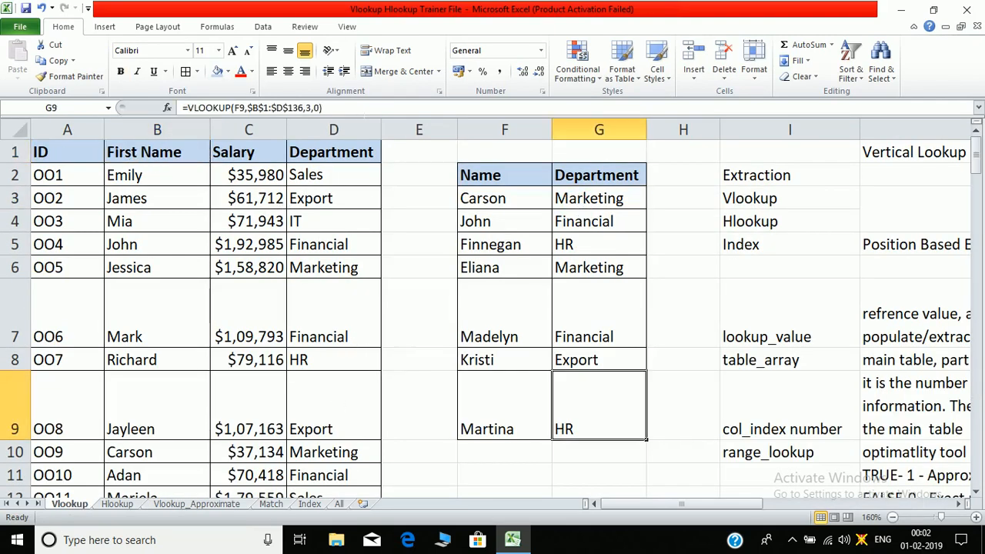
double_click(571, 198)
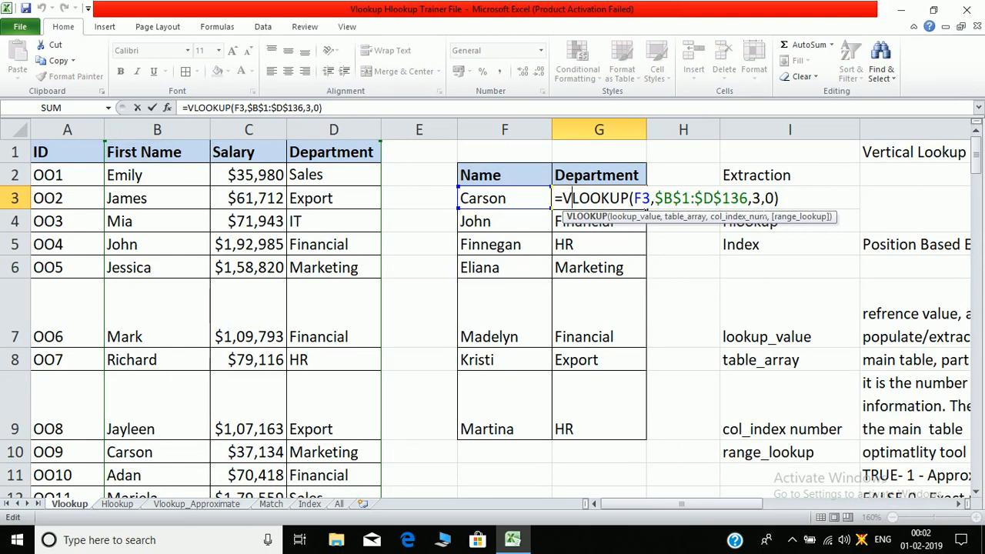
key("Escape")
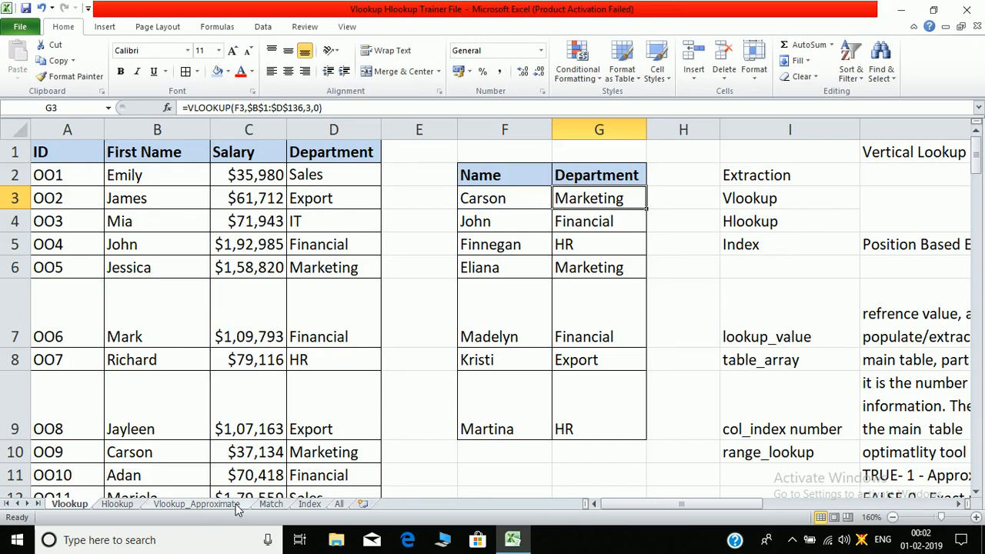
left_click(198, 504)
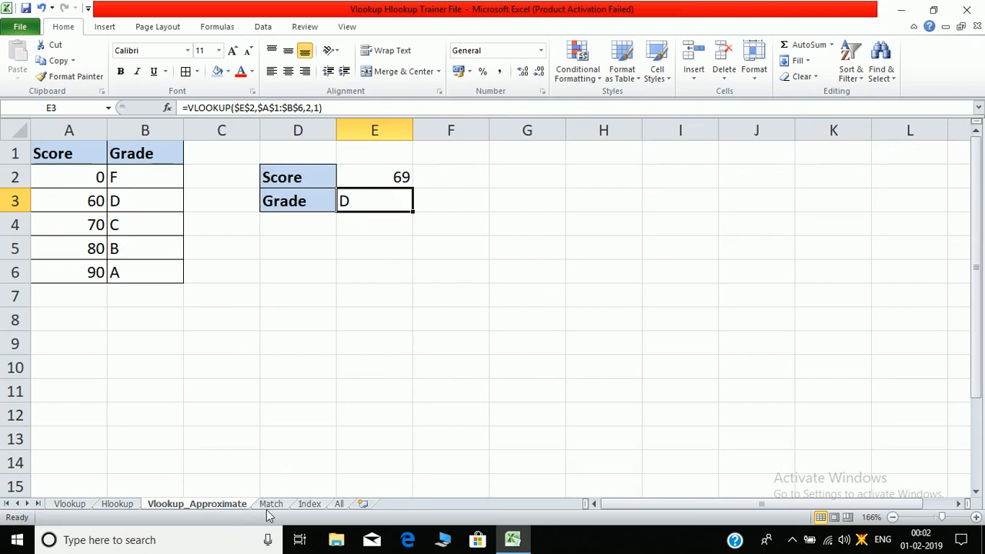
On the Match sheet, add a 'Match' heading in F4 and the description below it in F5.
left_click(270, 504)
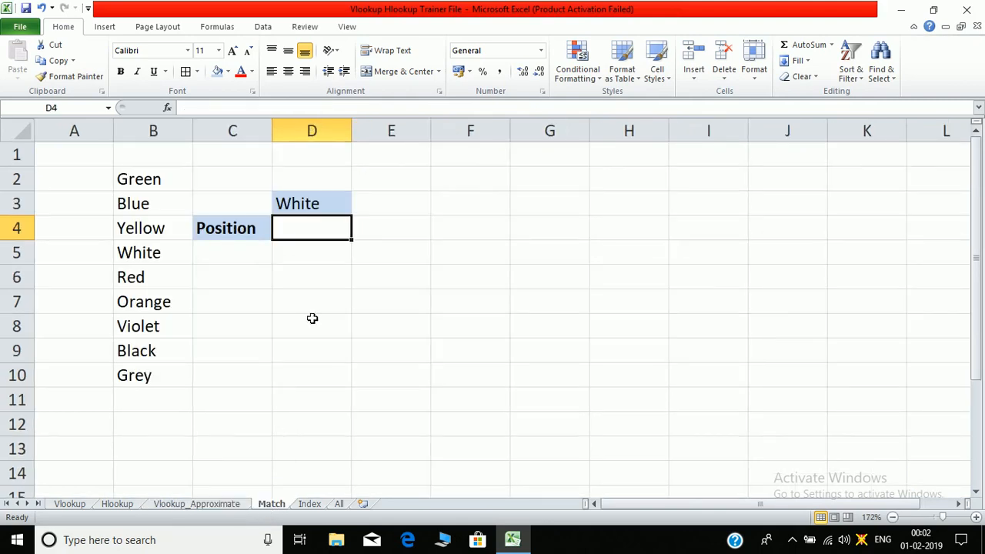
key("Right")
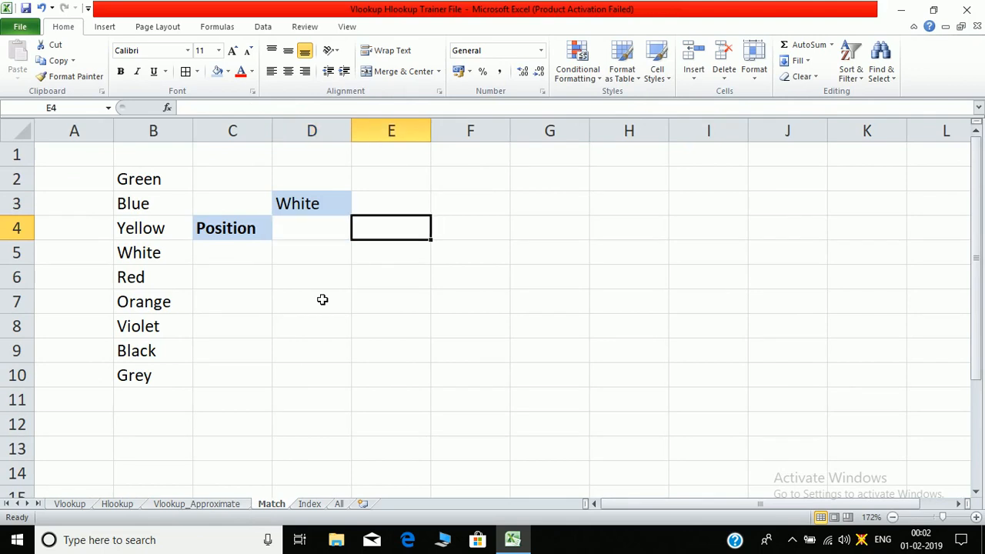
key("Right")
type("Match")
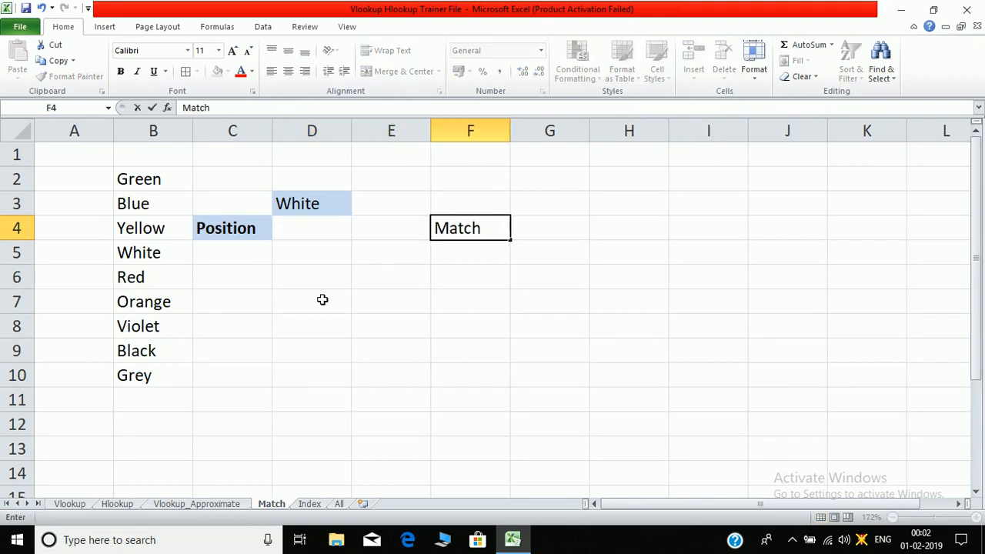
key("Return")
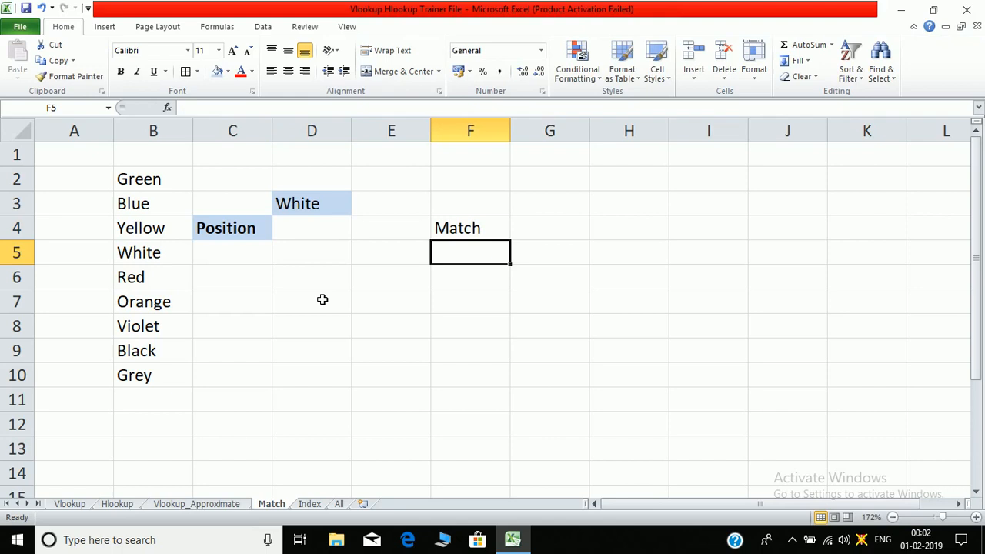
type("gives th")
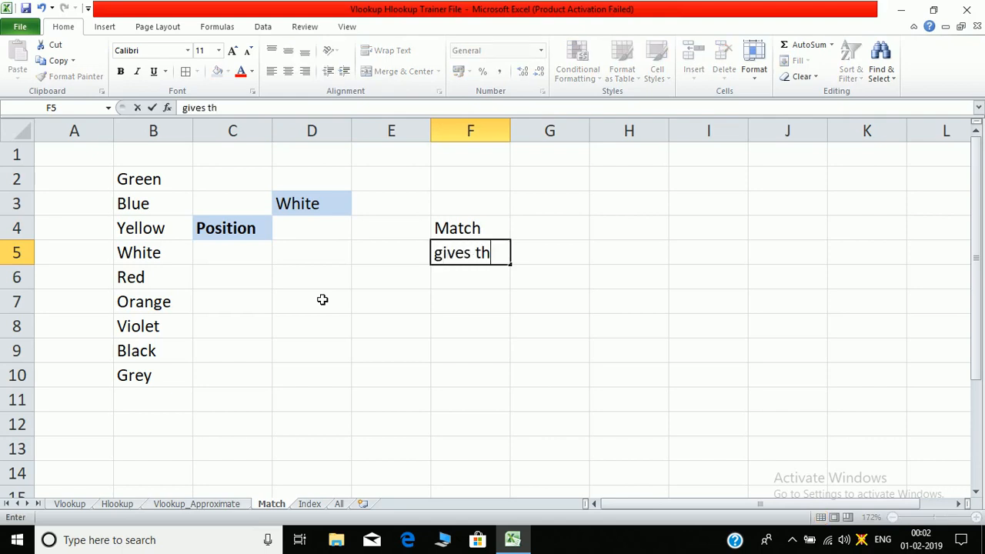
type("e positio")
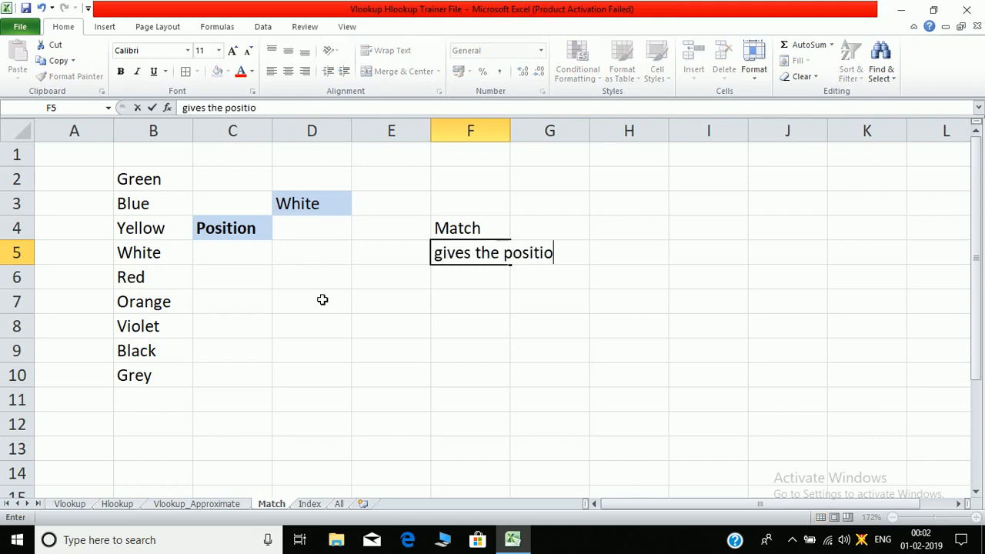
type("n of an element")
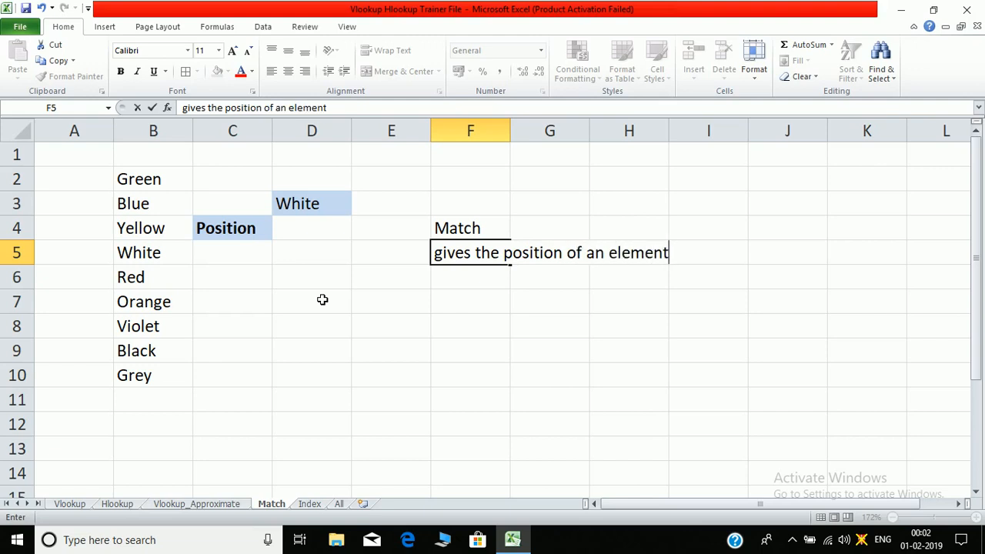
type(" in an array")
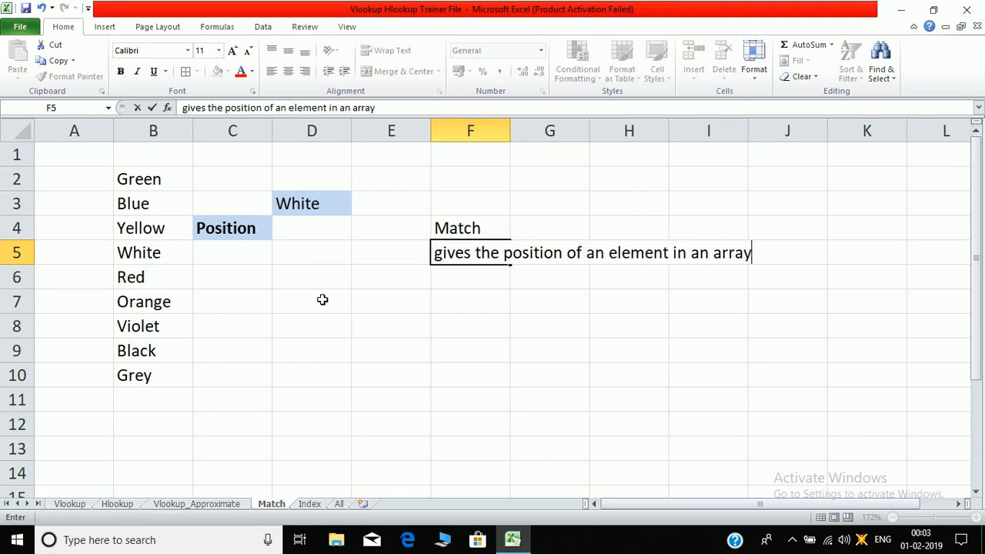
key("Return")
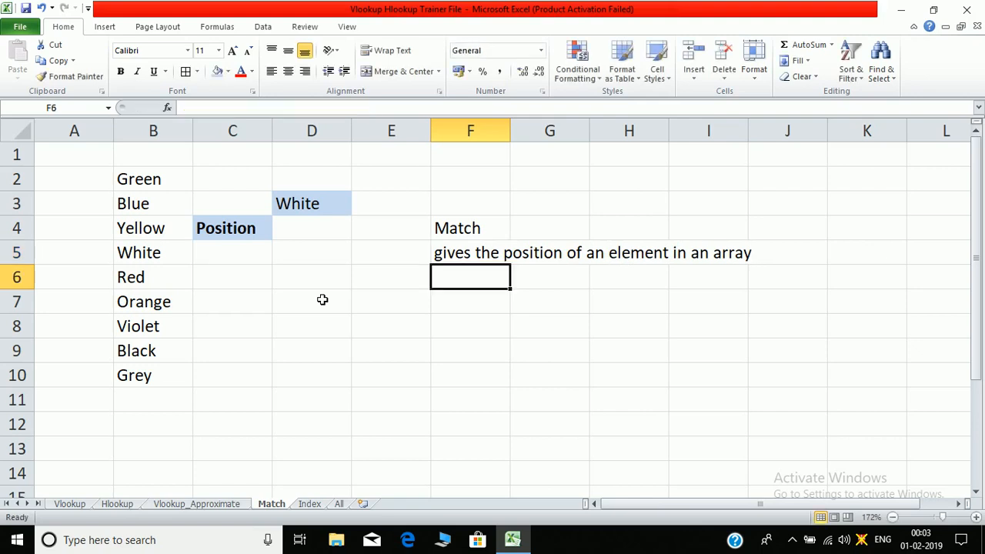
Point out the colour list B2:B10, the Position label, White in D3 and result cell D4.
left_click(161, 184)
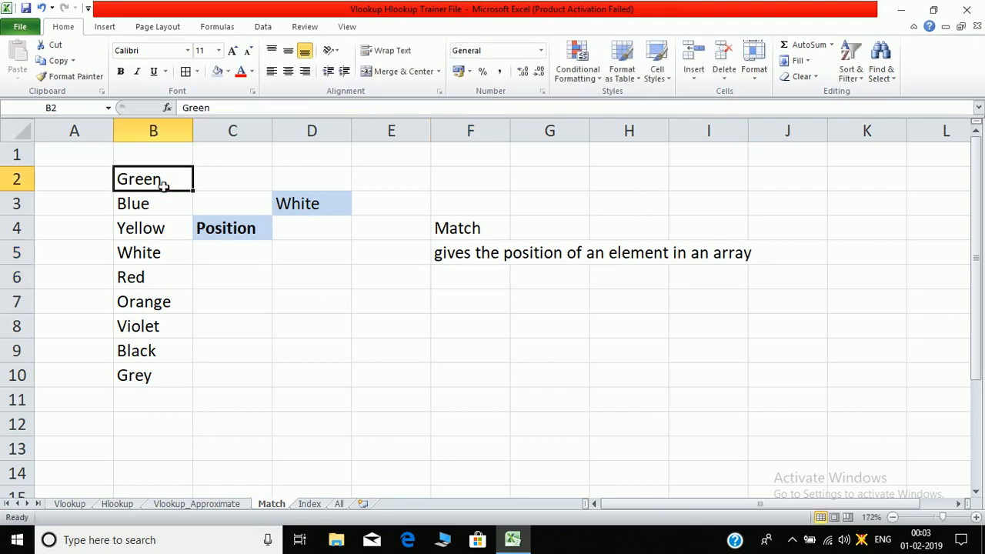
key("shift+Down")
key("shift+Down")
key("shift+Down")
key("shift+Down")
key("shift+Down")
key("shift+Down")
key("shift+Down")
key("shift+Down")
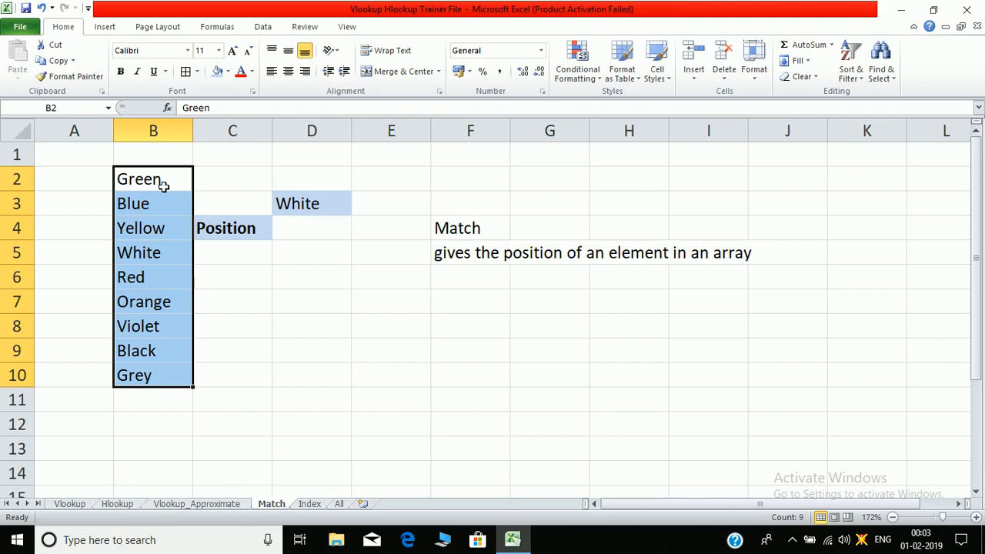
left_click(208, 235)
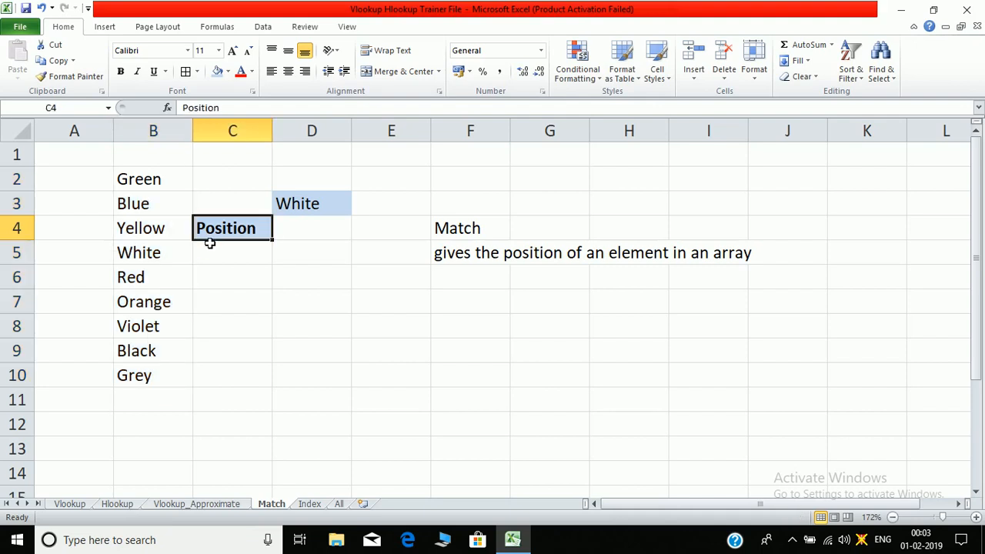
left_click(288, 215, "ctrl")
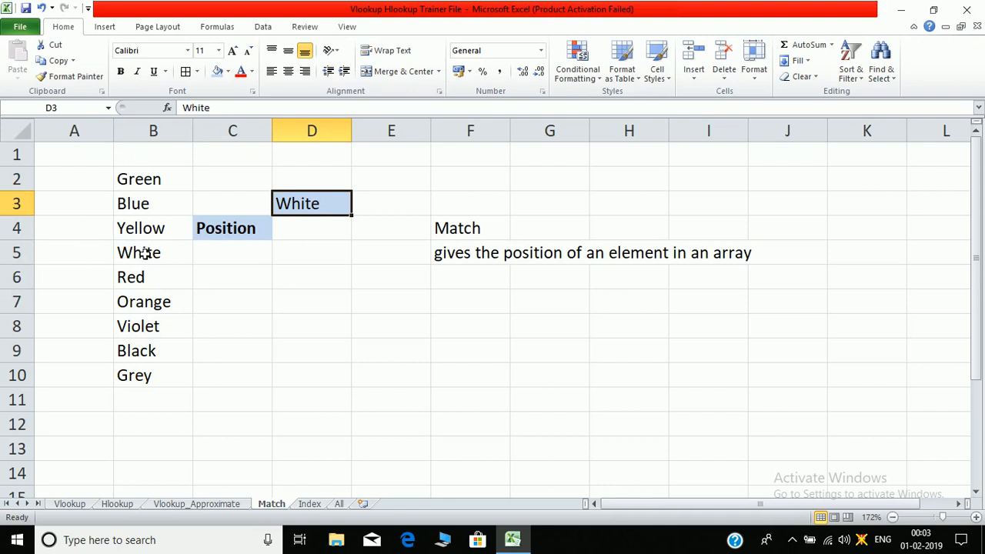
left_click(310, 234, "ctrl")
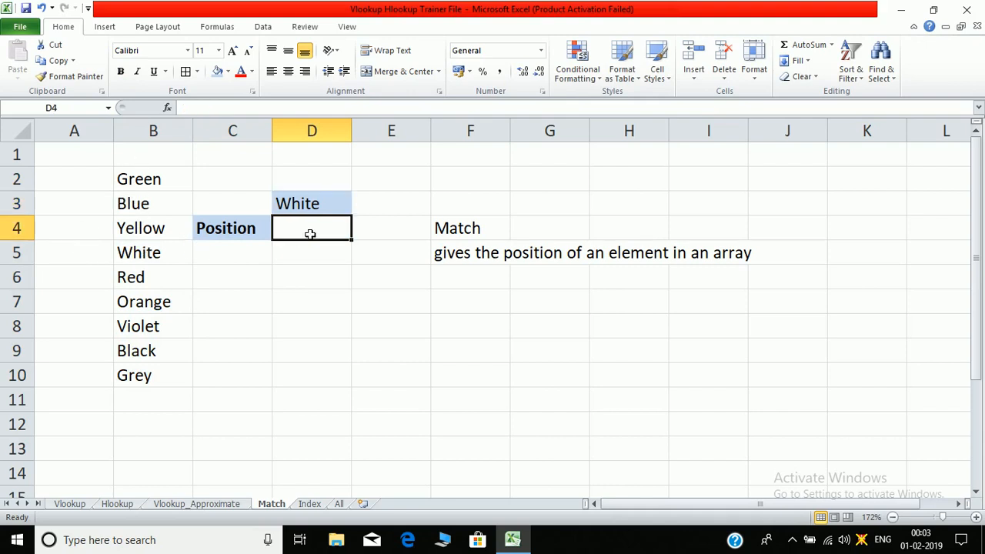
Enter =MATCH(D3,B2:B10,0) in D4, returning 4 for White.
type("=")
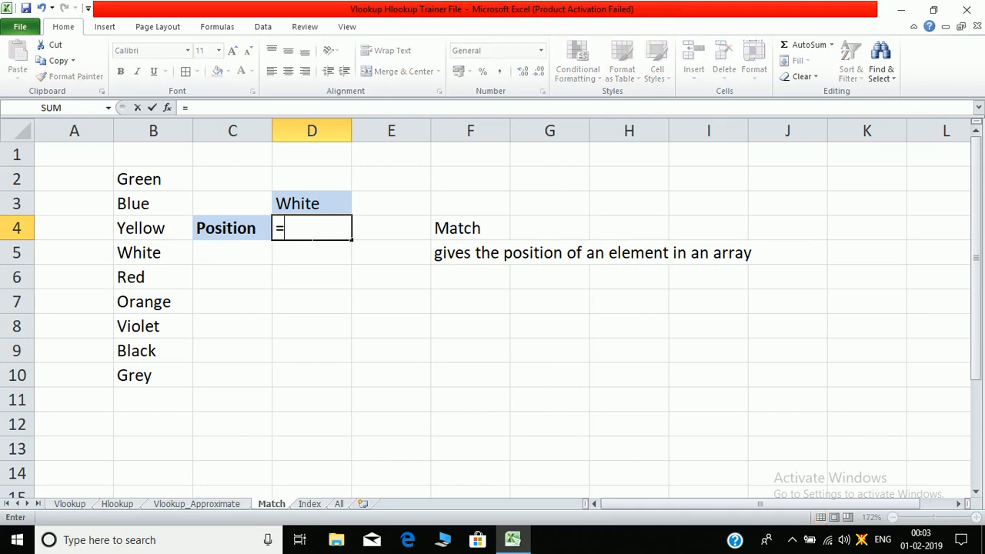
type("mat")
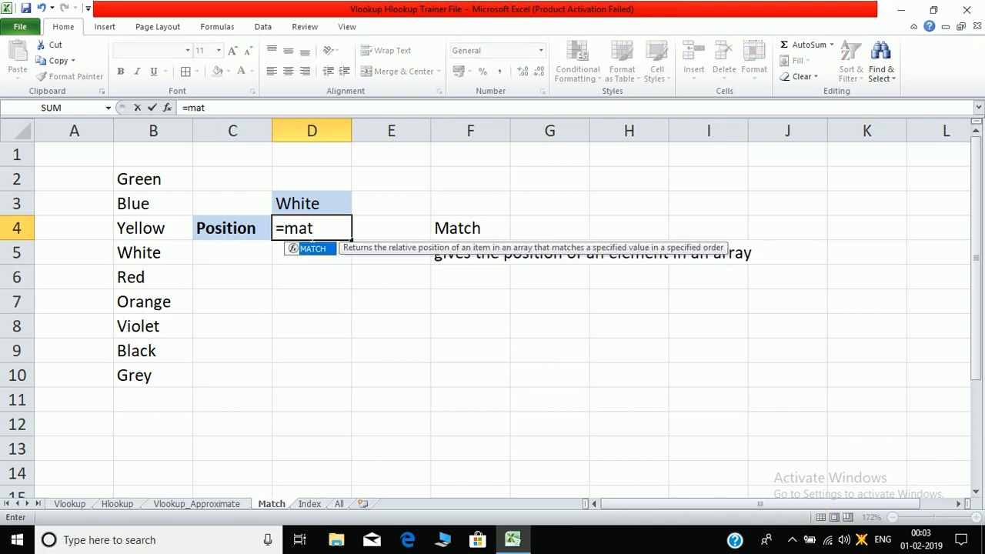
key("Tab")
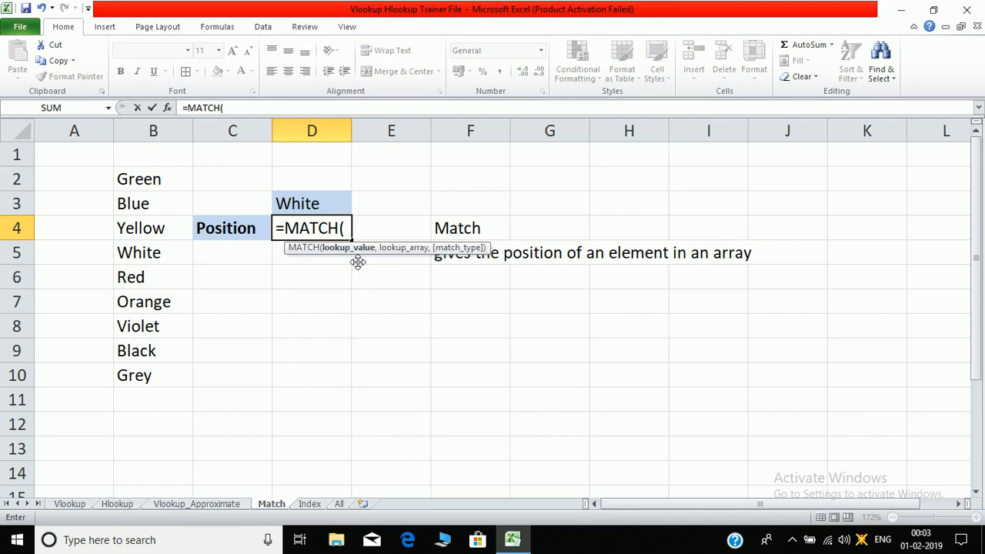
left_click(326, 206)
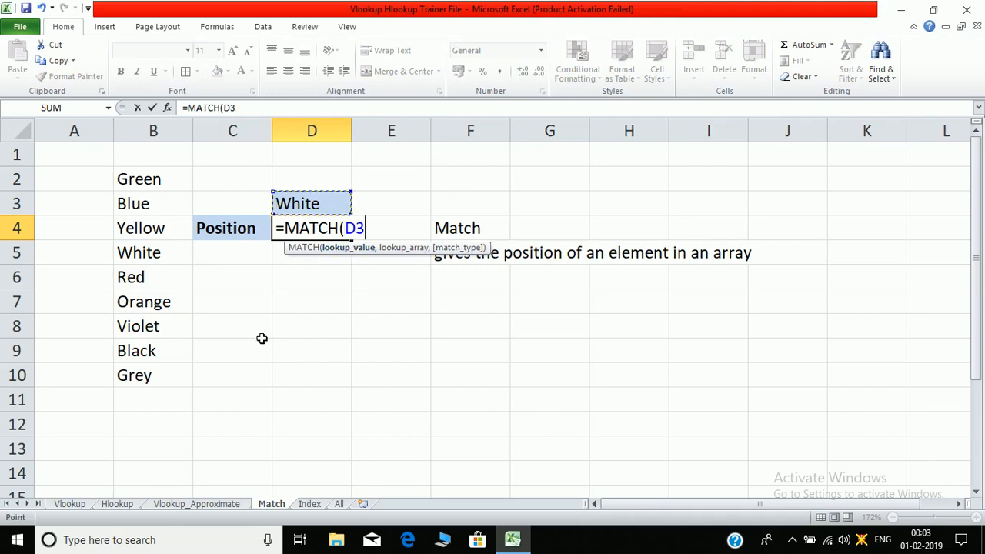
type(",")
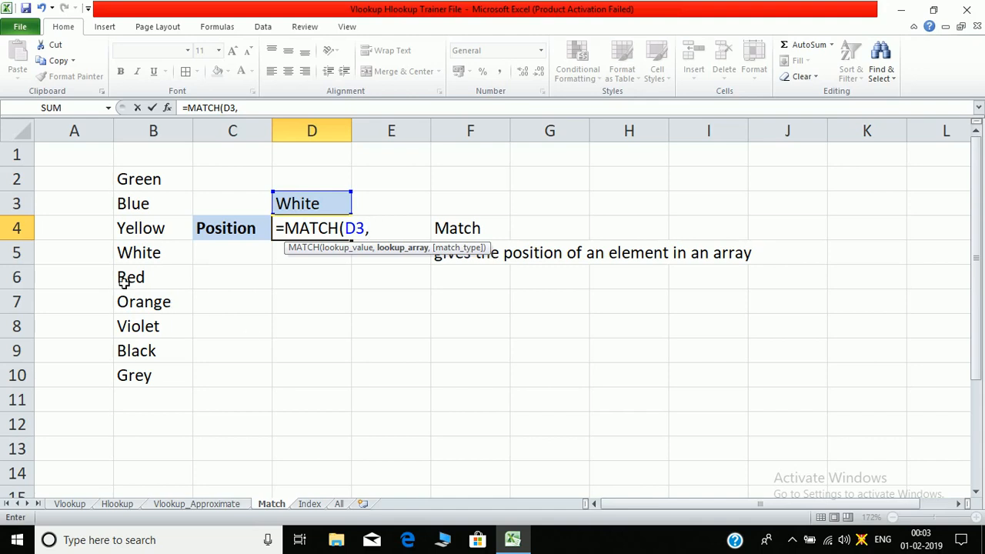
left_click(143, 190)
key("shift+Down")
key("shift+Down")
key("shift+Down")
key("shift+Down")
key("shift+Down")
key("shift+Down")
key("shift+Down")
key("shift+Down")
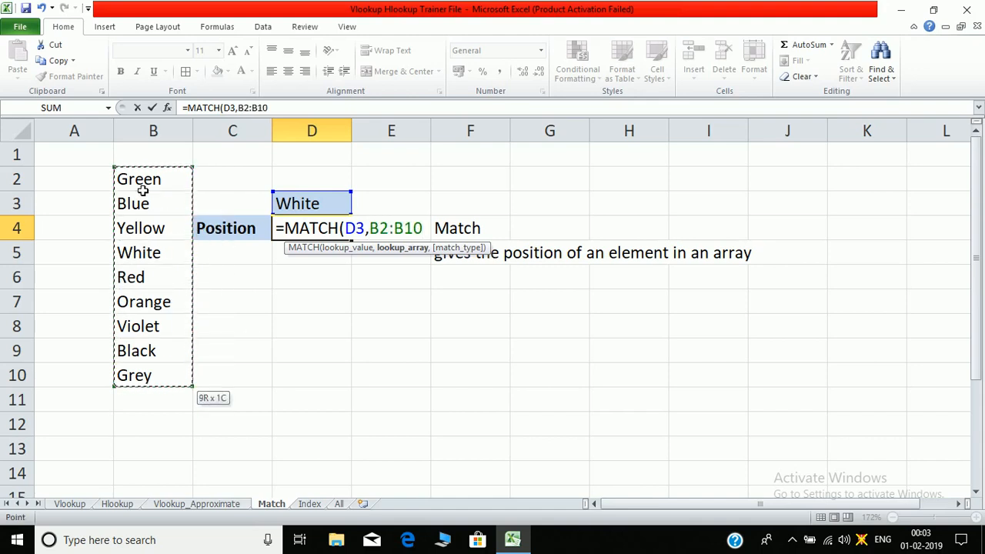
type(",")
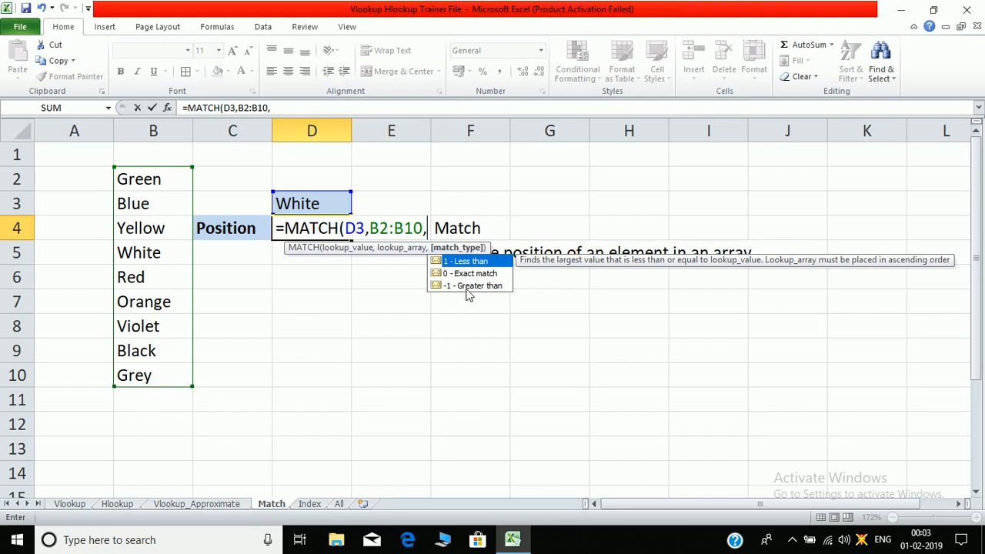
type("0")
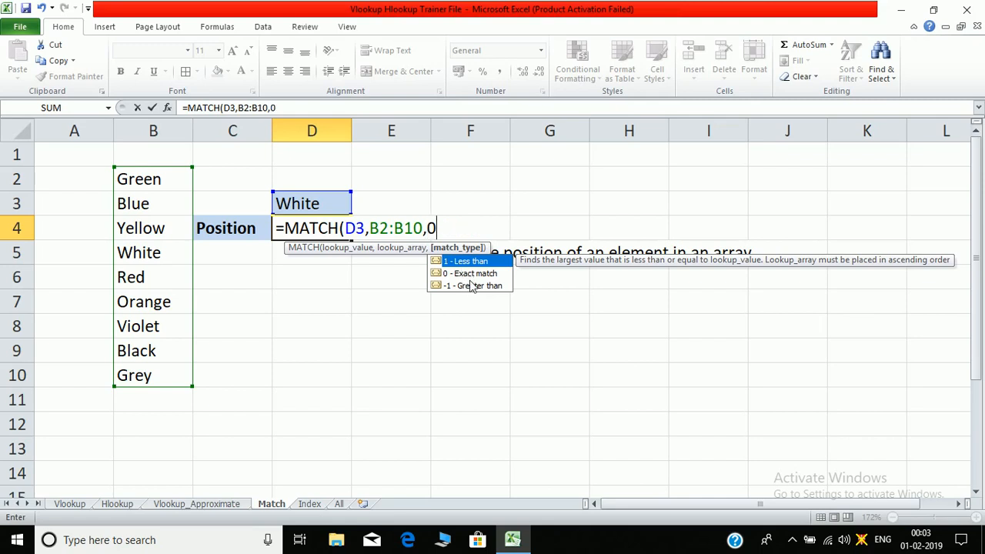
type(")")
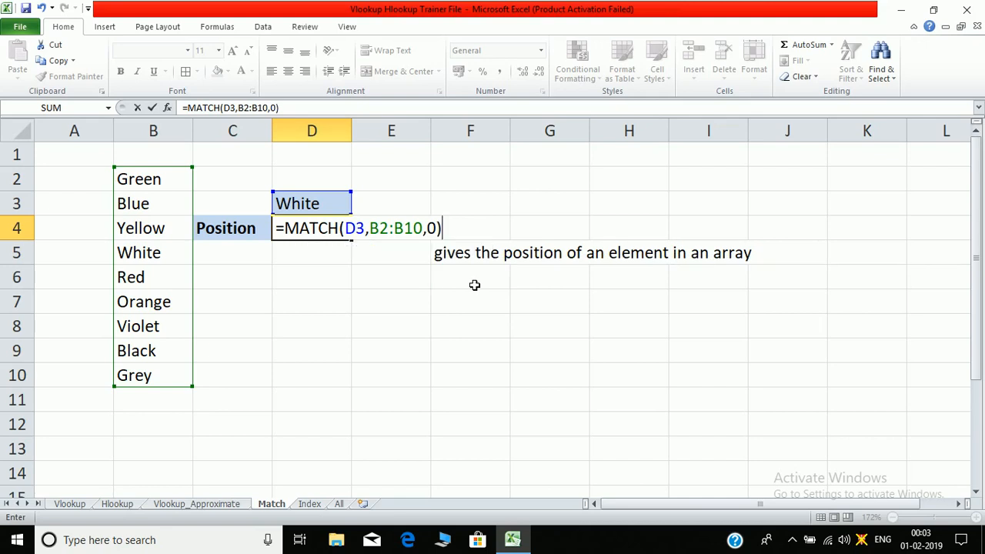
key("Return")
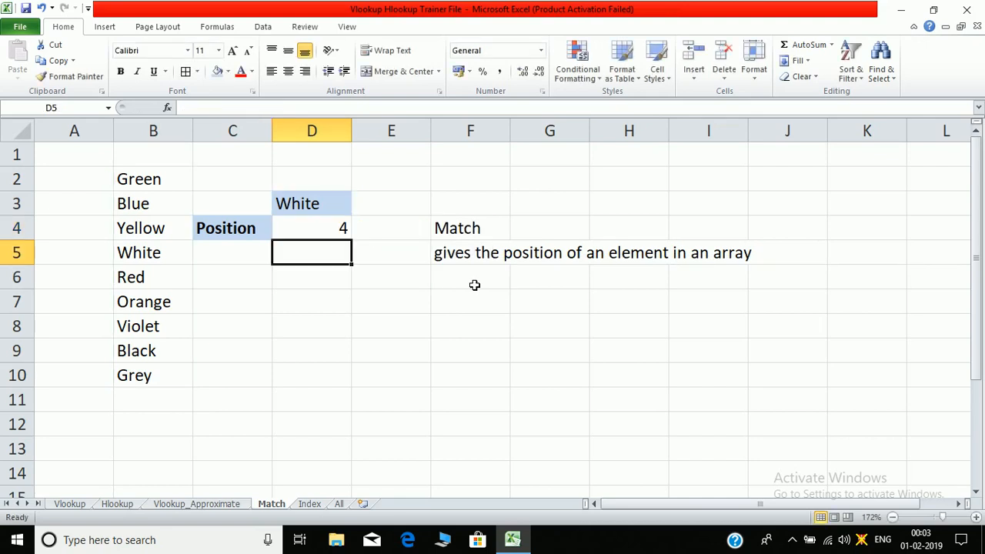
left_click(311, 230)
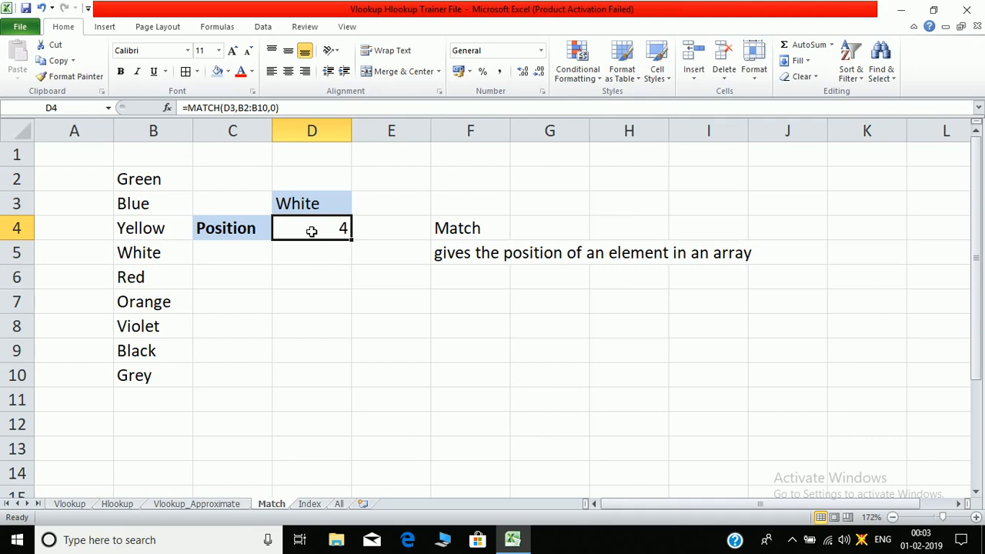
Add the note 'Match will work only for 1-D arrays' in F7.
left_click(488, 323)
left_click(488, 305)
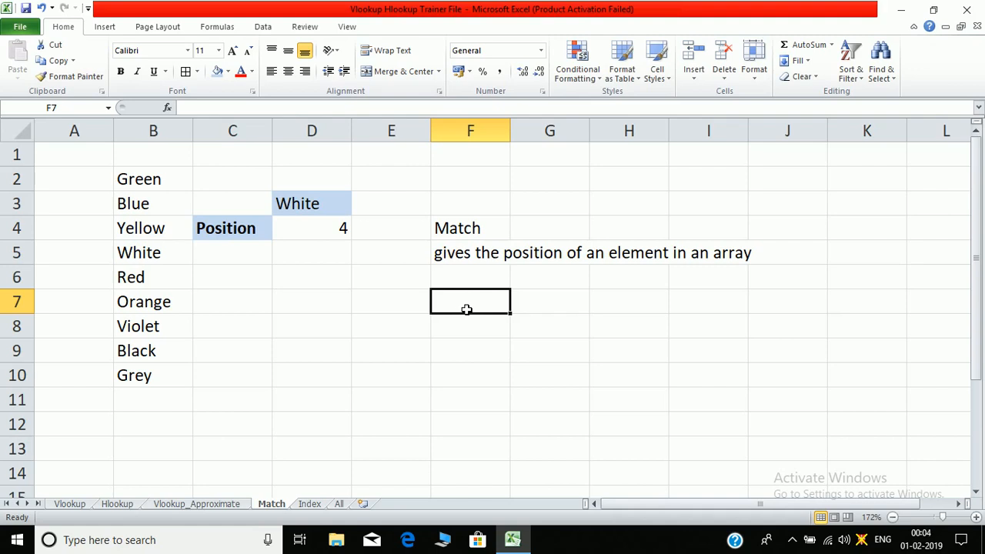
type("Matc")
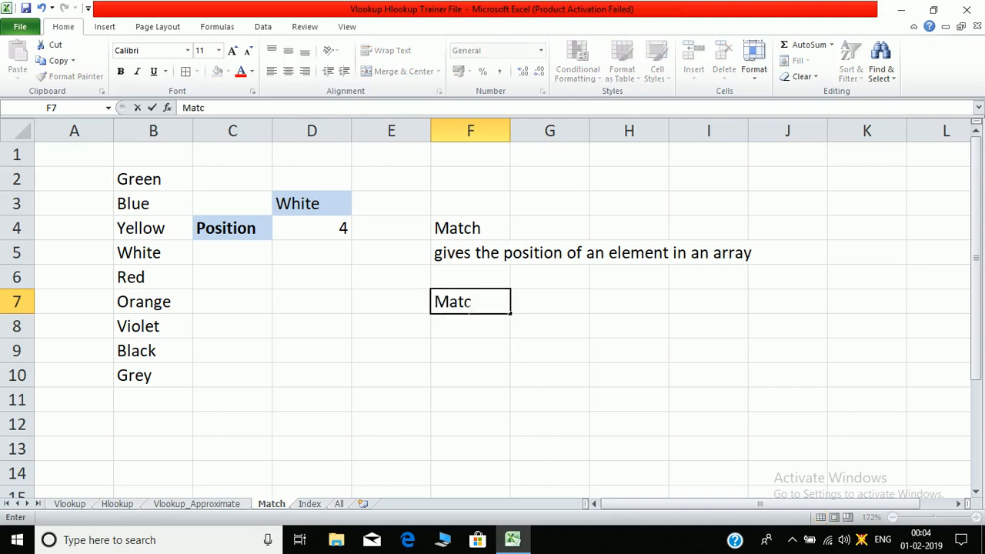
type("h will work on;")
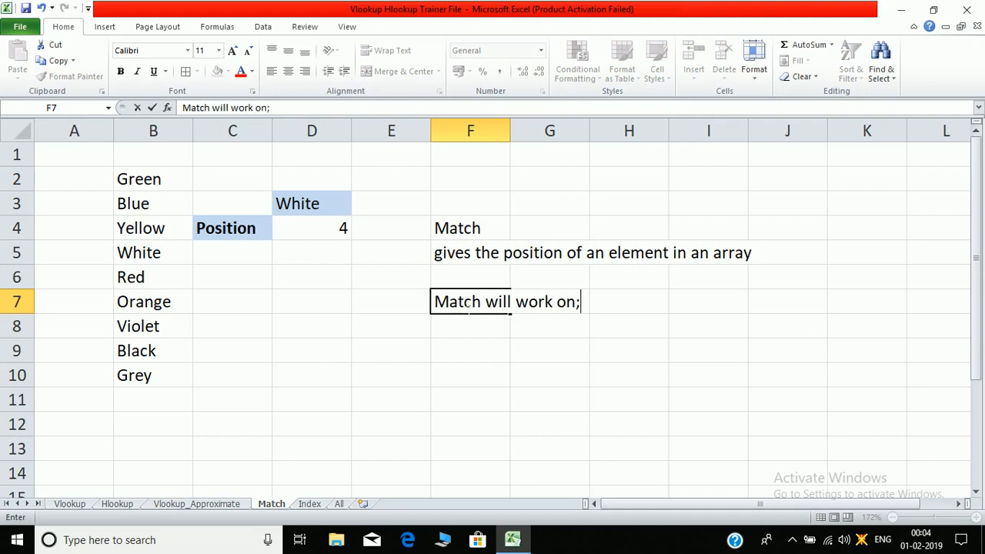
key("BackSpace")
type("ly for 1")
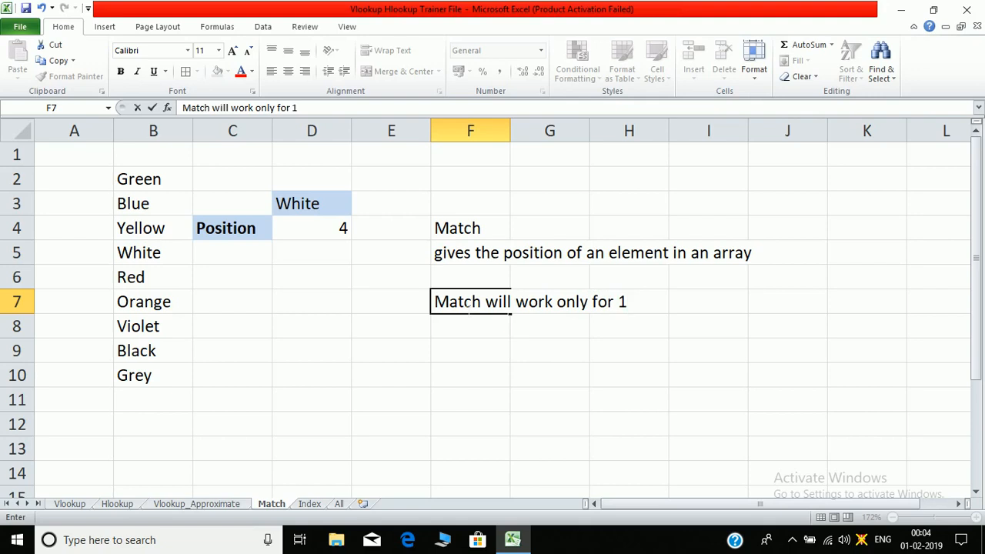
type("-D arrays")
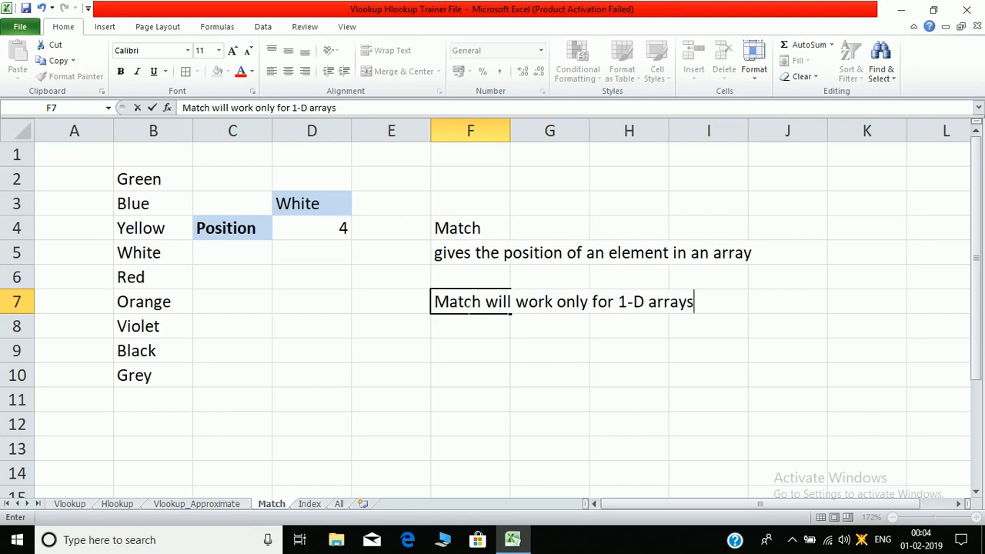
key("Return")
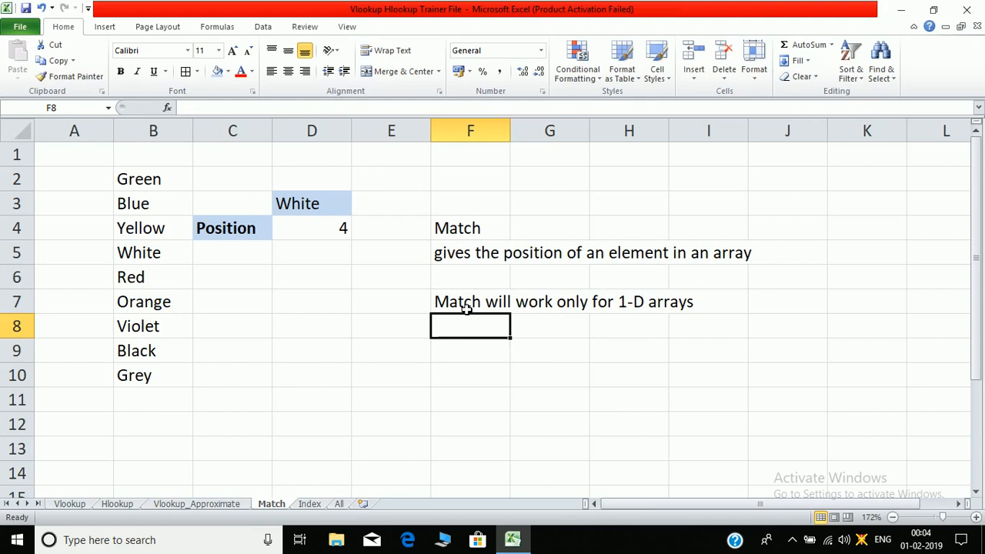
Add the note 'Second thing' in F8, correcting its typo.
type("Secon")
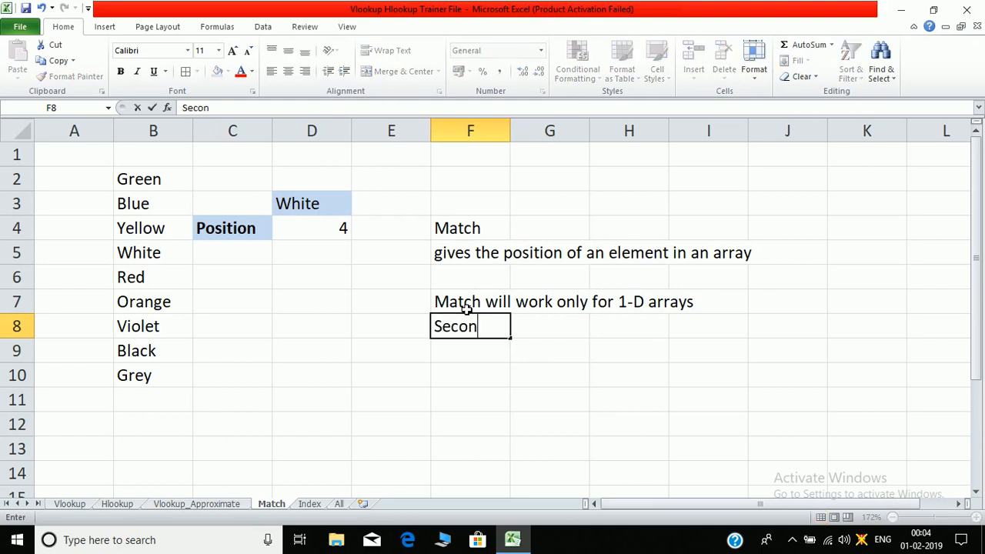
type("d thinf")
key("Return")
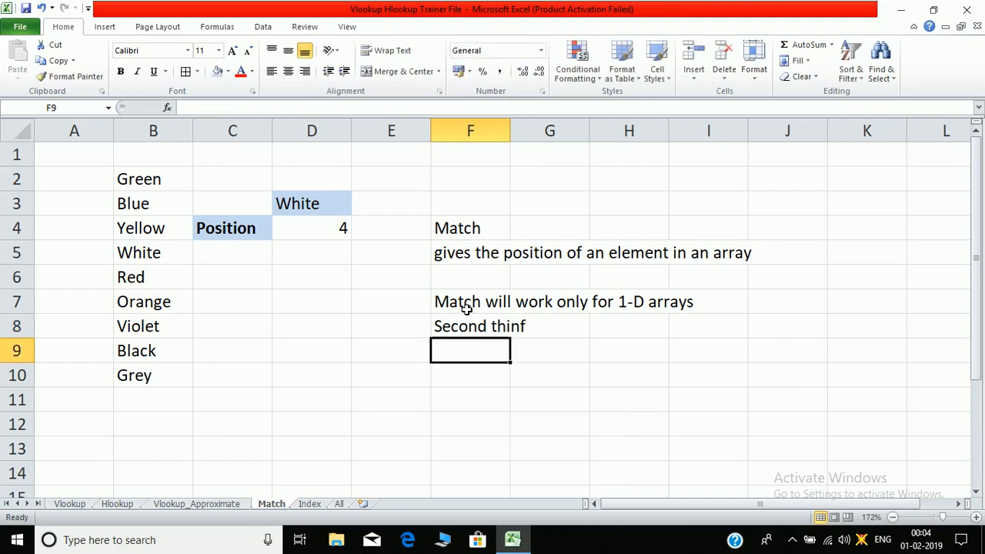
double_click(467, 336)
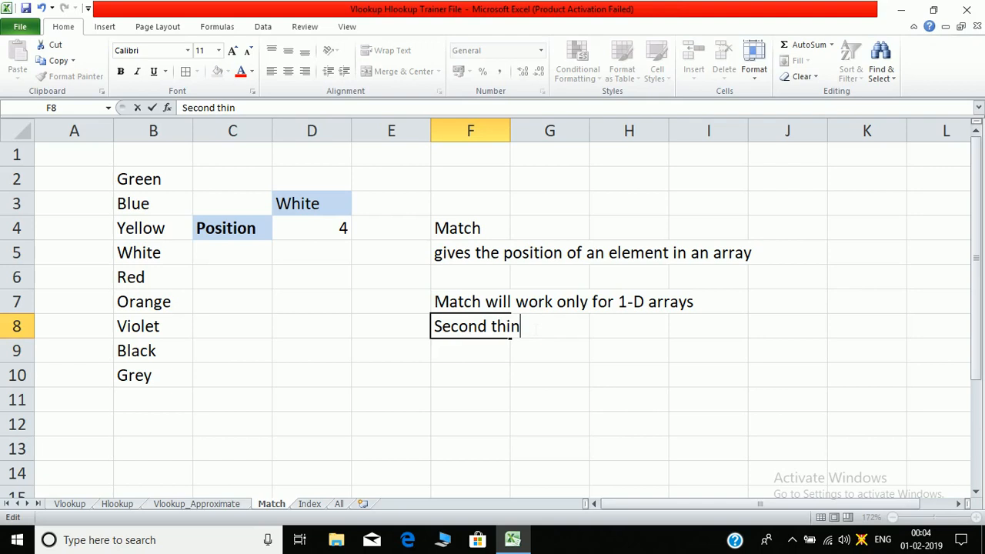
type("g")
key("Return")
List 'Match_type' in F9 with values 0, -1 and 1 beneath it.
type("Ma")
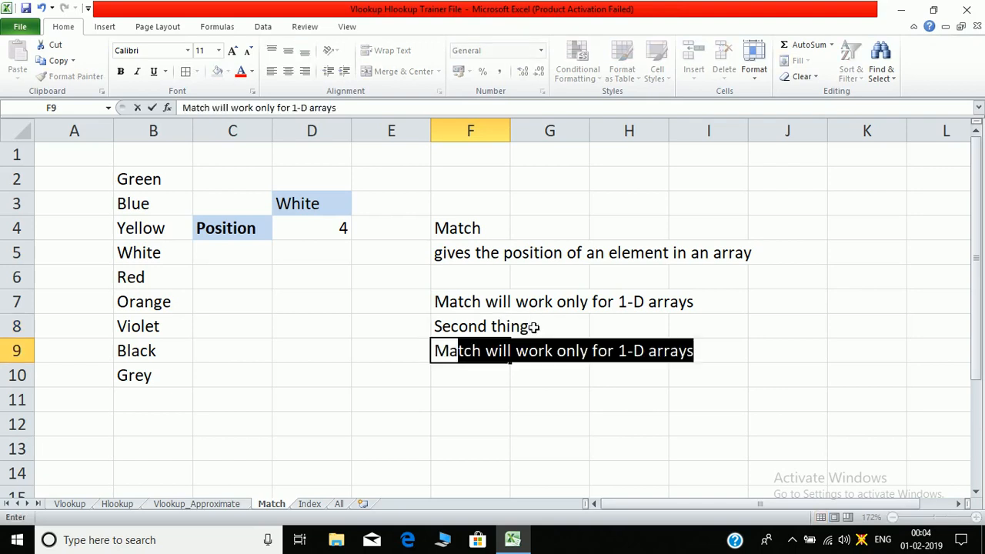
type("tch_")
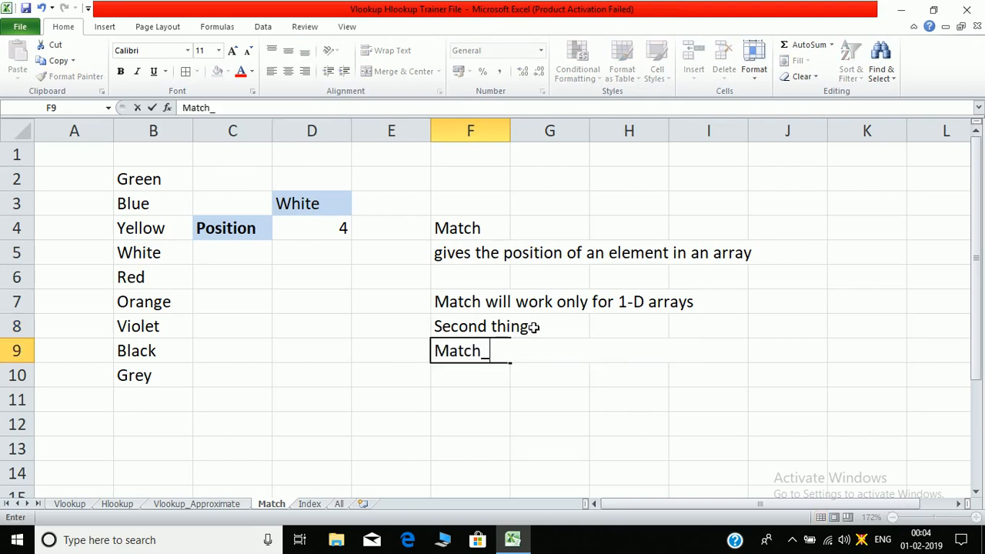
type("type")
key("Return")
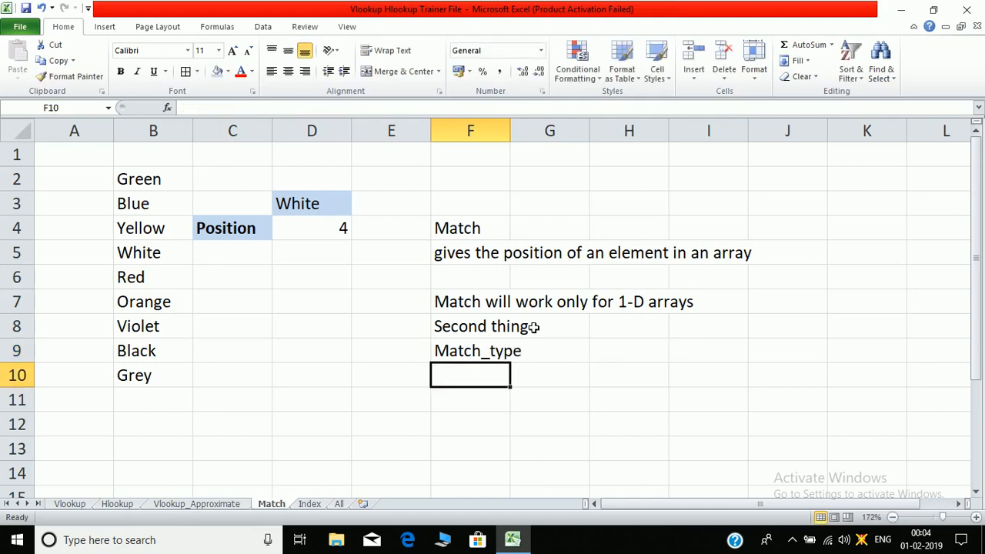
type("0")
key("Return")
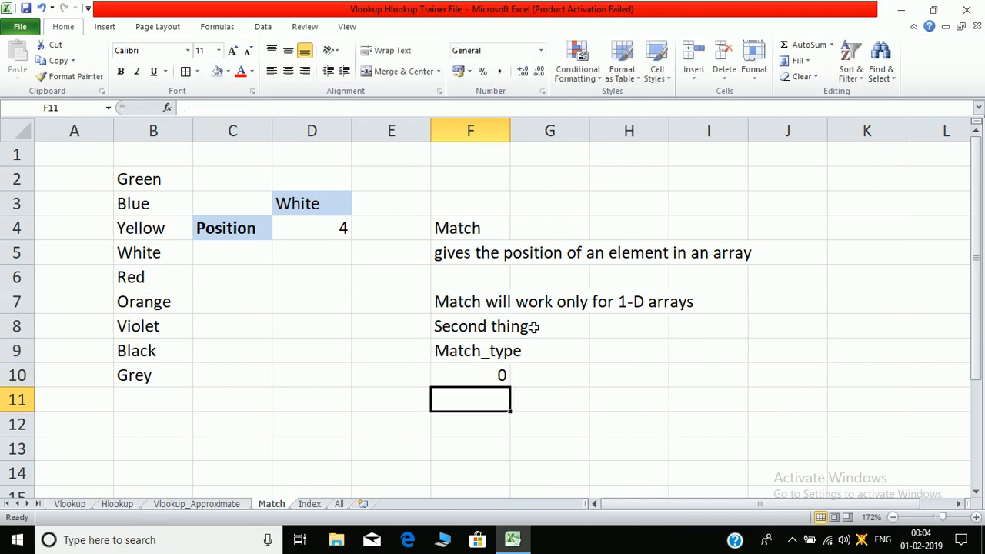
type("-1")
key("Return")
type("1")
key("Return")
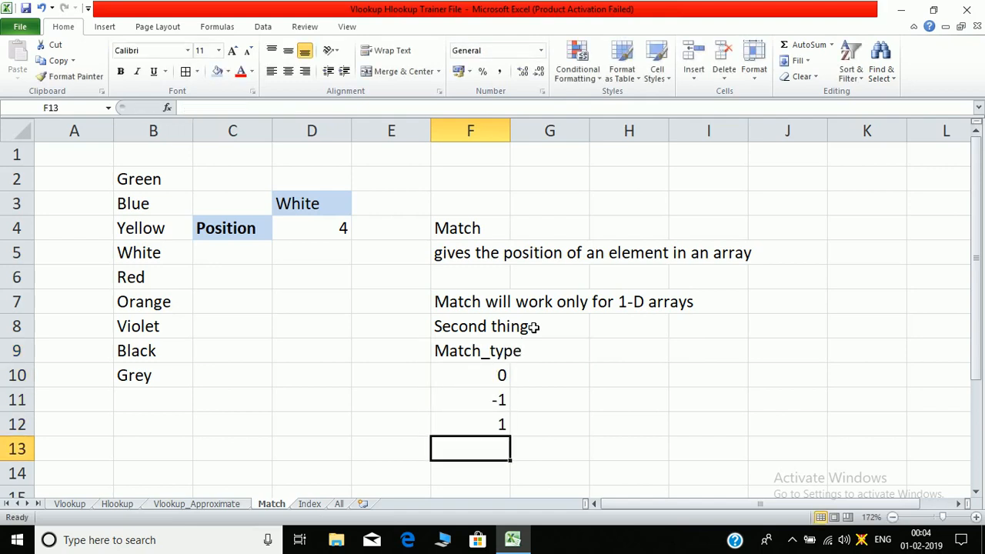
Label the 0 match type as 'Exact Match' in G10.
left_click(529, 377)
type("Exac")
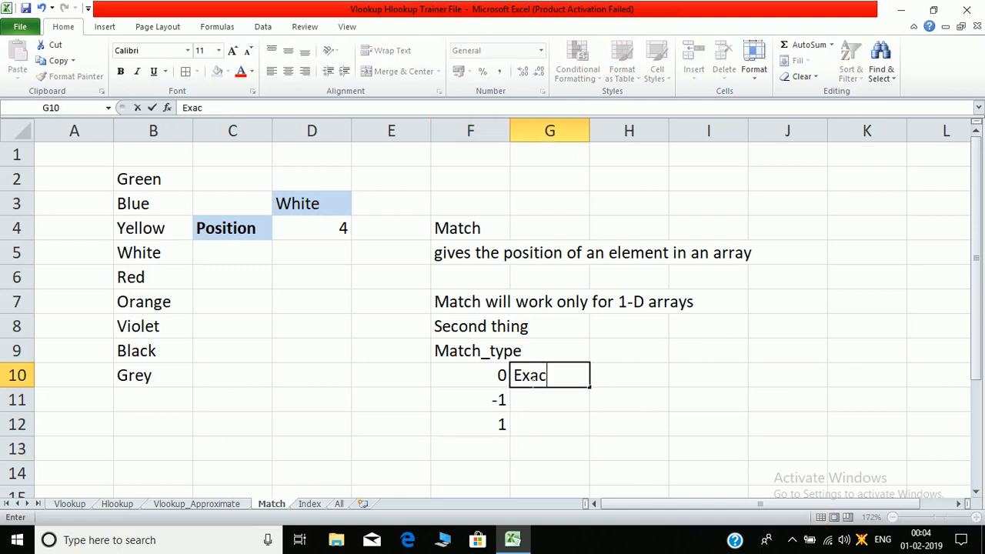
type("t Match")
key("Return")
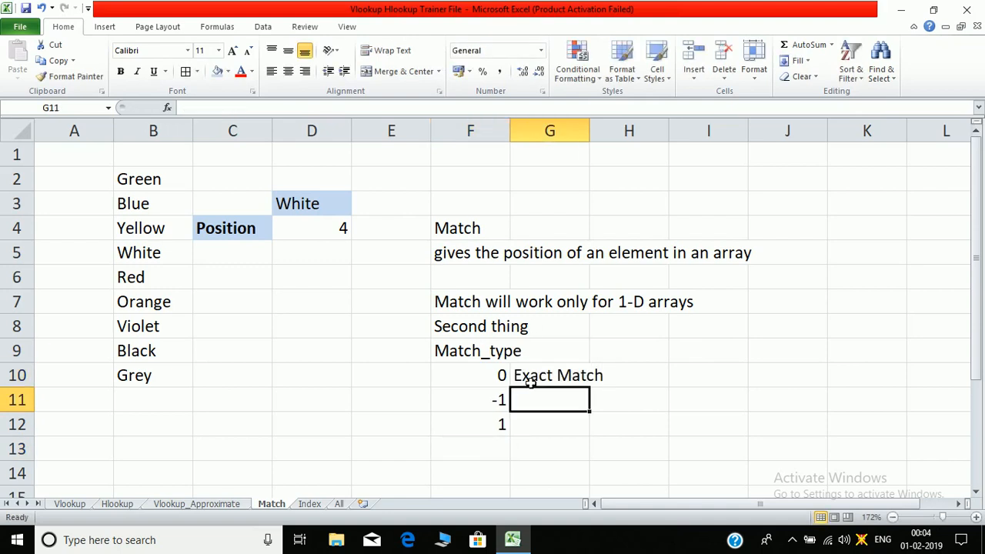
left_click(322, 349)
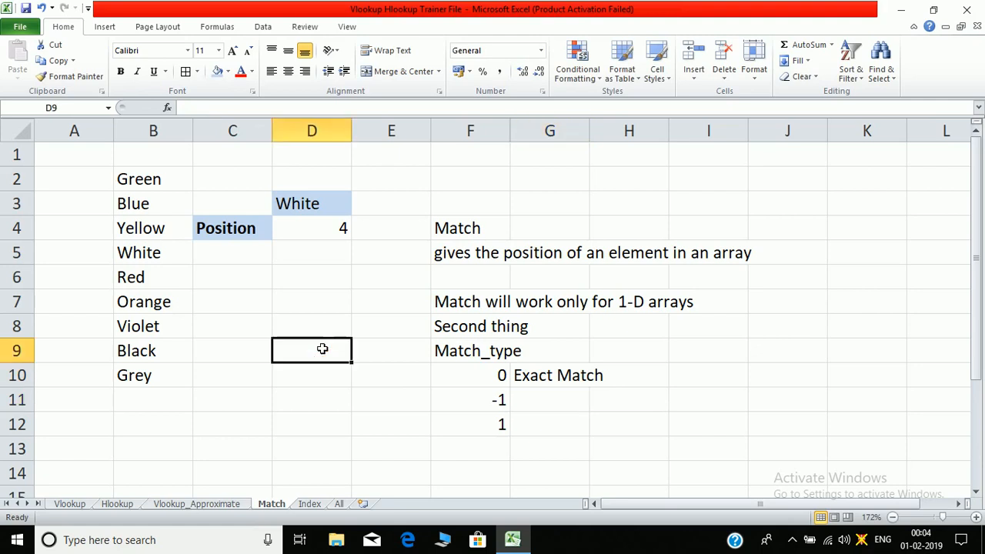
type("=")
key("Escape")
left_click(330, 224)
double_click(328, 228)
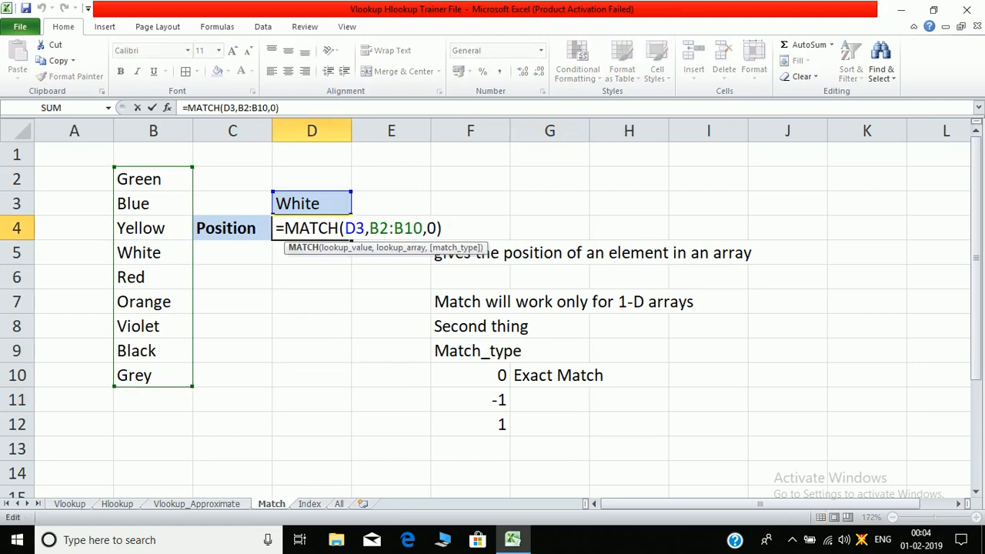
left_click(431, 228)
key("BackSpace")
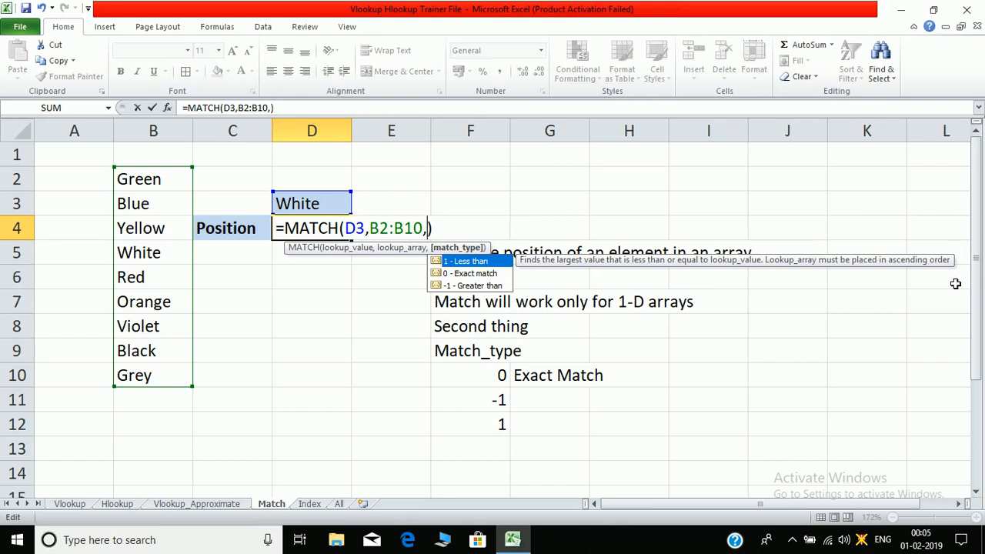
key("Escape")
left_click(557, 427)
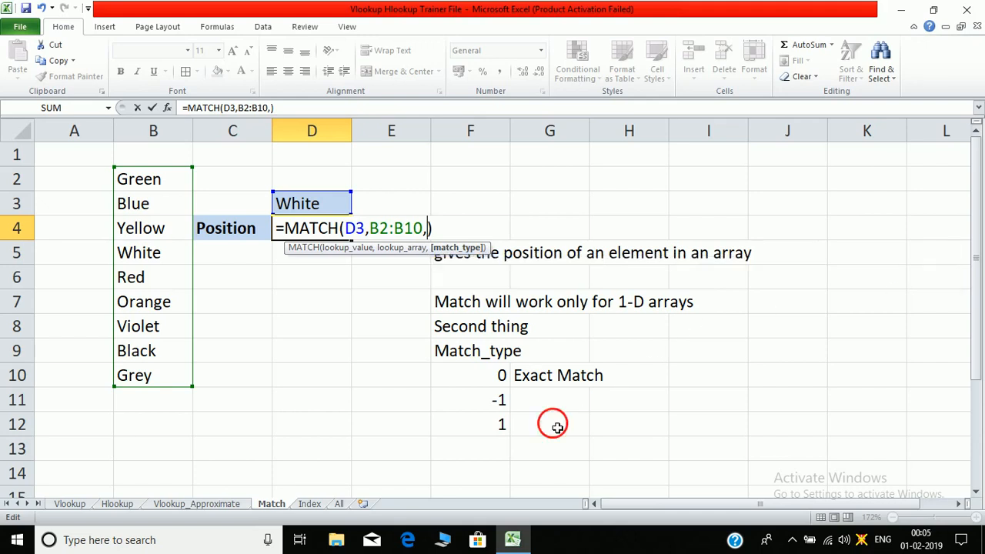
key("Escape")
left_click(557, 427)
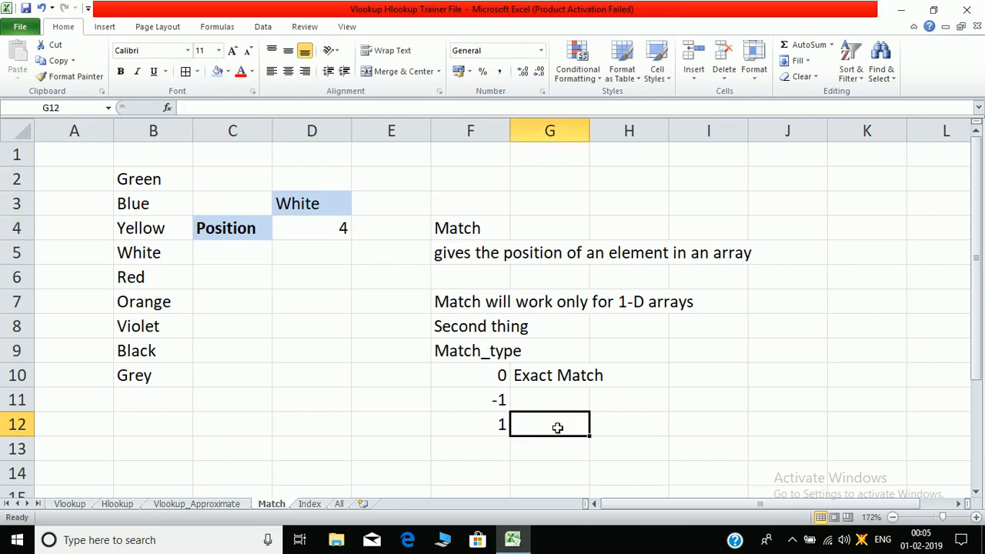
Describe match_type 1 in G12 as 'lookup array in ascending order'.
type("loo")
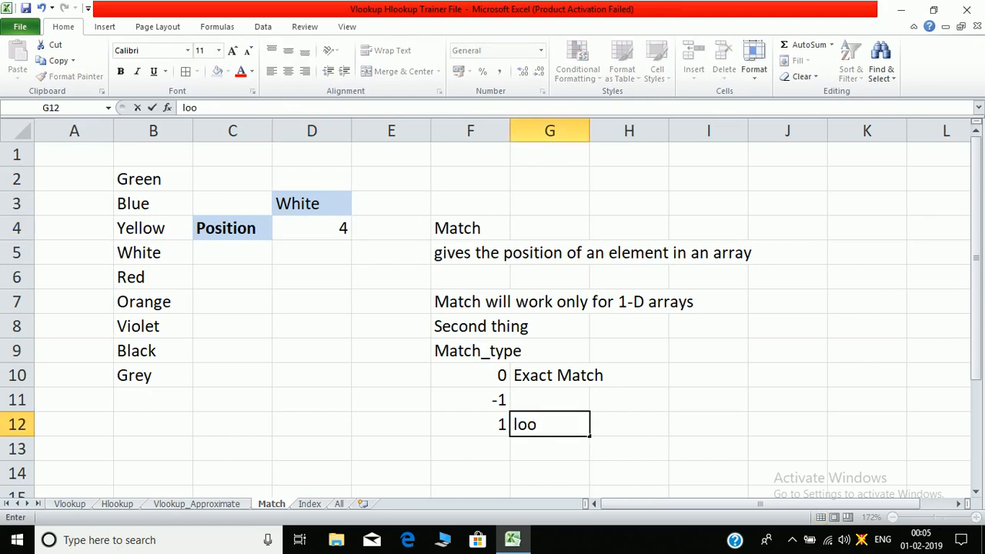
type("kup array ")
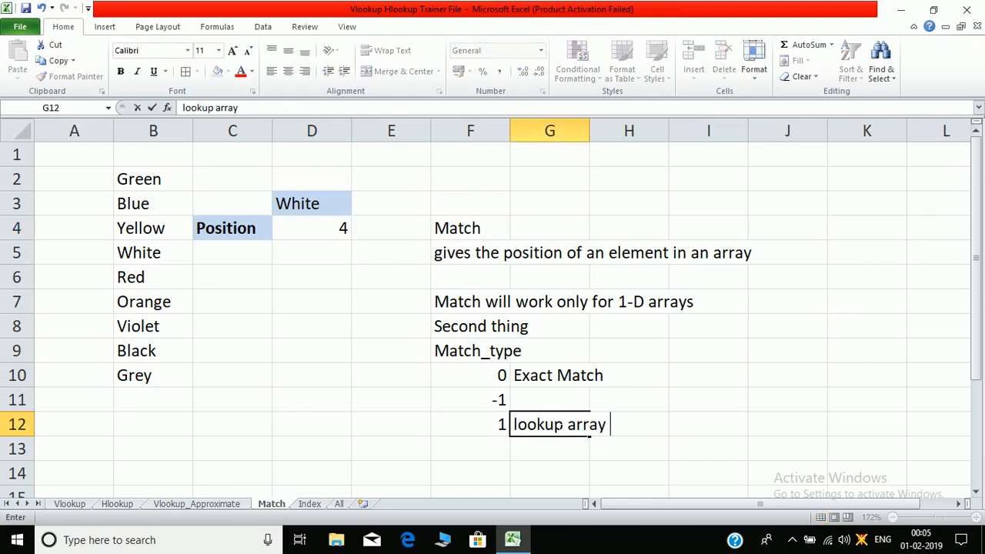
type("in ass")
key("BackSpace")
type("cending ")
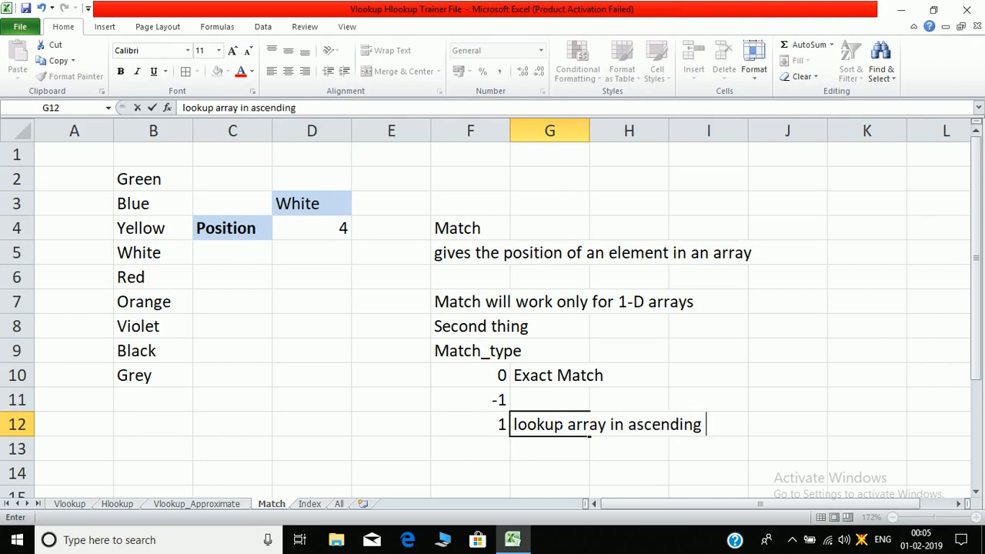
type("order")
key("Tab")
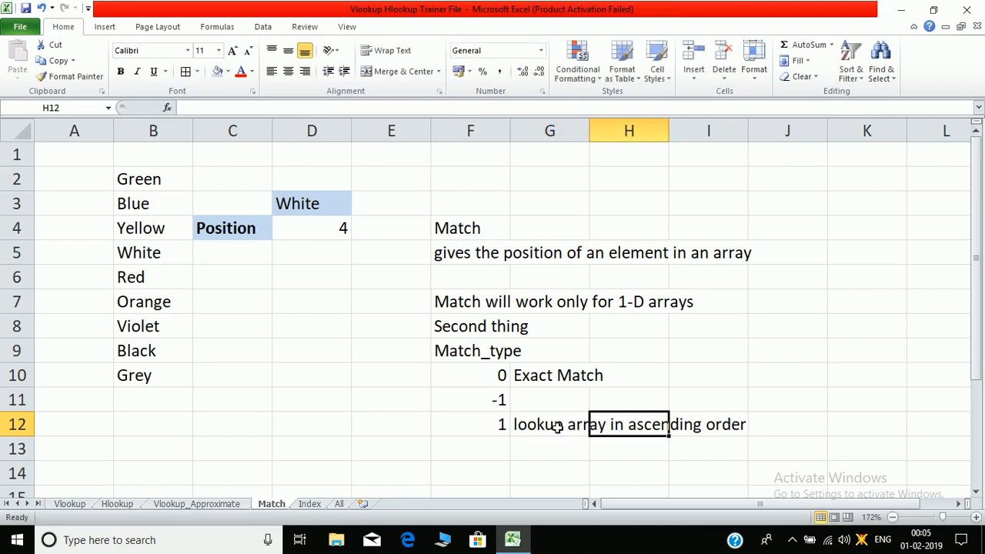
Describe match_type -1 in G11 as 'lookup array in descending order'.
left_click(534, 399)
type("lookup rr")
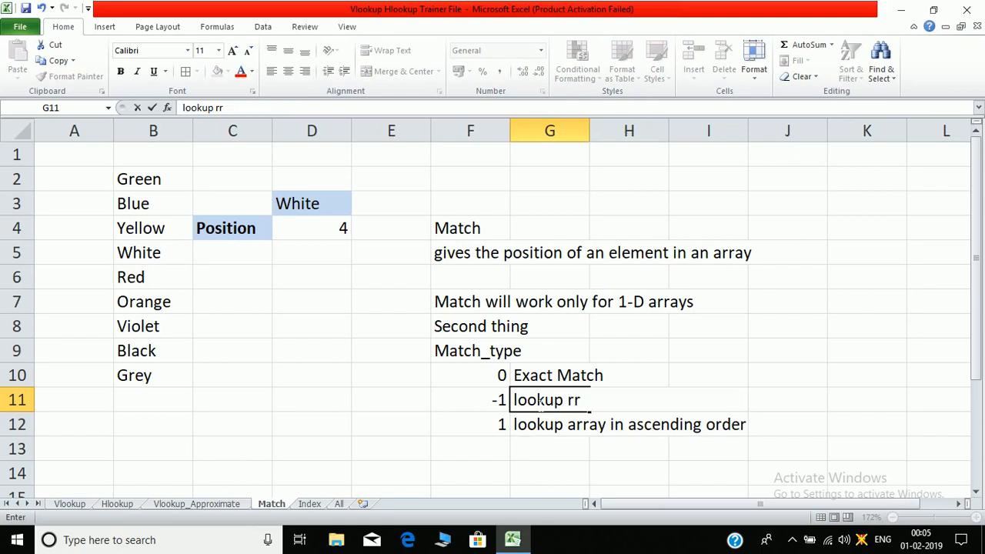
key("BackSpace")
key("BackSpace")
key("BackSpace")
type("array i")
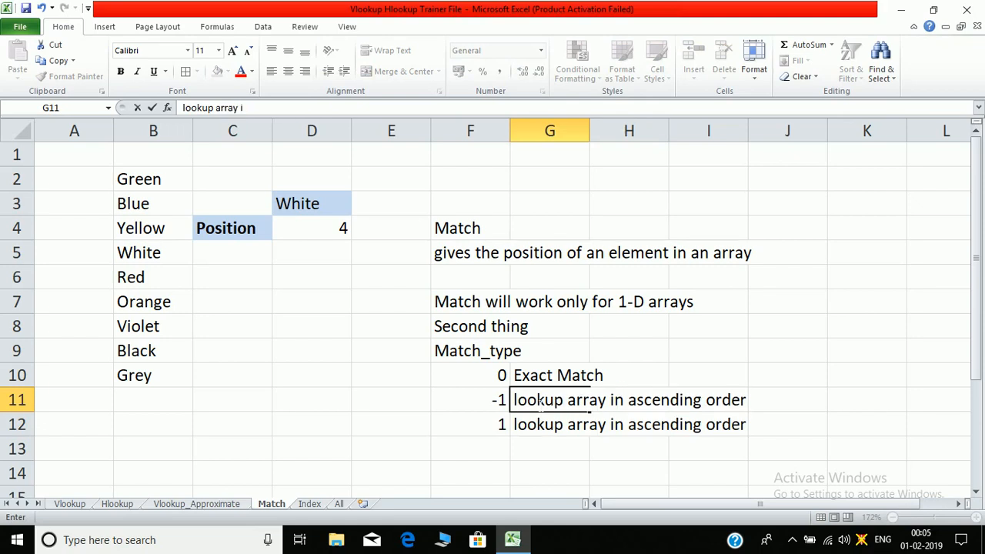
type("n desce")
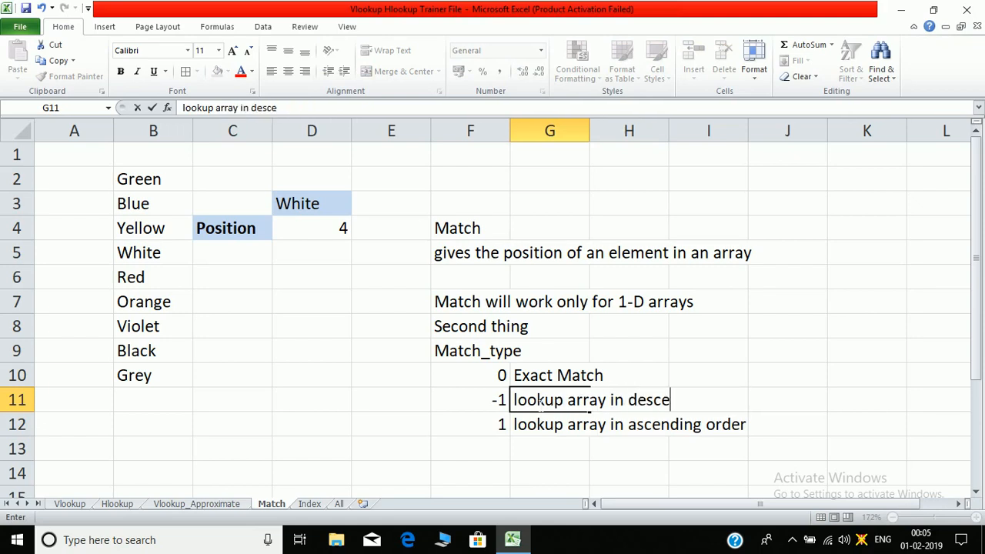
type("nding ord")
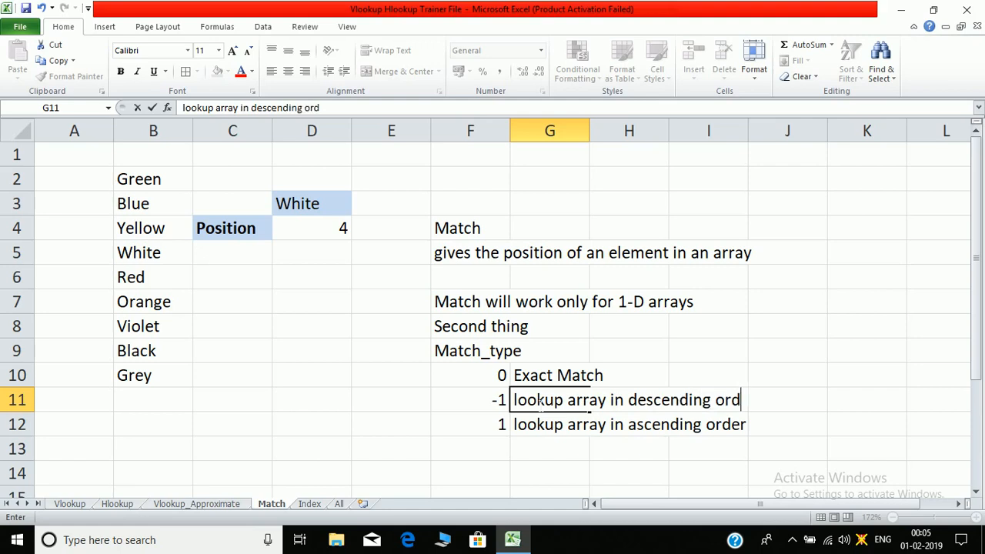
type("er")
key("Tab")
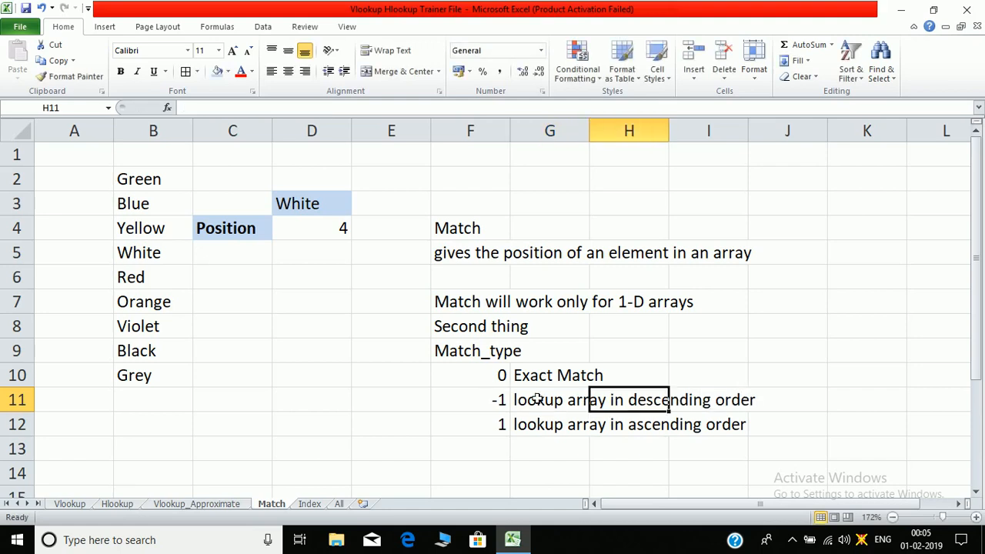
double_click(544, 401)
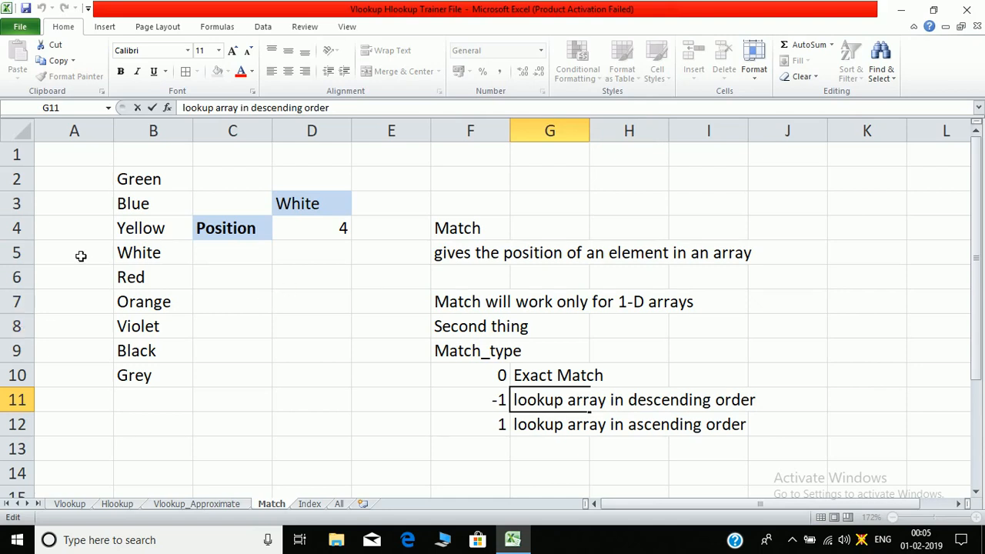
left_click(461, 305)
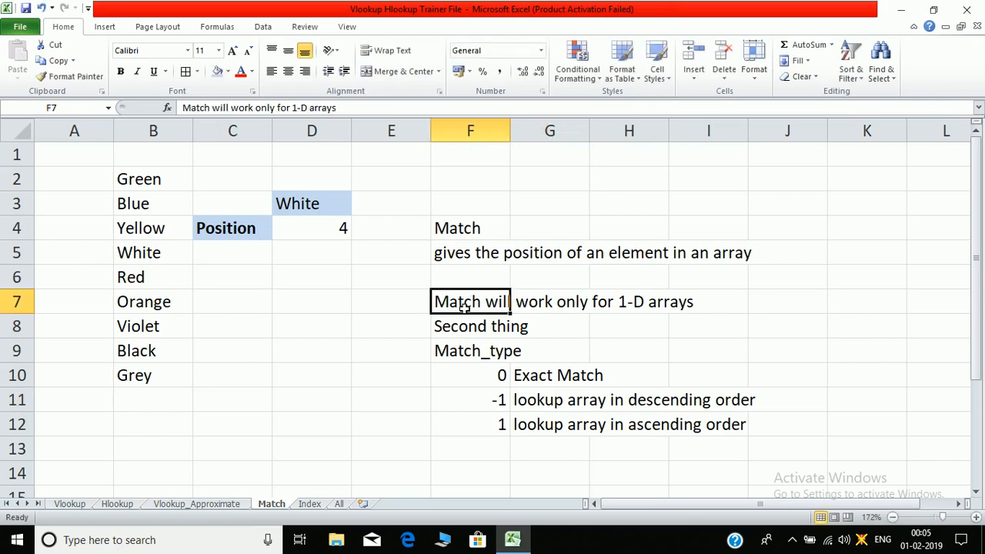
key("shift+Right")
key("shift+Right")
key("shift+Right")
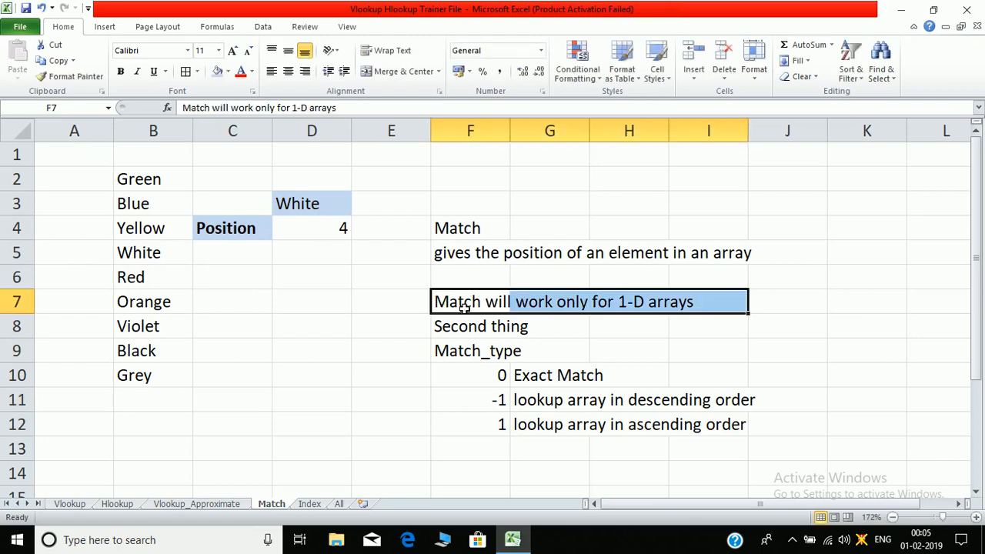
left_click(288, 284)
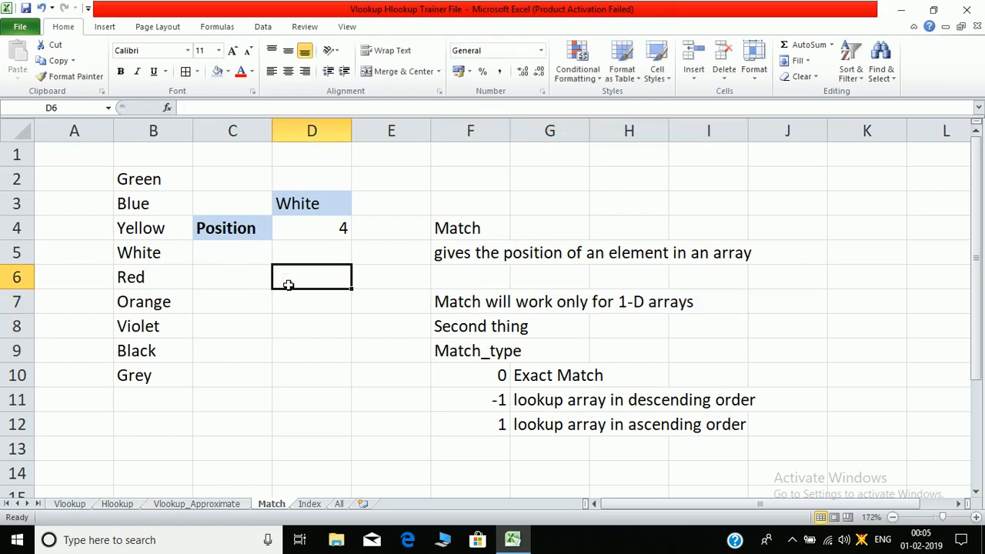
left_click(301, 235)
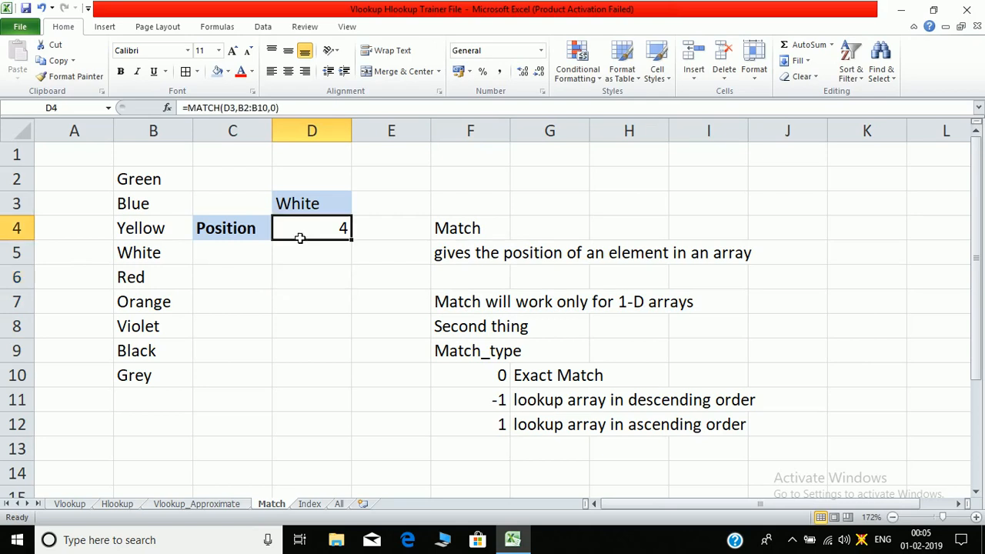
double_click(304, 241)
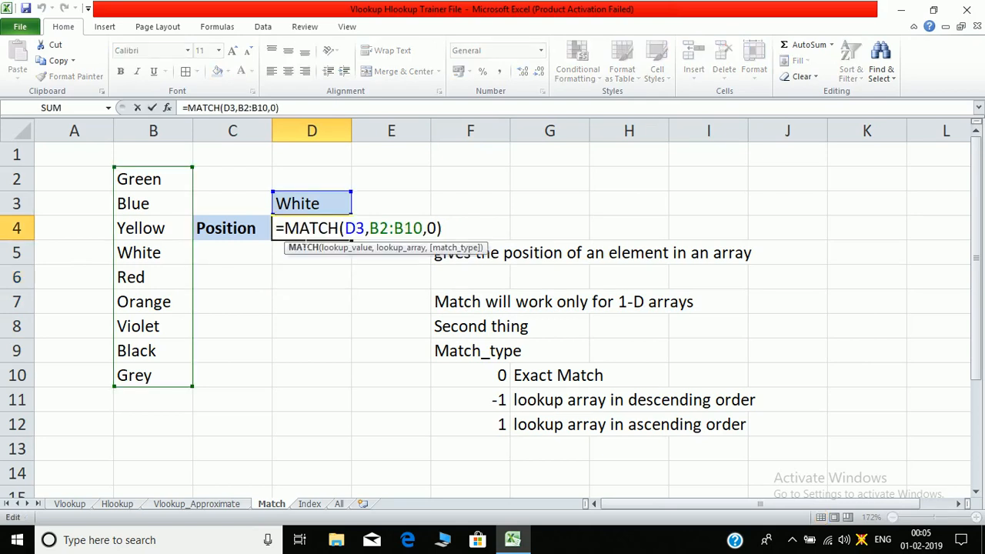
key("Escape")
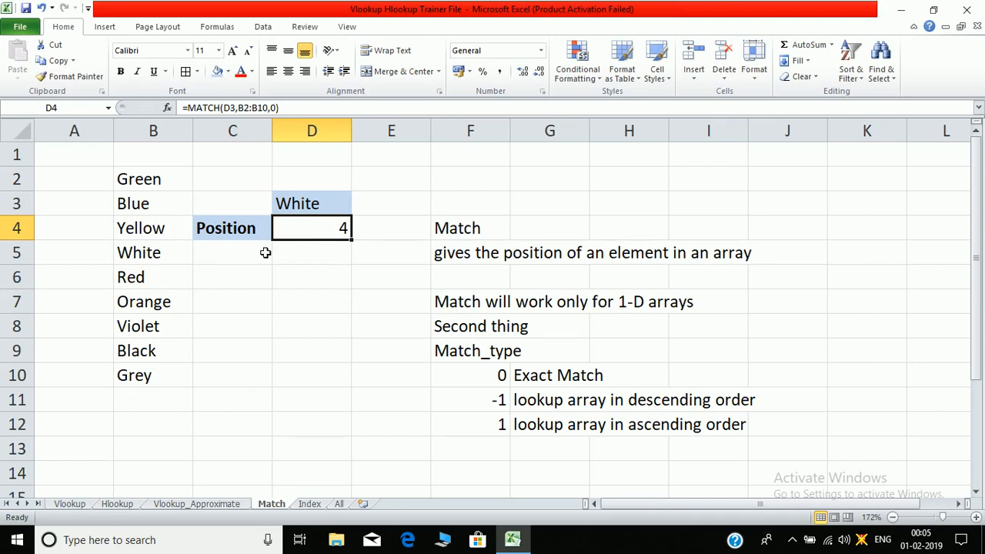
left_click(87, 187)
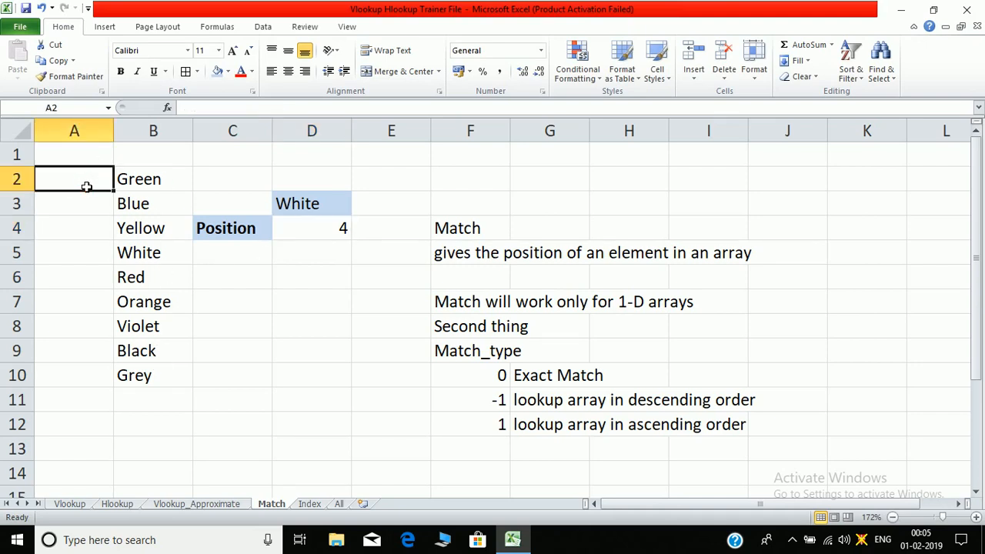
key("shift+Right")
key("shift+Down")
key("shift+Down")
key("shift+Down")
key("shift+Down")
key("shift+Down")
key("shift+Down")
key("shift+Down")
key("shift+Down")
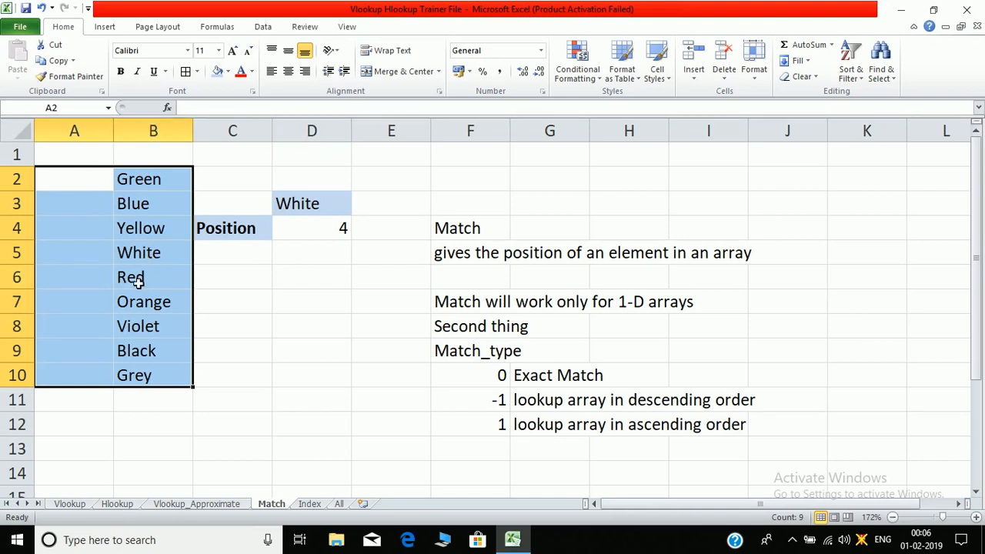
left_click(311, 253)
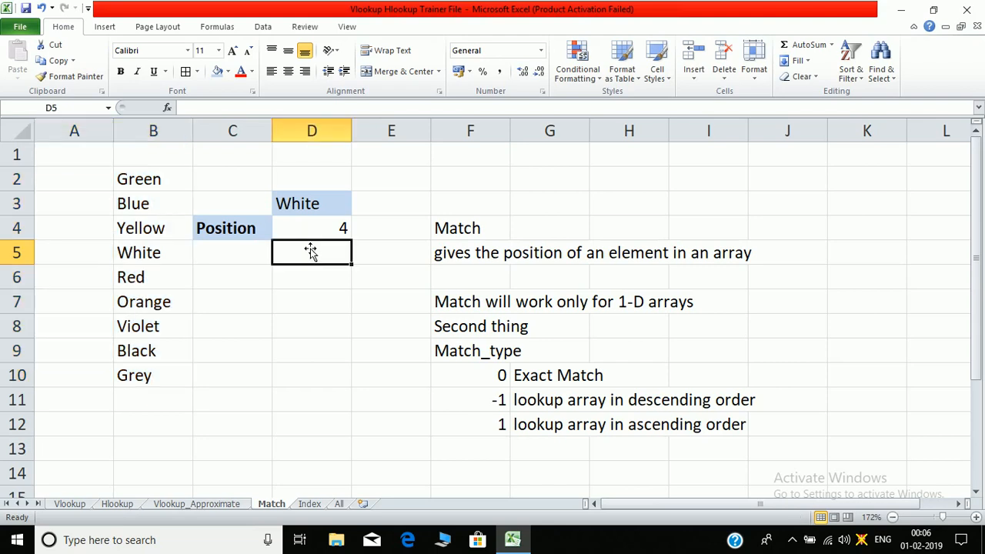
left_click(308, 233)
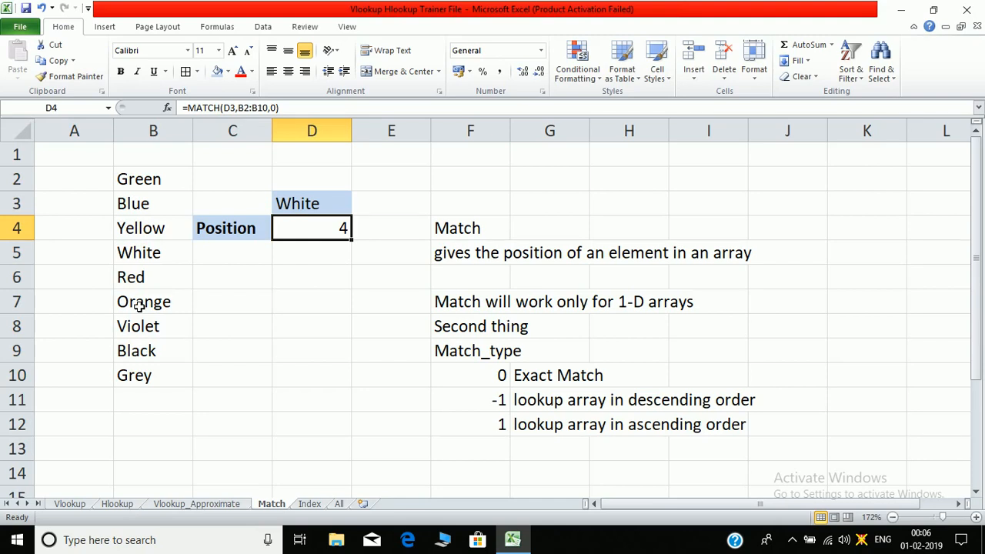
left_click(269, 492)
left_click(411, 424)
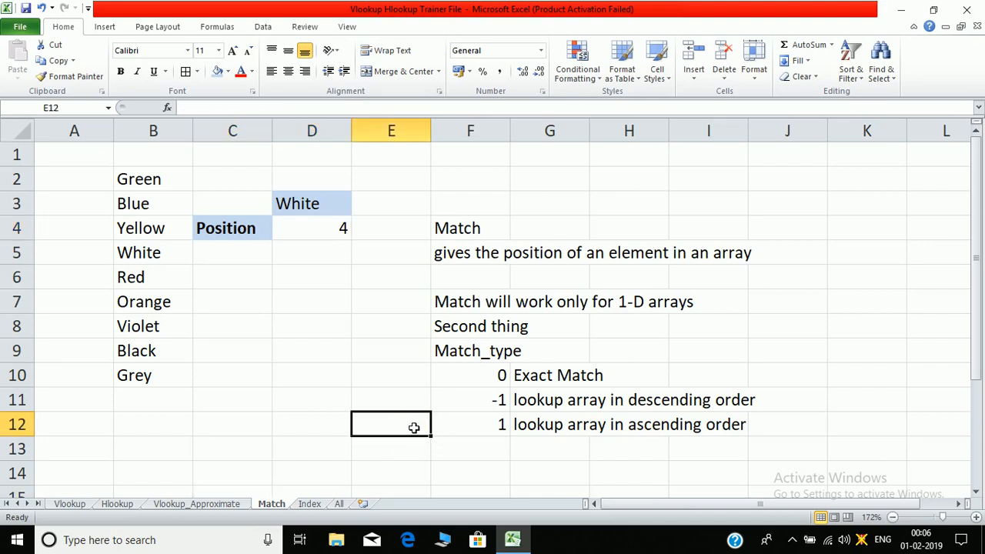
key("Left")
key("Left")
key("Left")
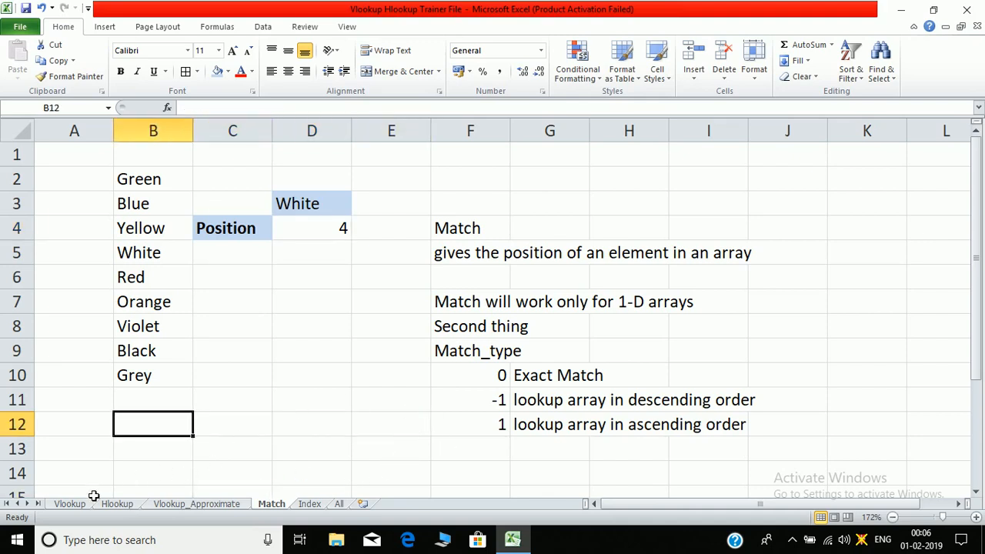
On the Vlookup sheet, re-enter G3's column number 3 so it still shows Marketing.
left_click(70, 503)
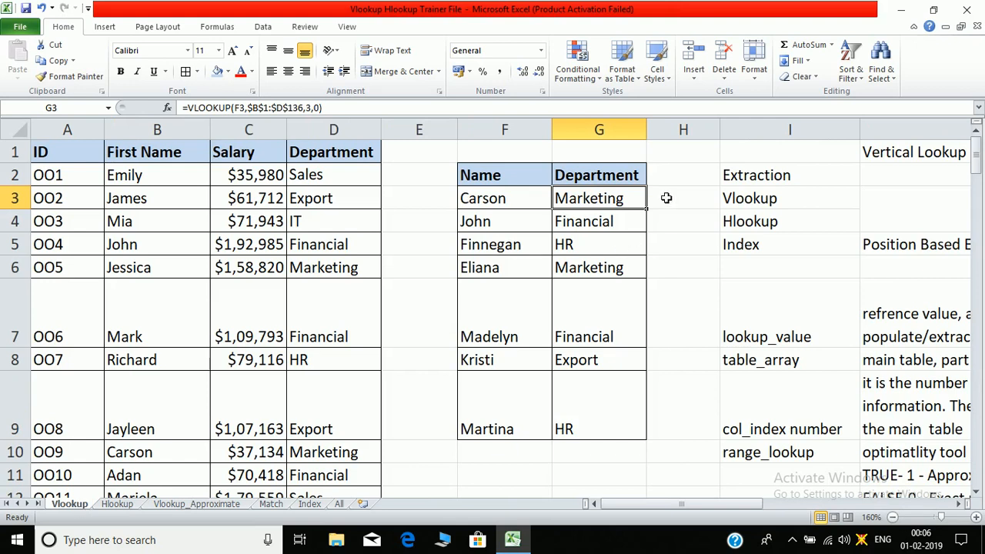
double_click(594, 200)
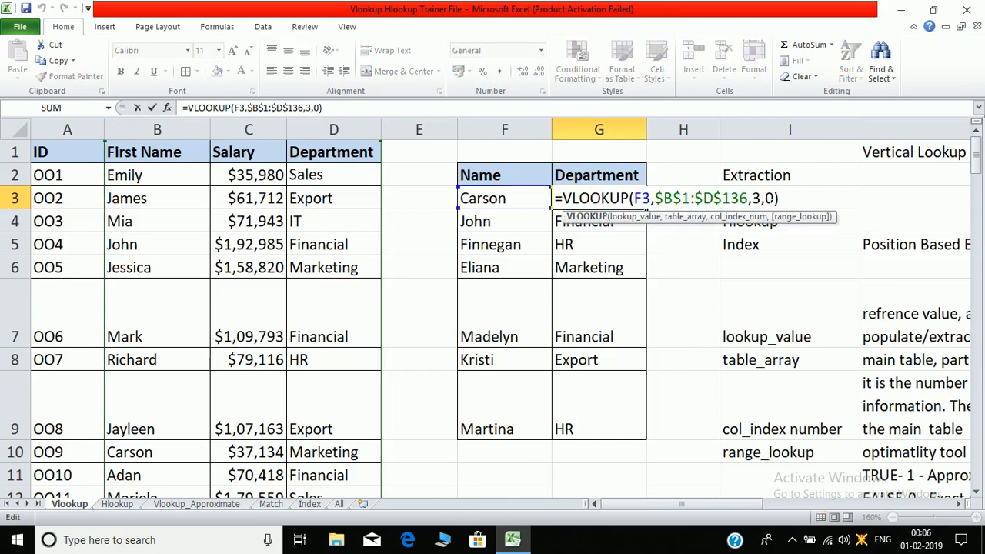
left_click(753, 198)
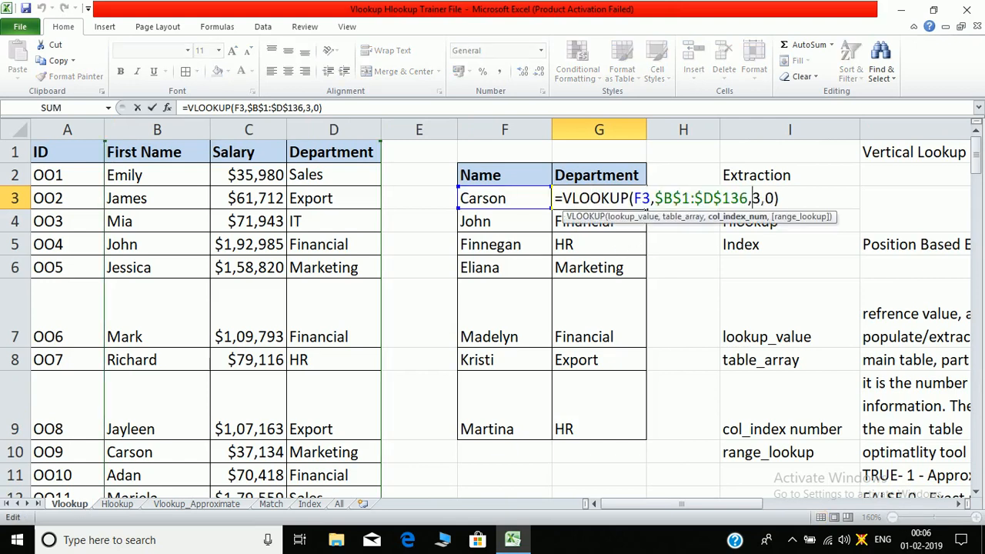
key("BackSpace")
type("3")
key("ctrl+Return")
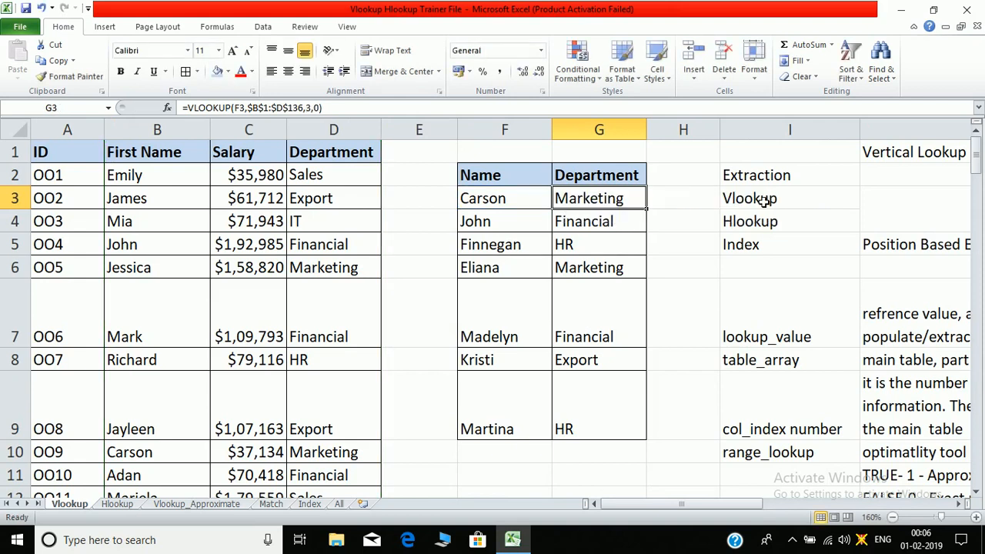
Clear G3 and start a new VLOOKUP on F3 with absolute table range $B$1:$D$136.
key("Delete")
type("=ma")
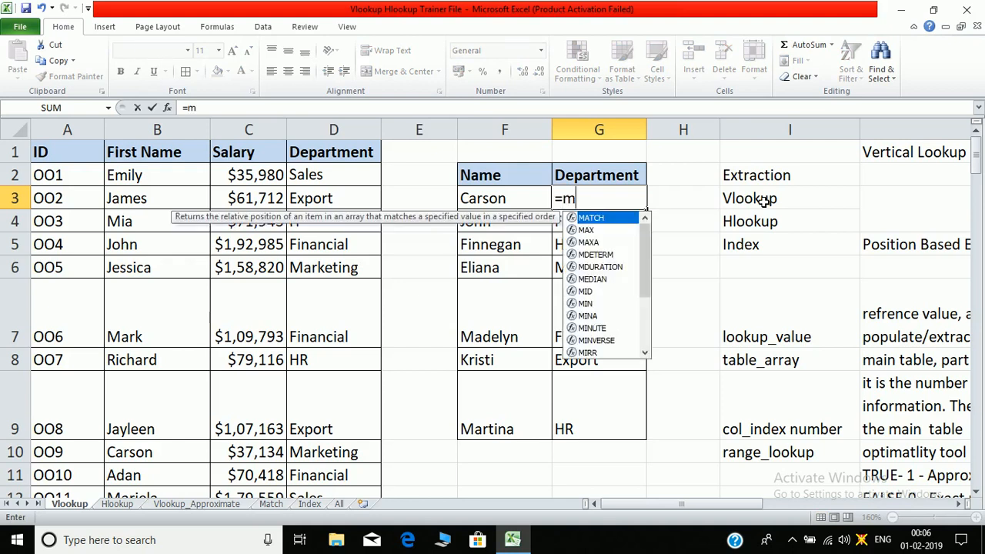
key("BackSpace")
key("BackSpace")
type("vl")
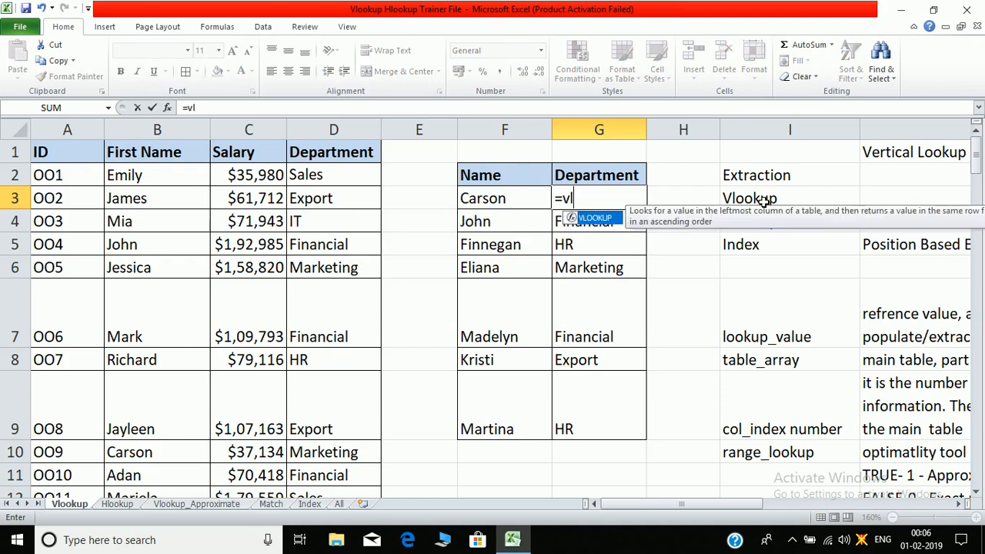
key("Tab")
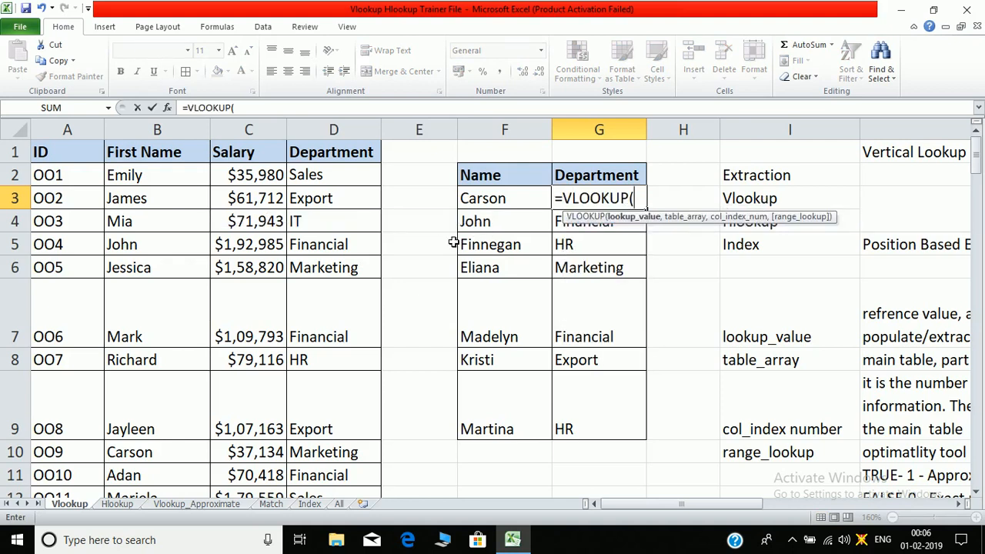
left_click(485, 202)
type(",")
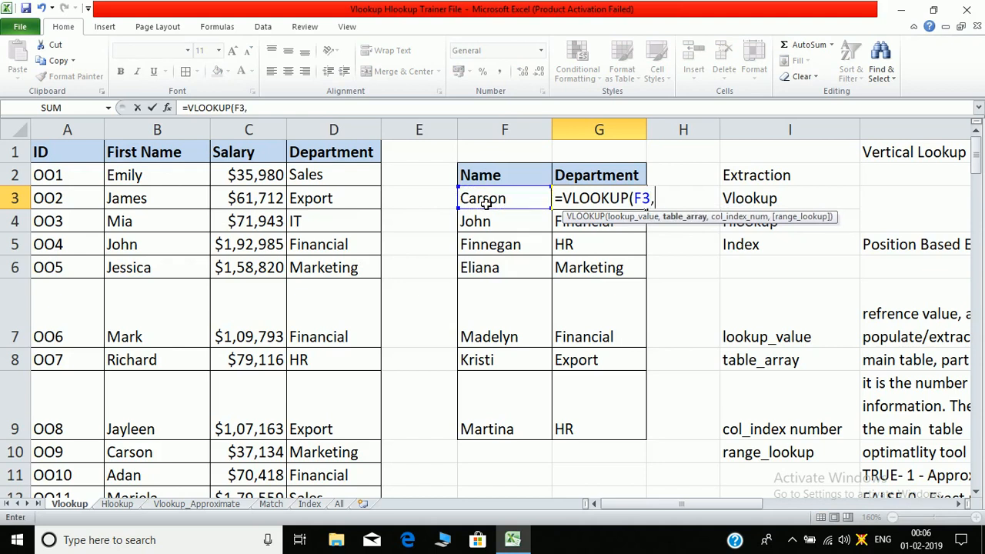
left_click_drag(161, 154, 253, 153)
key("shift+Right")
key("shift+Right")
key("shift+Left")
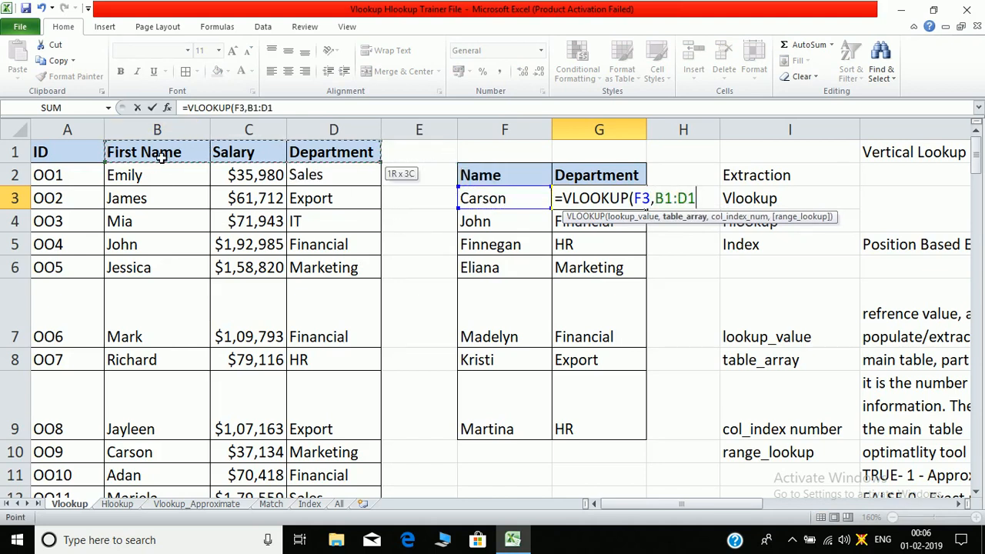
key("ctrl+shift+Down")
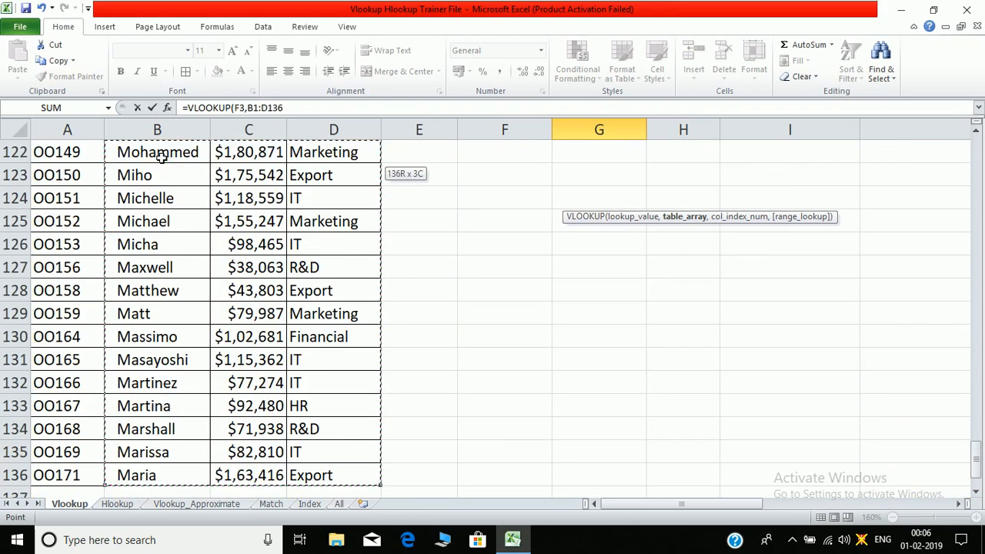
key("F4")
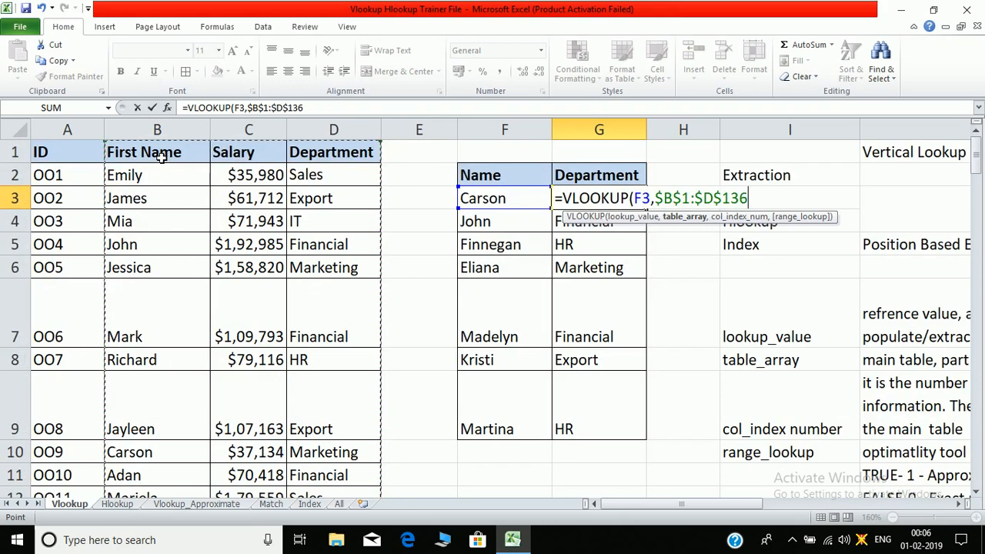
Add MATCH(G2, absolute header range, 0) as the column argument, with exact match 0.
type(",")
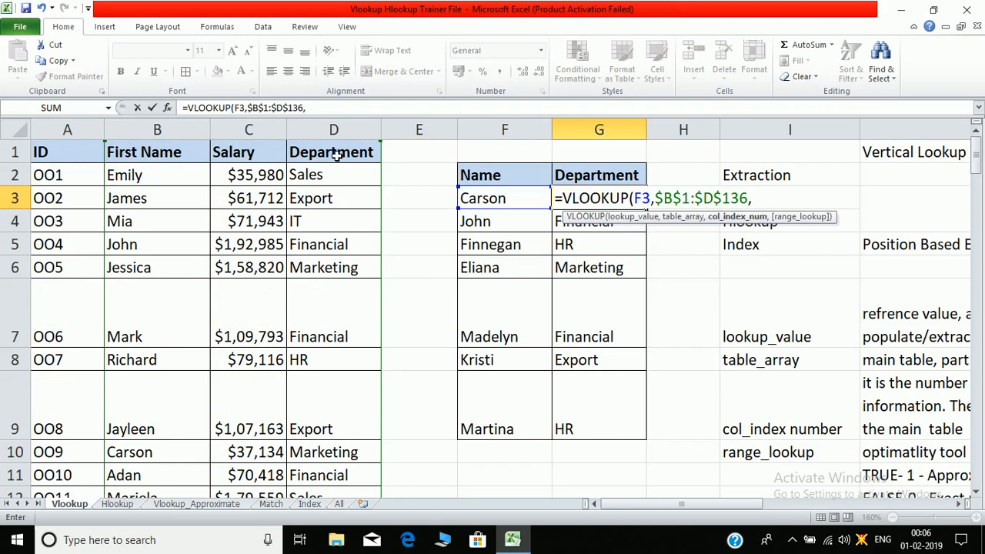
type("mat")
key("Tab")
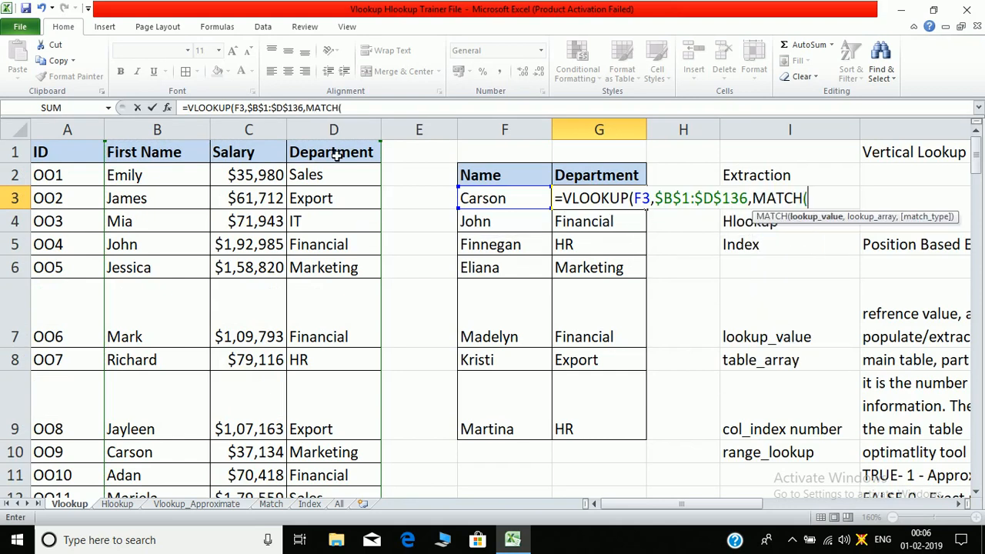
left_click(590, 180)
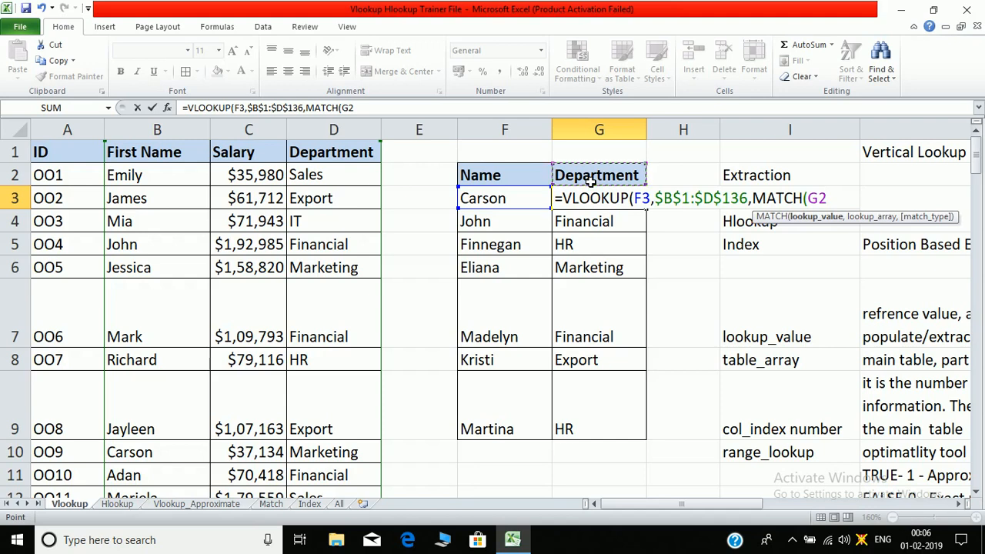
type(",")
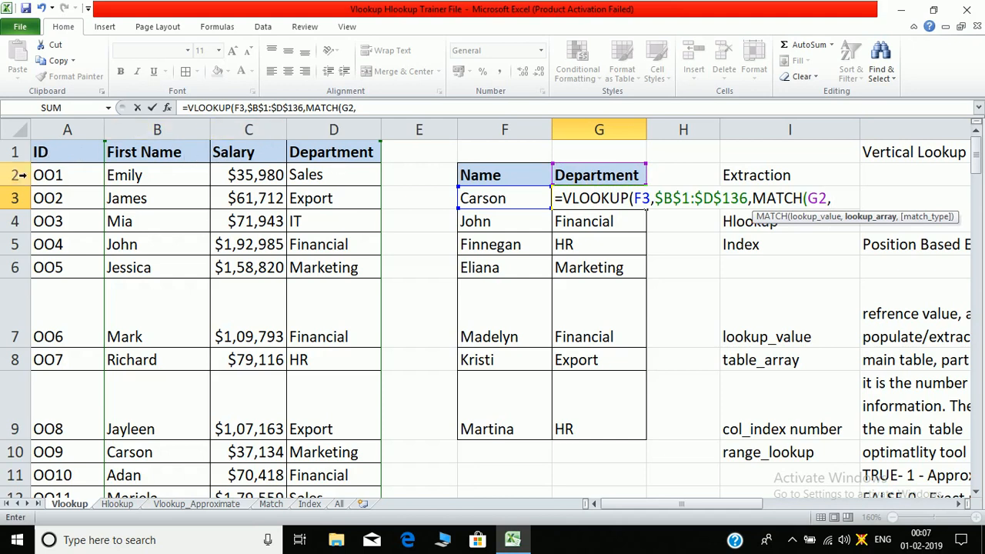
left_click(46, 155)
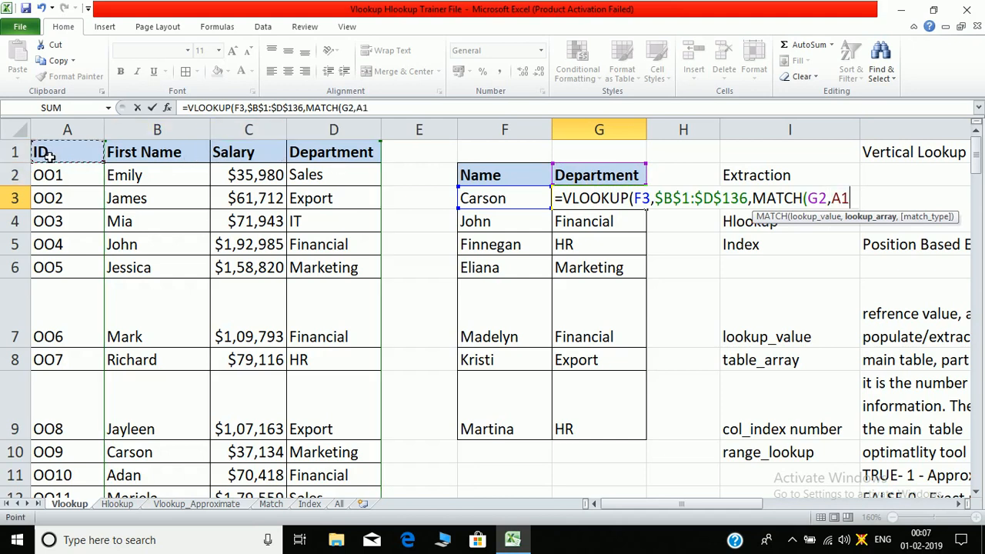
key("shift+Right")
key("shift+Right")
key("shift+Right")
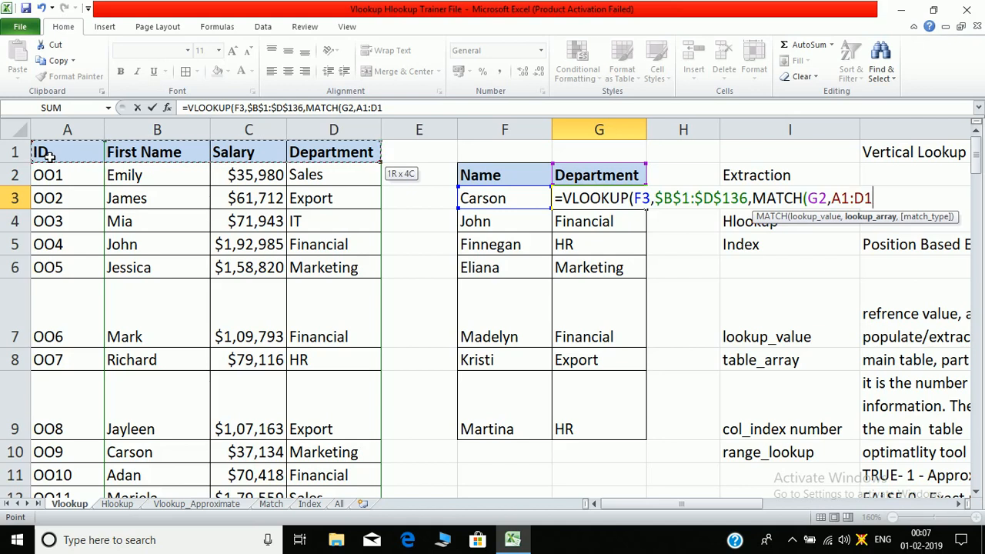
key("F4")
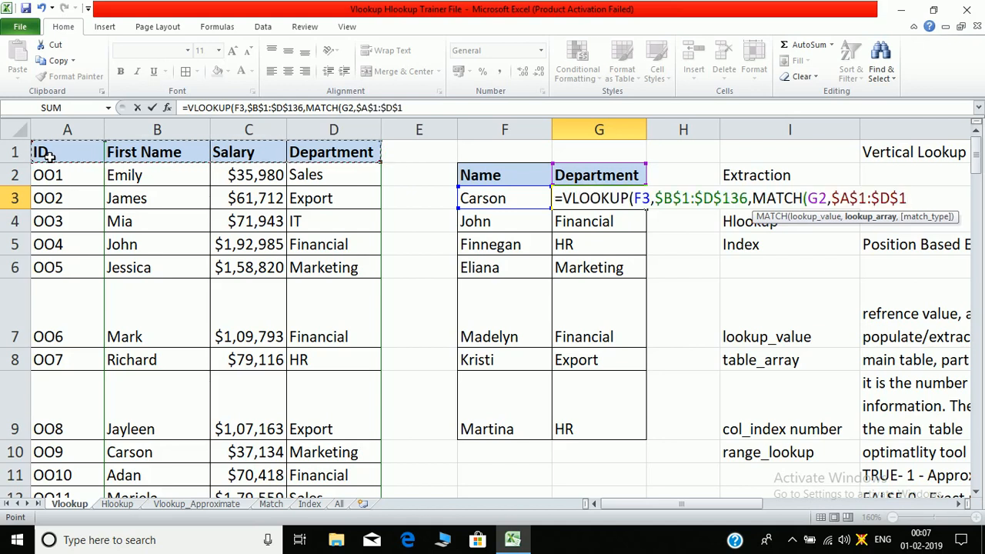
type(",0")
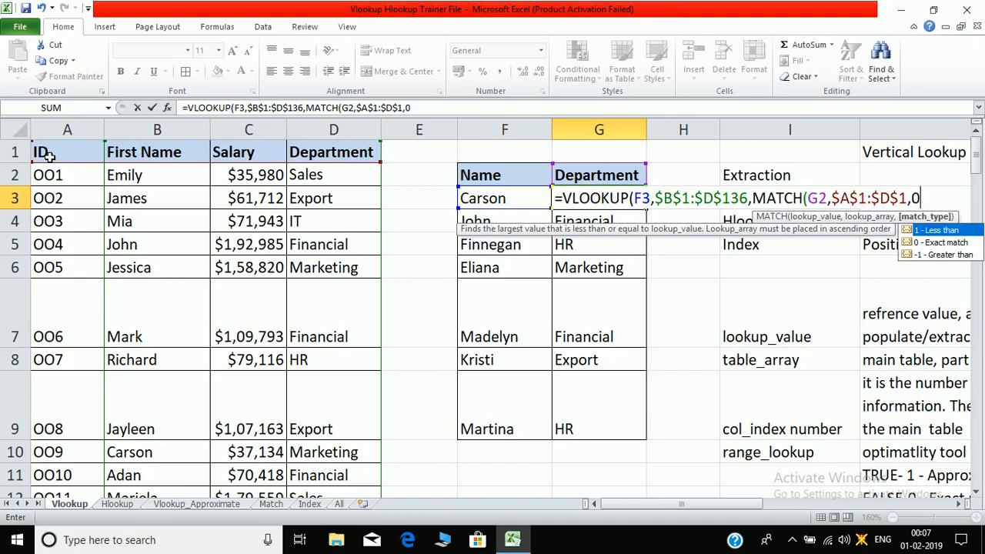
type("),")
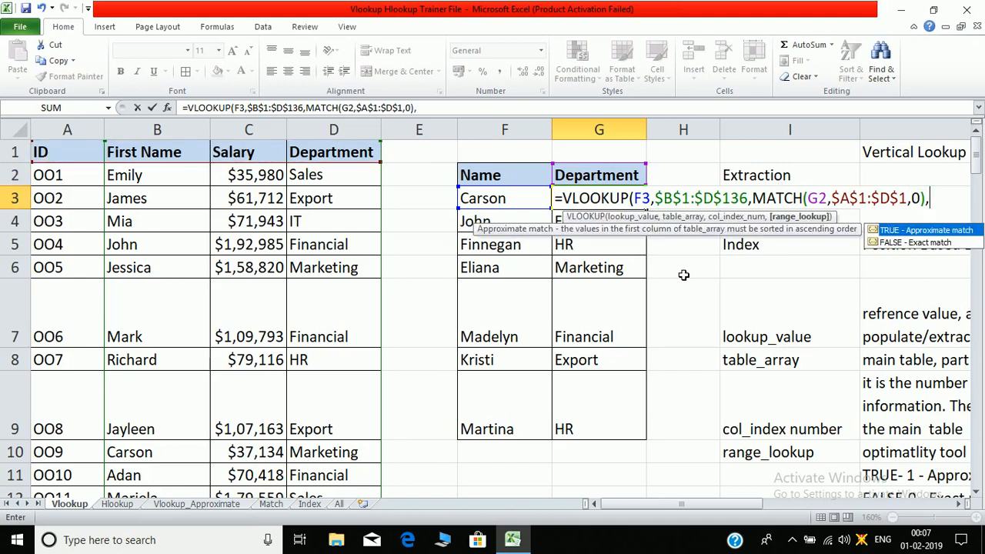
type("0)")
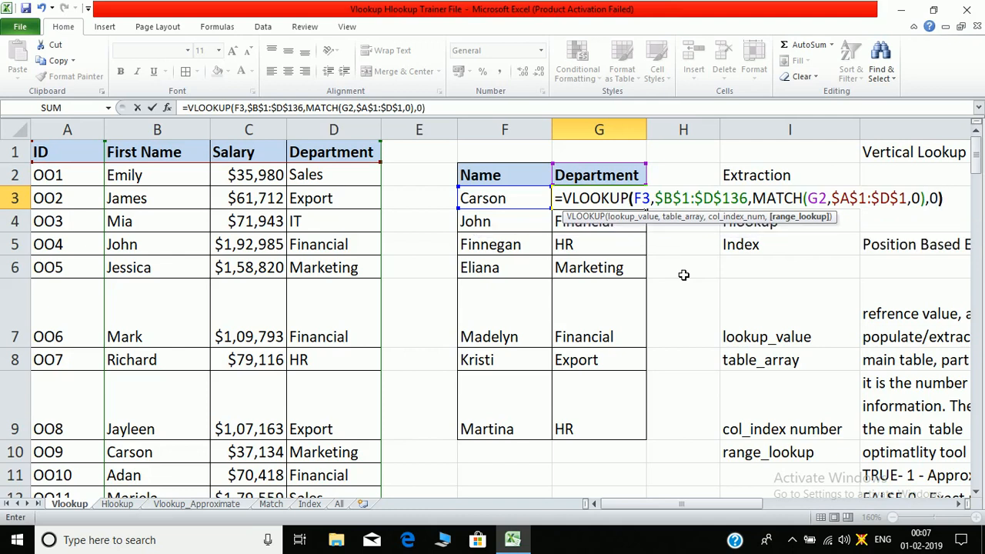
key("Return")
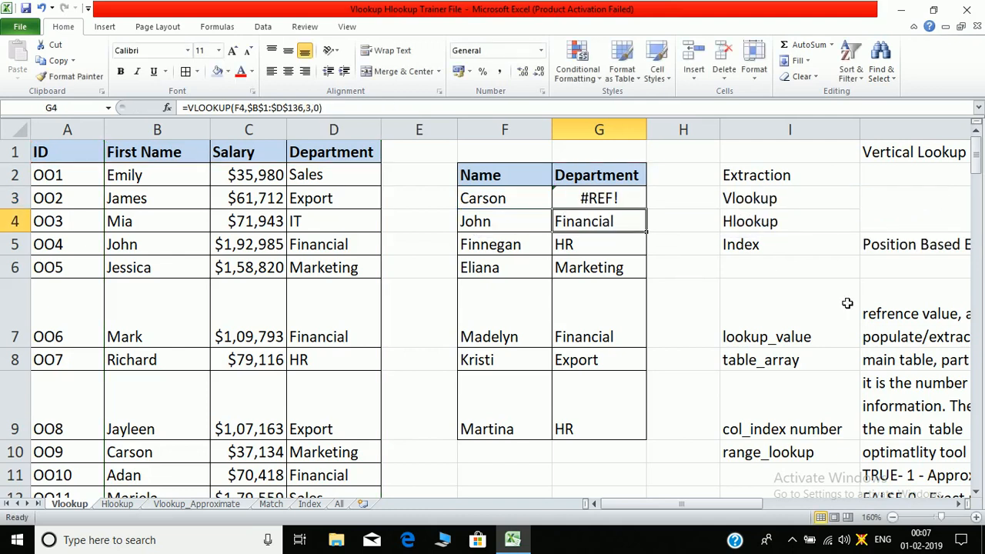
Fix the #REF! error by starting MATCH's header range at $B$1, so G3 shows Marketing.
double_click(584, 200)
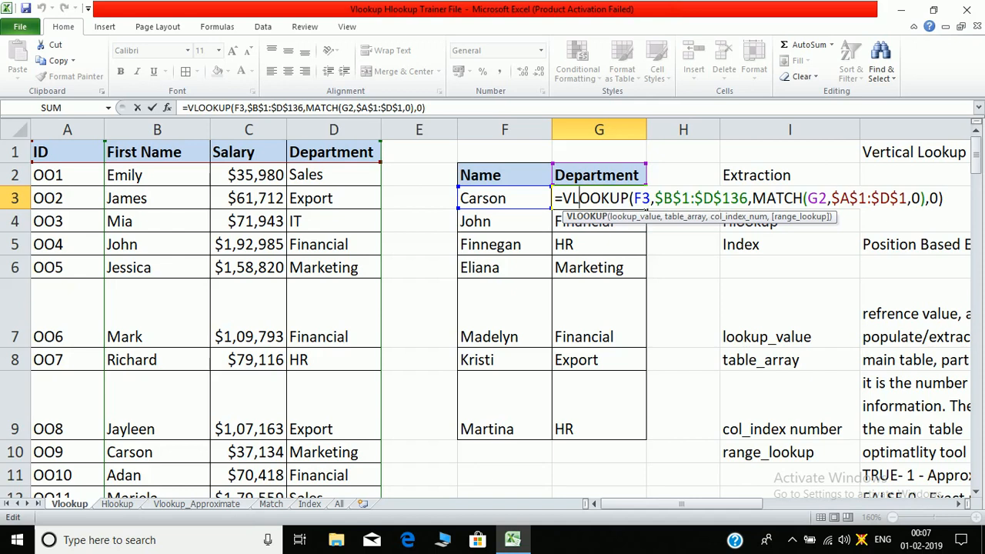
left_click(867, 199)
key("BackSpace")
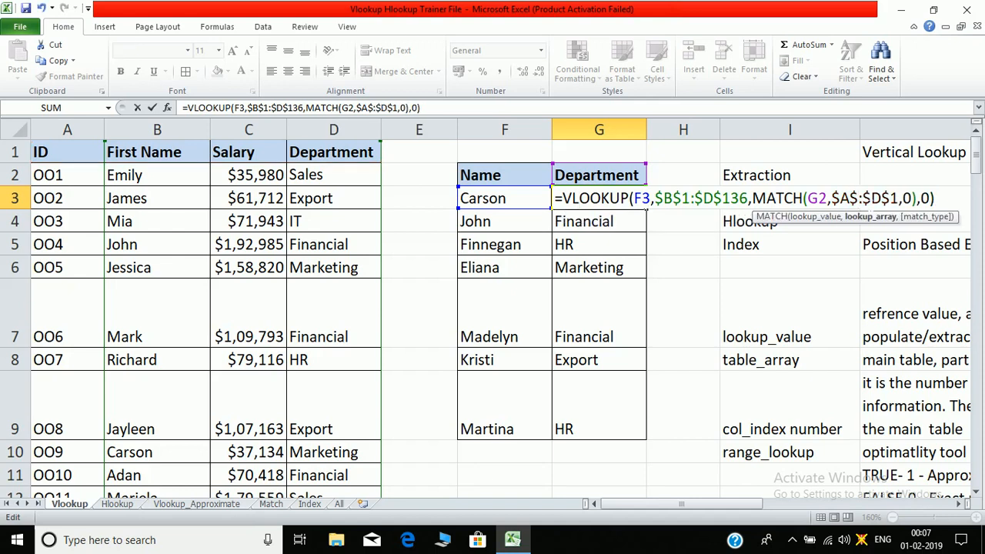
type("2")
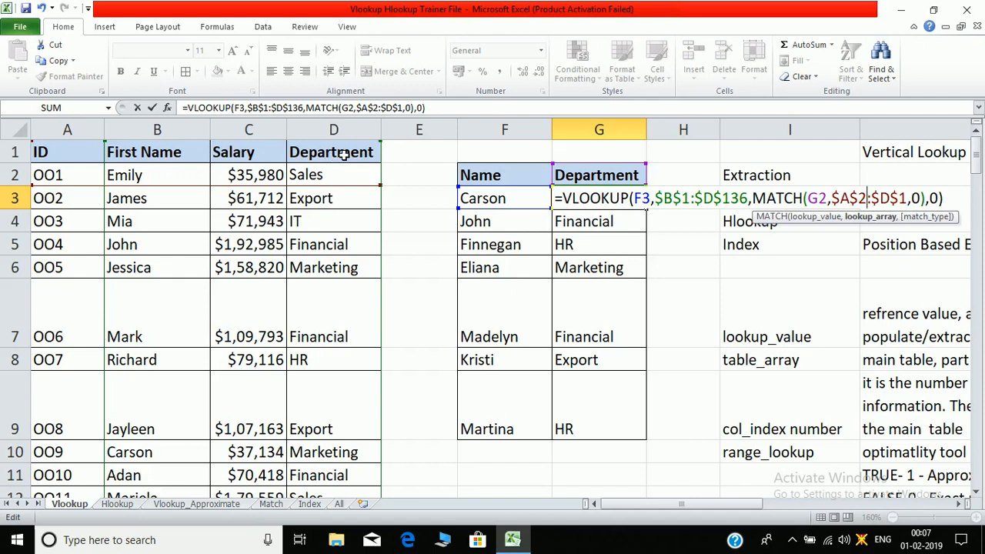
key("BackSpace")
type("1")
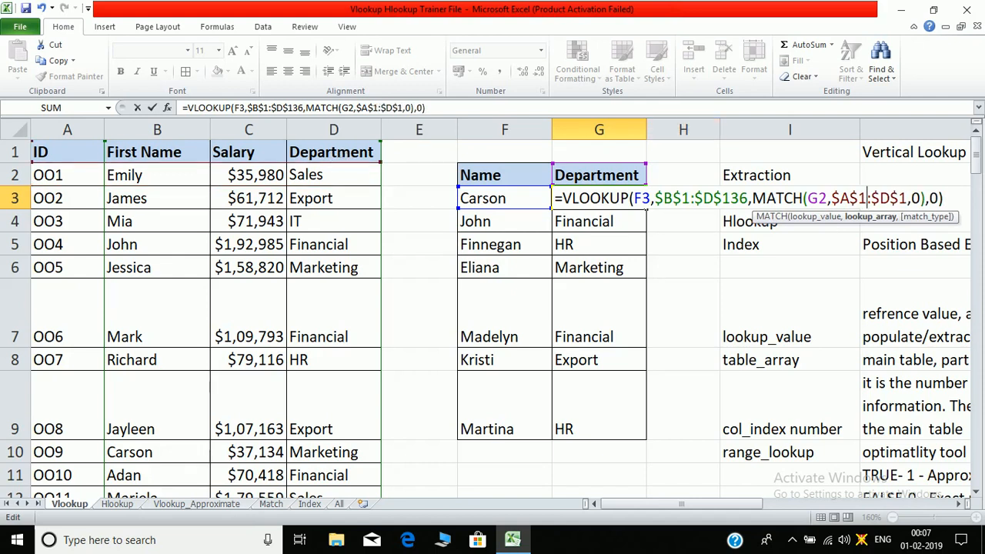
left_click(850, 198)
key("BackSpace")
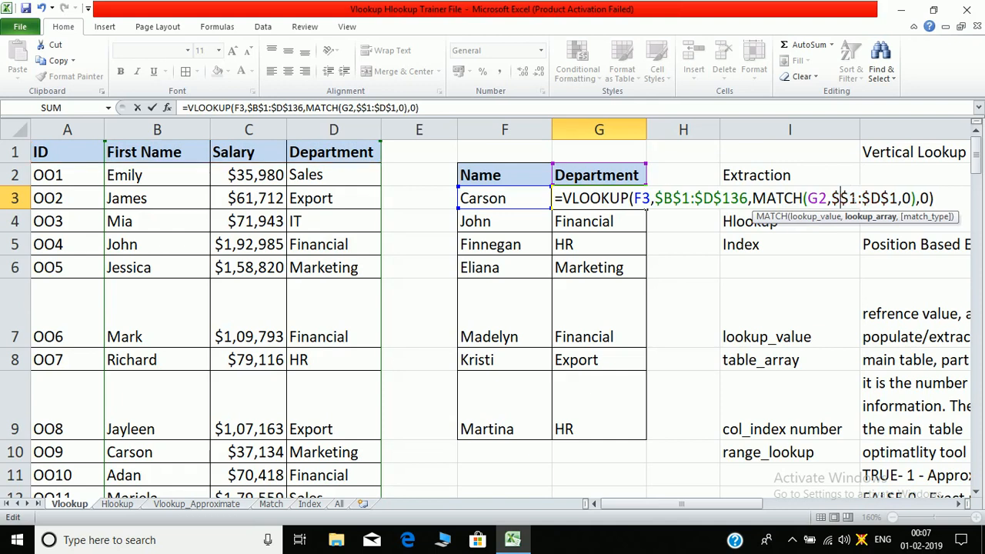
type("B")
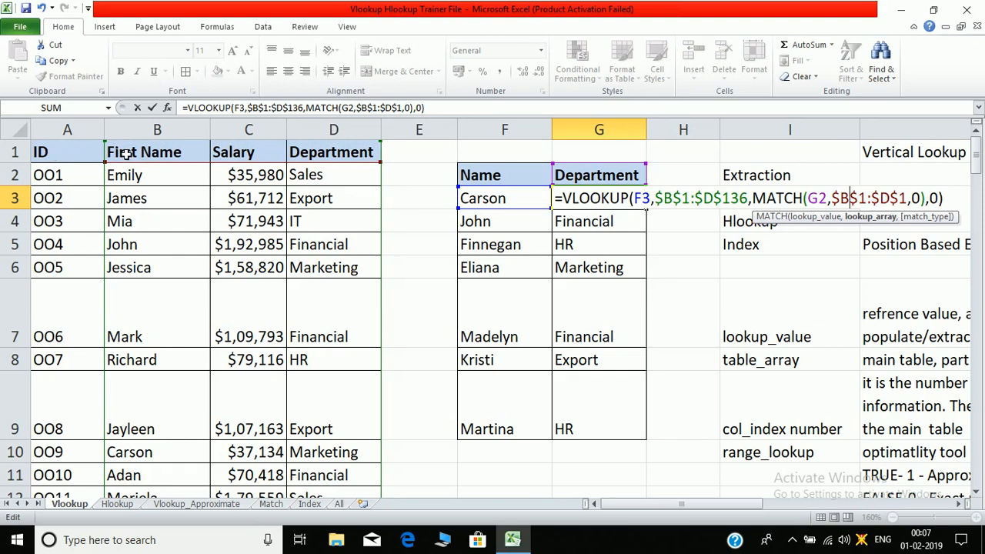
key("Return")
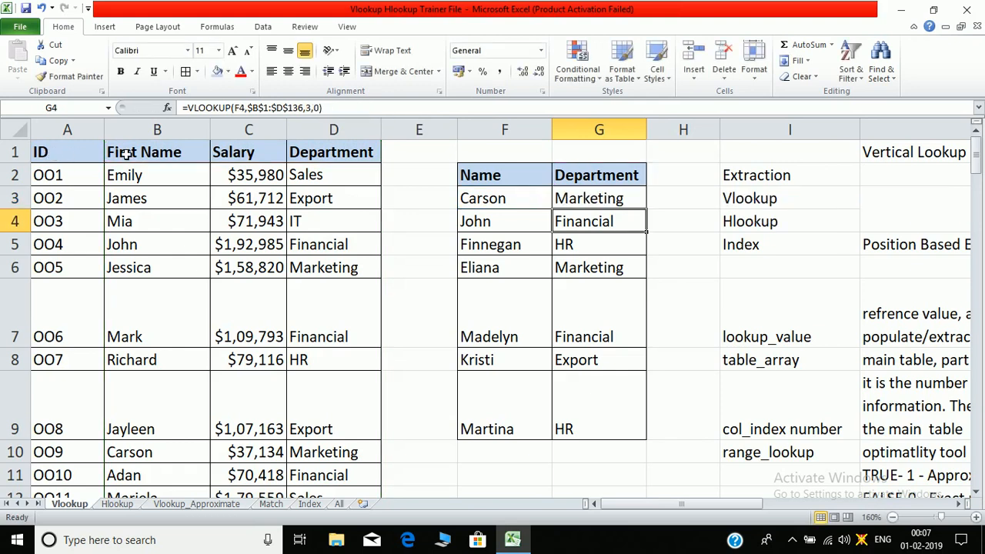
double_click(589, 198)
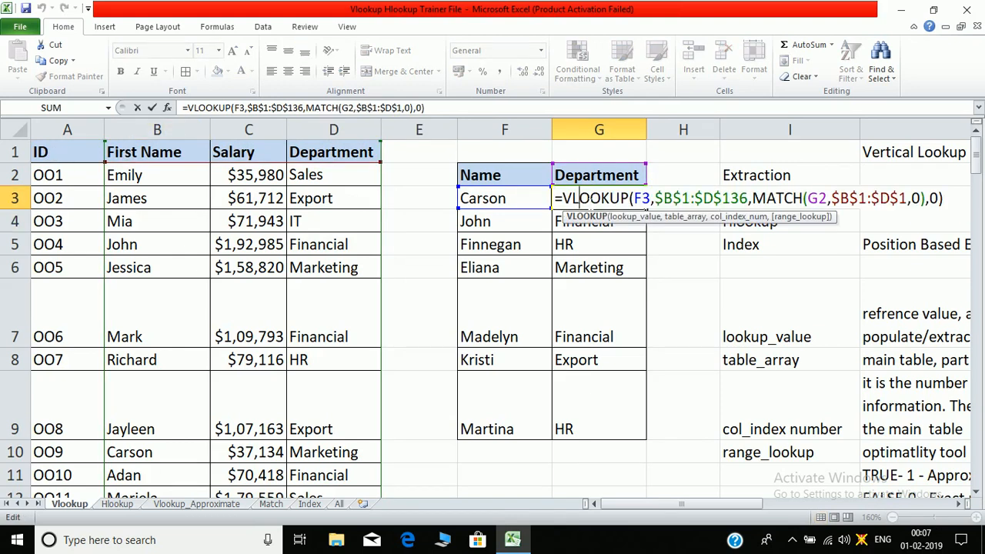
key("Escape")
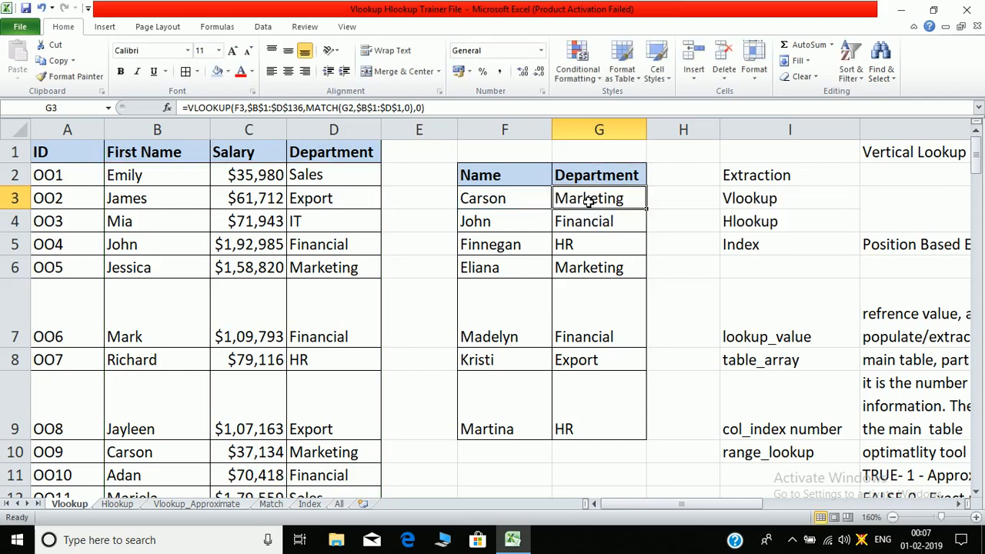
Fill G3's VLOOKUP+MATCH formula down to G9 and inspect the copy in G4.
double_click(578, 199)
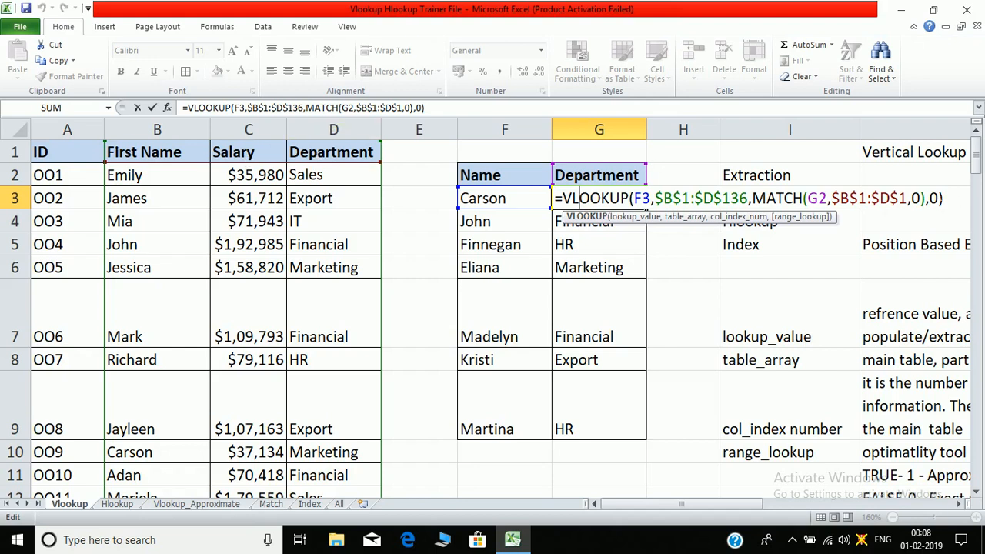
key("Return")
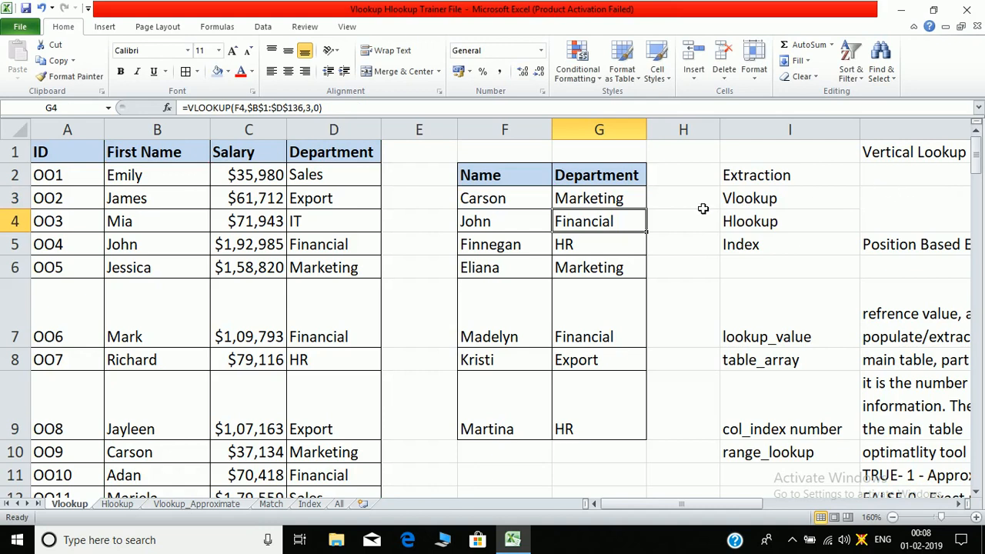
left_click(638, 205)
left_click(653, 213)
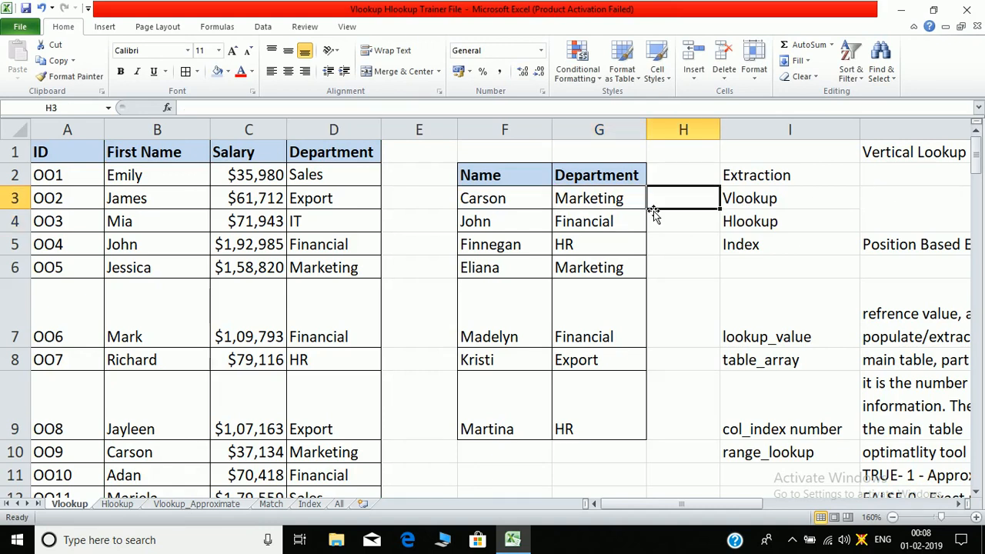
left_click(623, 207)
double_click(648, 211)
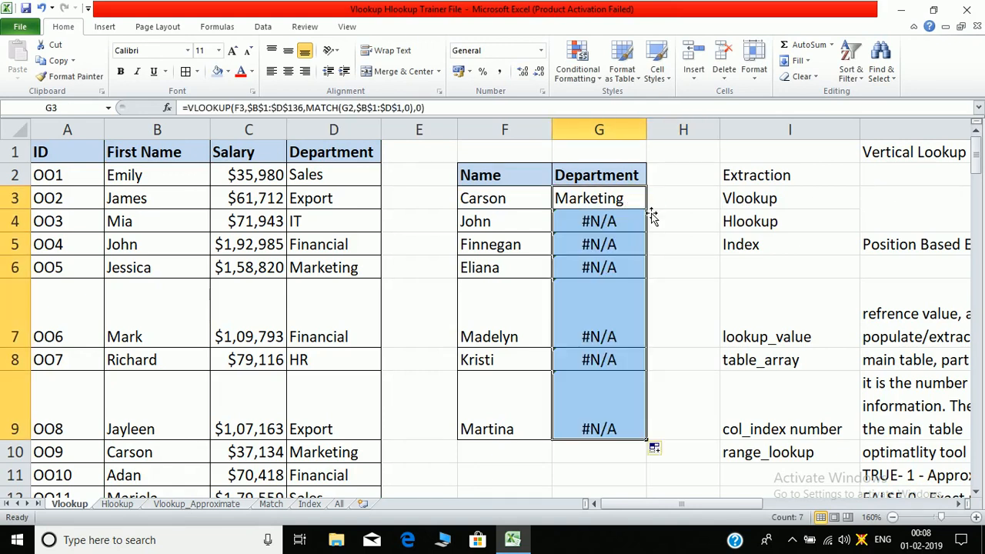
double_click(630, 205)
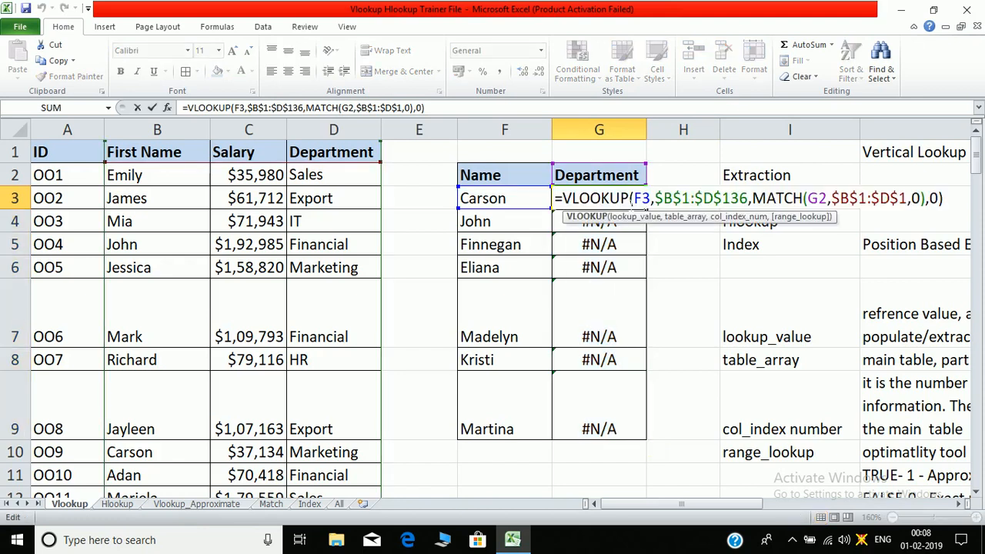
key("Escape")
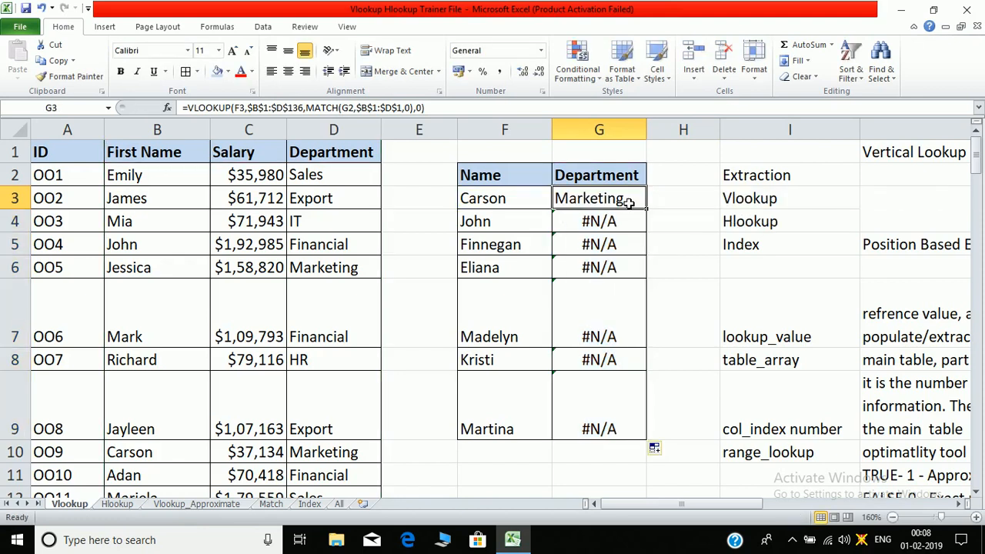
key("ctrl+z")
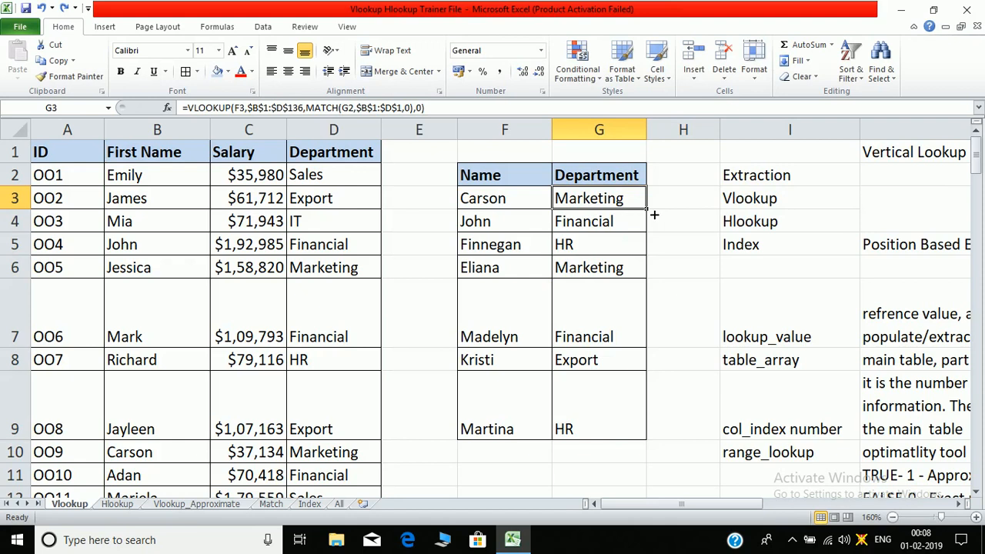
key("ctrl+y")
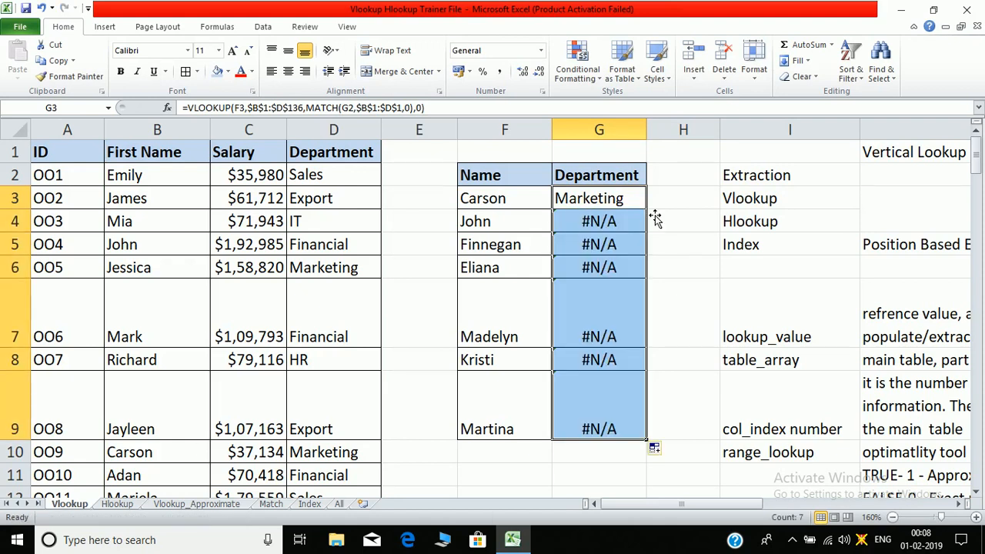
double_click(590, 222)
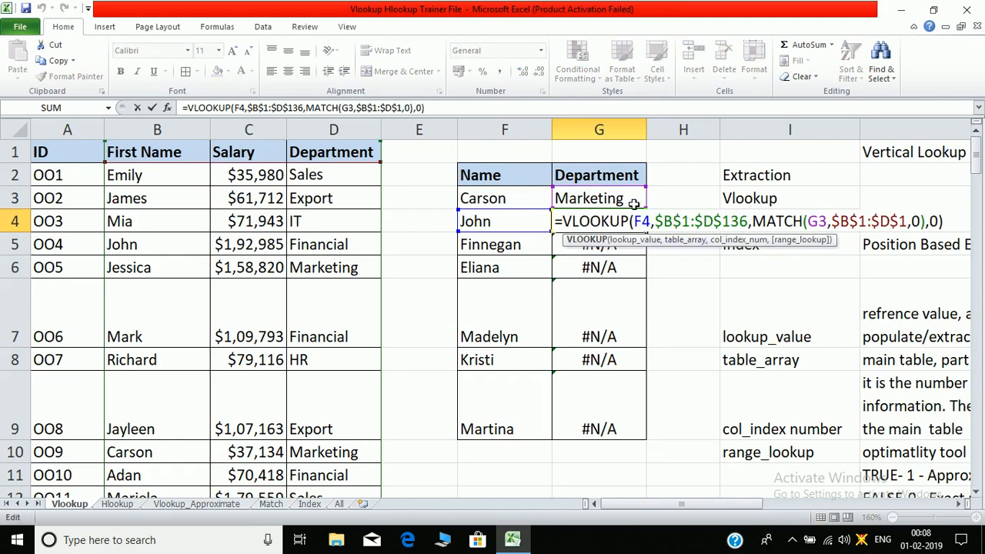
key("Escape")
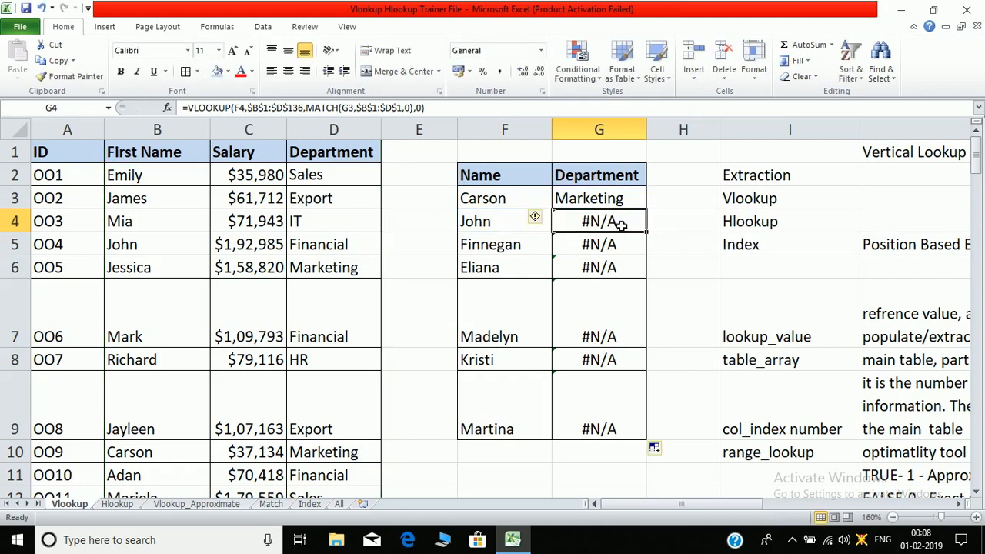
Lock the header reference as $G$2 in G3 and refill the formula down to G9.
double_click(623, 198)
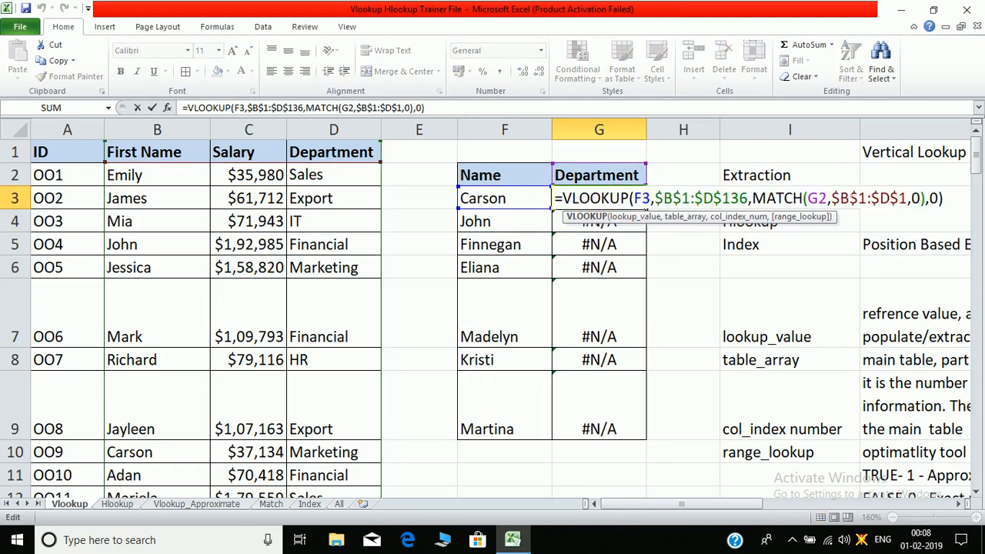
left_click(817, 198)
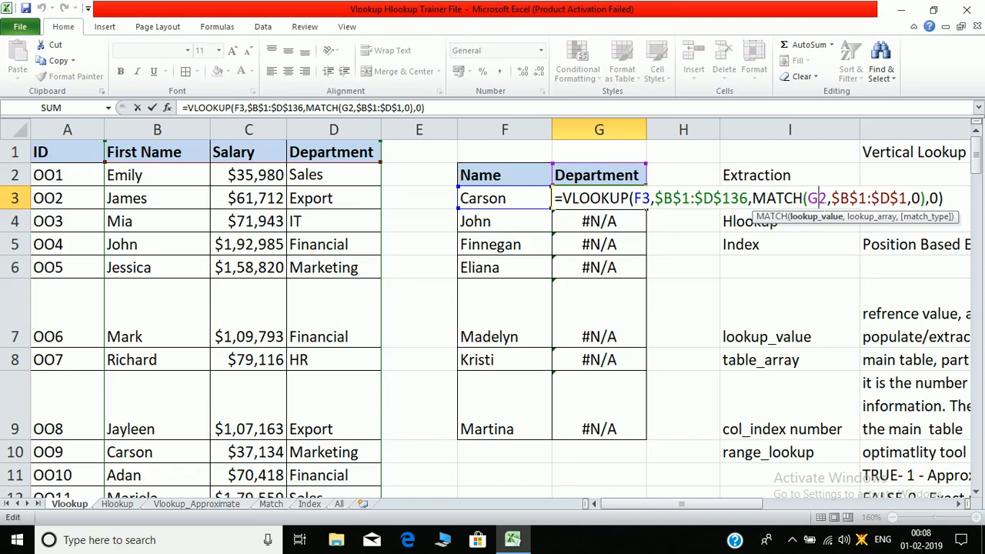
key("F4")
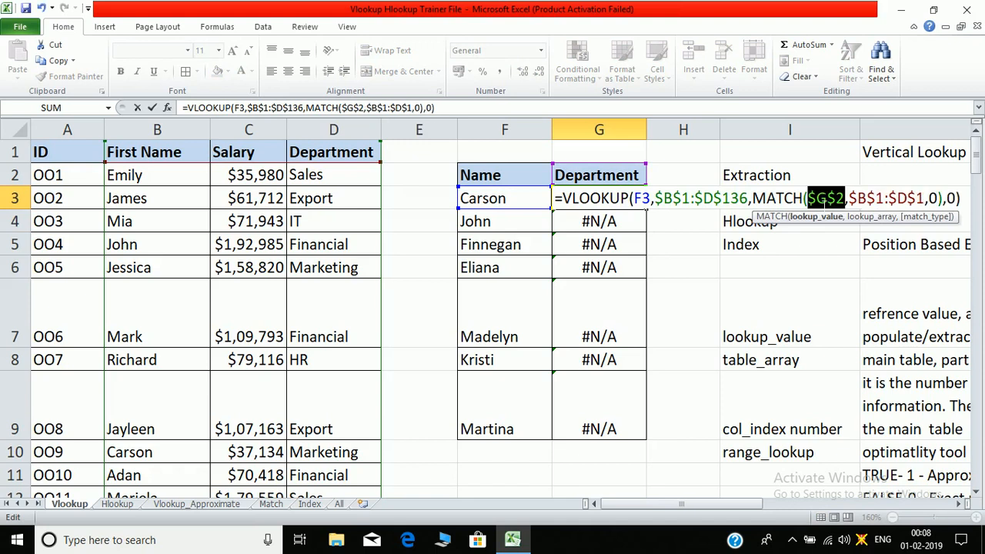
key("ctrl+Return")
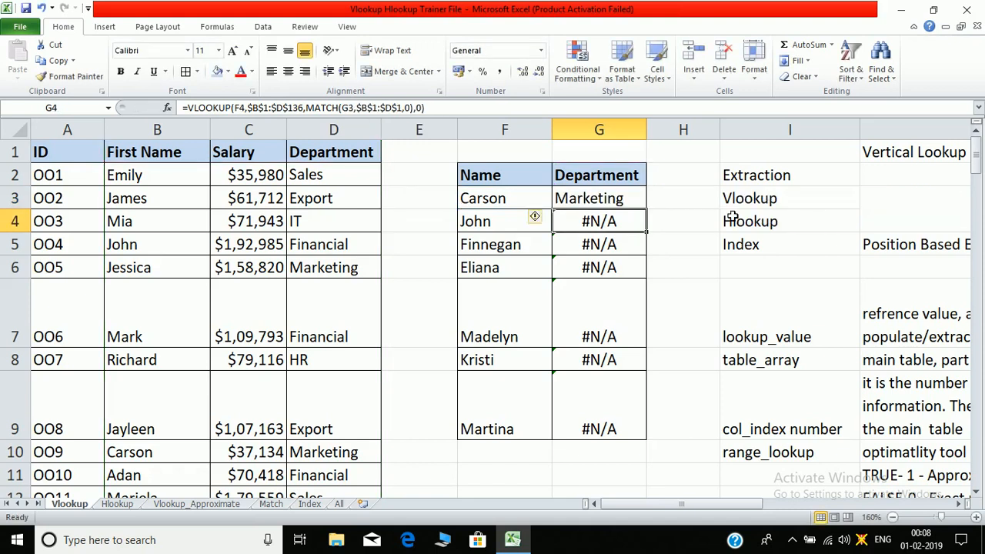
double_click(647, 209)
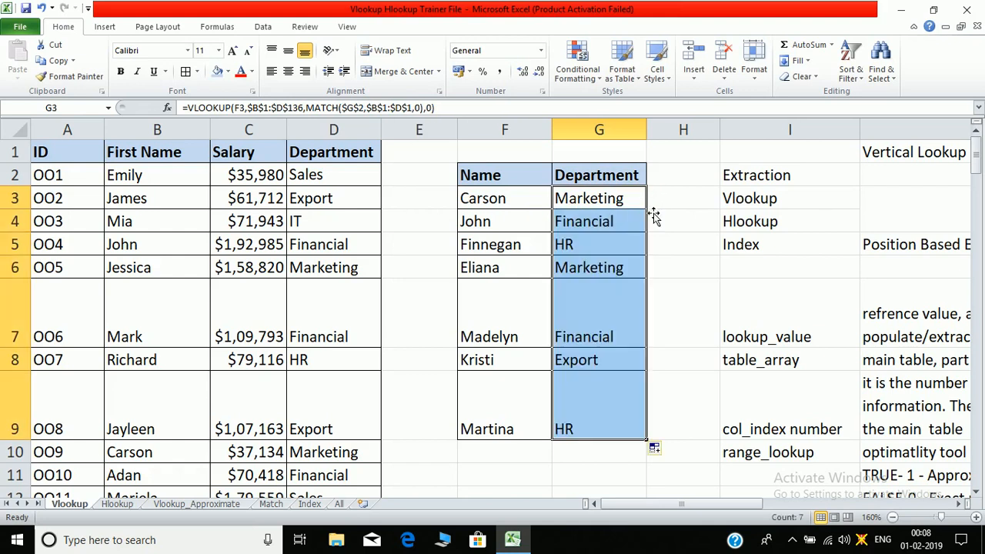
left_click(620, 206)
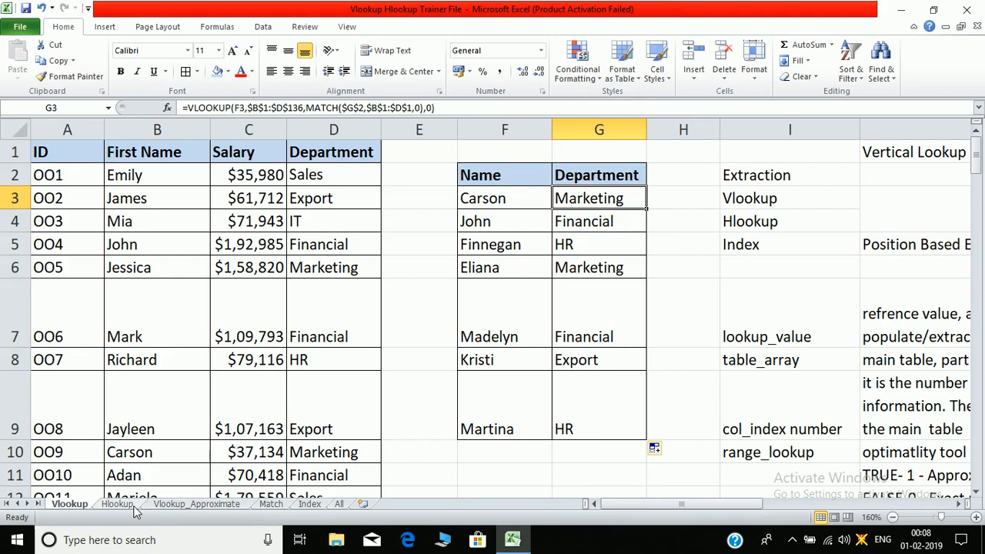
left_click(278, 507)
On the Index sheet, enter =INDEX($A$1:$C$8,5,2) in F3 to get John's height, 5.5.
left_click(302, 506)
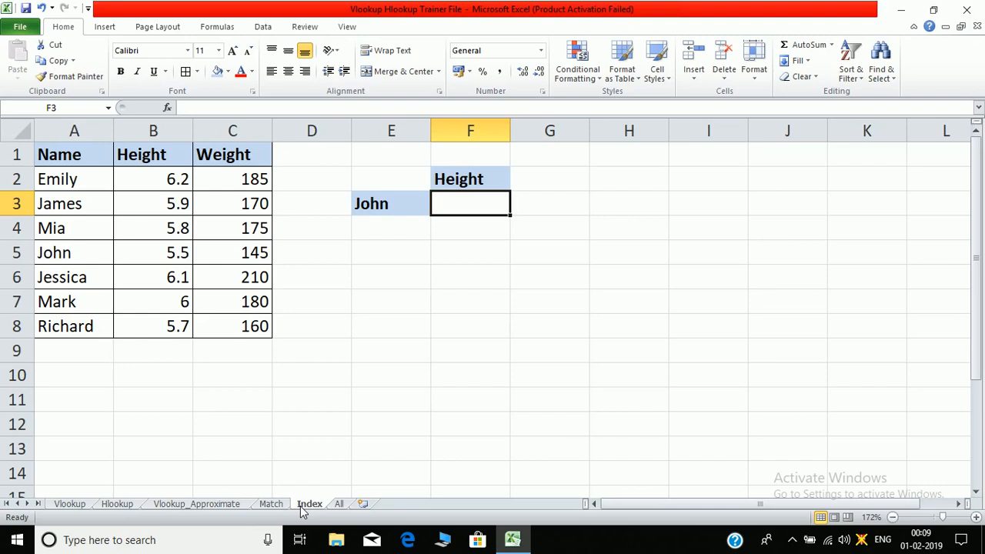
key("Left")
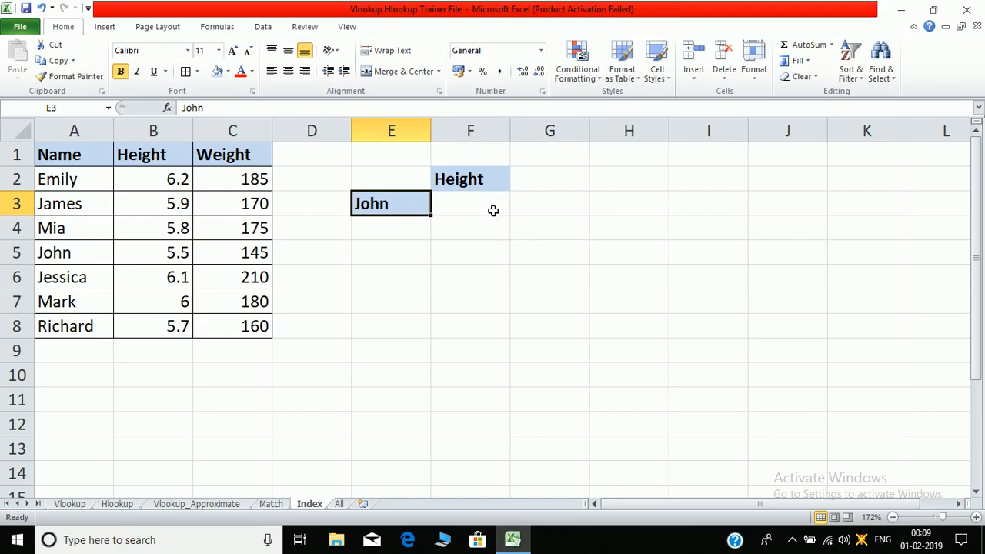
left_click(467, 210)
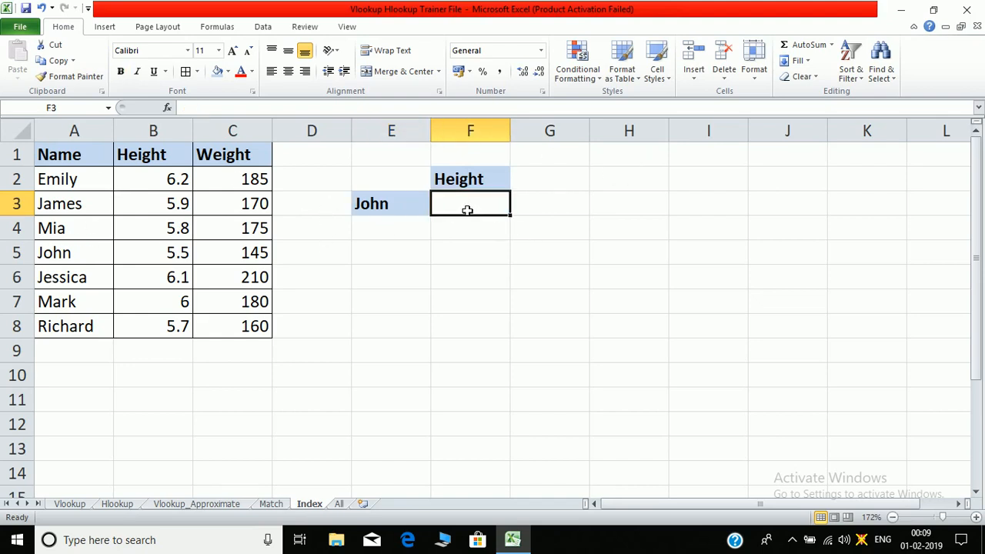
type("=inde")
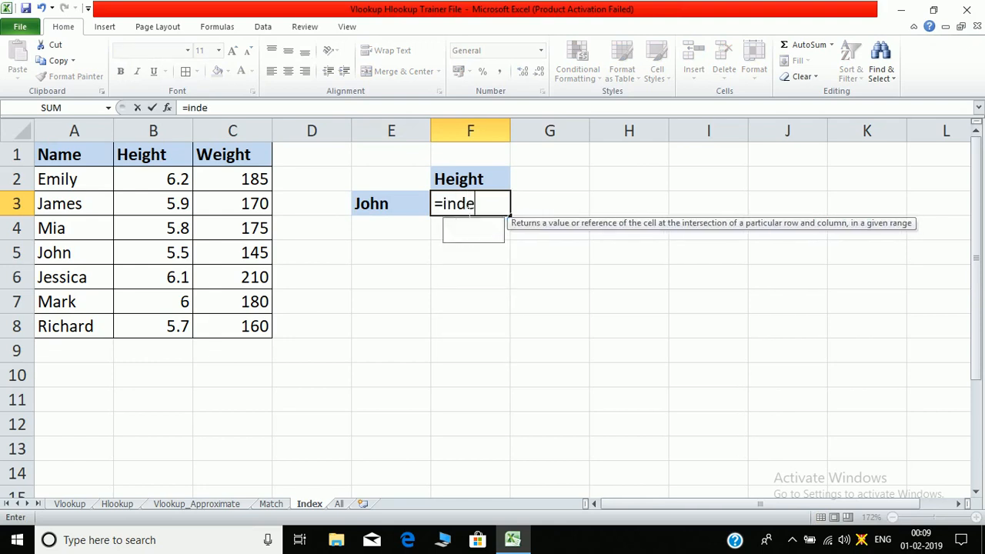
key("Tab")
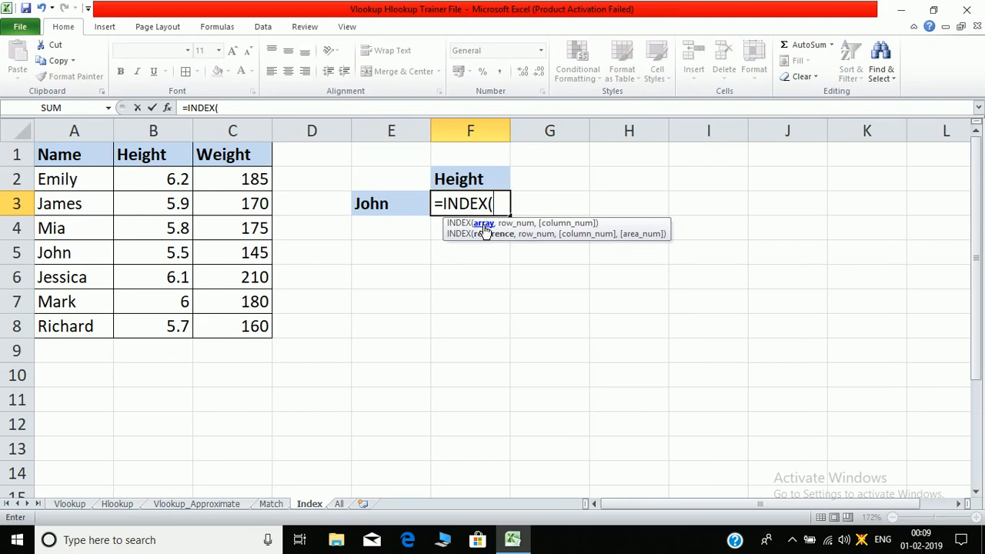
left_click(80, 156)
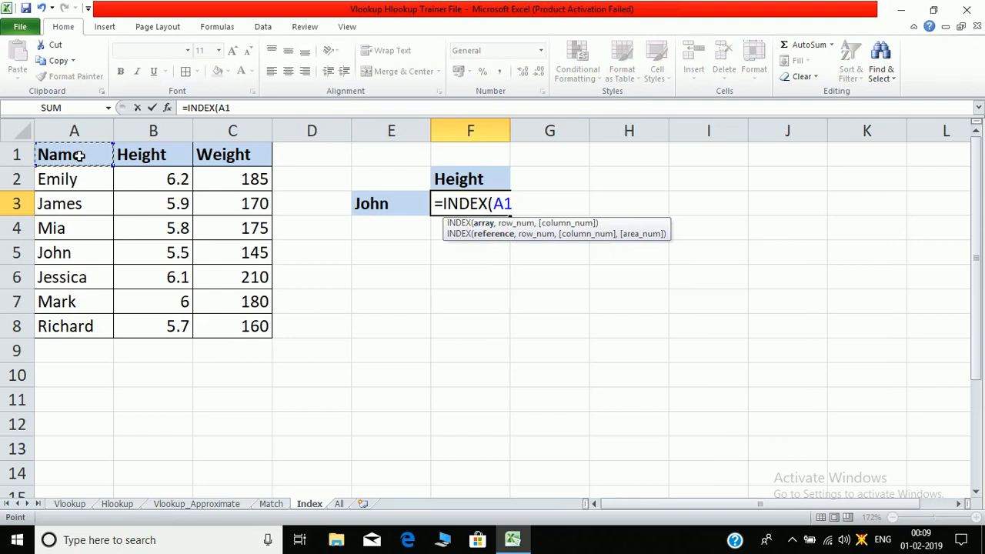
key("shift+Right")
key("shift+Right")
key("ctrl+shift+Down")
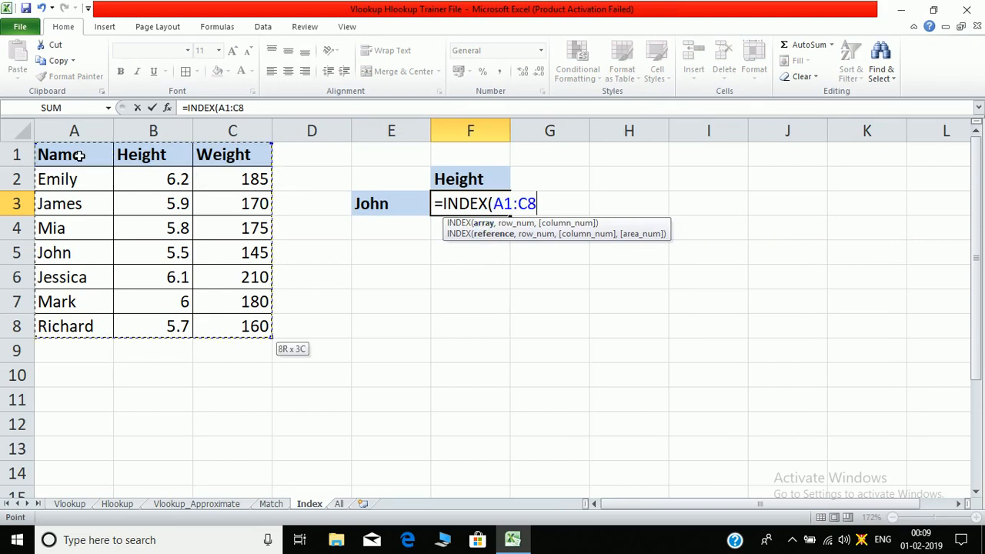
key("F4")
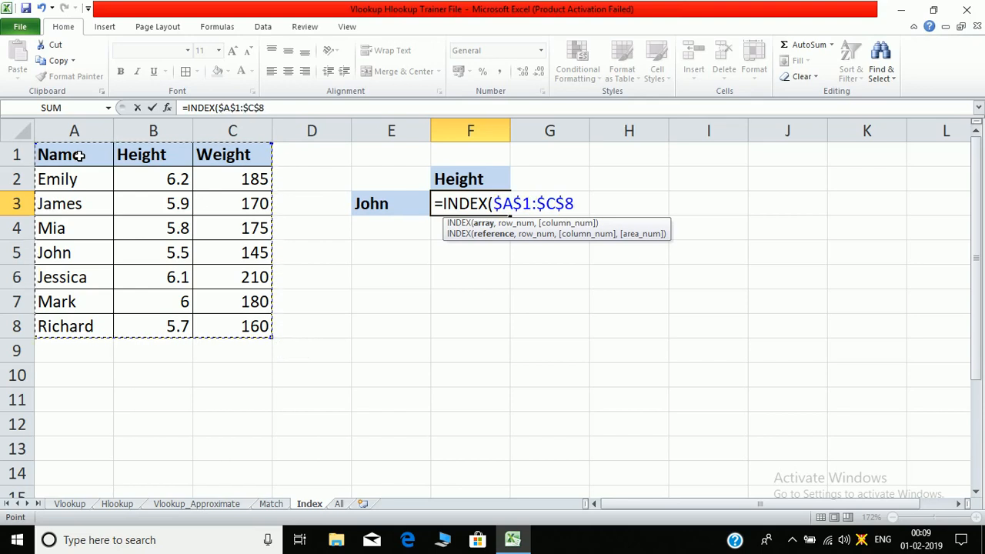
type(",")
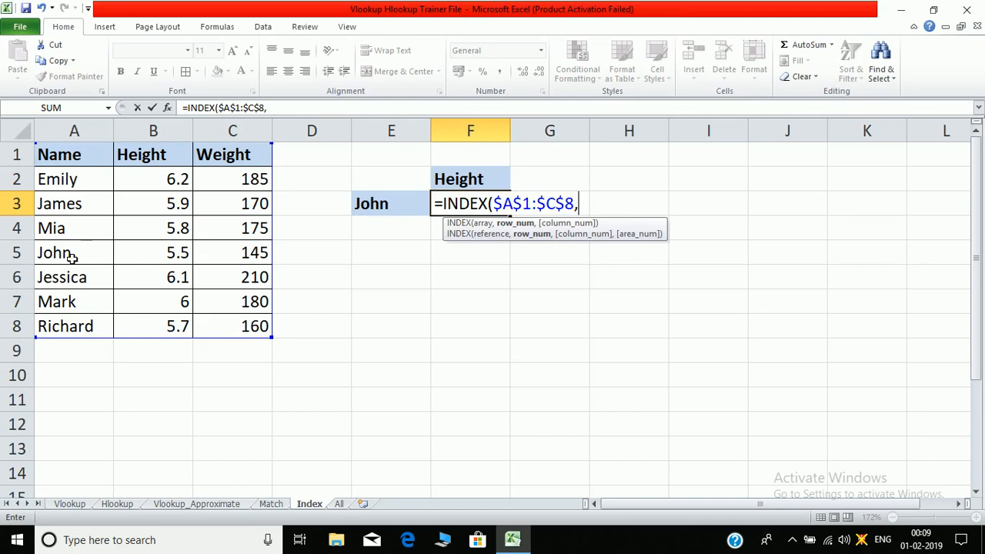
type("5,")
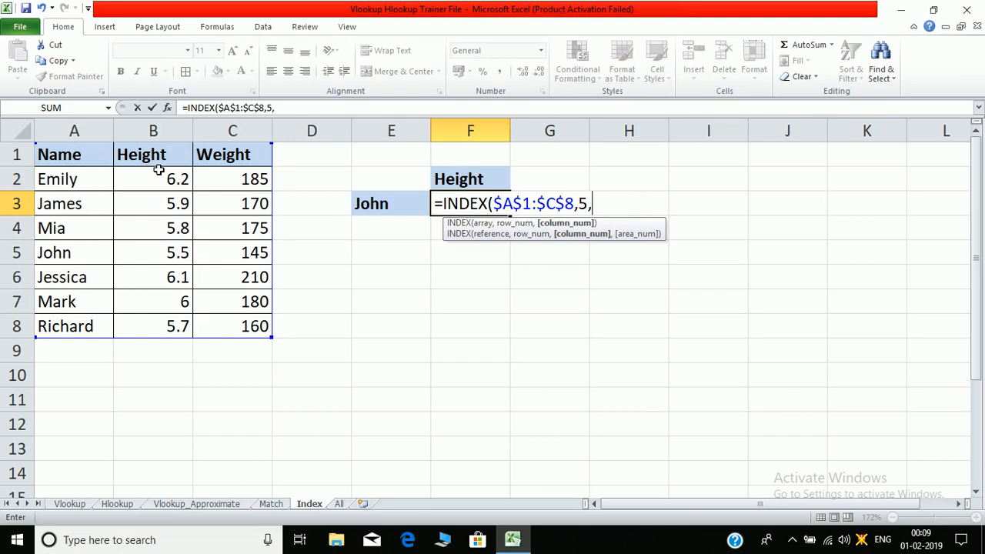
type("2")
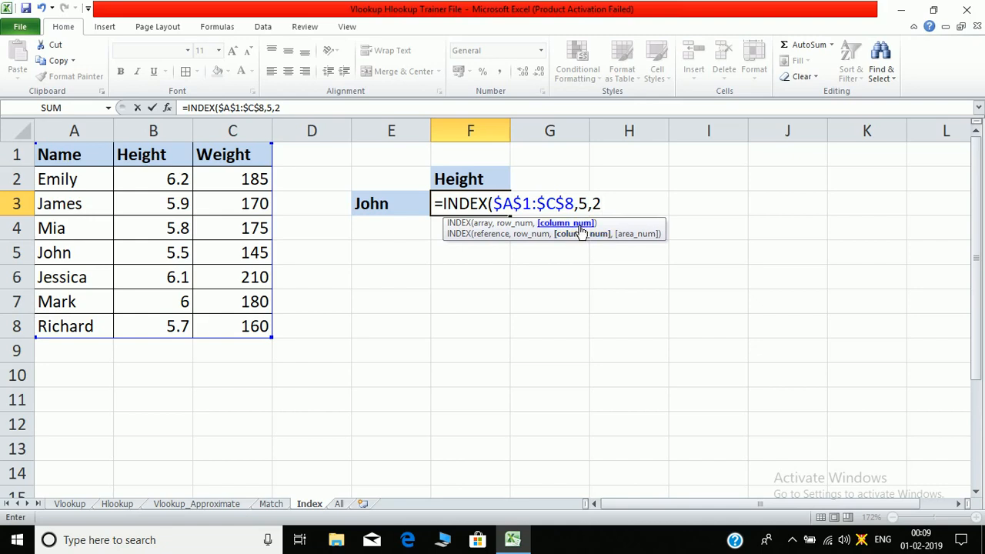
key("Return")
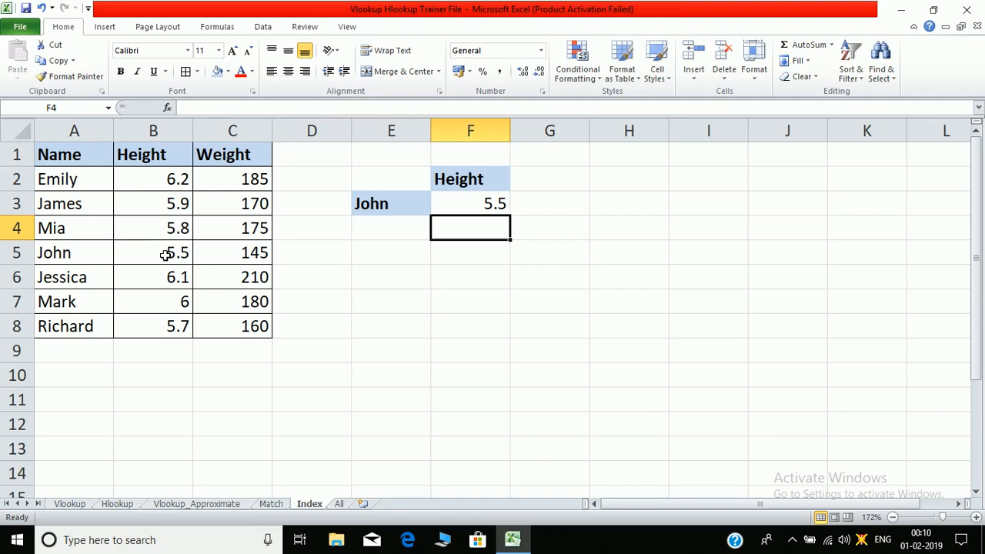
double_click(447, 203)
Begin swapping F3's row number 5 for MATCH, then cancel and glance at the Vlookup sheet.
key("Escape")
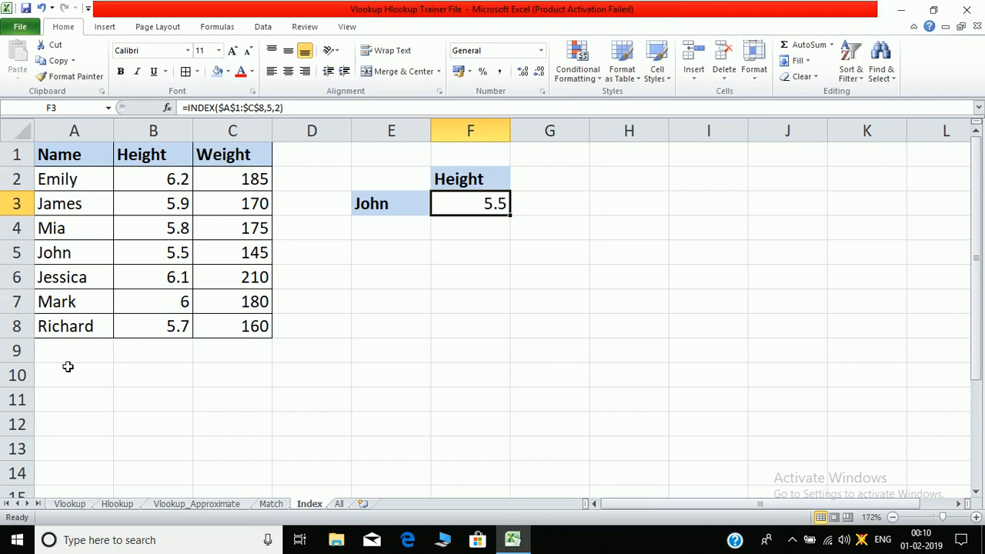
double_click(484, 206)
left_click(588, 205)
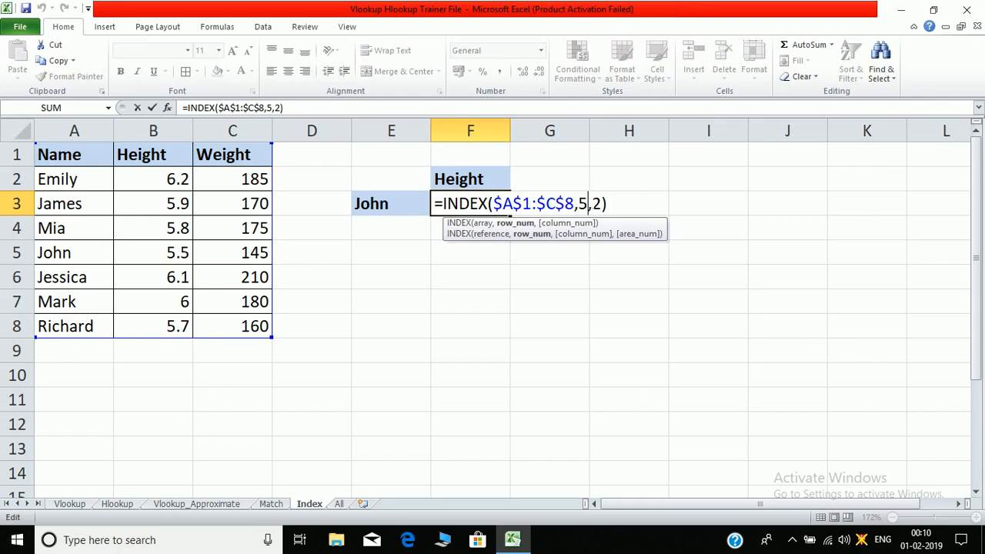
key("BackSpace")
type("mat")
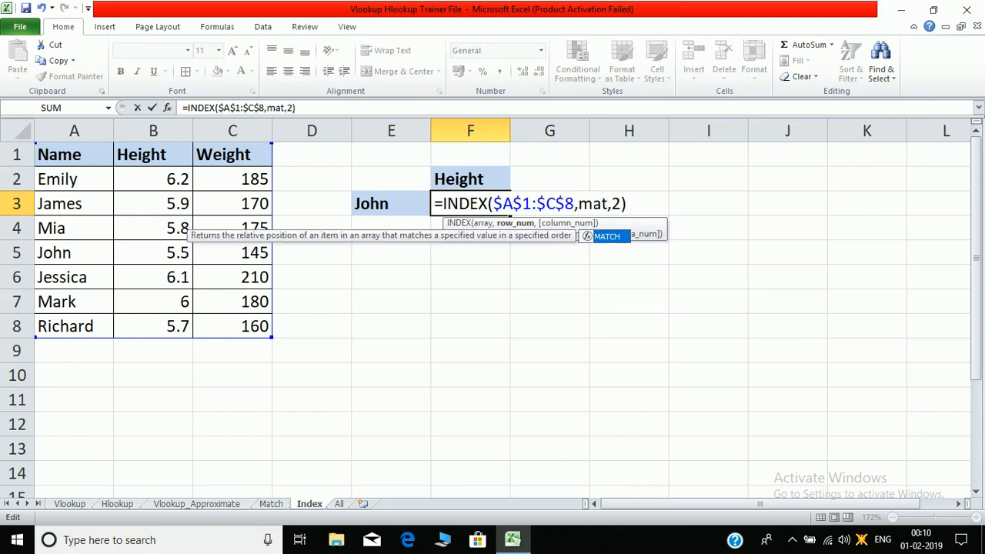
key("Tab")
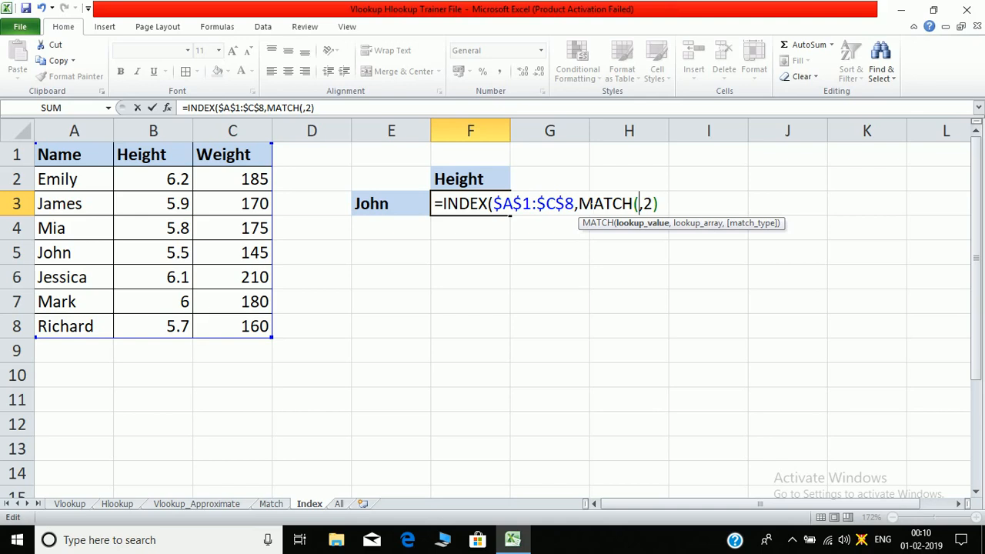
key("Escape")
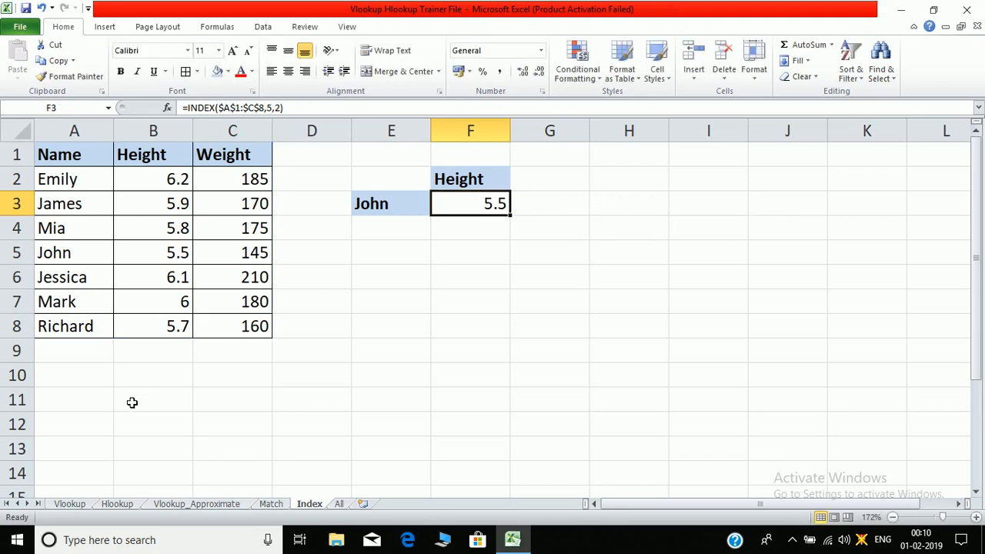
left_click(68, 504)
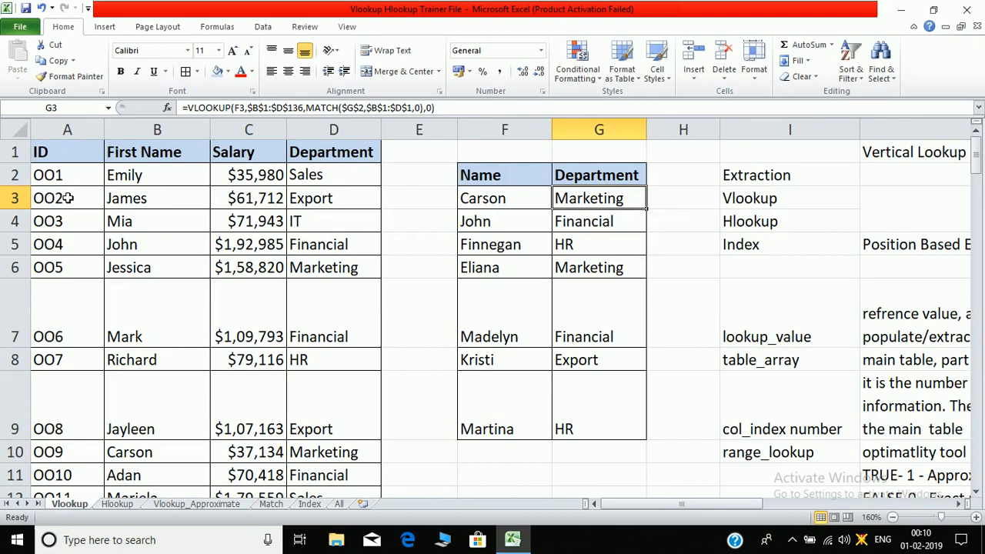
left_click(308, 504)
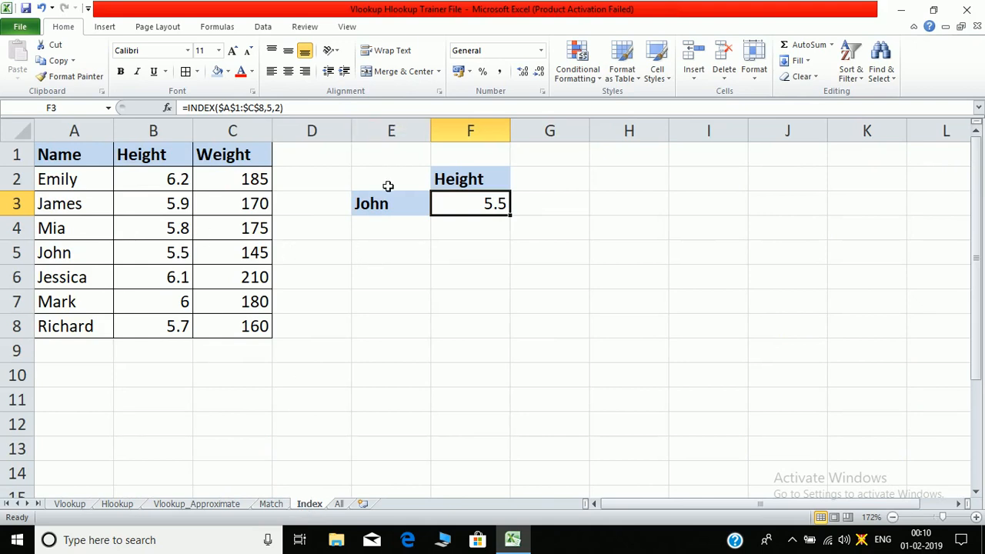
Replace F3's row number 5 with MATCH(E3,A1:A8,0).
double_click(442, 212)
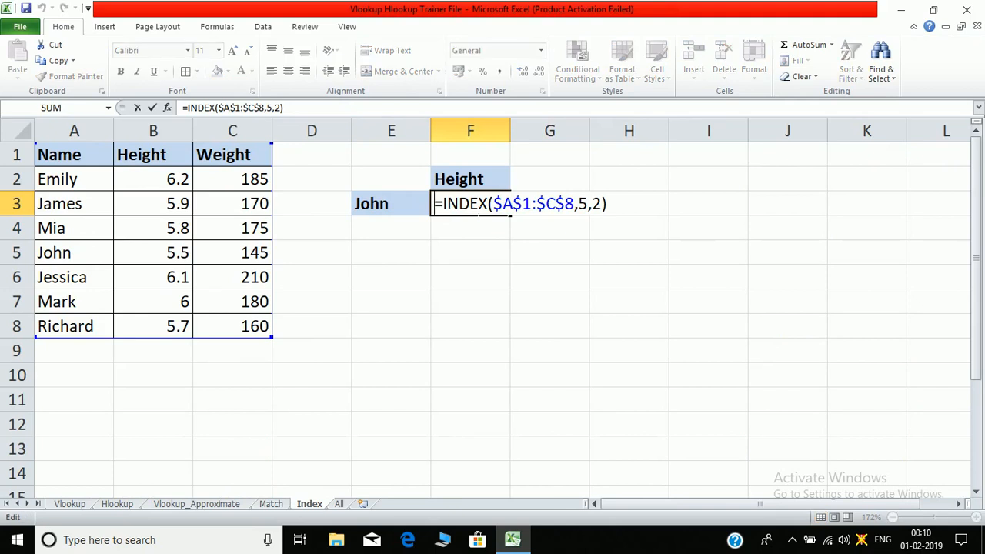
left_click(588, 205)
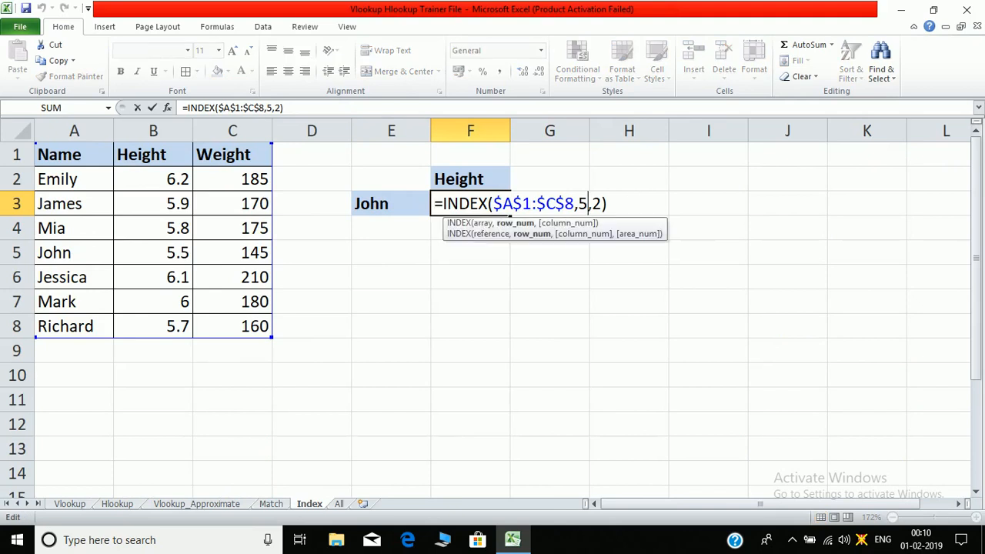
key("BackSpace")
type("mat")
key("Tab")
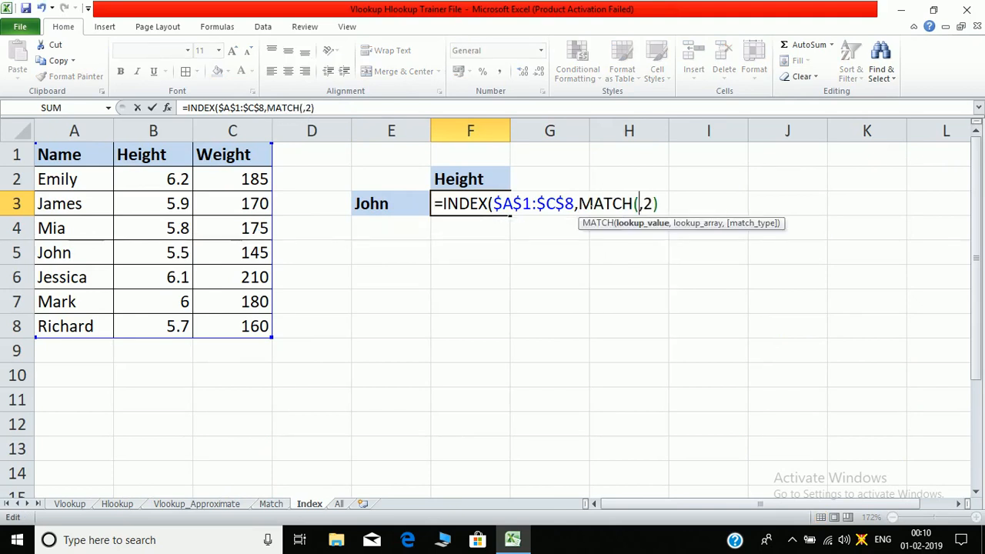
left_click(418, 213)
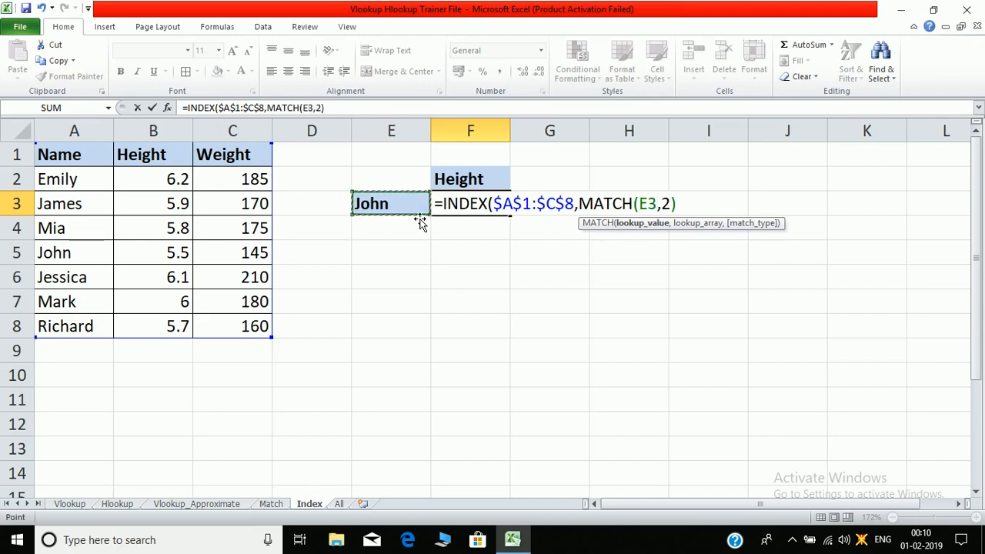
type(",")
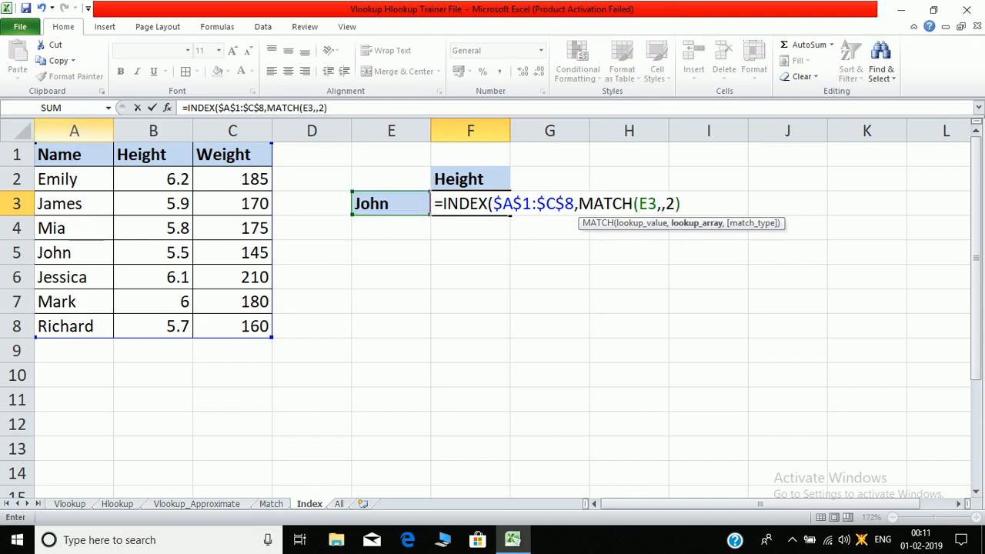
left_click(67, 156)
left_click_drag(68, 156, 73, 326)
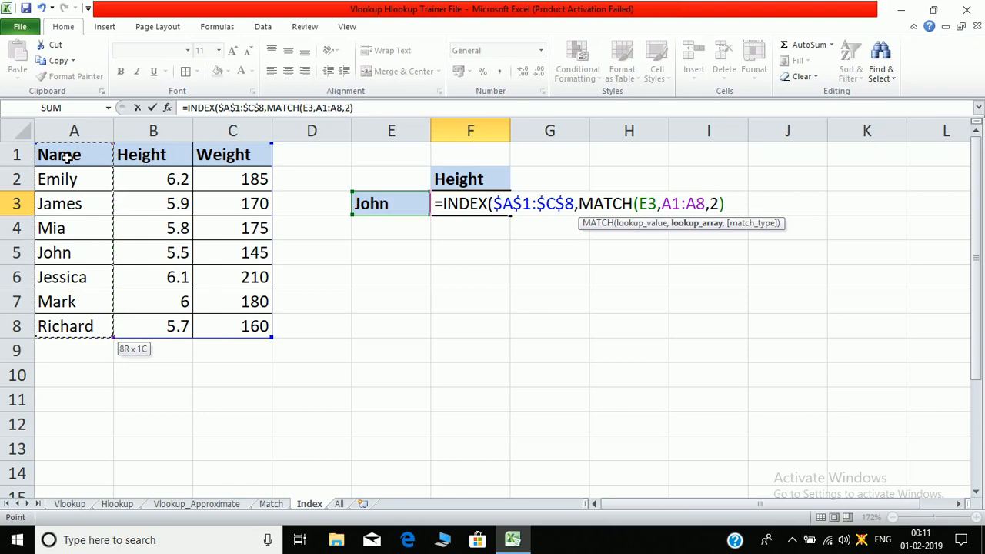
type("0")
key("BackSpace")
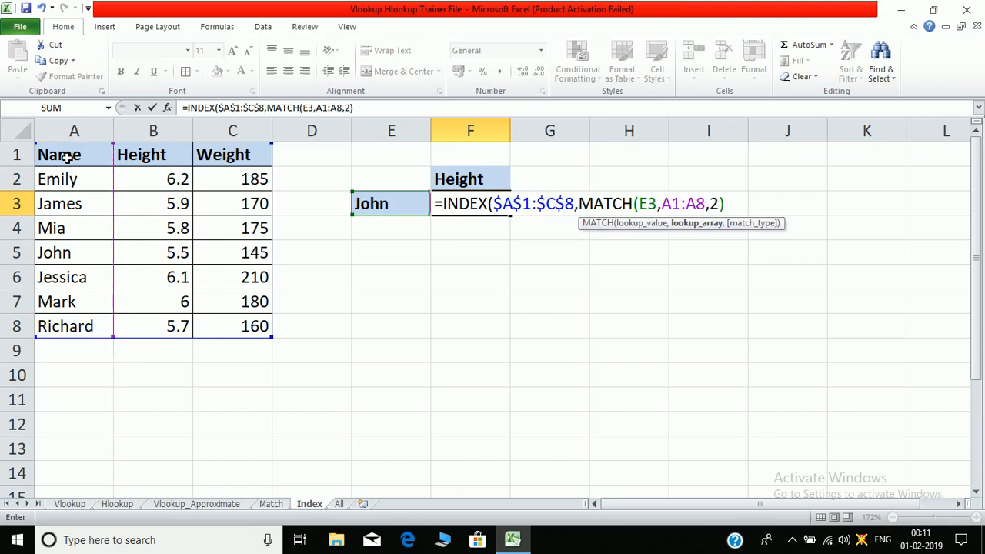
type(",0),")
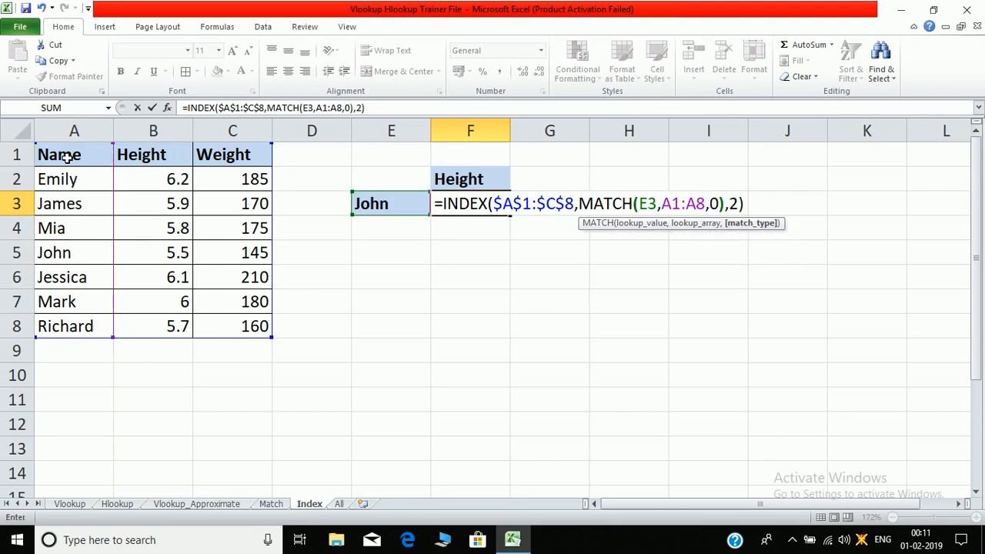
key("Right")
key("Return")
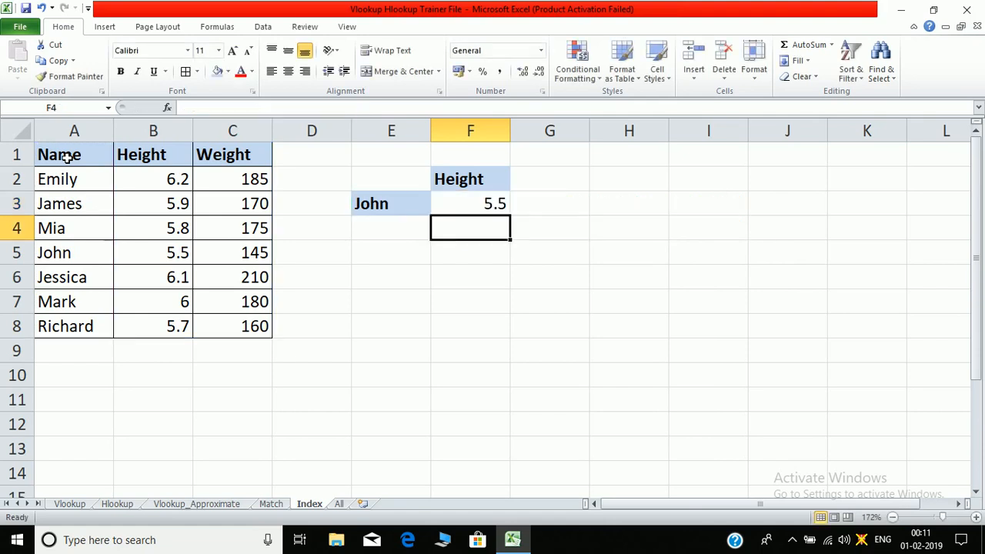
Replace F3's column number 2 with MATCH(F2,A1:C1,0).
double_click(485, 211)
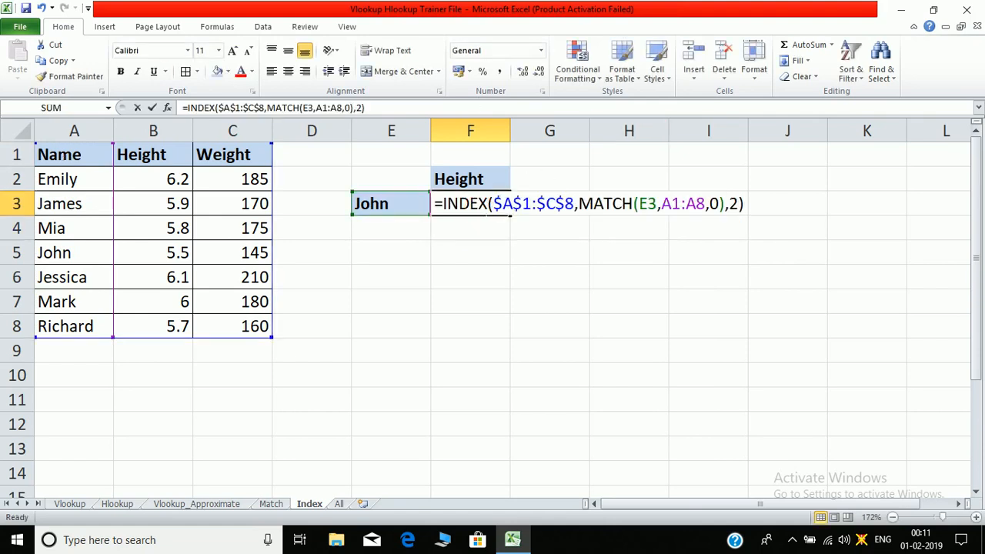
key("End")
key("Left")
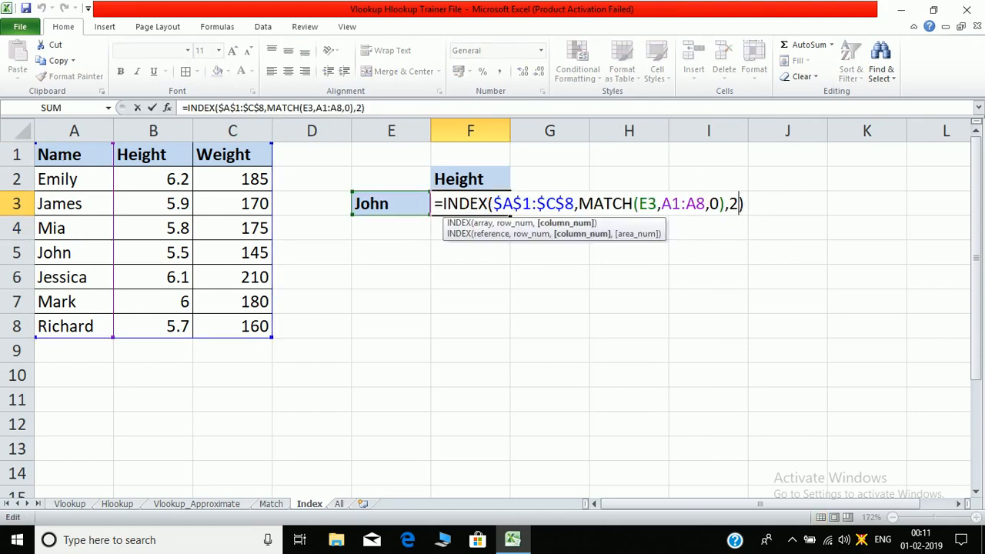
key("BackSpace")
type("mat")
key("Tab")
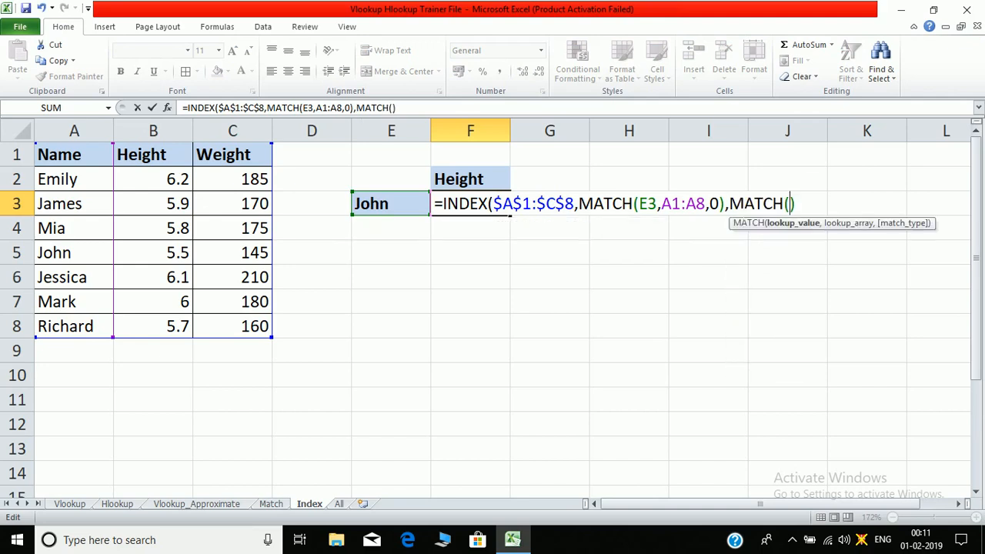
left_click(483, 180)
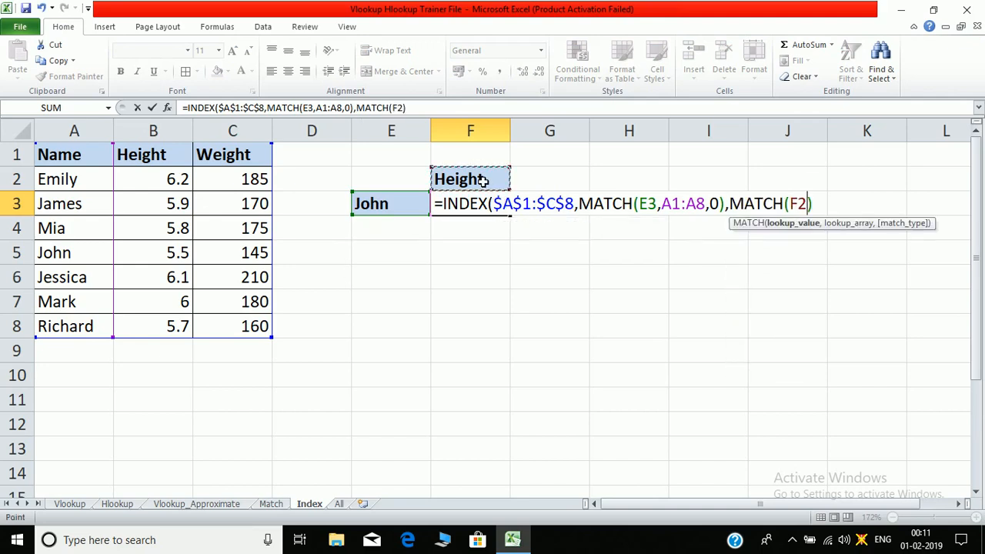
type(",")
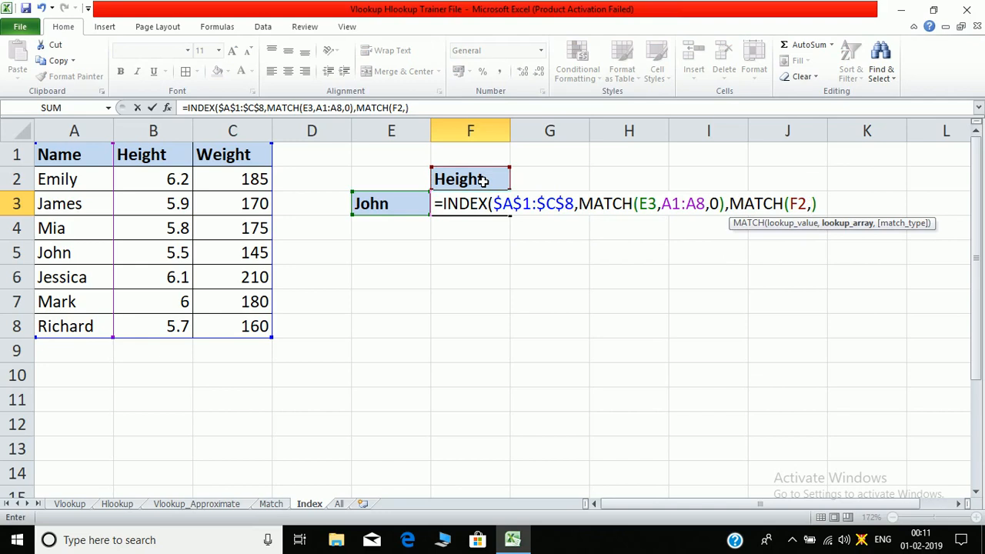
left_click(66, 163)
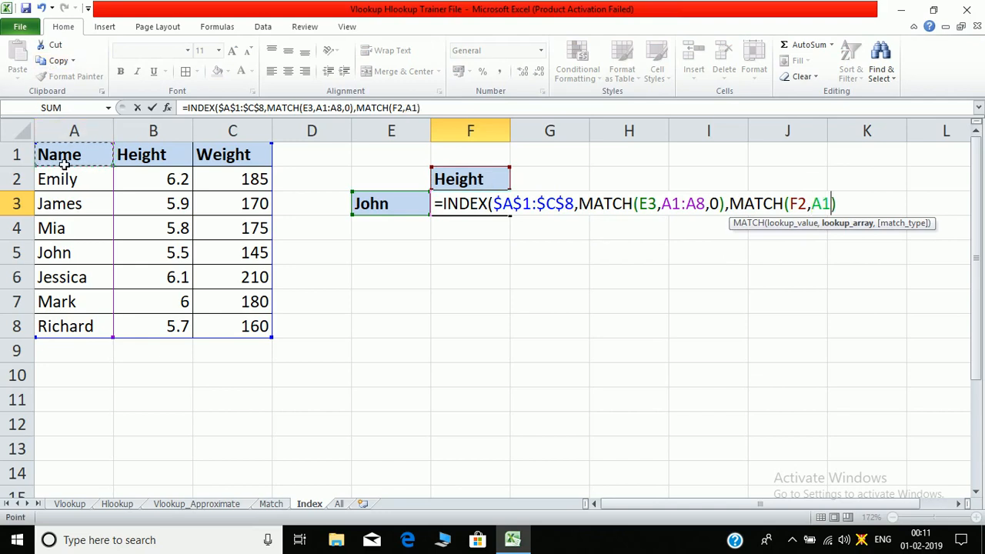
key("shift+Right")
key("shift+Right")
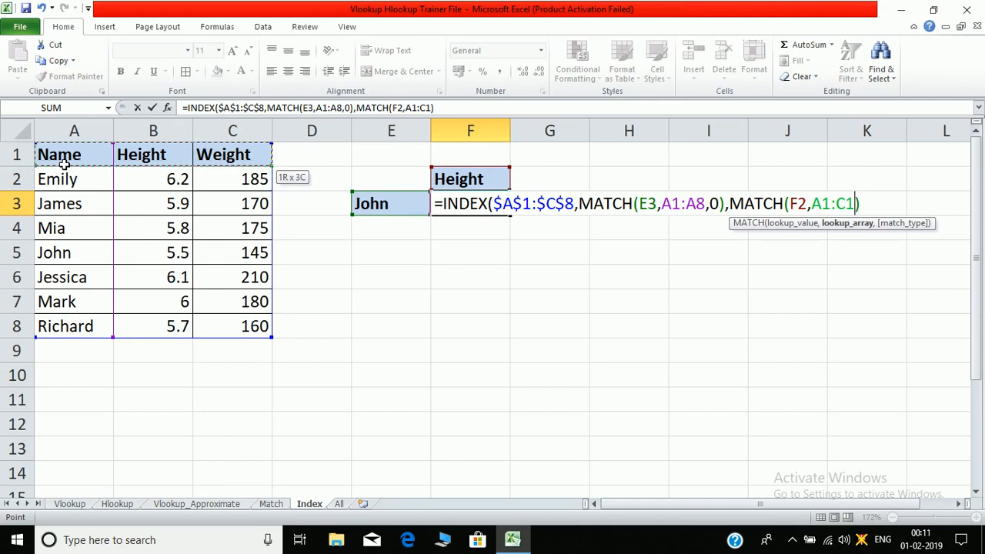
type(",0")
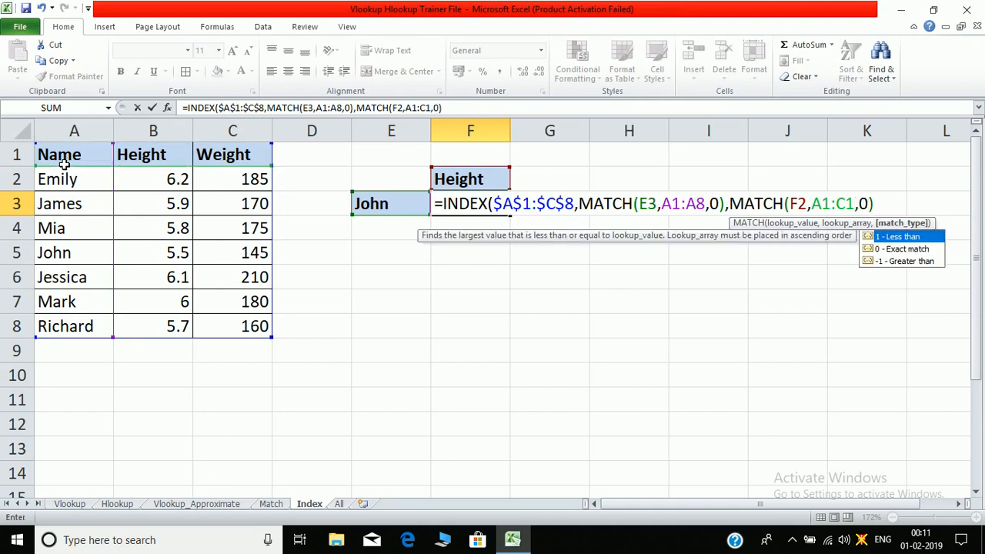
type(")")
key("Return")
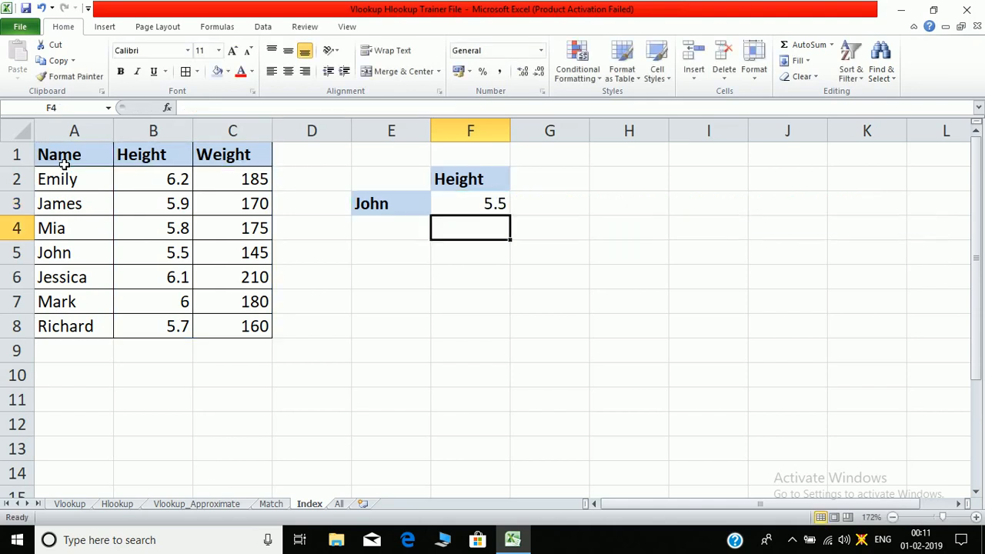
Change the name in E3 to Mia, then Mark, so F3 returns Mark's height of 6.
left_click(470, 203)
left_click(400, 209)
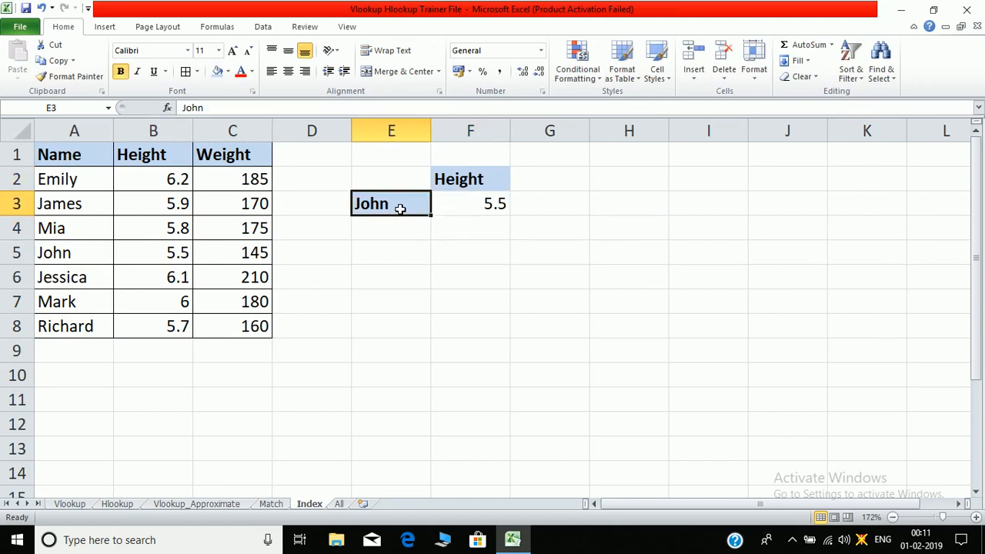
type("Mia")
key("Return")
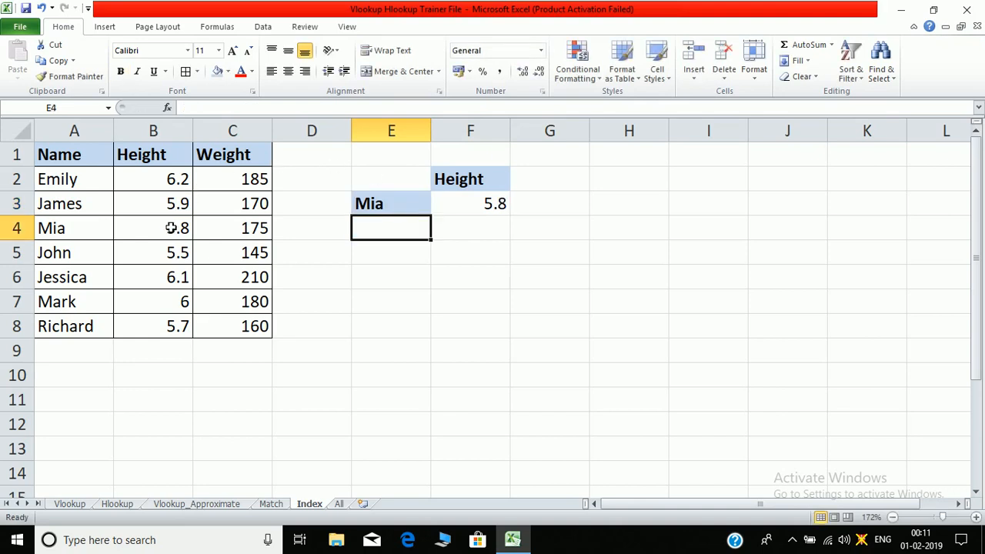
left_click(380, 209)
type("Mark")
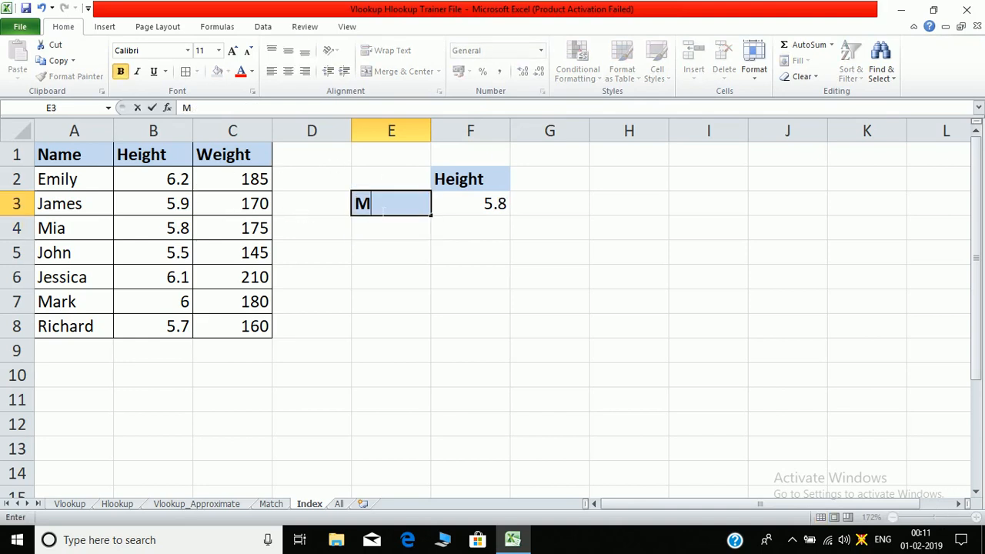
key("Return")
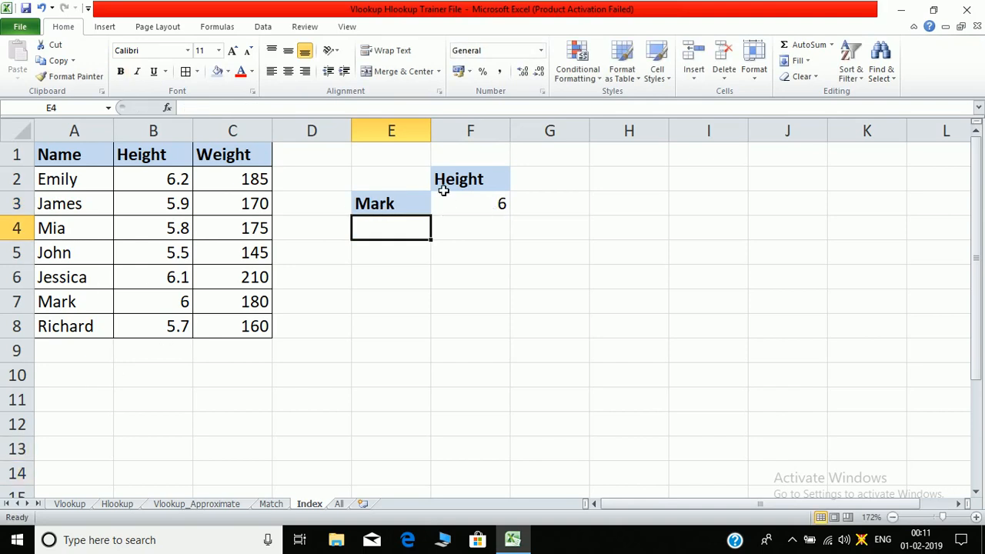
left_click(465, 203)
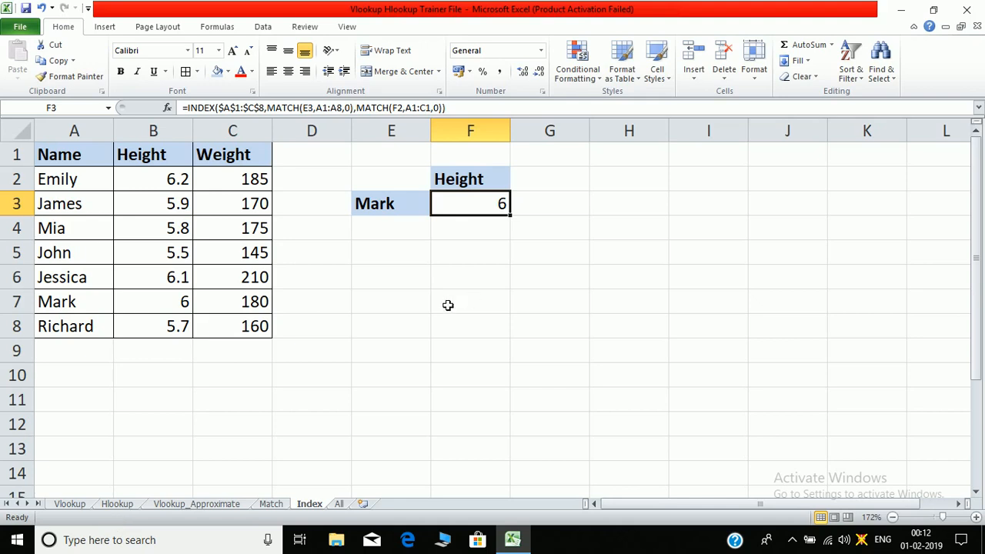
left_click(480, 254)
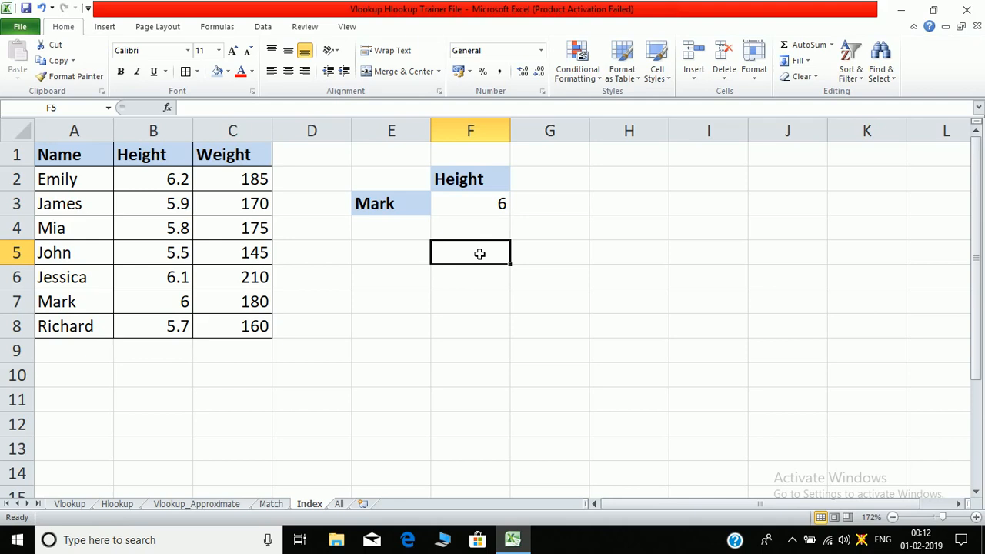
Go to the All sheet, look over the marks table, and select C2 for Anu's Maths mark.
left_click(339, 503)
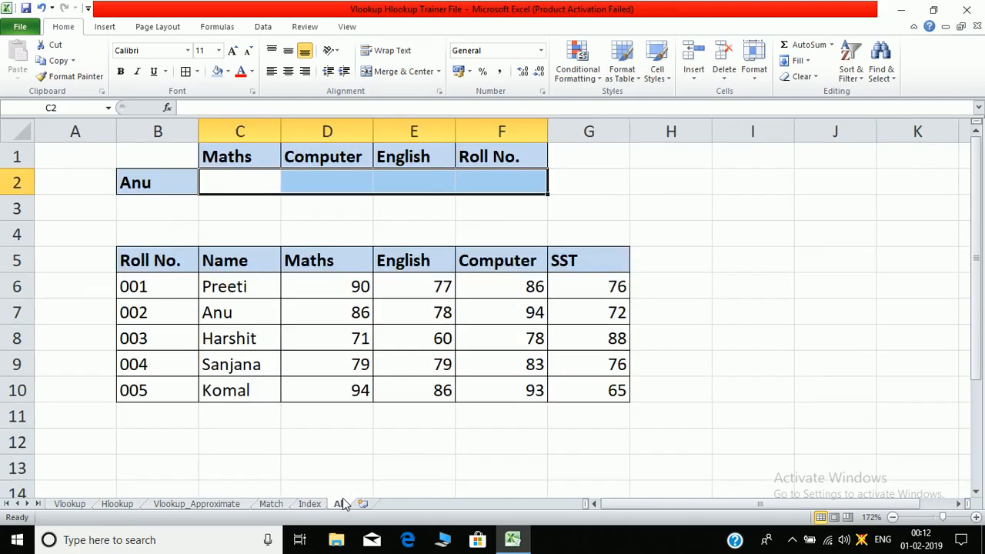
left_click(206, 217)
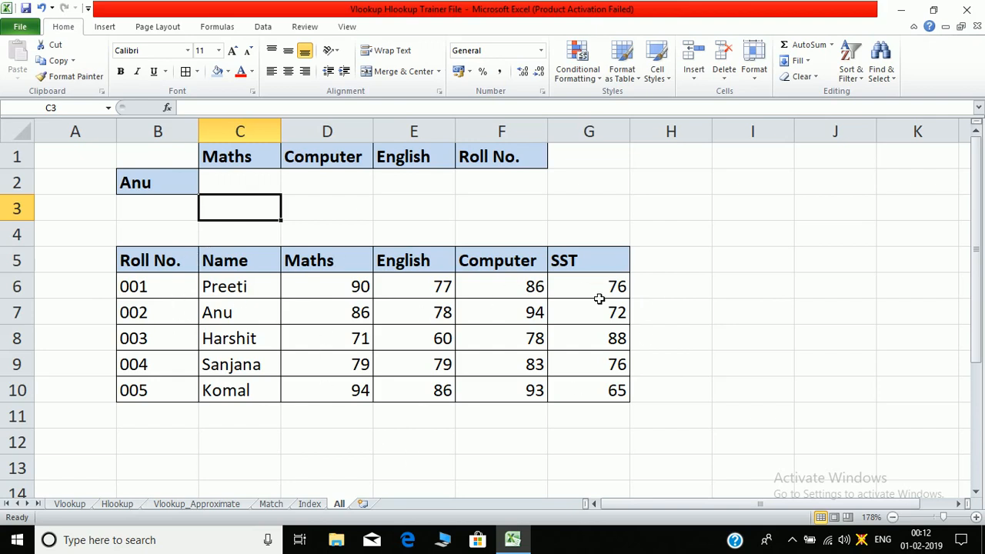
left_click(345, 284)
left_click(392, 290)
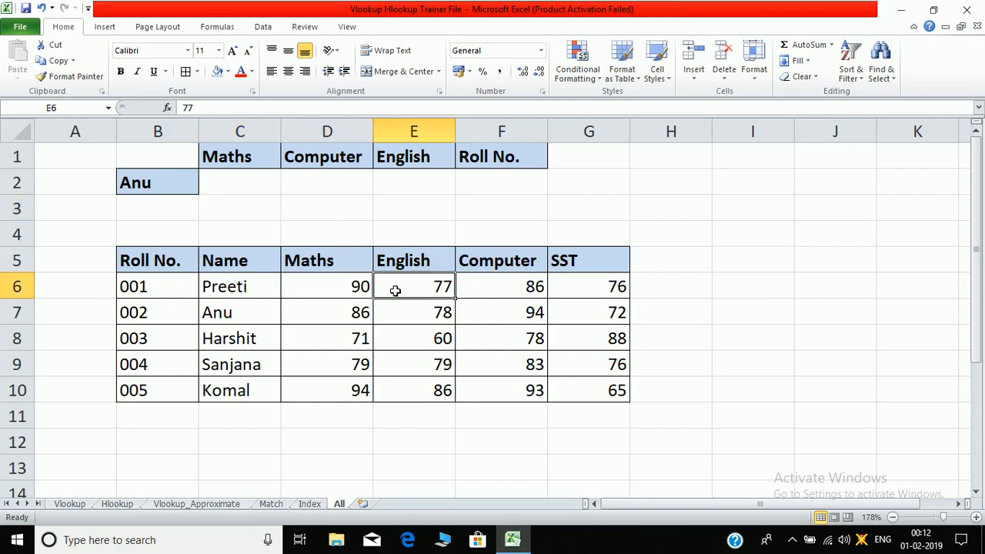
left_click(237, 187)
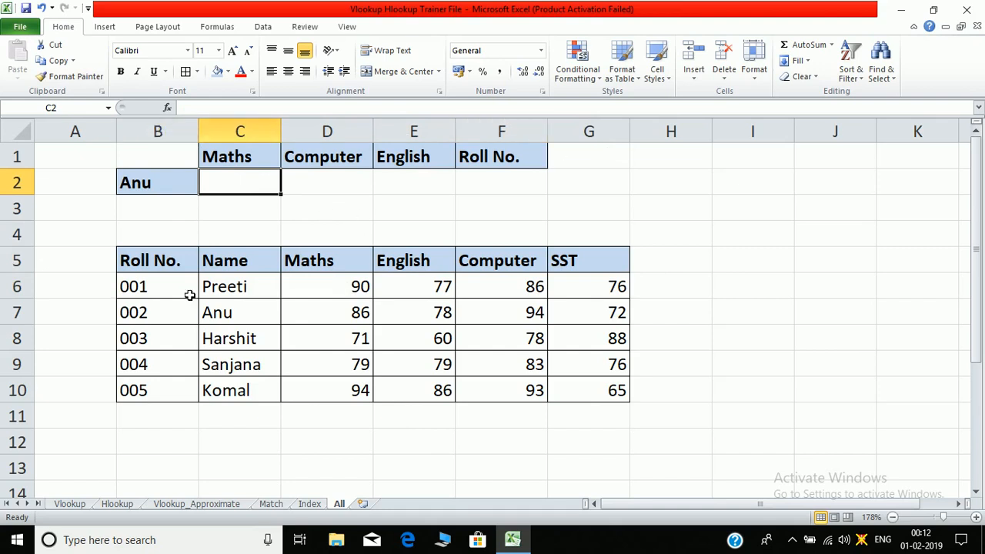
Begin a VLOOKUP in C2 with lookup value $B$2 and table $C$5:$G$10.
type("=v")
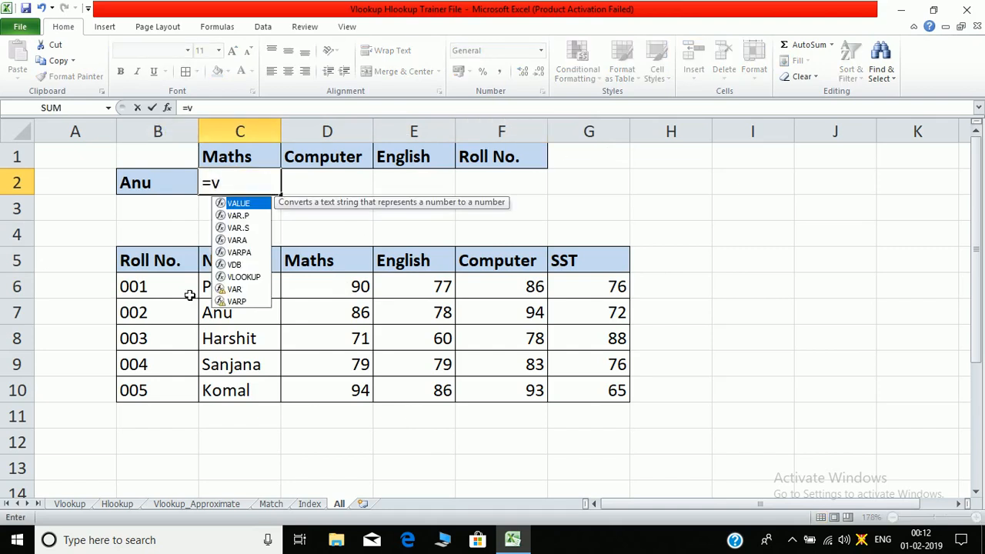
type("l")
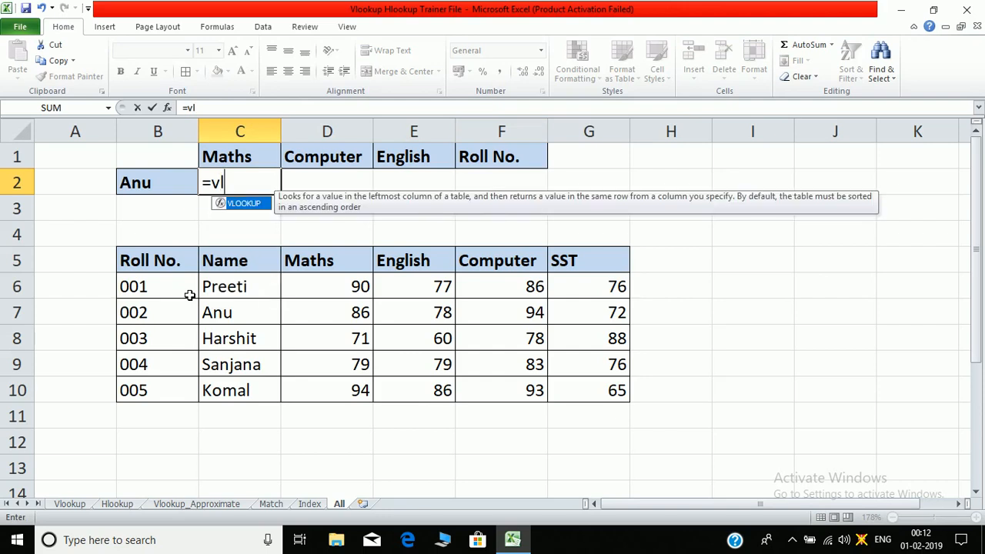
key("Tab")
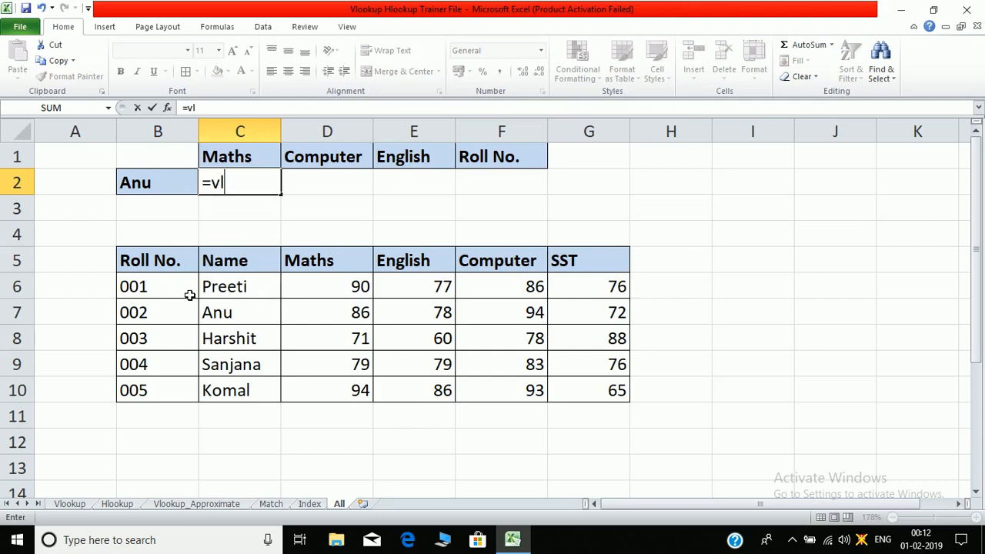
type("o")
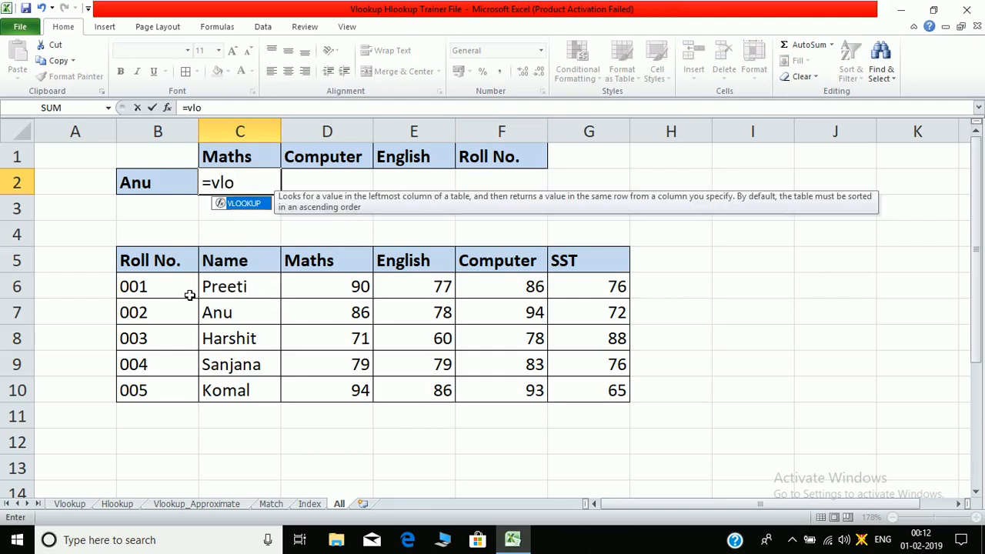
key("Tab")
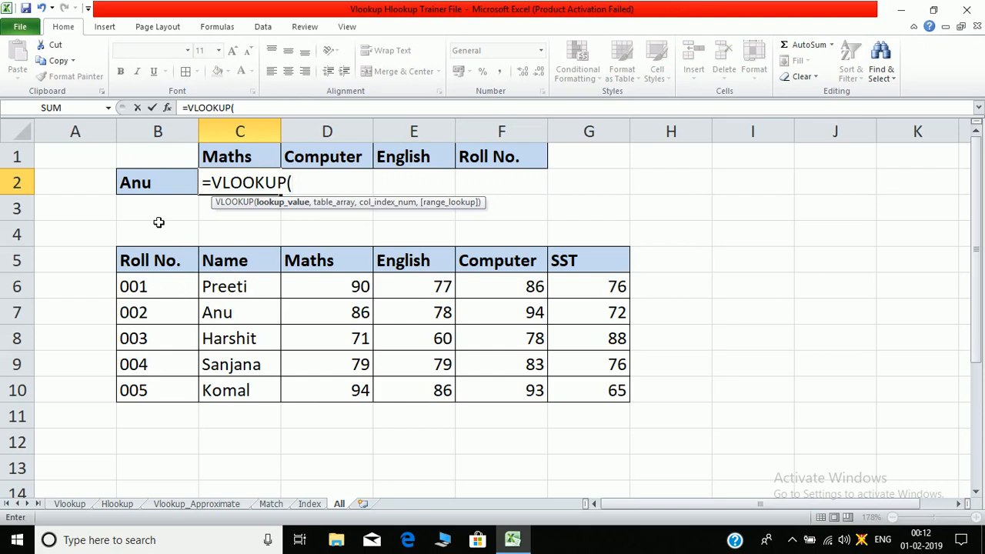
left_click(158, 185)
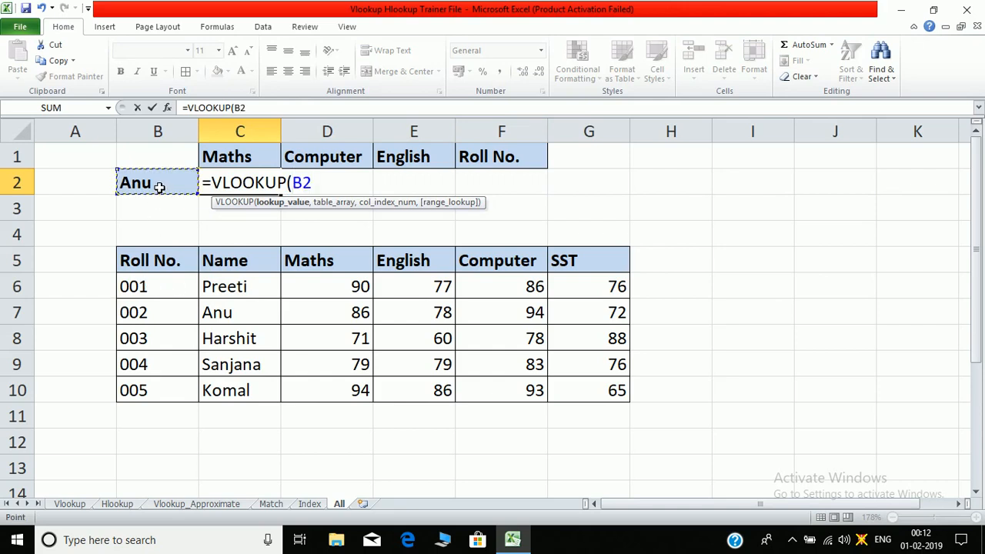
key("F4")
type(",")
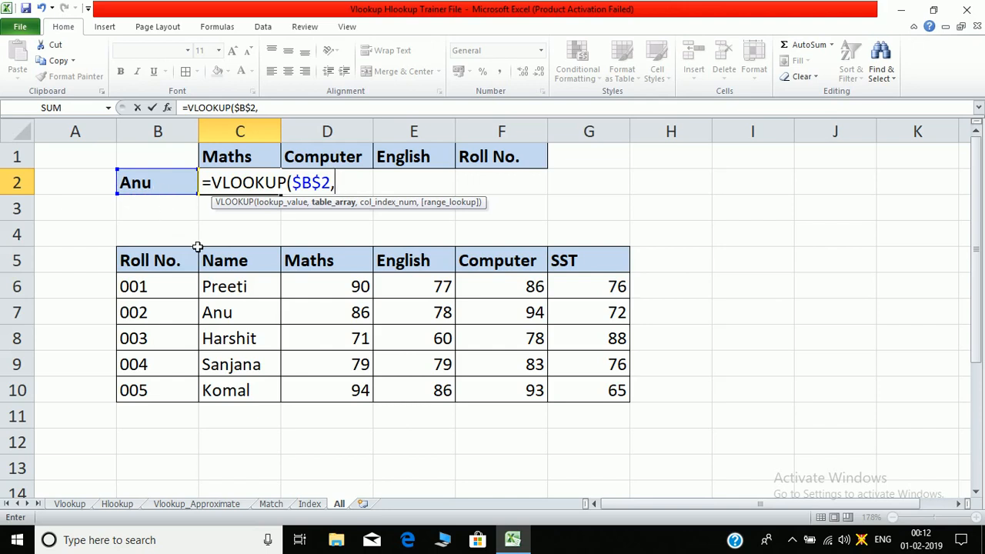
left_click(219, 263)
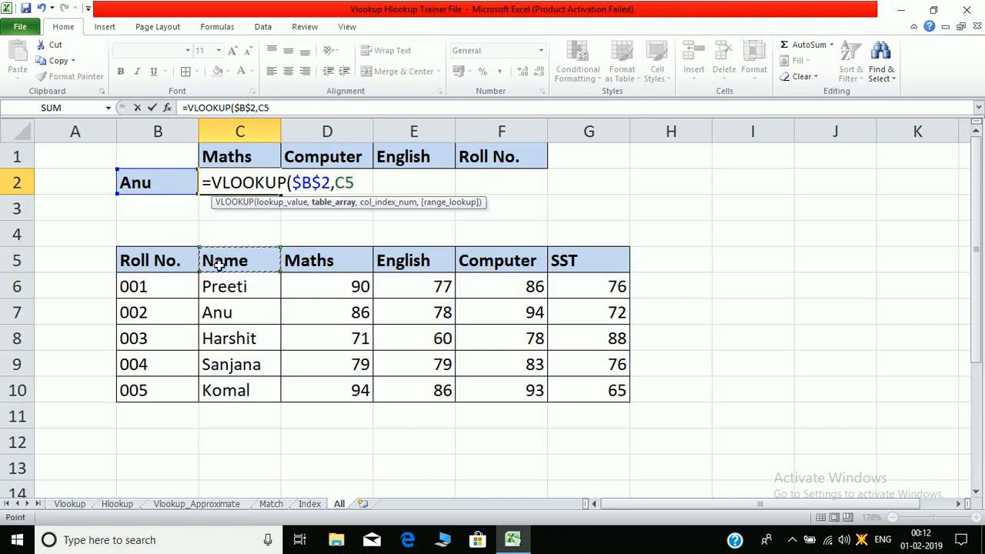
left_click_drag(220, 264, 346, 392)
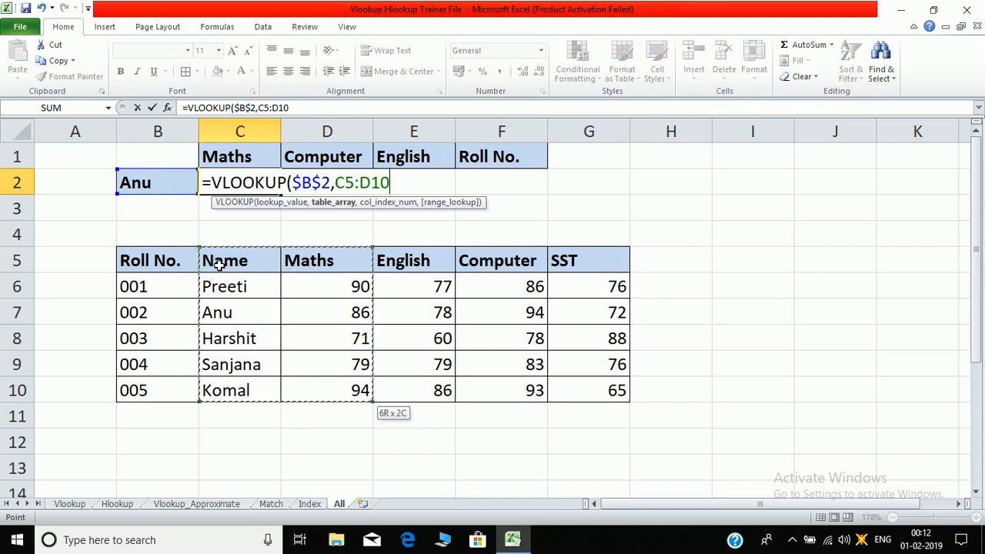
key("shift+Right")
key("shift+Right")
key("shift+Right")
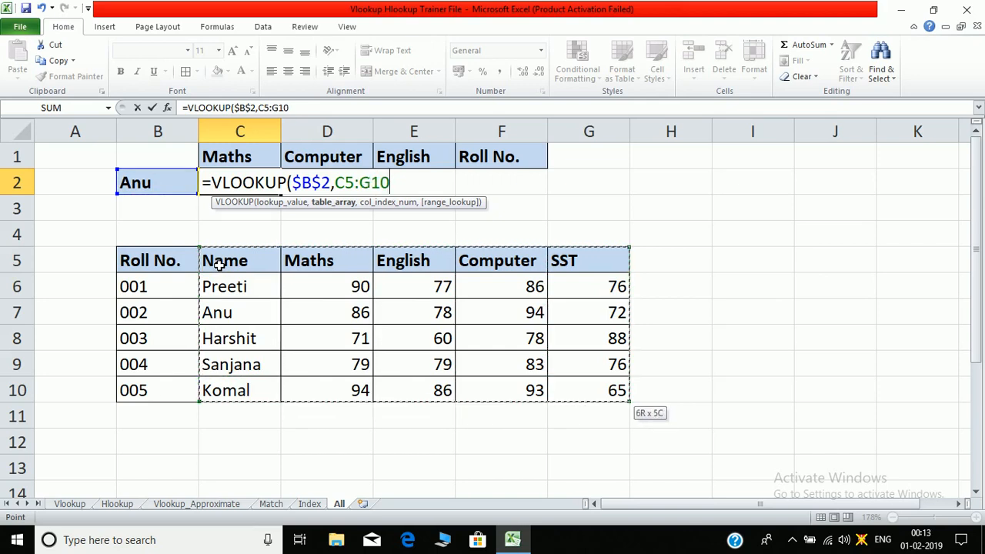
key("F4")
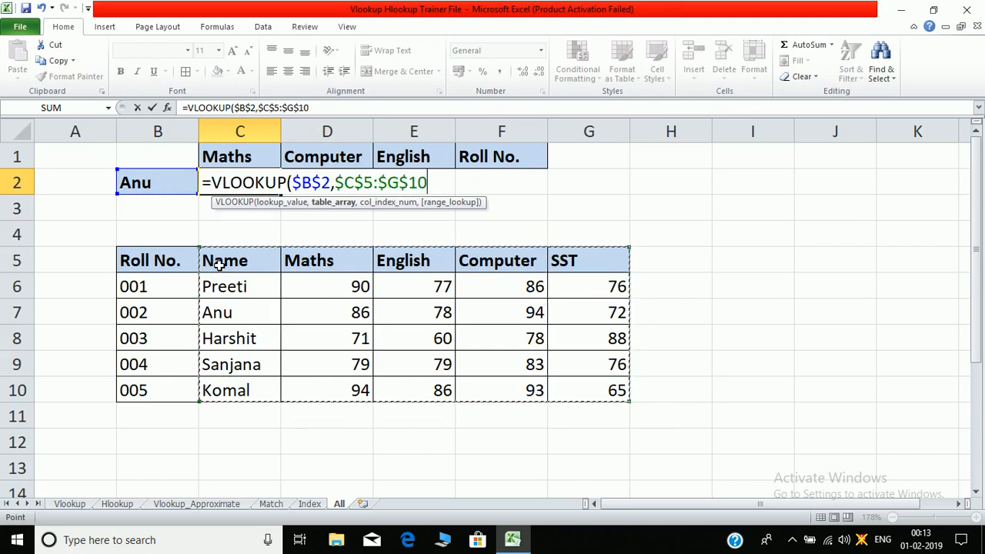
Supply the column as MATCH(C$1,$C$5:$G$5,0) with exact match, so C2 returns 86.
type(",")
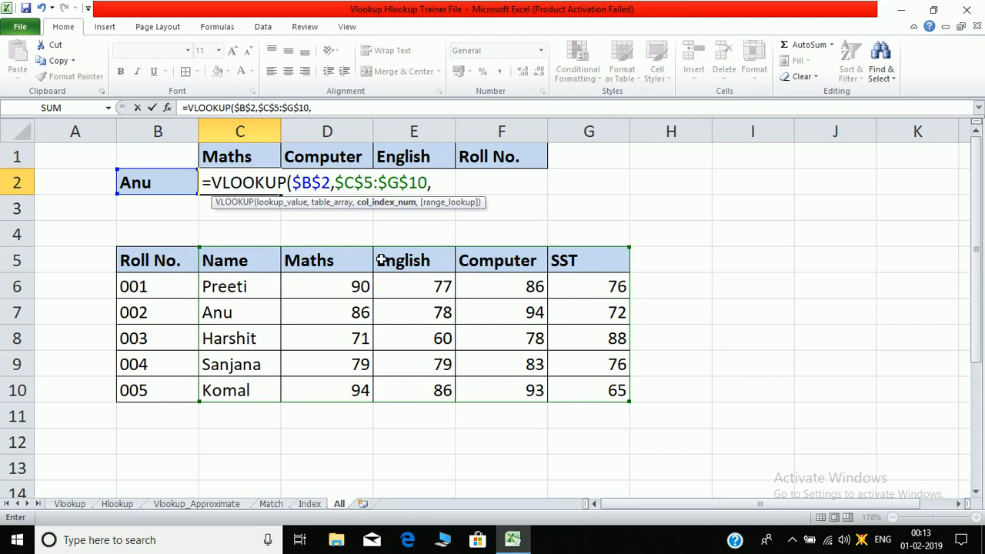
type("mst")
key("BackSpace")
key("BackSpace")
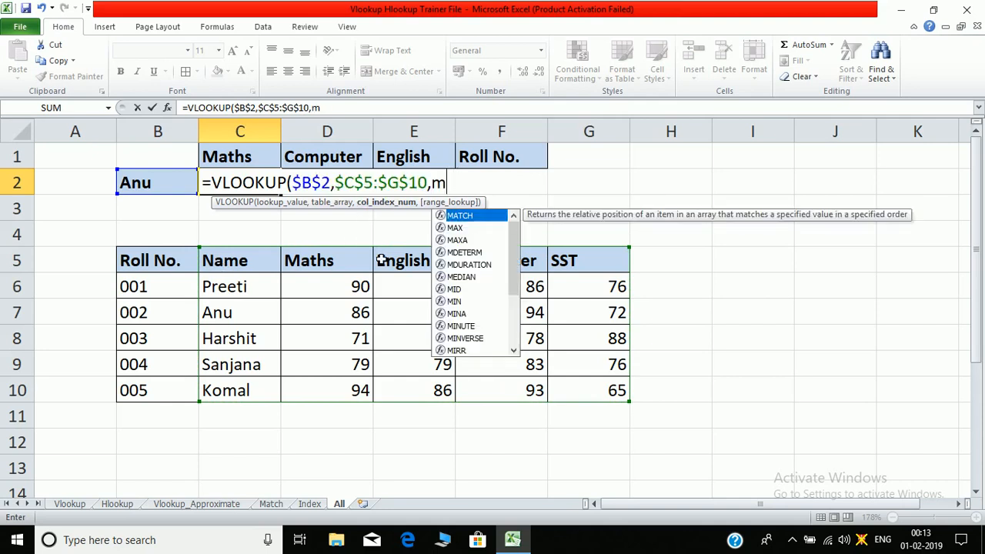
type("a")
key("Tab")
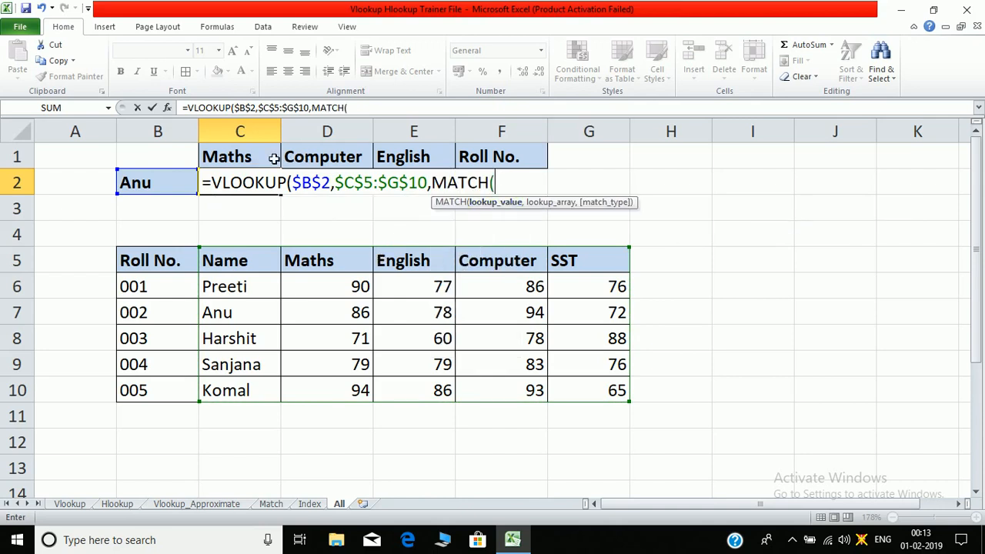
left_click(264, 158)
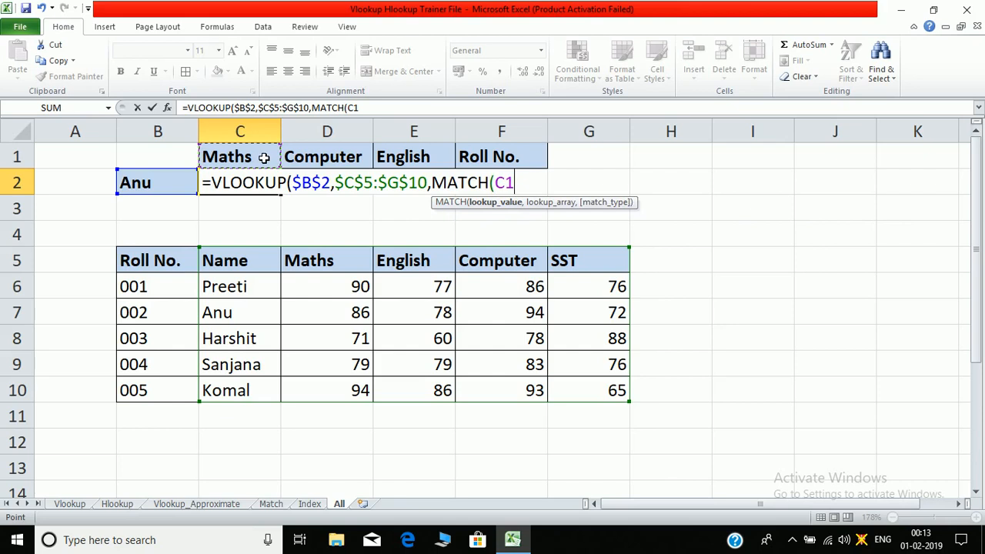
key("F4")
key("F4")
type(",")
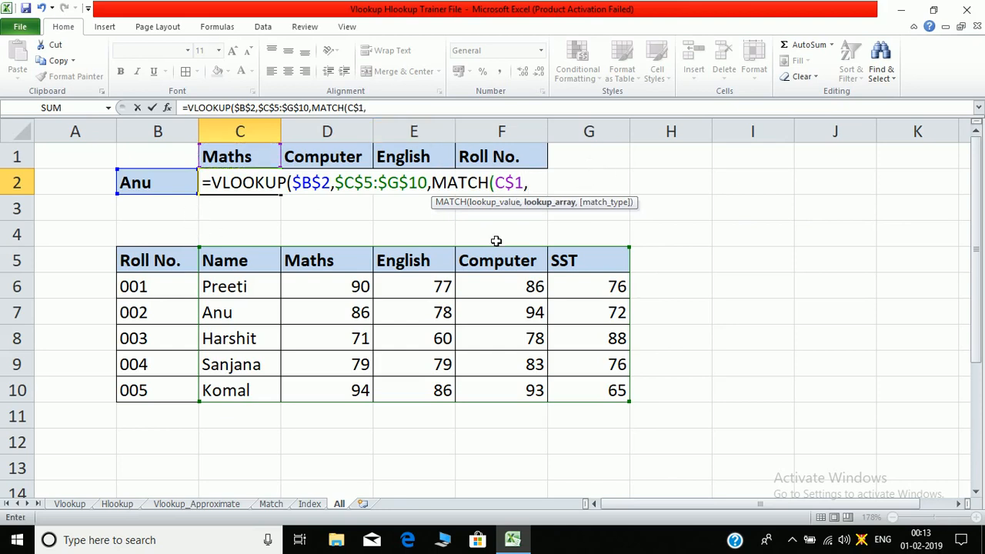
left_click(230, 262)
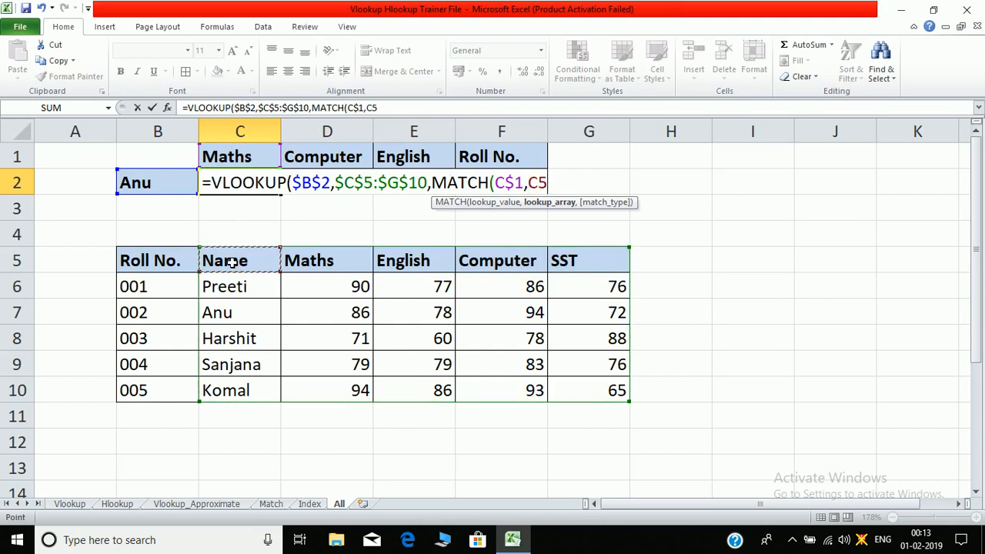
key("shift+Right")
key("shift+Right")
key("shift+Right")
key("shift+Right")
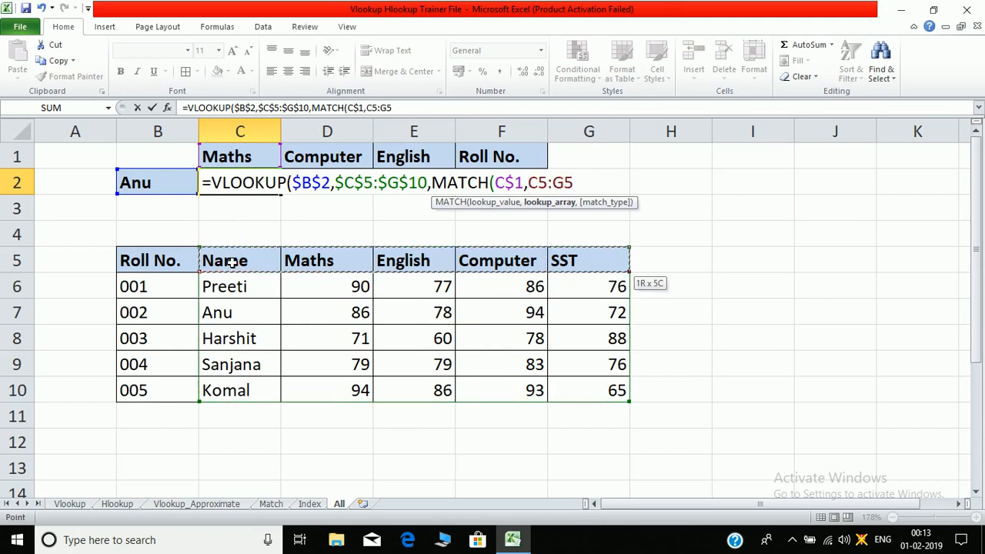
key("F4")
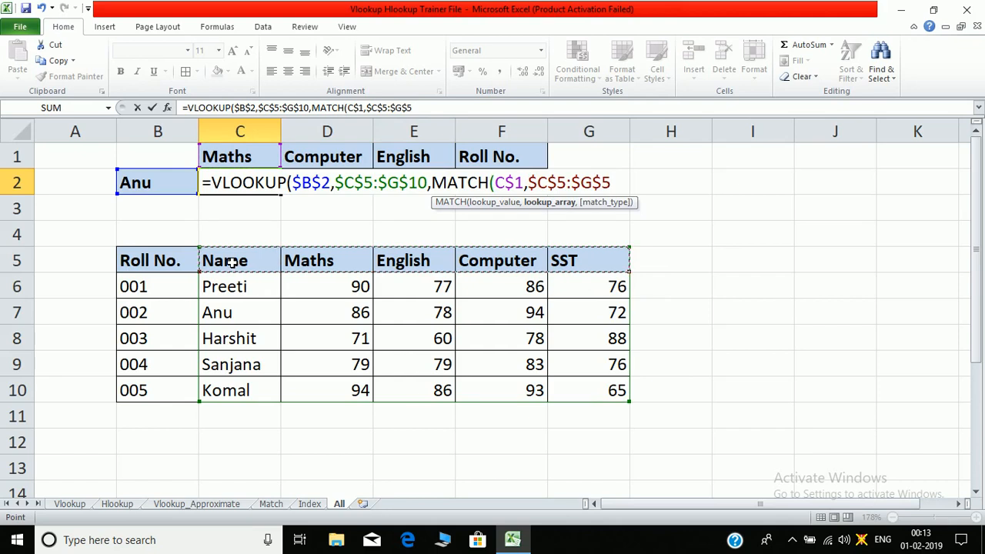
type(",")
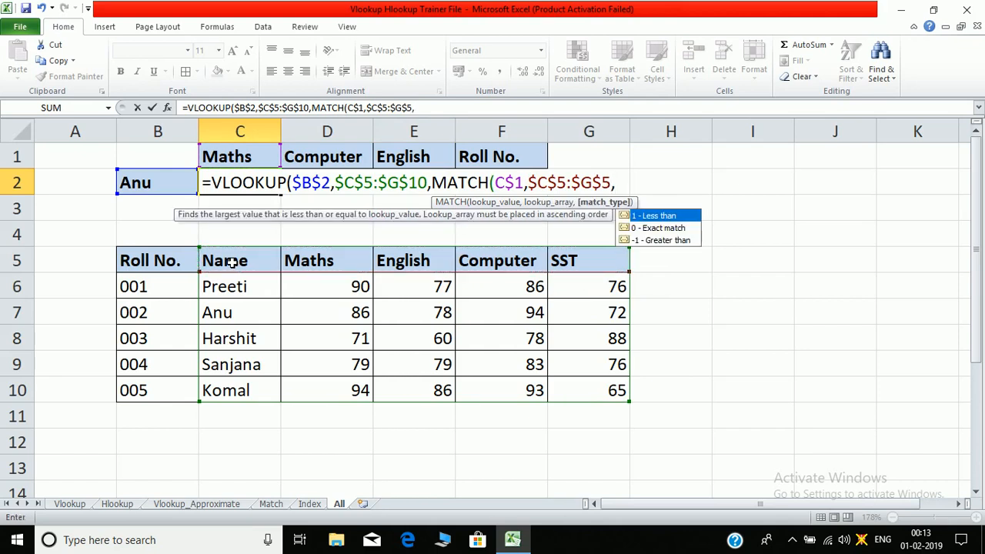
type("0")
type("),")
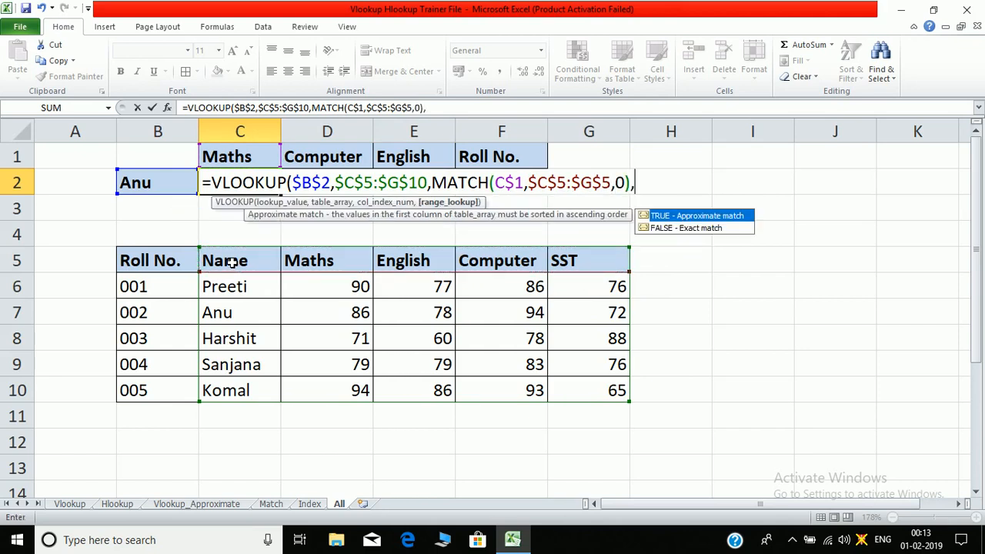
type("0)")
key("Return")
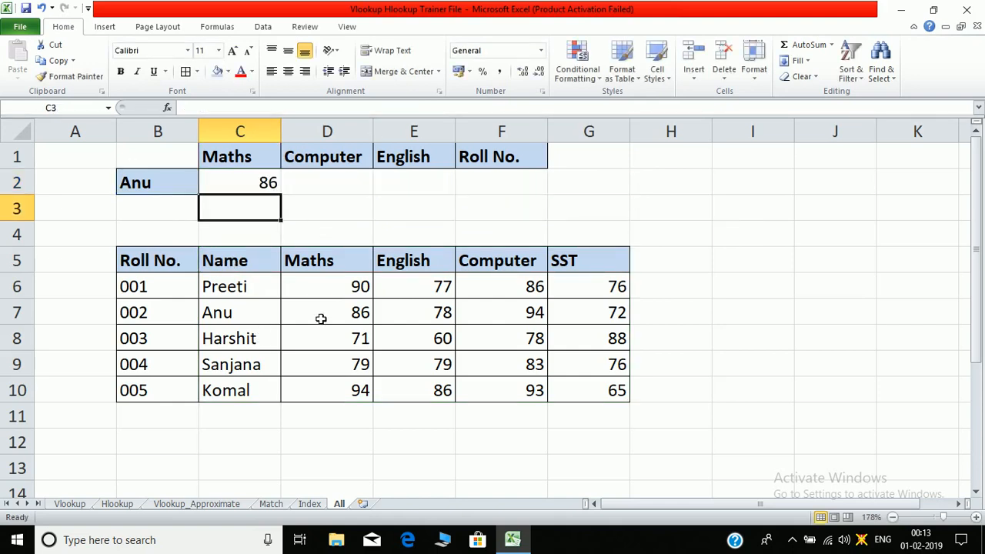
Fill C2's formula to F2 (Computer 94, English 78, Roll No. #N/A), then start an INDEX formula in C3.
left_click(237, 191)
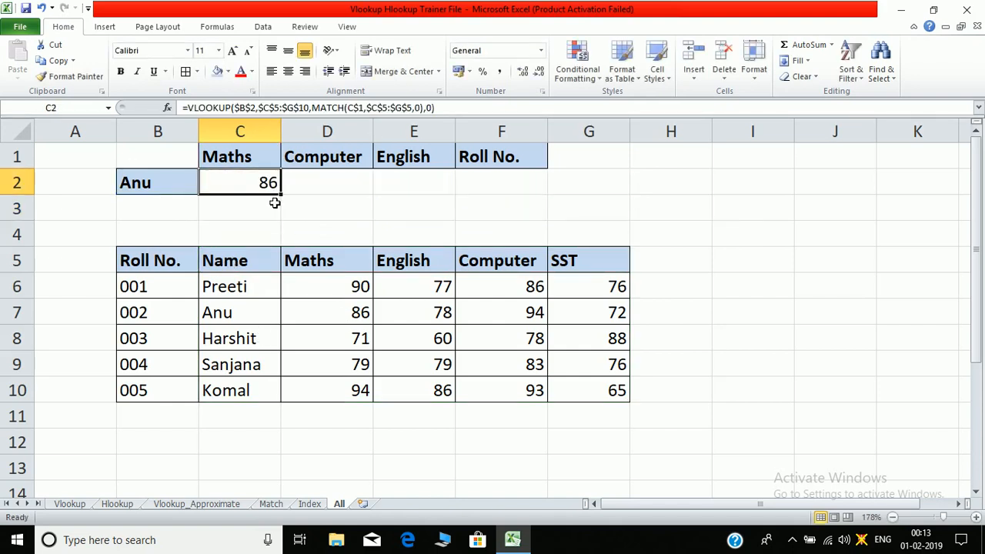
left_click_drag(284, 200, 523, 202)
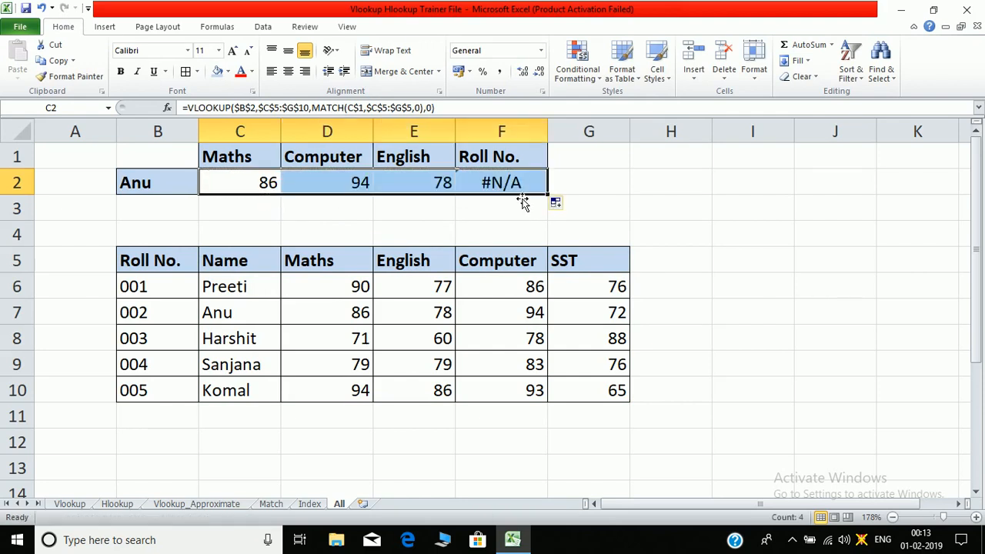
left_click(364, 188)
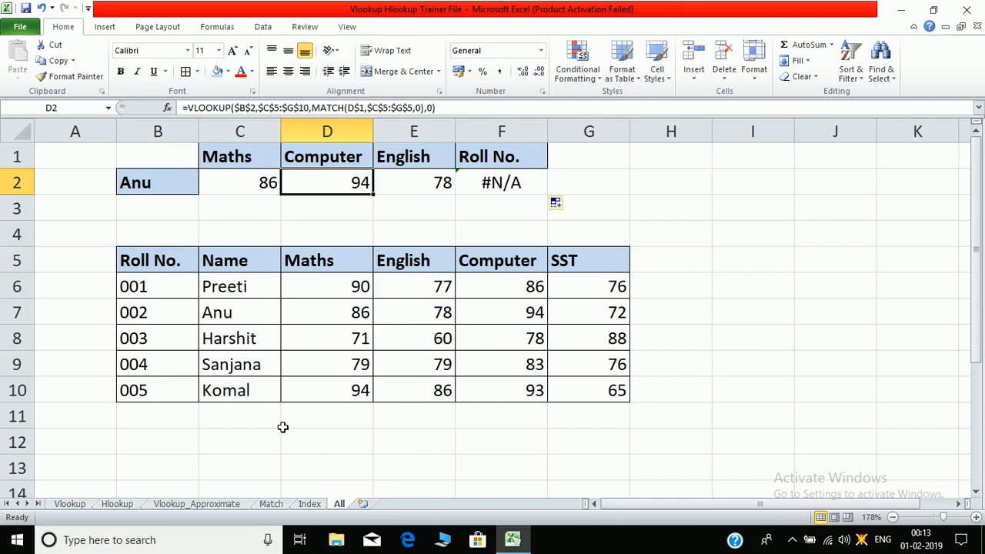
left_click(492, 182)
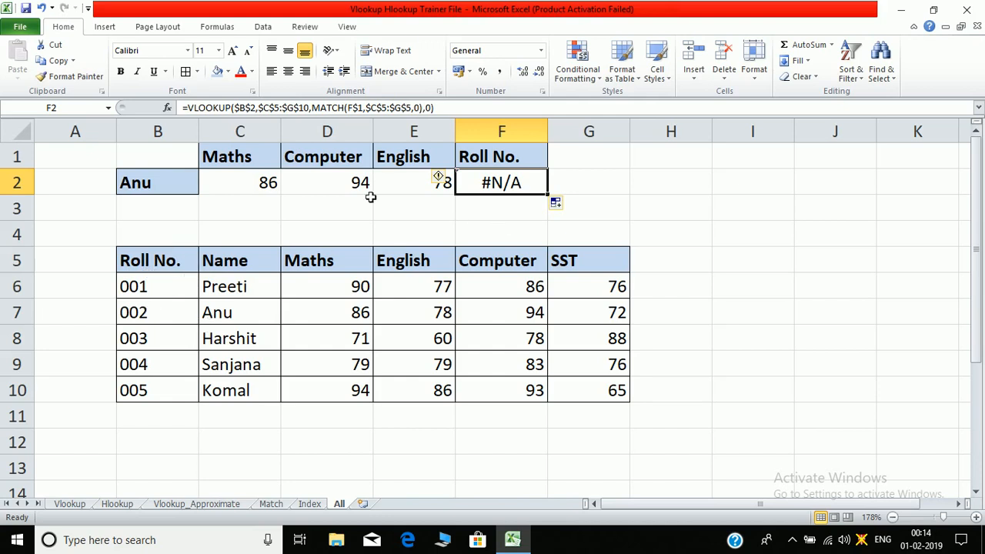
left_click(222, 215)
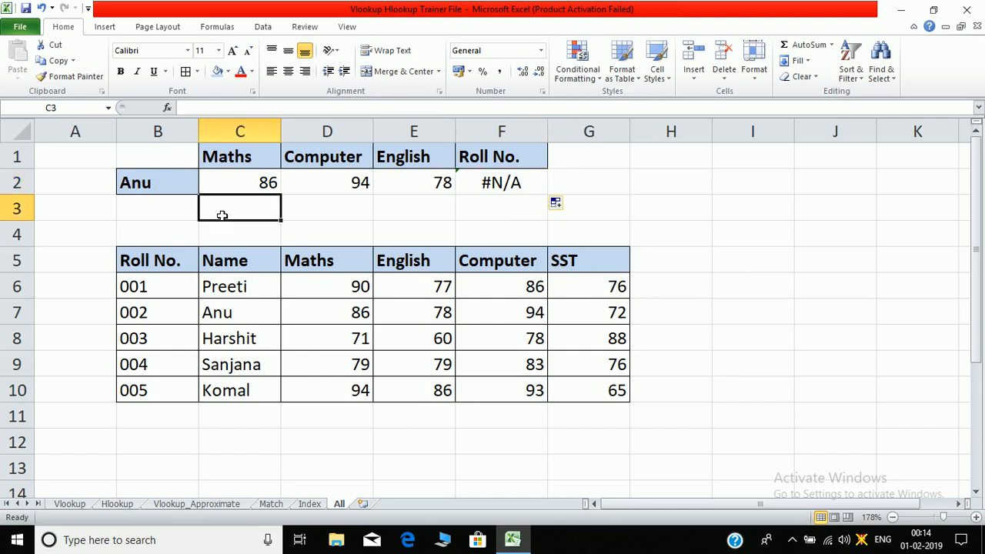
type("=")
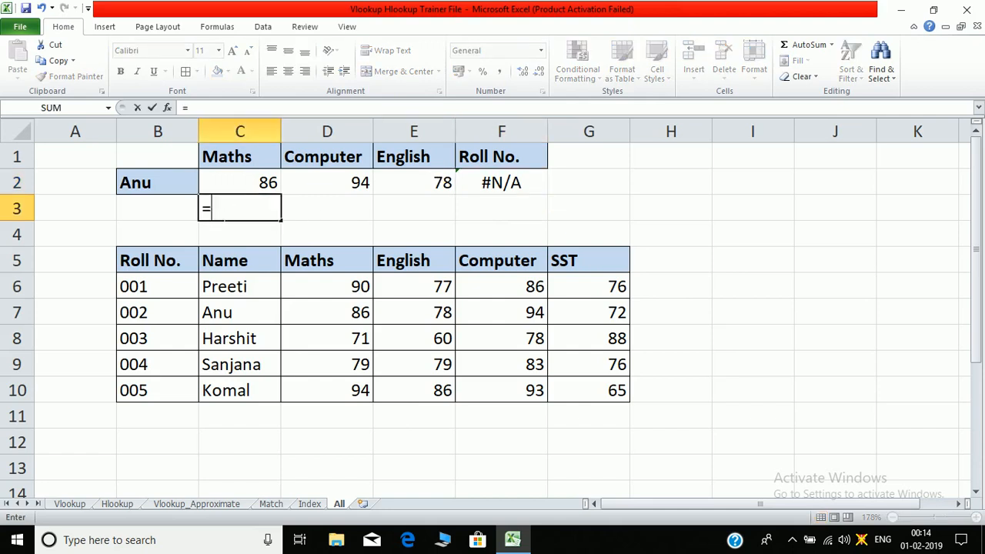
type("in")
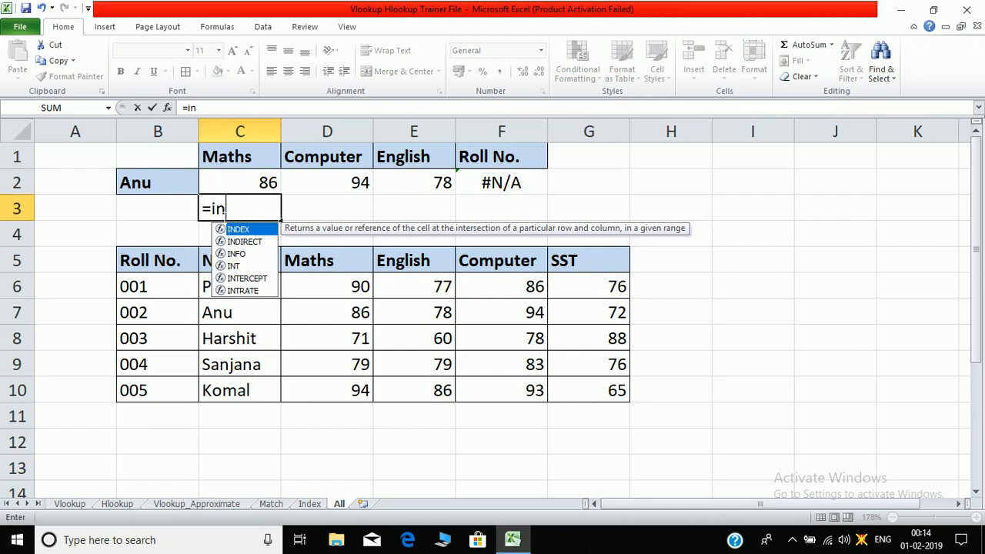
Point the INDEX function in C3 at the absolute table range $B$5:$G$10.
type("dex")
key("Tab")
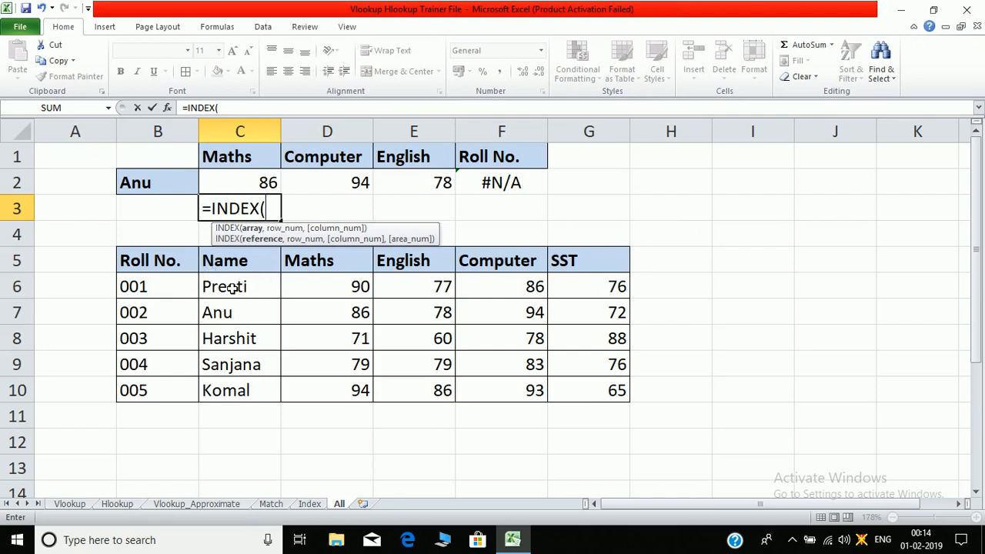
left_click(169, 263)
key("shift+Right")
key("shift+Right")
key("shift+Right")
key("shift+Right")
key("shift+Right")
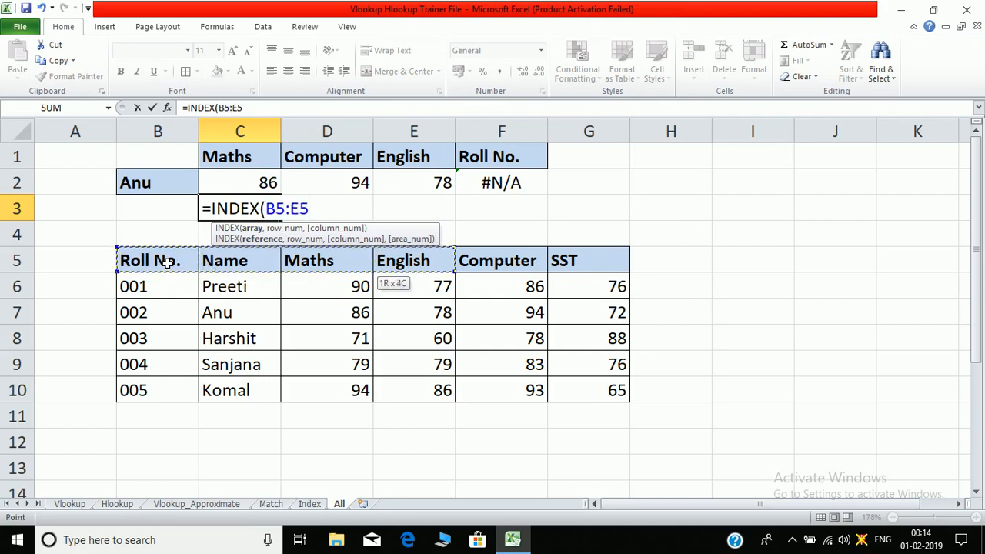
key("shift+Down")
key("shift+Down")
key("shift+Down")
key("shift+Down")
key("shift+Down")
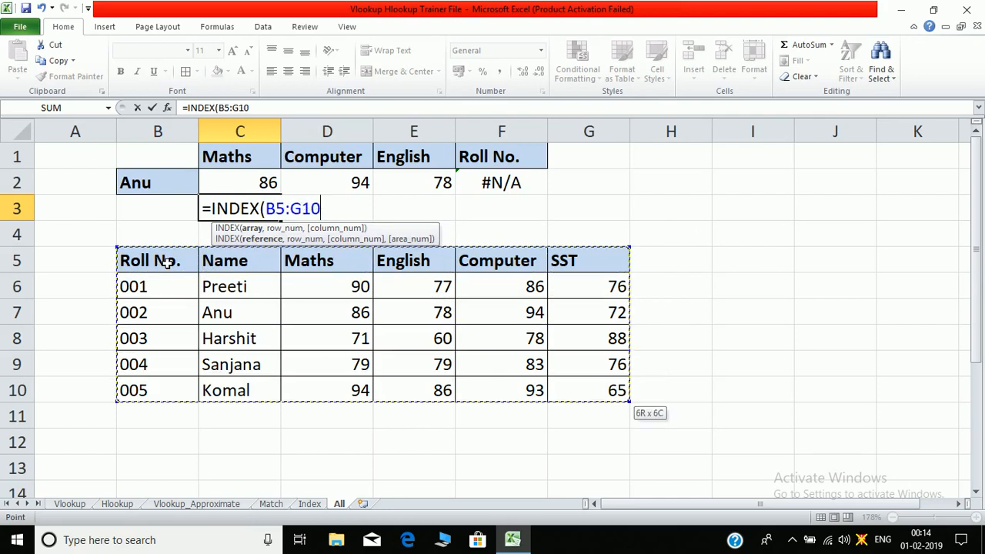
key("F4")
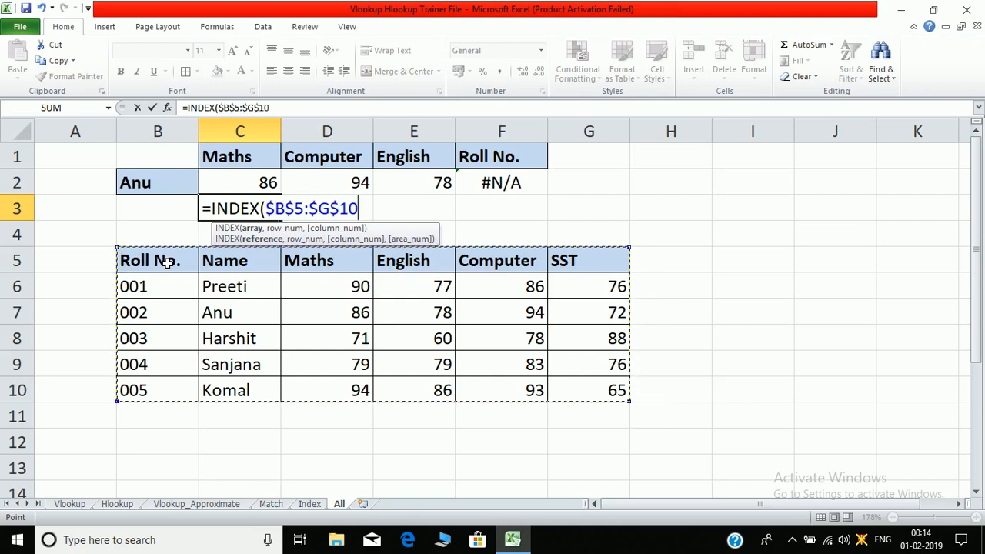
Add the row argument MATCH($B$2,$C$5:$C$10,0) and begin a second MATCH.
type(",")
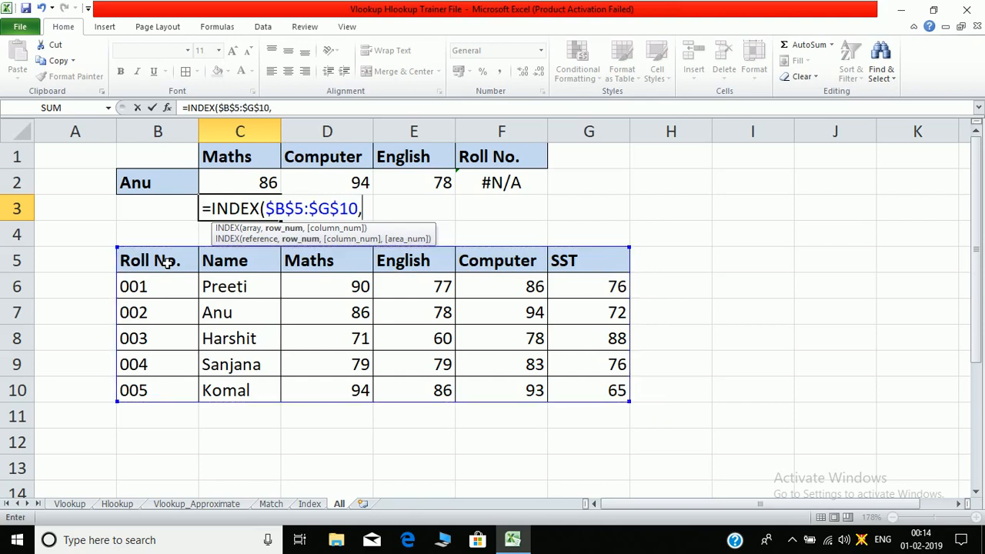
type("m")
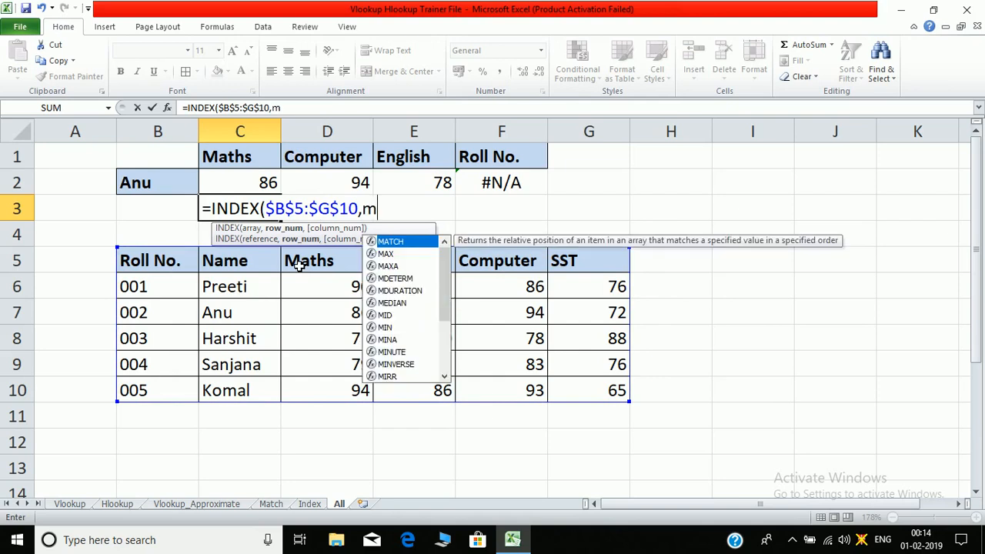
key("BackSpace")
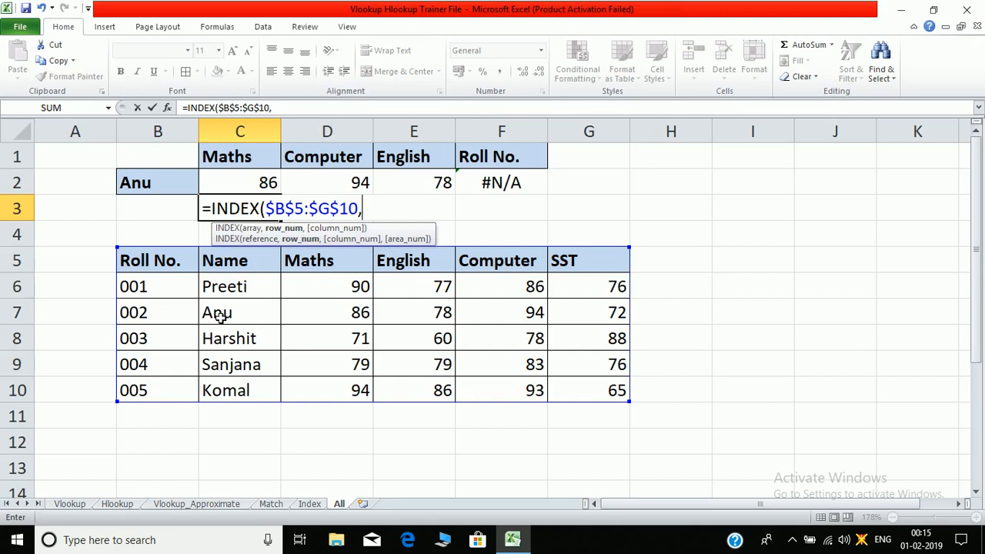
type("mat")
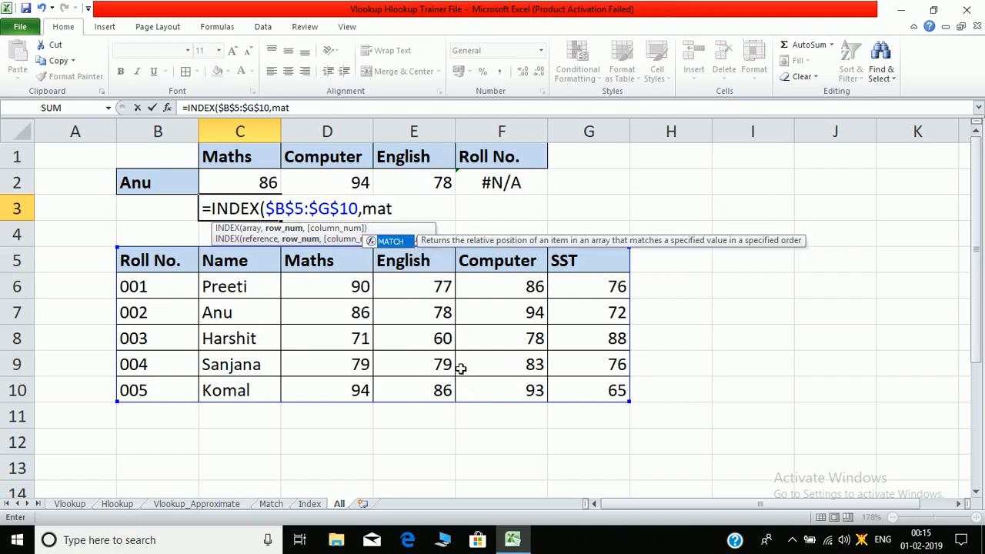
key("Tab")
left_click(170, 192)
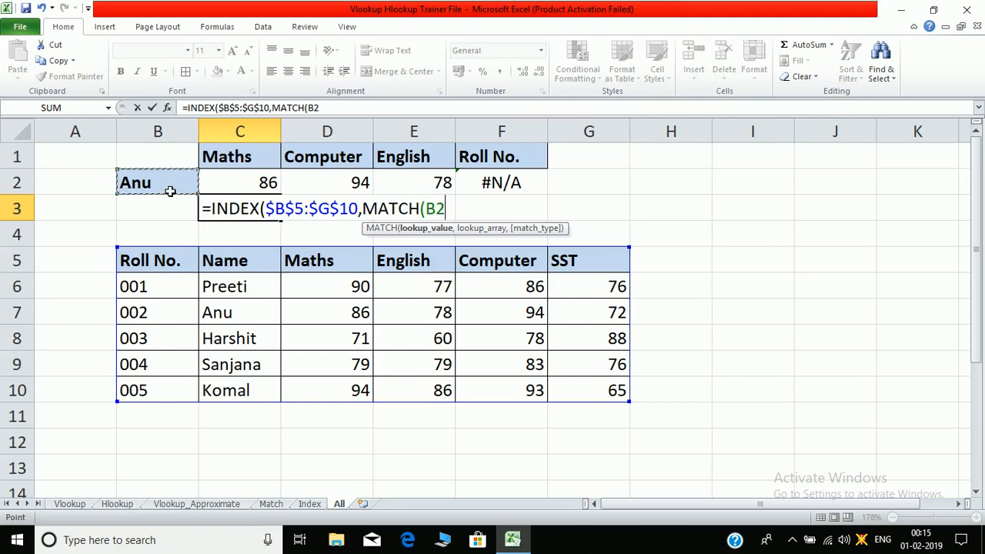
key("F4")
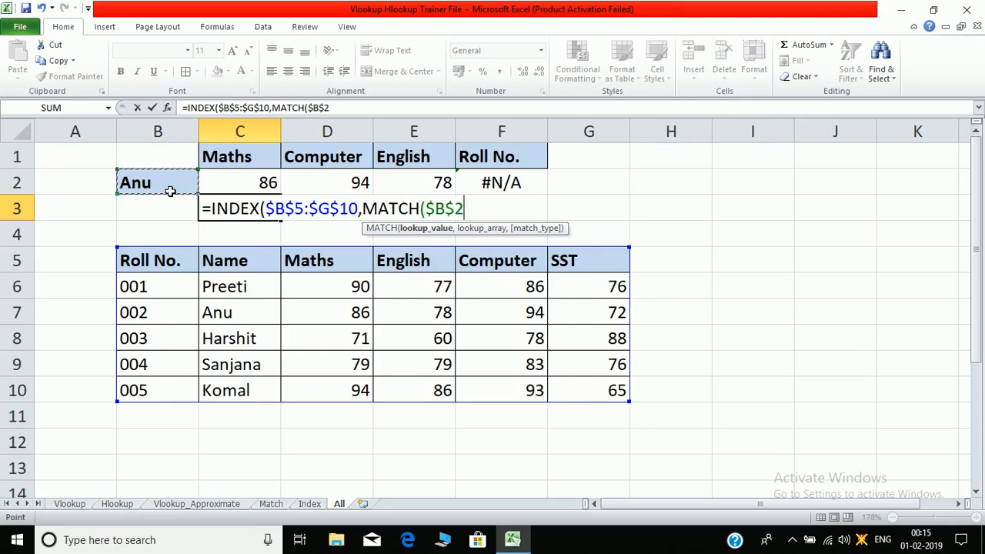
type(",")
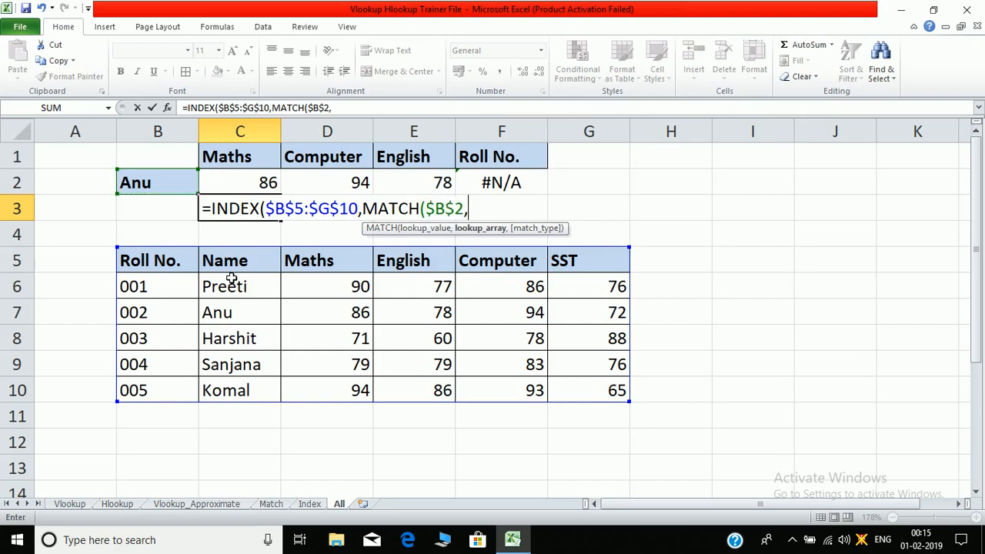
left_click_drag(228, 261, 235, 392)
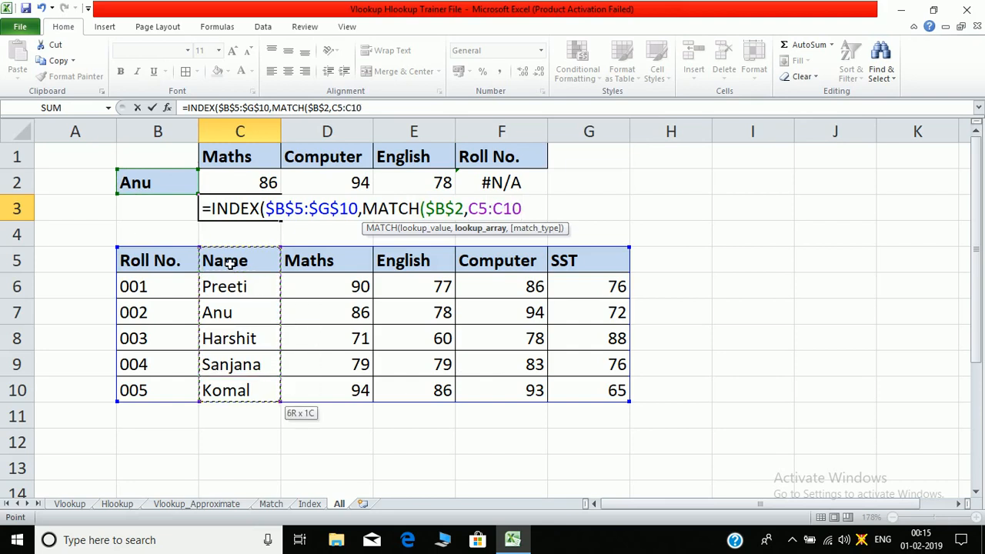
key("F4")
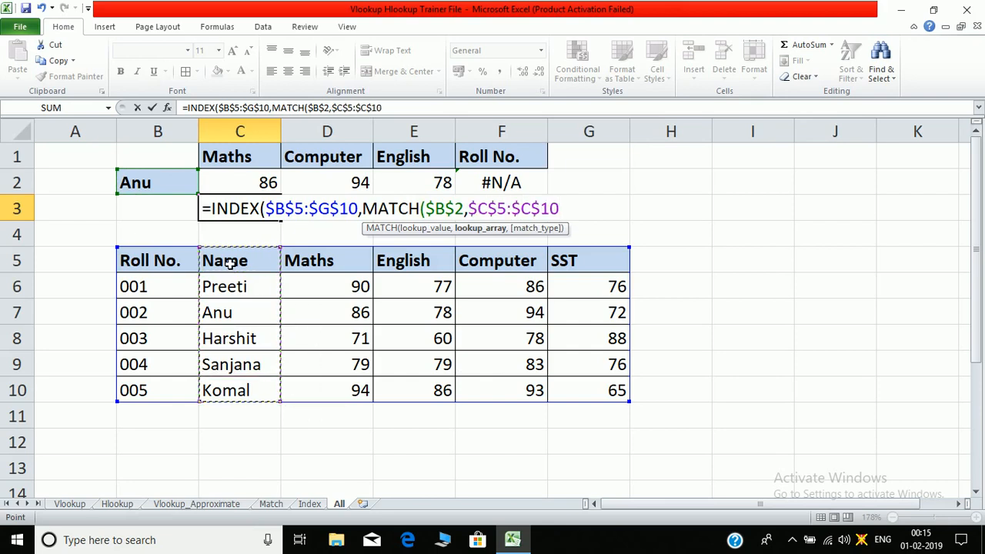
type(",")
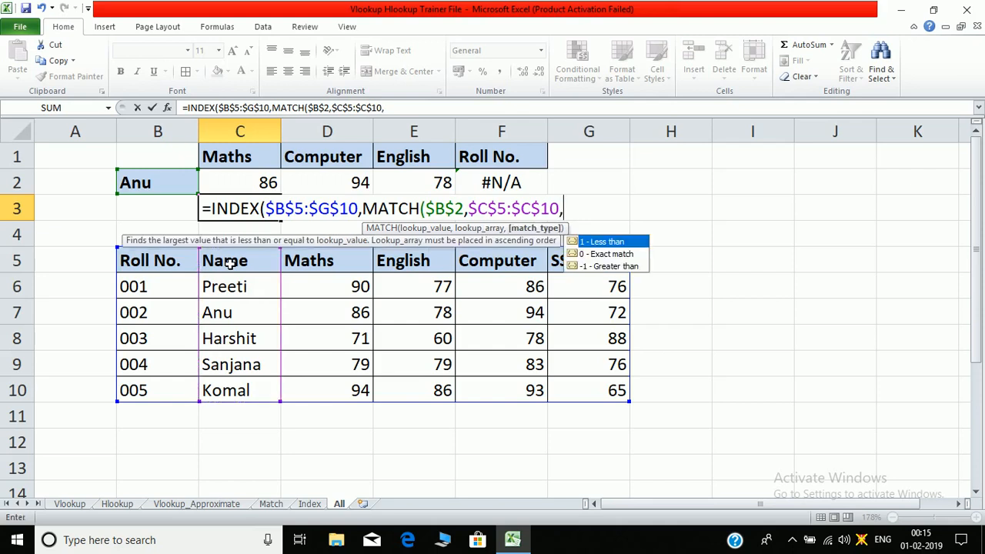
type("0),")
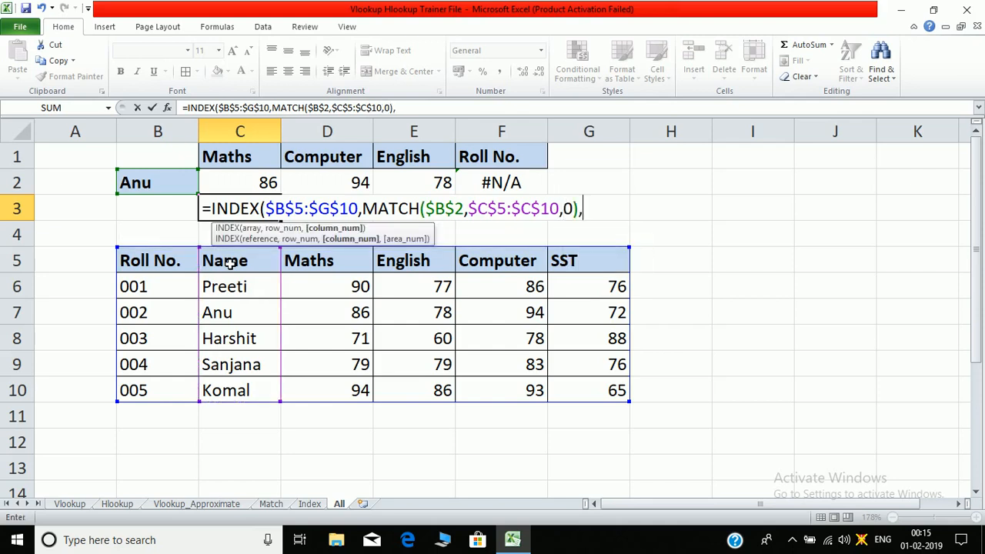
type("mat")
Complete the column MATCH(C$1,$B$5:$G$5,0) and commit, so C3 shows 86.
key("Tab")
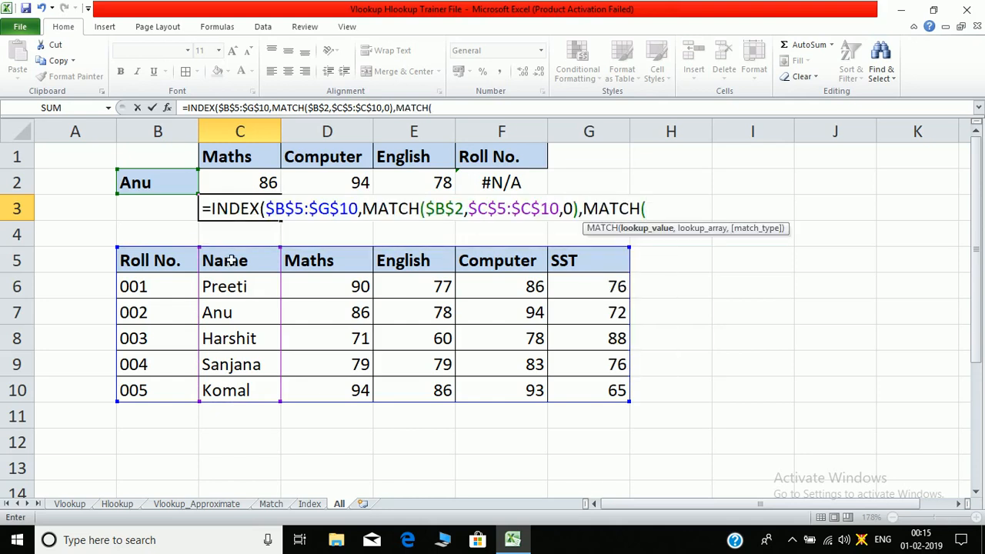
left_click(228, 156)
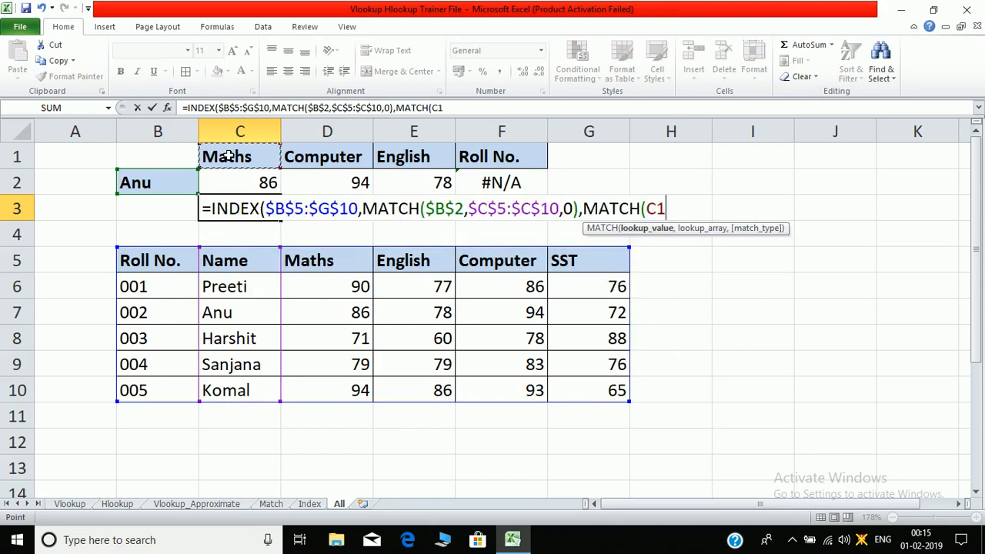
key("F4")
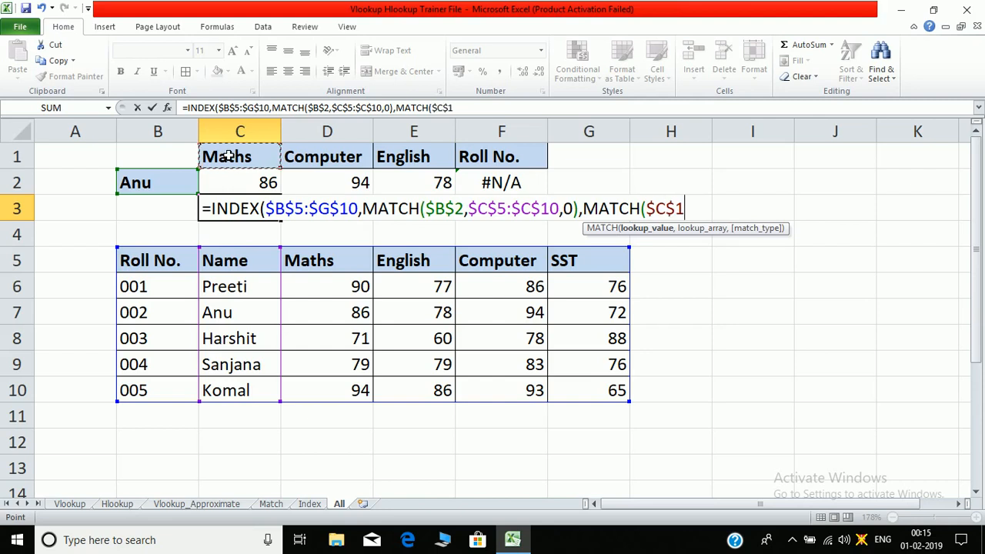
key("F4")
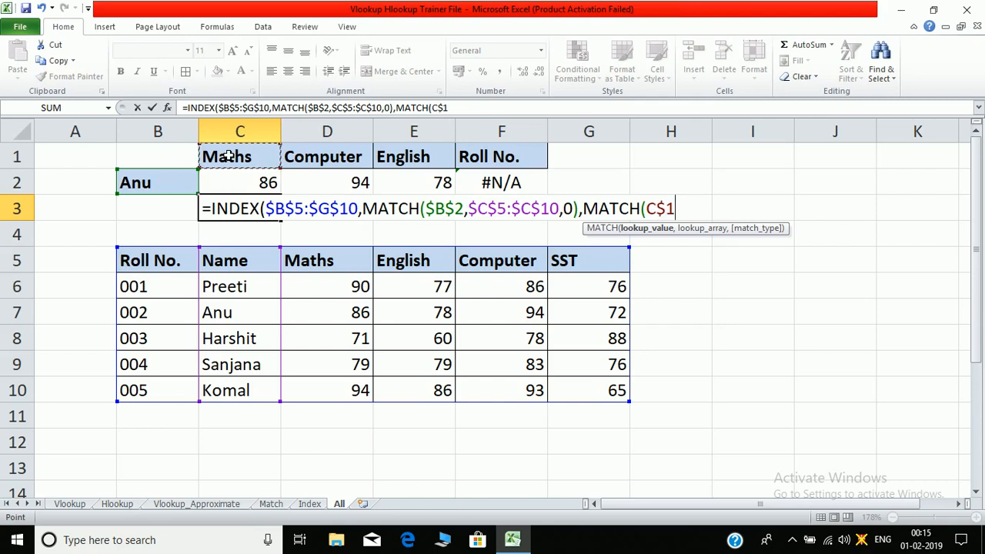
type(",")
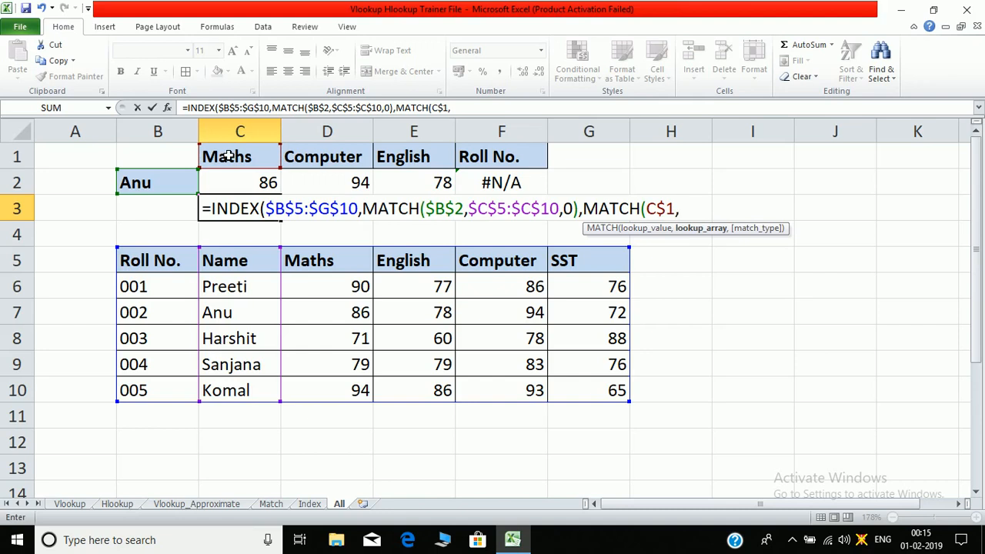
left_click(156, 269)
key("shift+Right")
key("shift+Right")
key("shift+Right")
key("shift+Right")
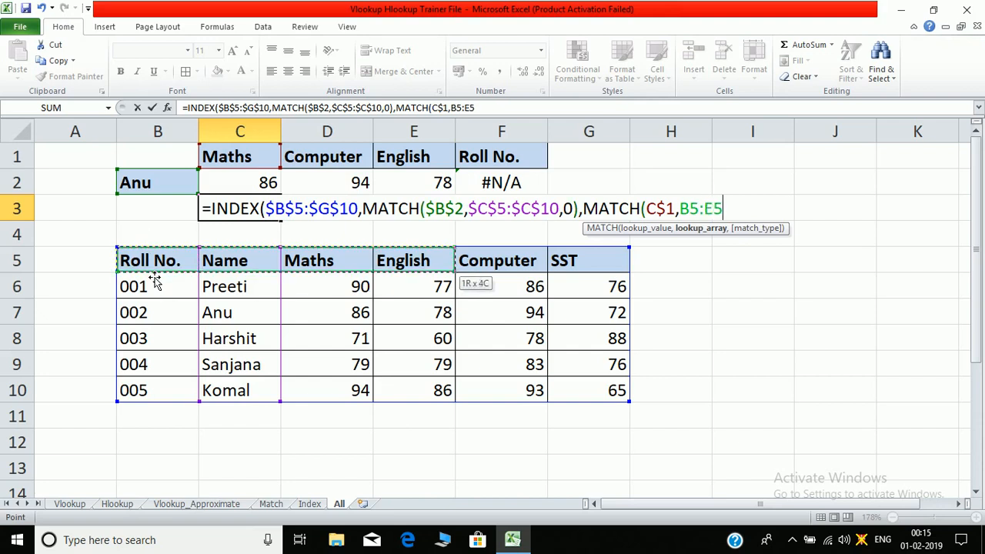
key("shift+Right")
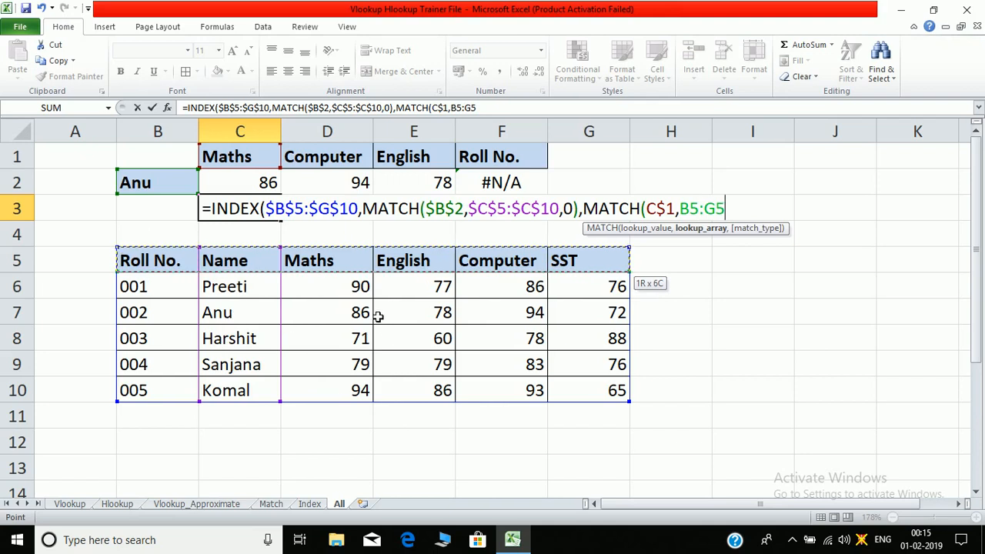
key("F4")
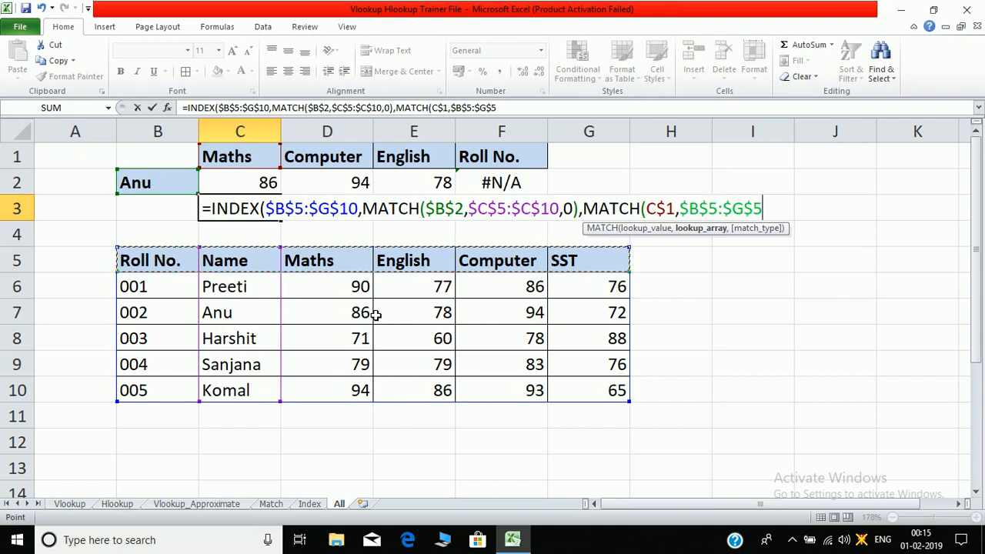
type(",")
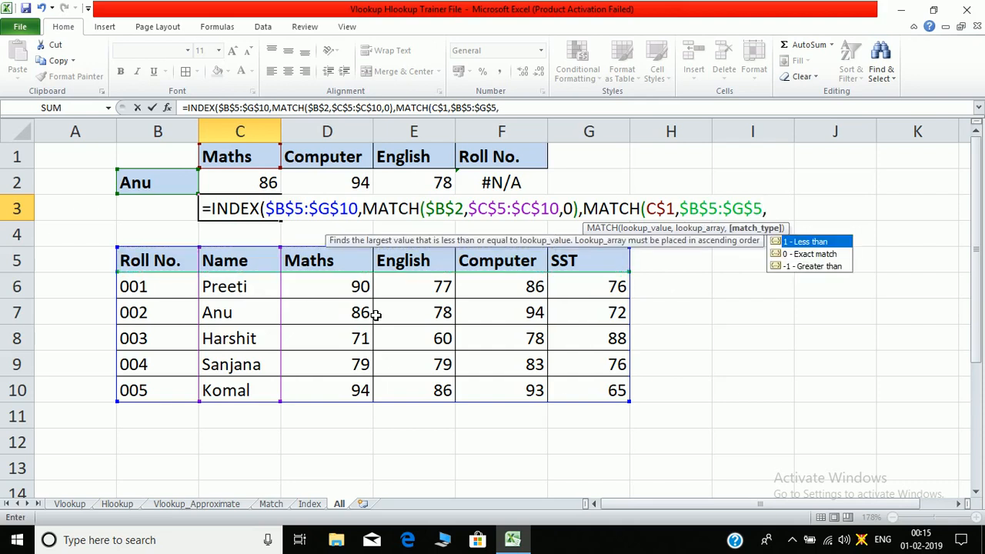
type("0))")
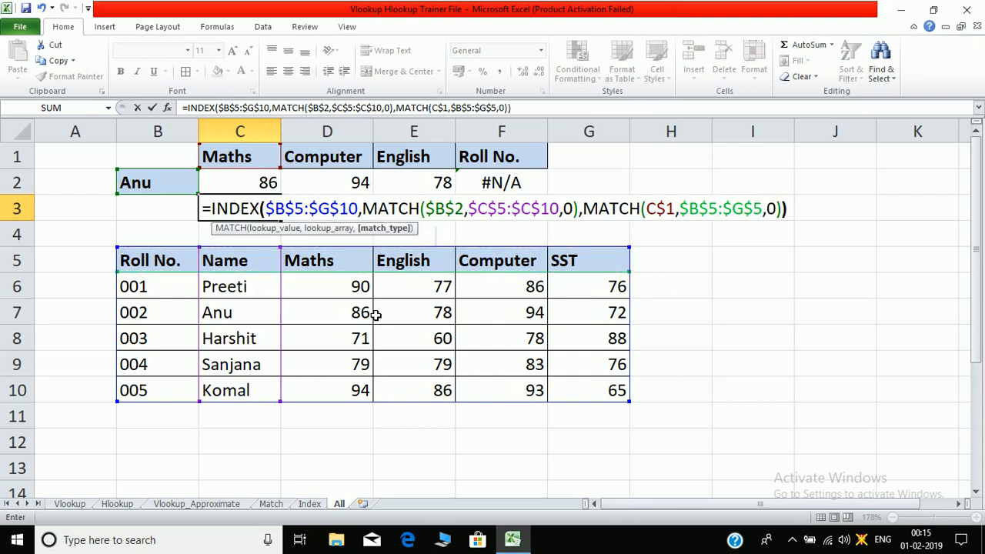
key("Return")
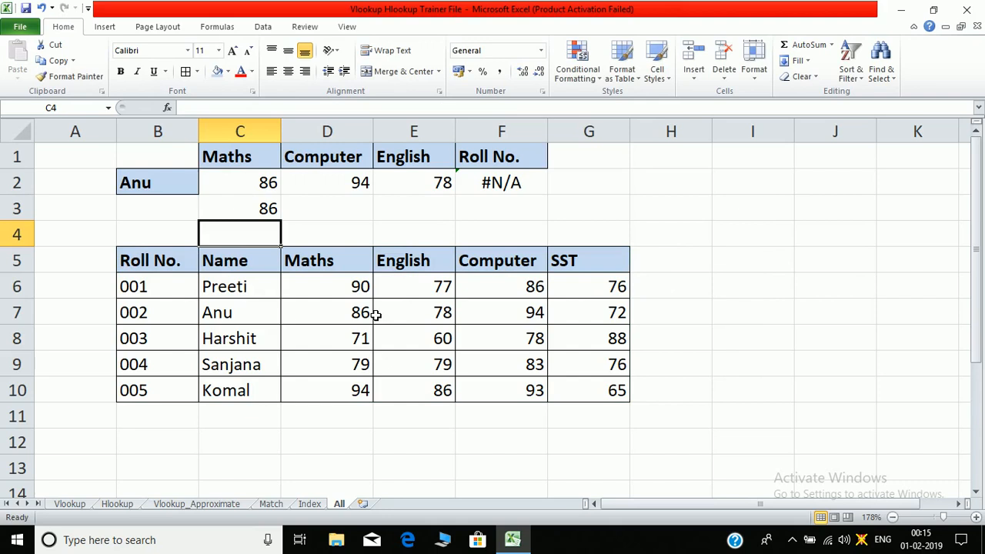
Fill C3's INDEX formula to F3, giving 94, 78 and roll number 002, and check B7 and B8.
left_click(250, 210)
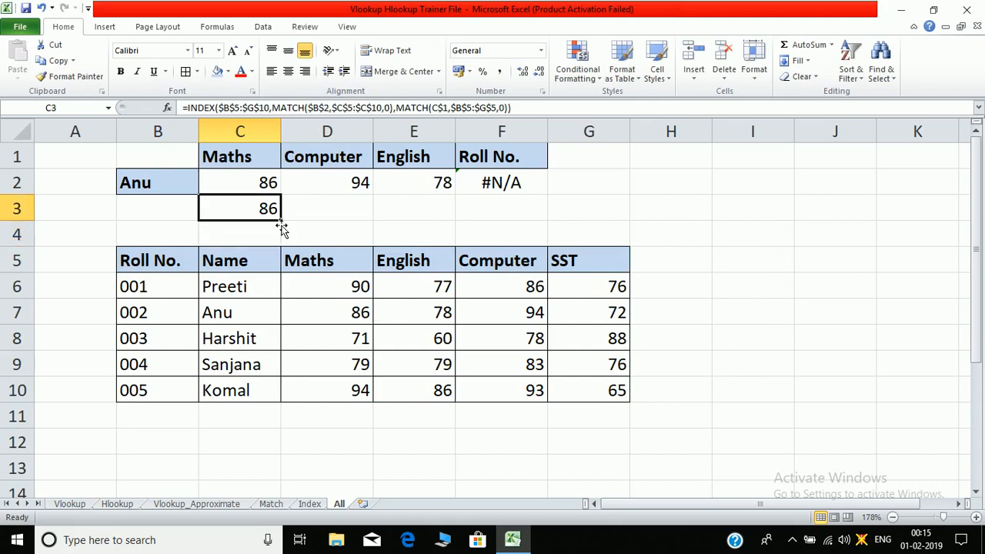
left_click_drag(283, 223, 526, 221)
left_click(314, 230)
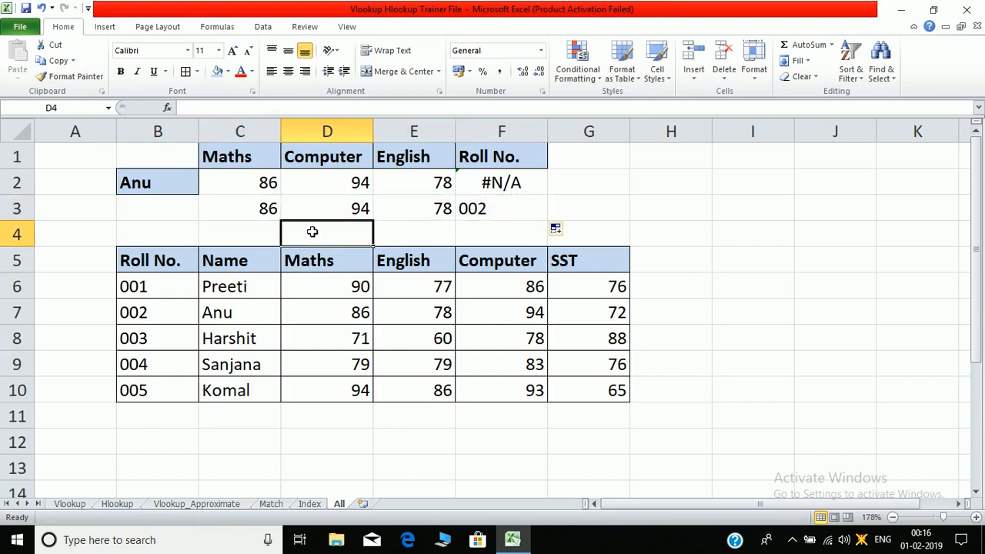
left_click(477, 218)
left_click(135, 332)
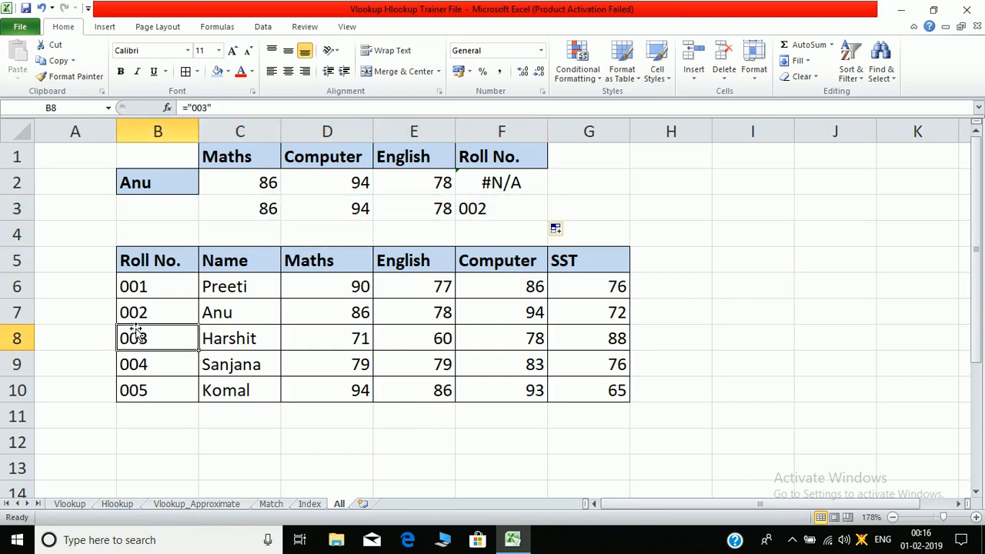
left_click(136, 314)
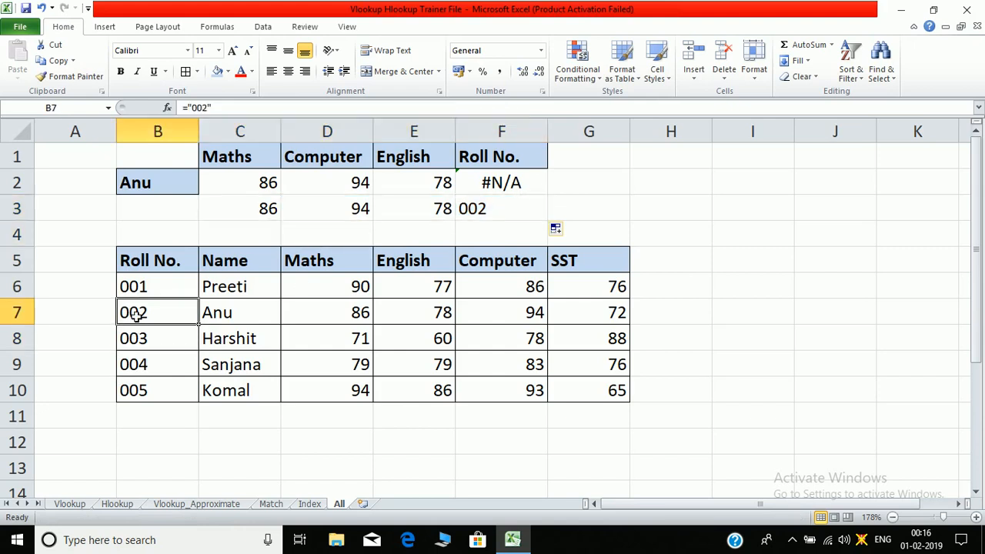